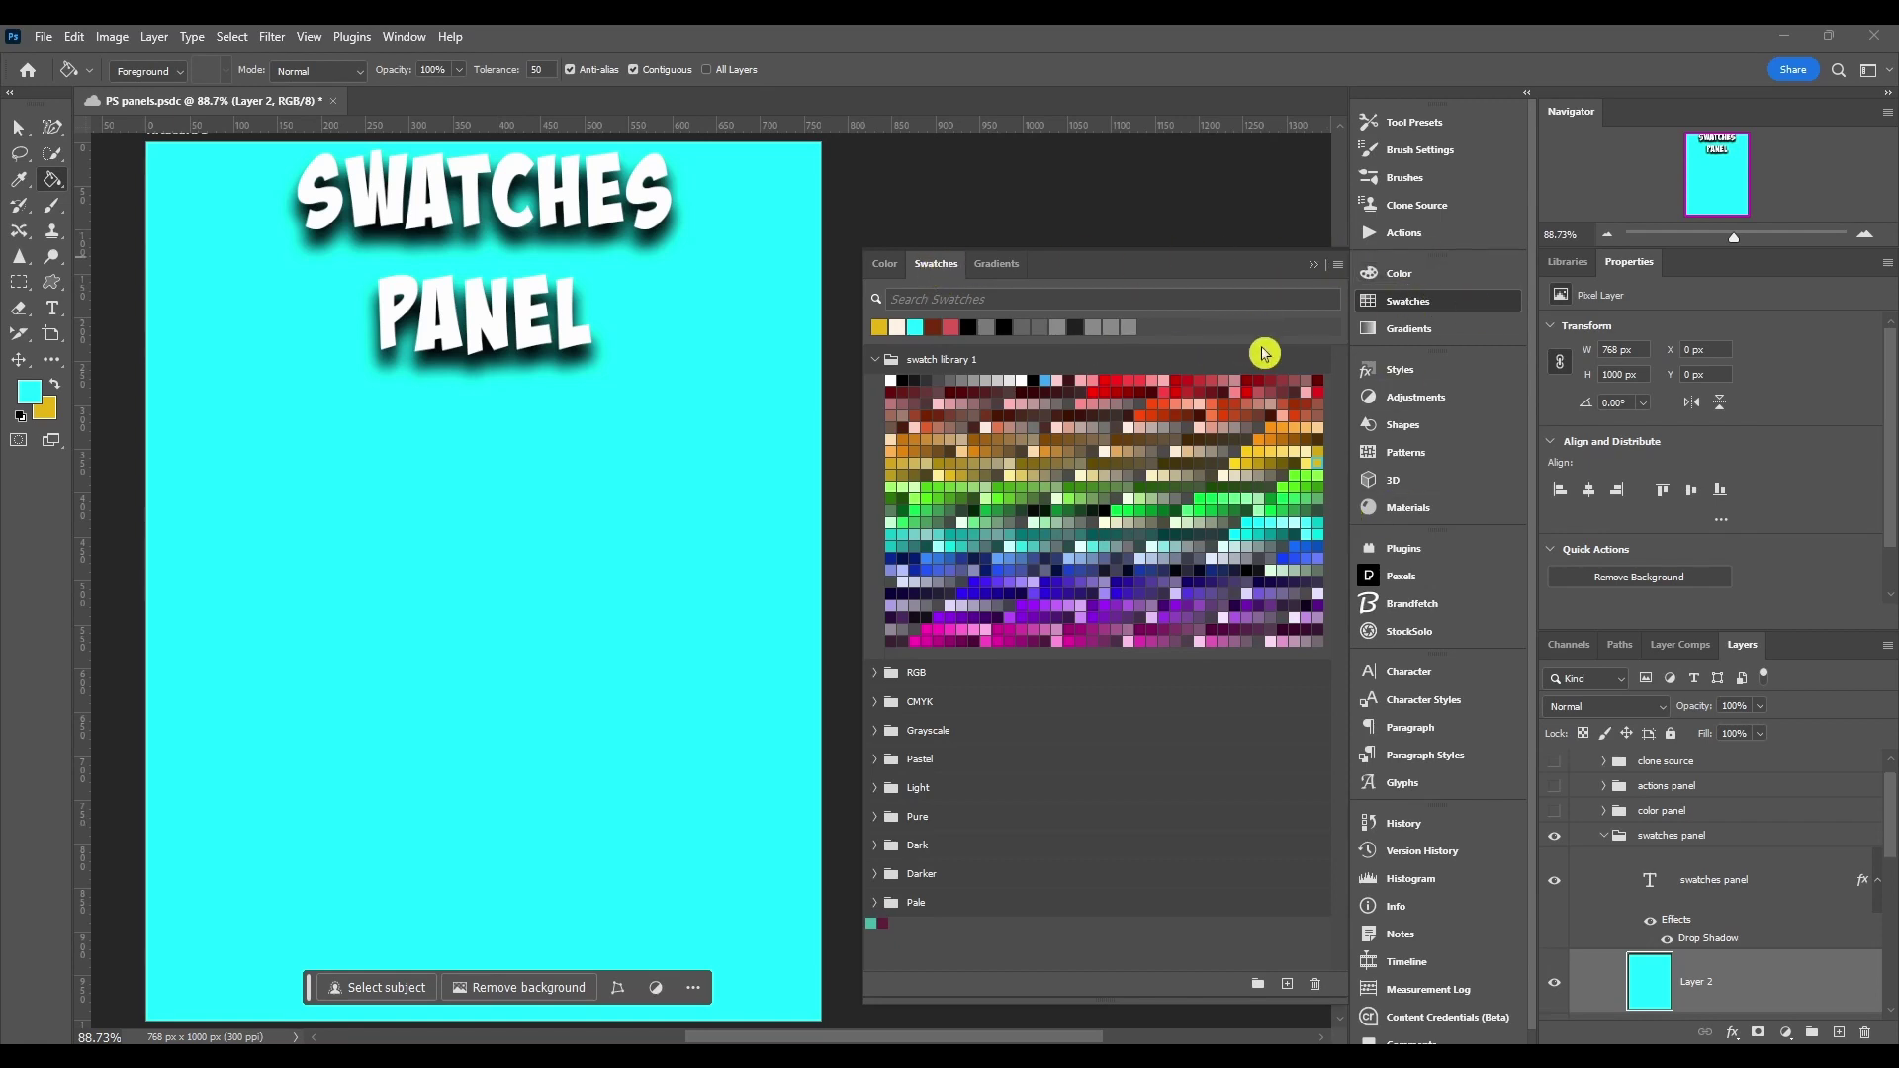
- Bring up the Swatches panel and collapse the swatch library 1 group
click(400, 39)
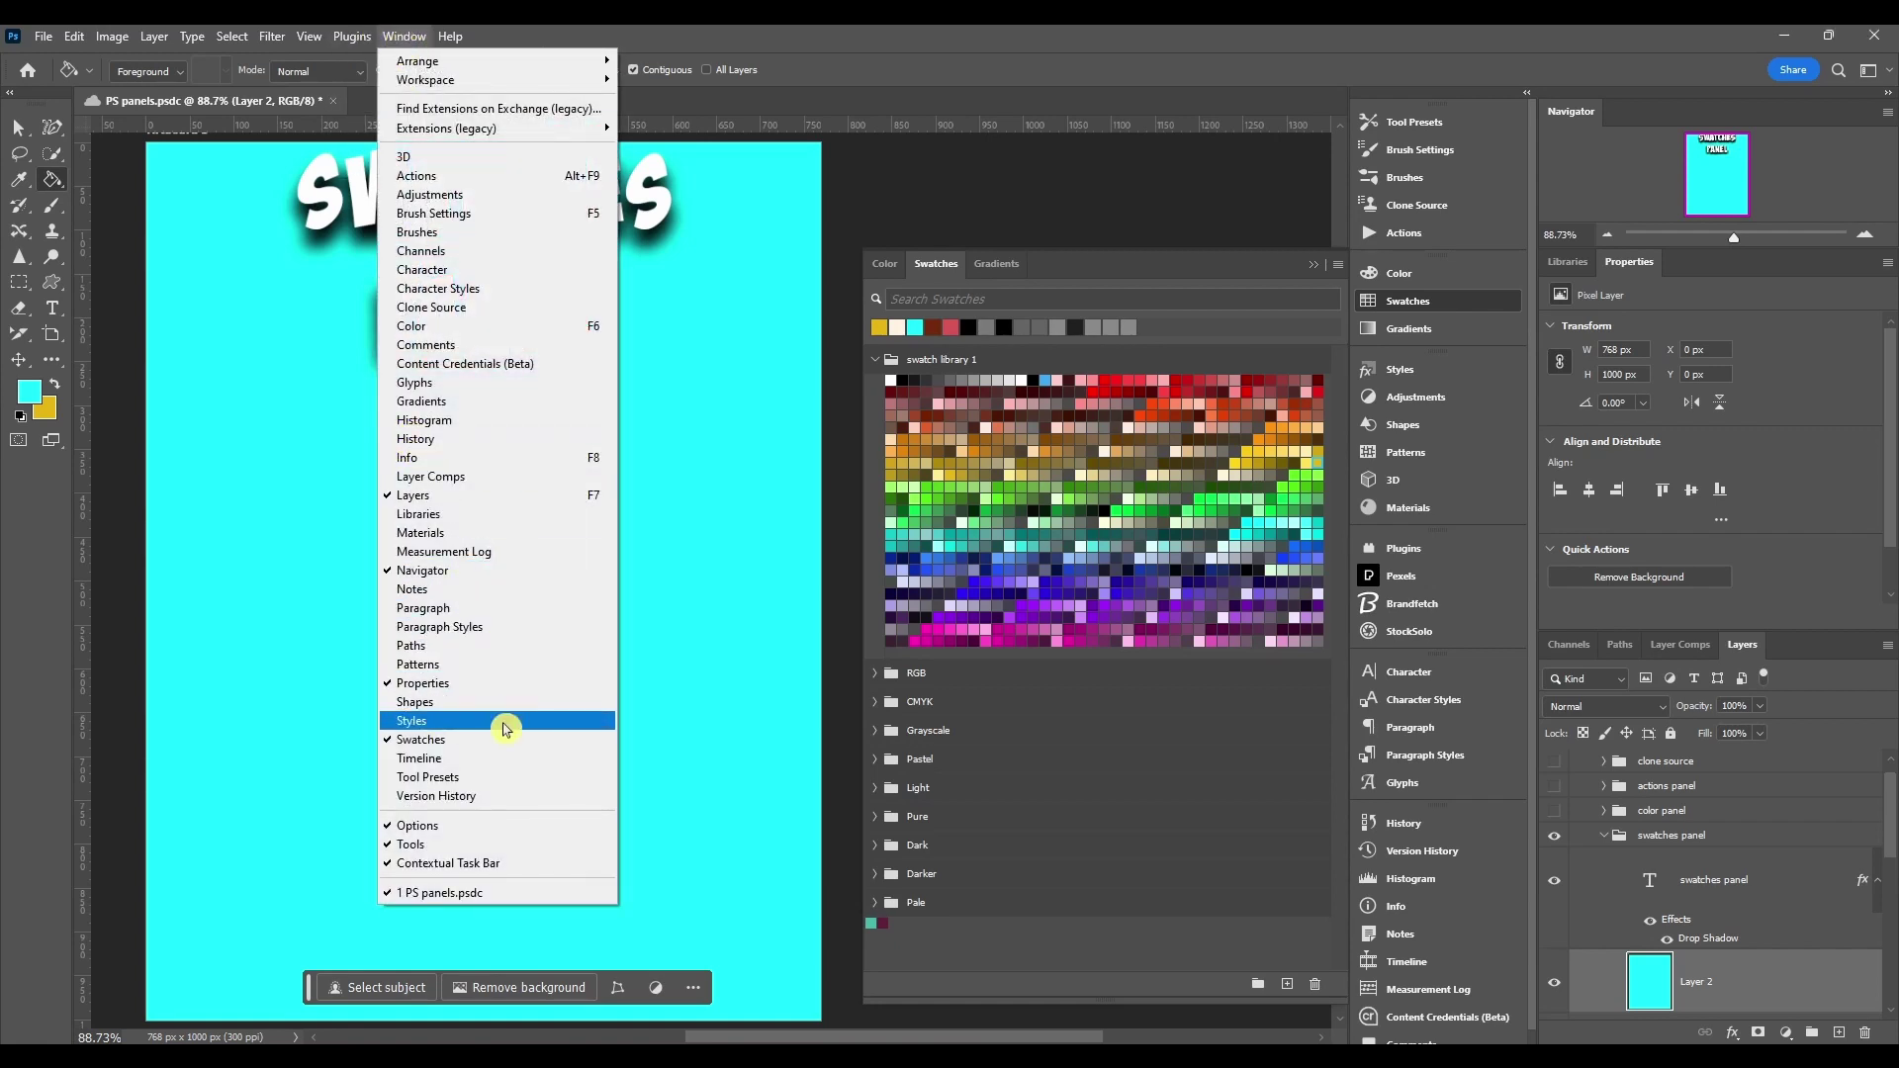
click(458, 749)
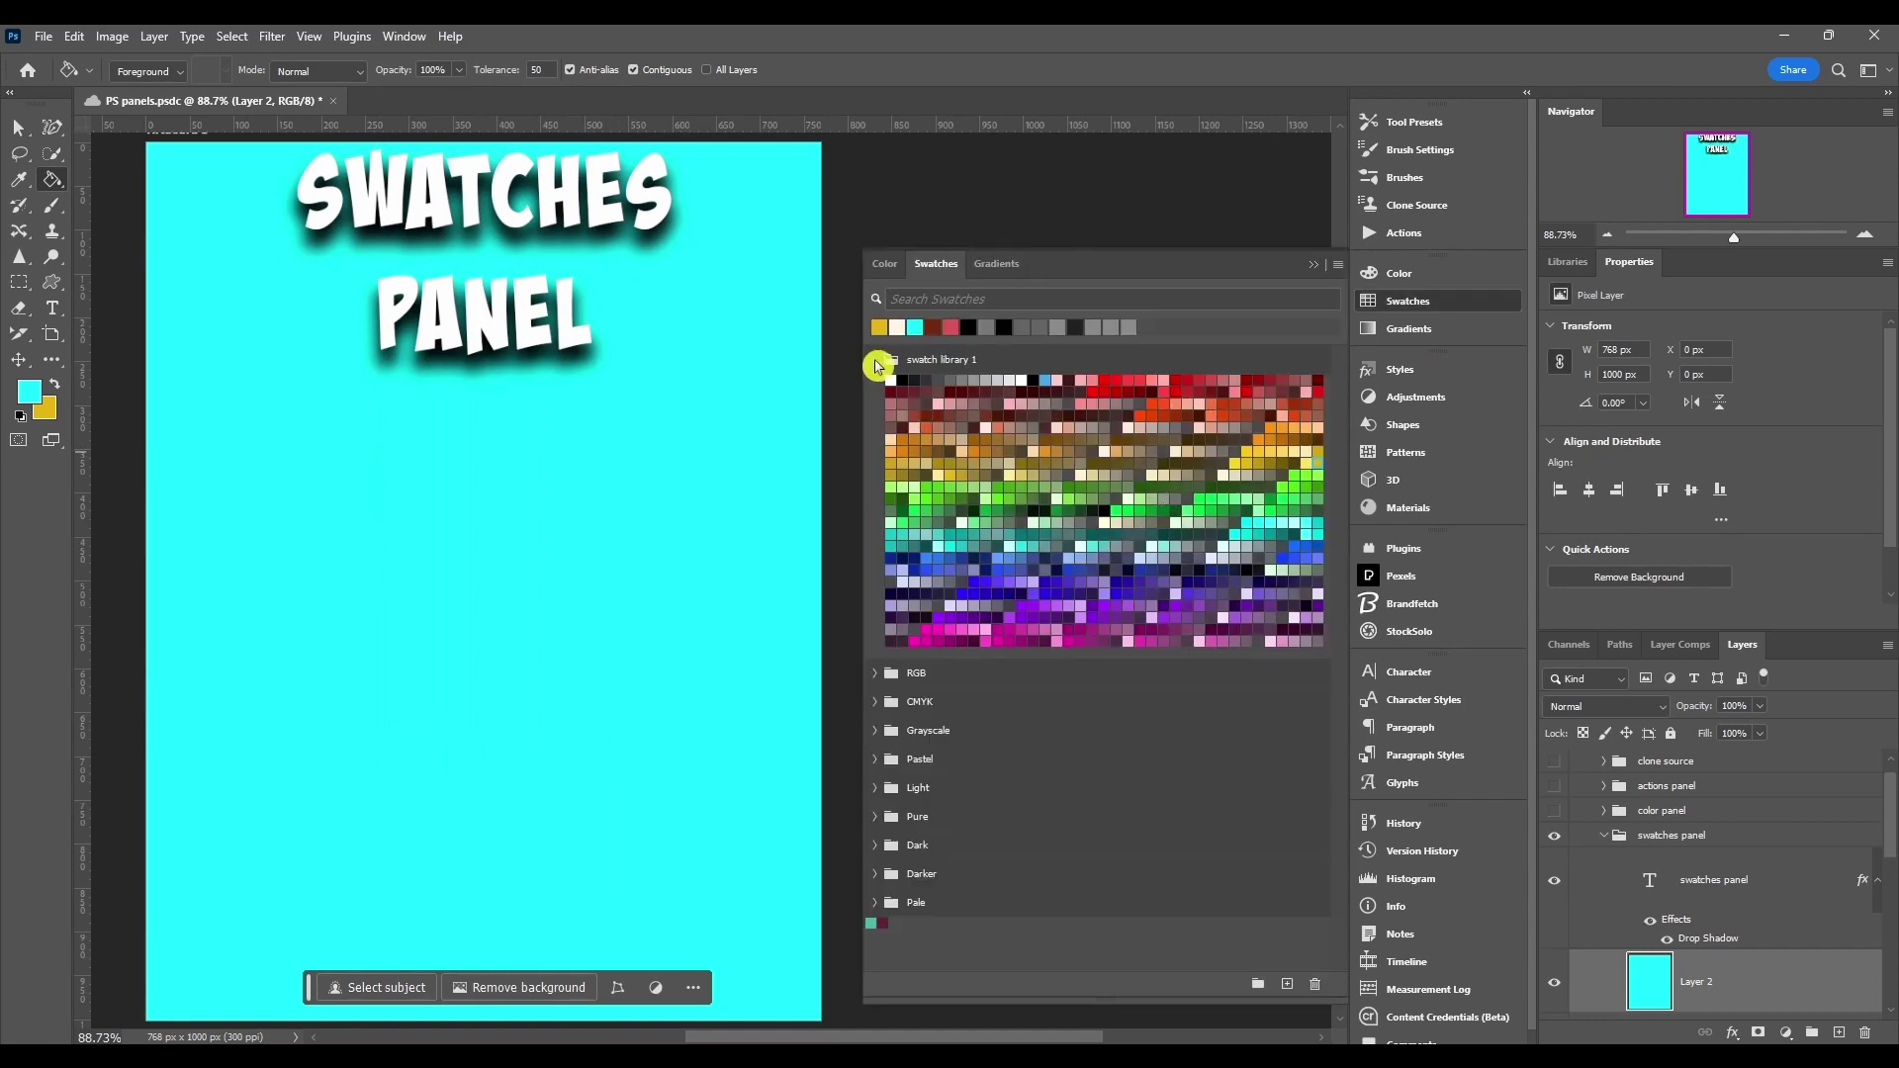
click(876, 361)
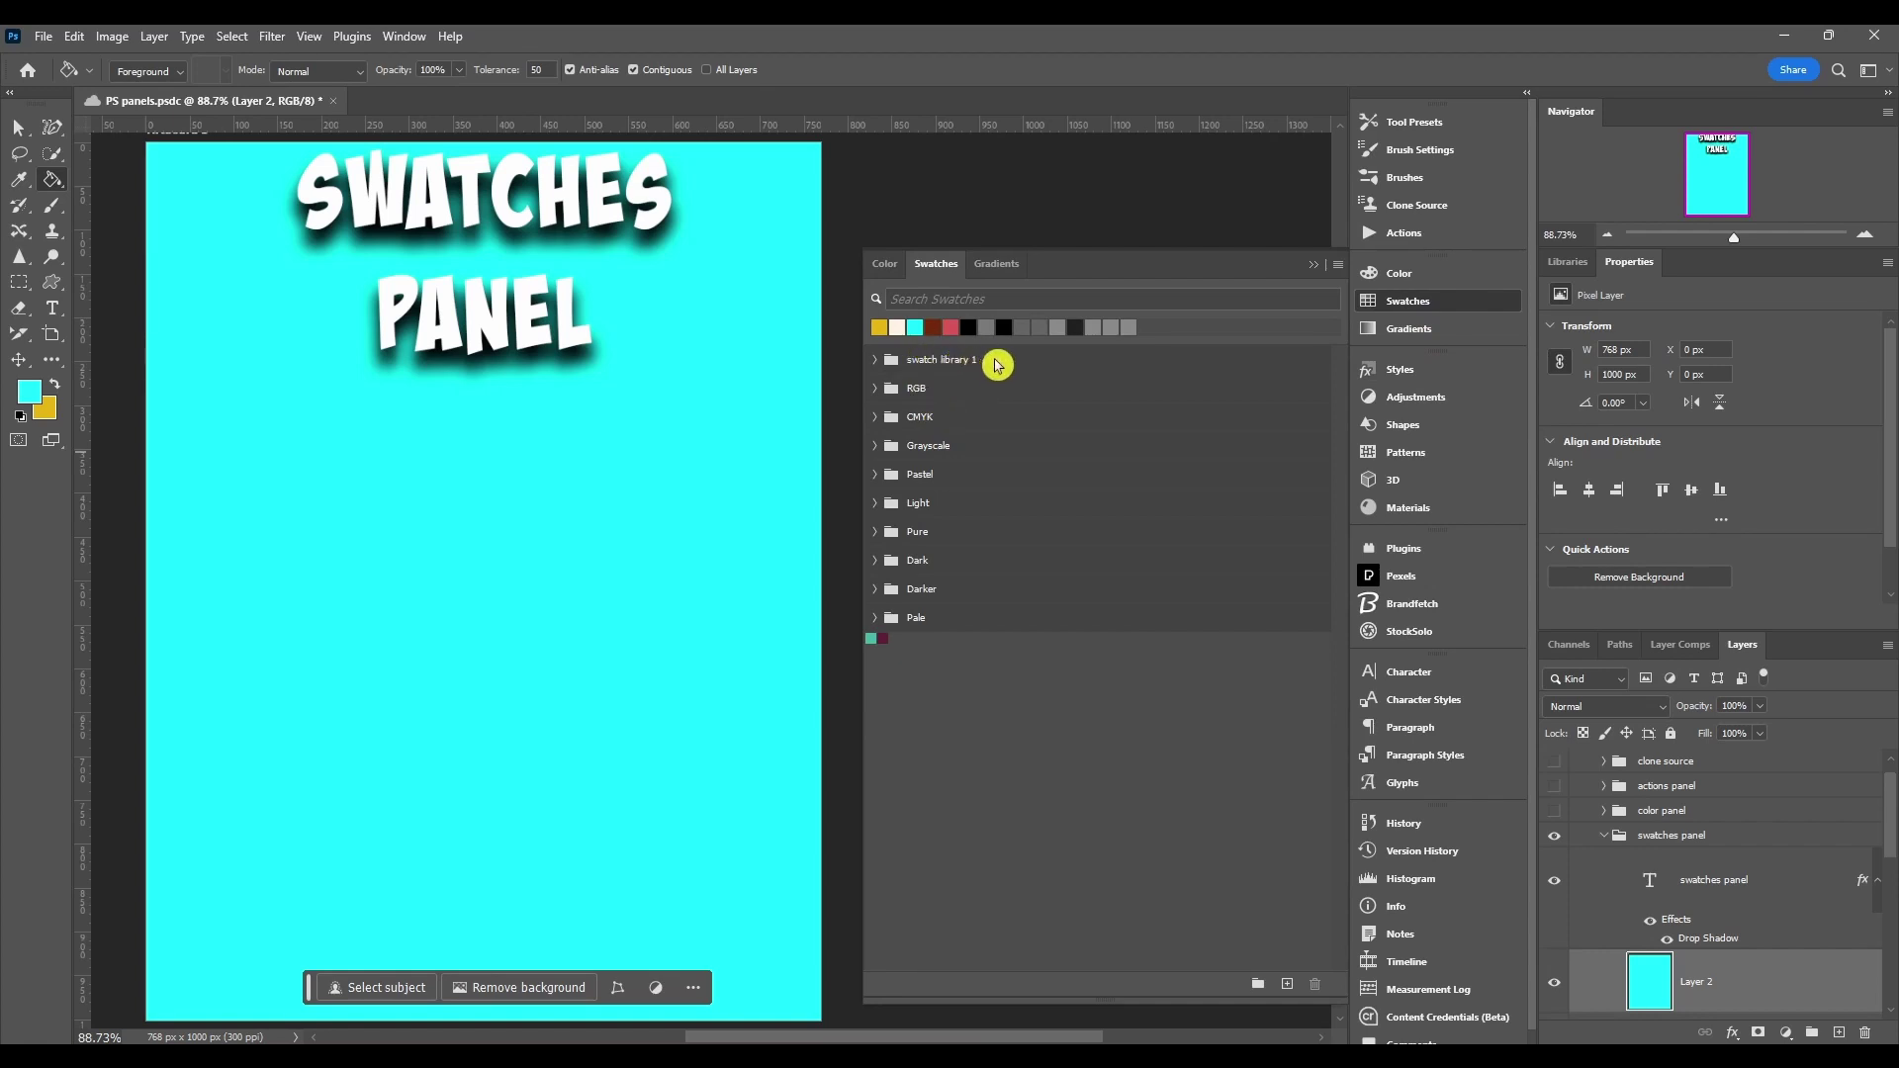
- Search the swatches for "a", and clear the search text
click(992, 362)
click(875, 360)
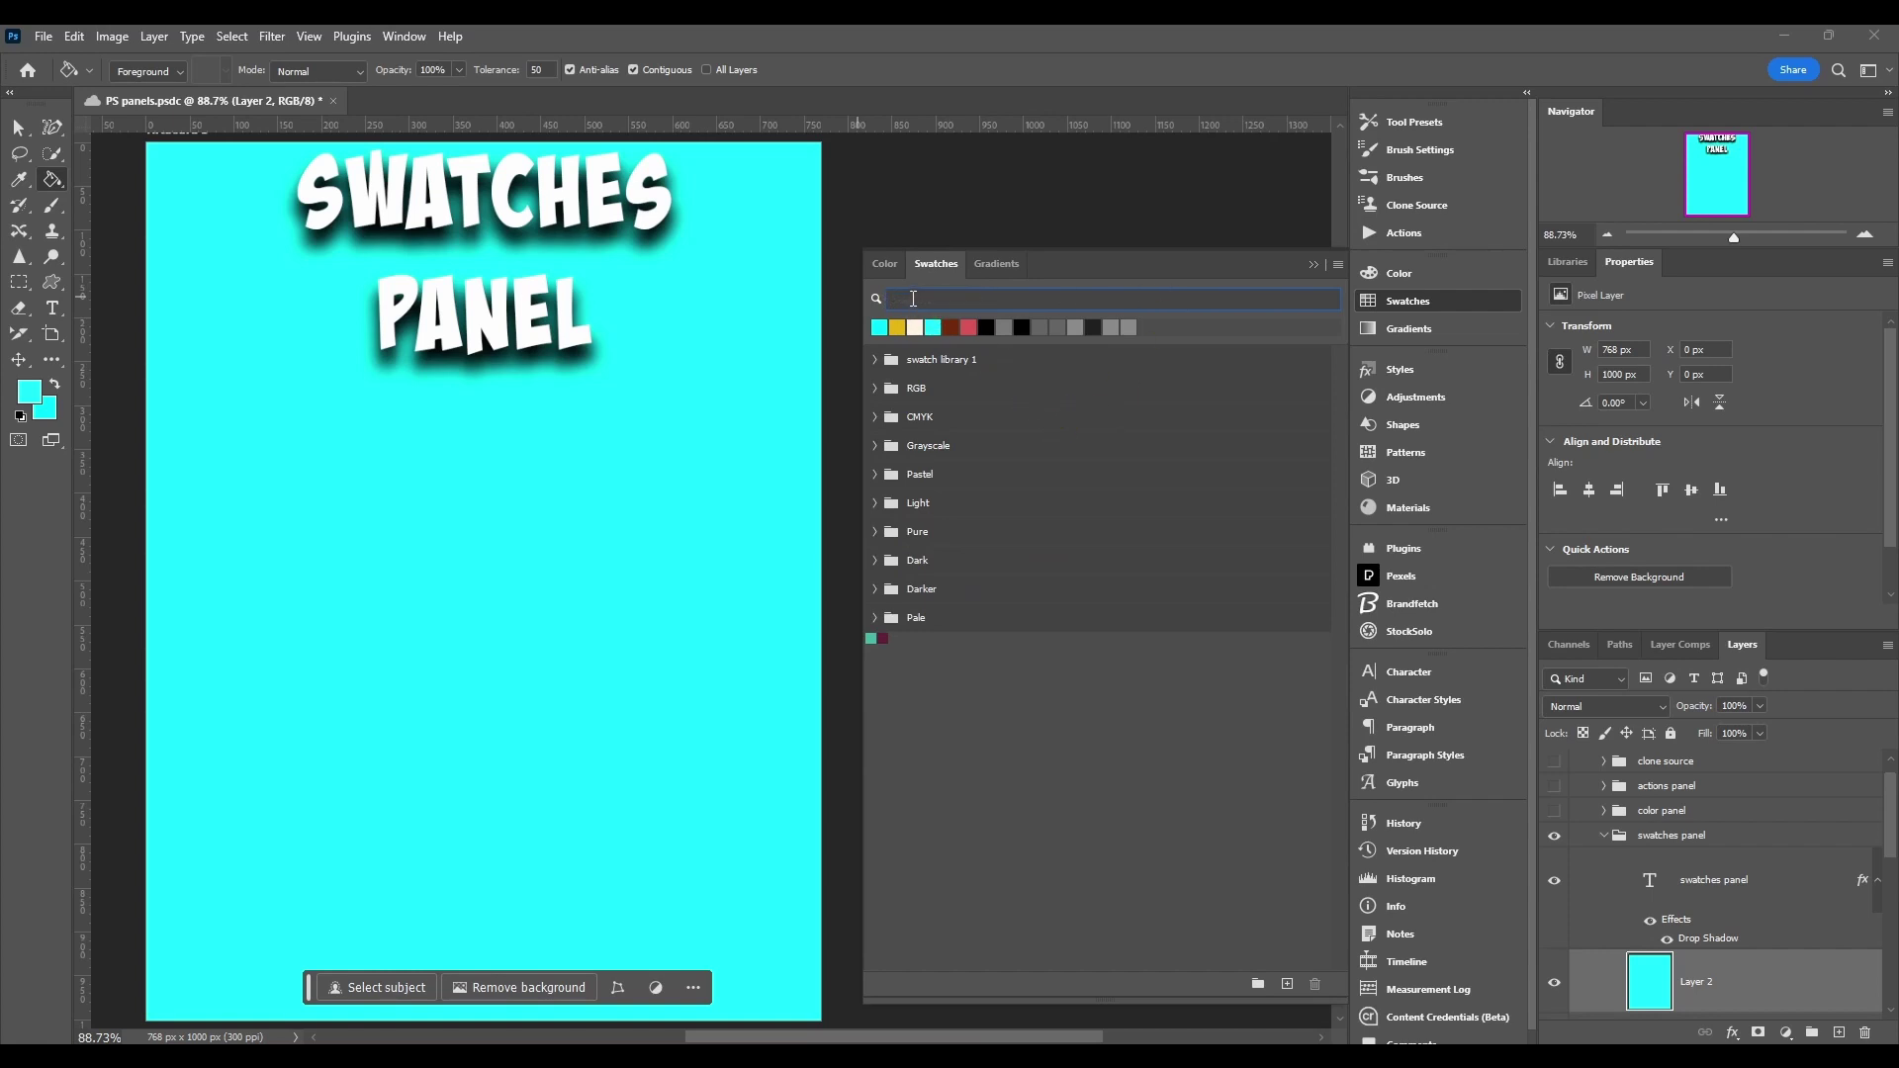
text(a)
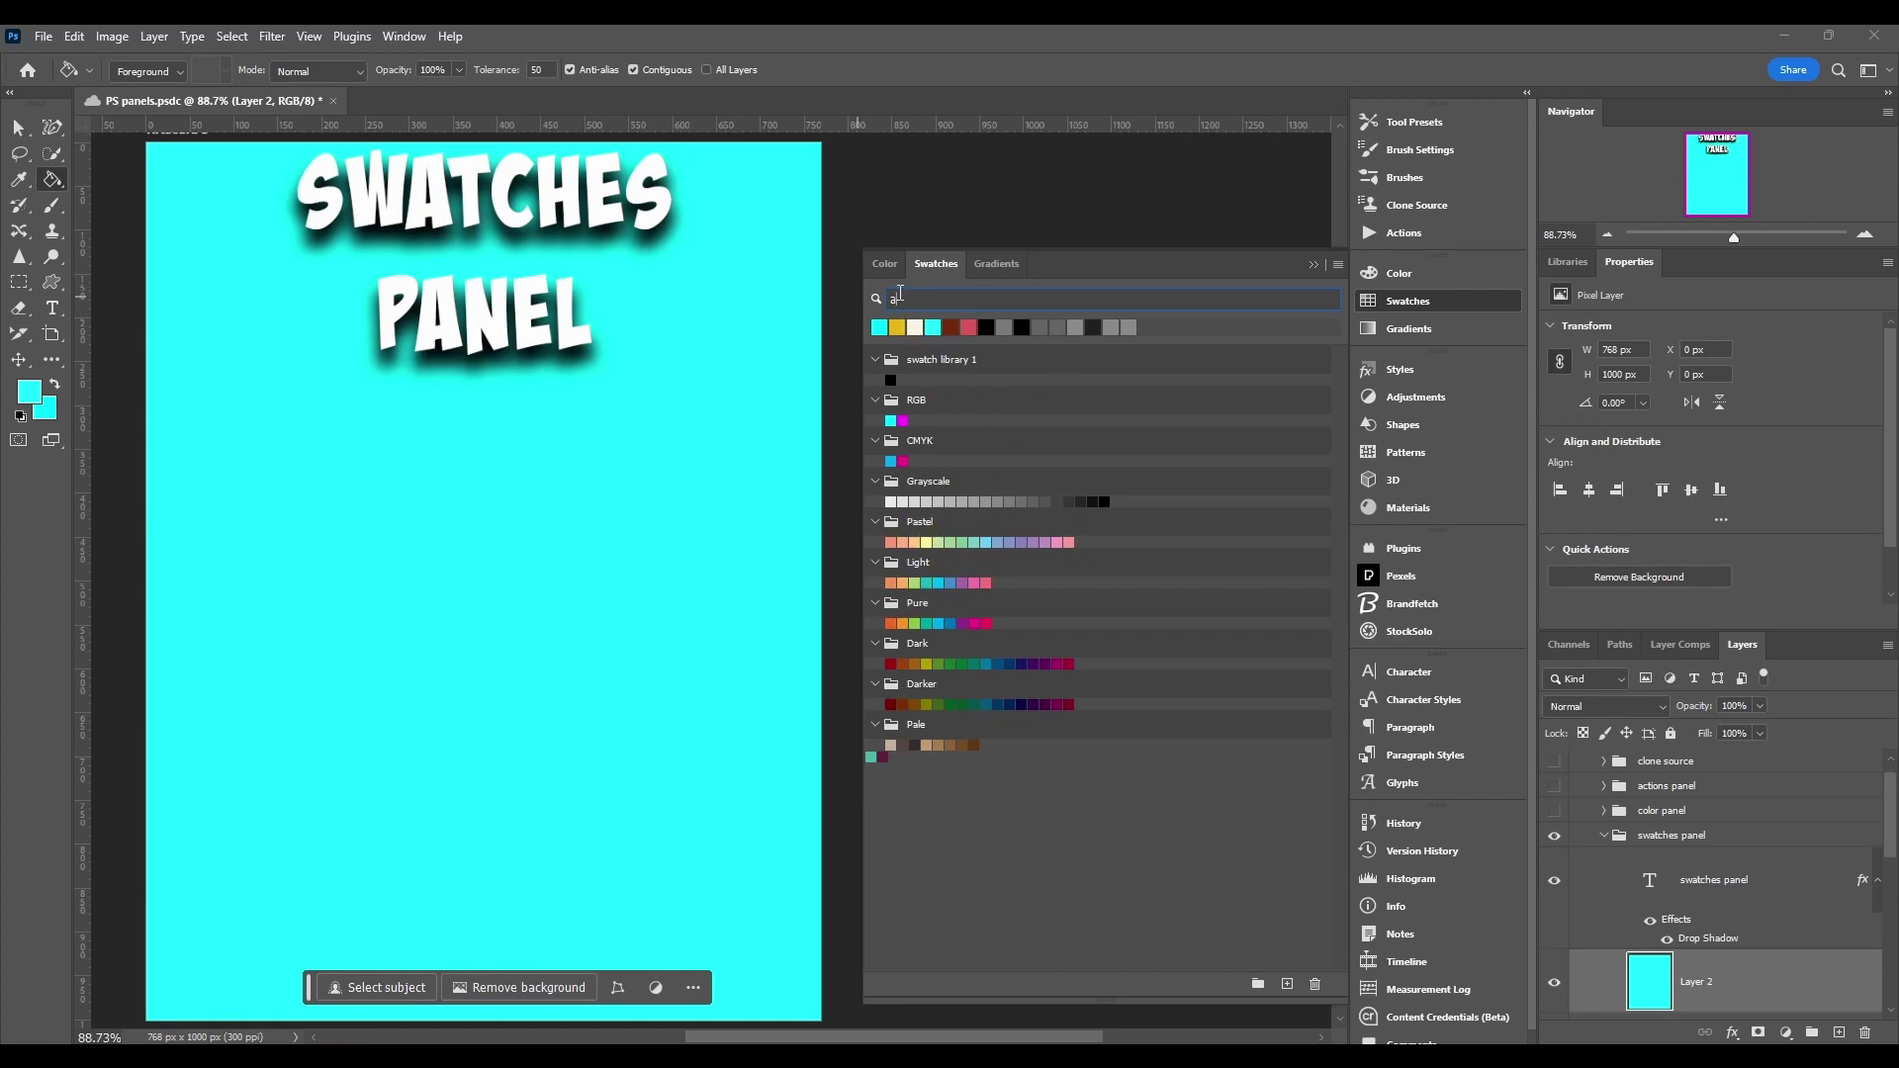
key(BackSpace)
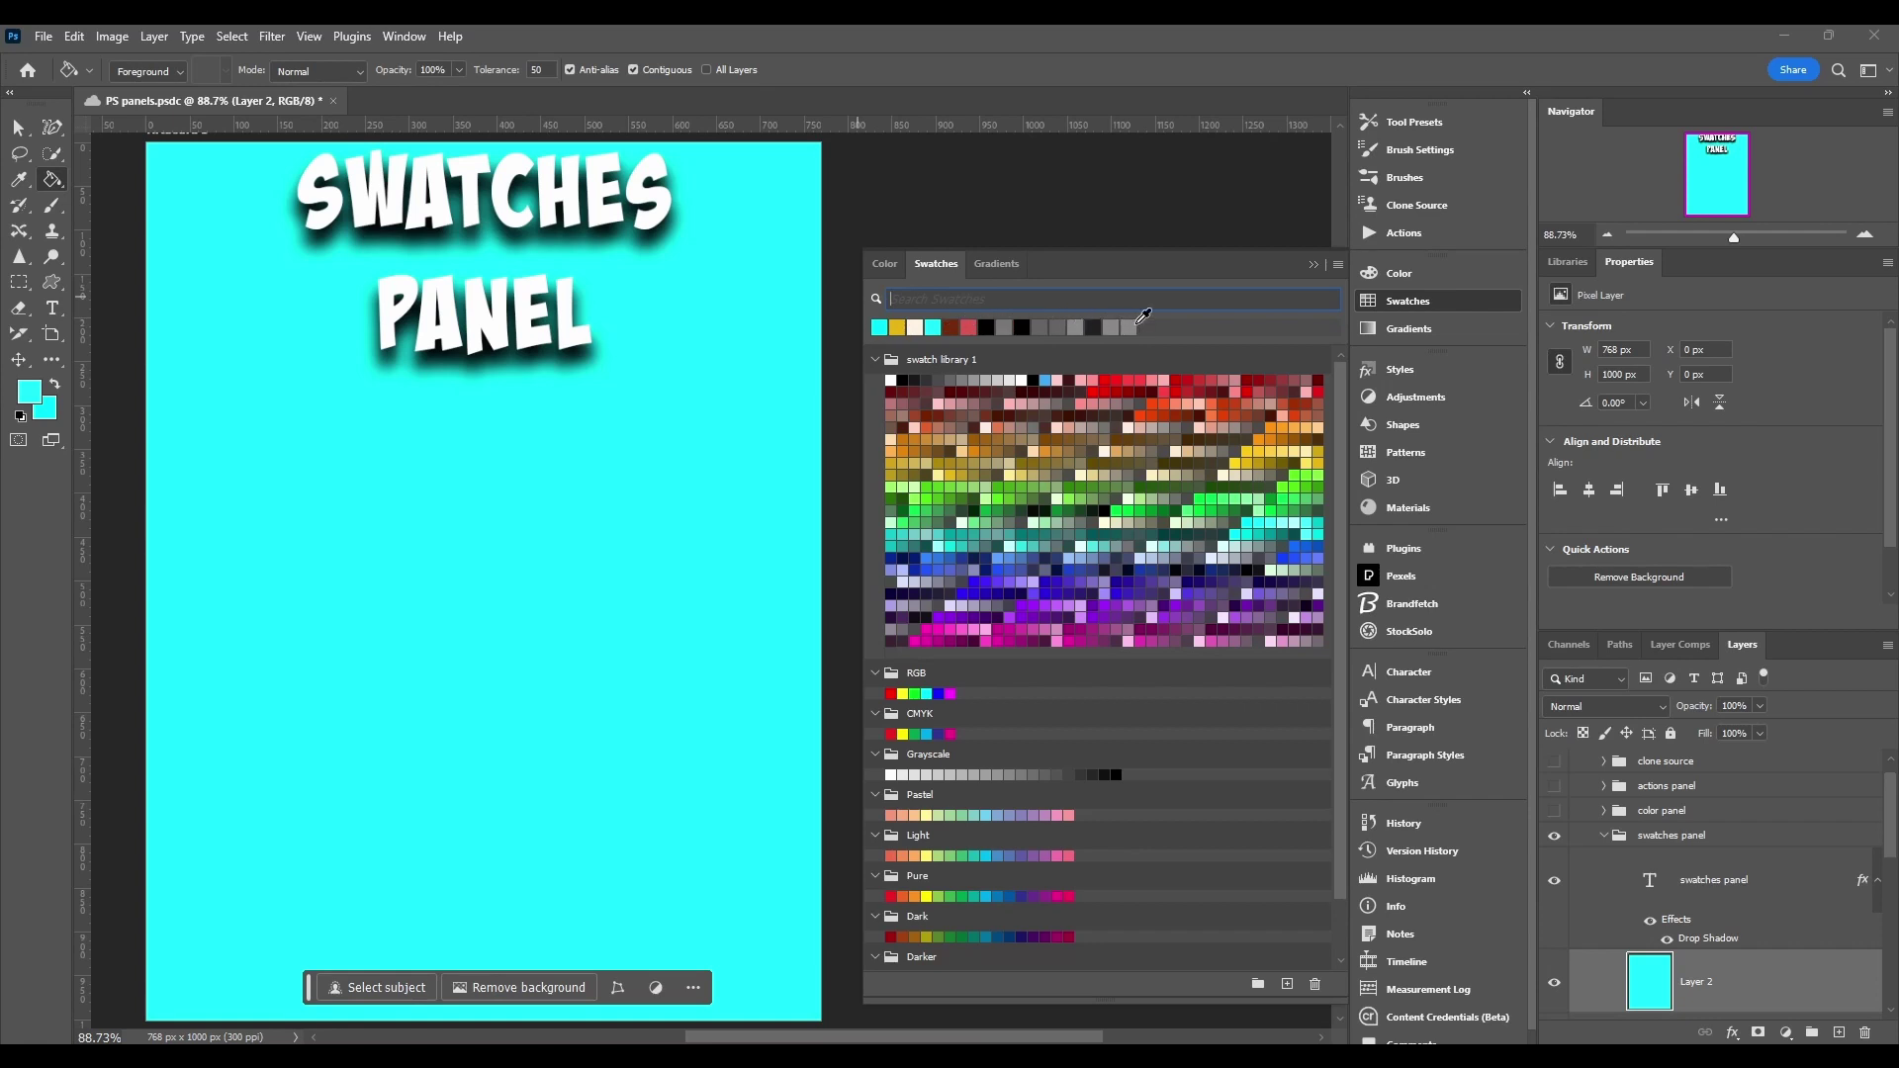
- Sample several colours from the swatch library 1 group as the background colour, ending with a very pale cyan
click(1114, 453)
click(1198, 510)
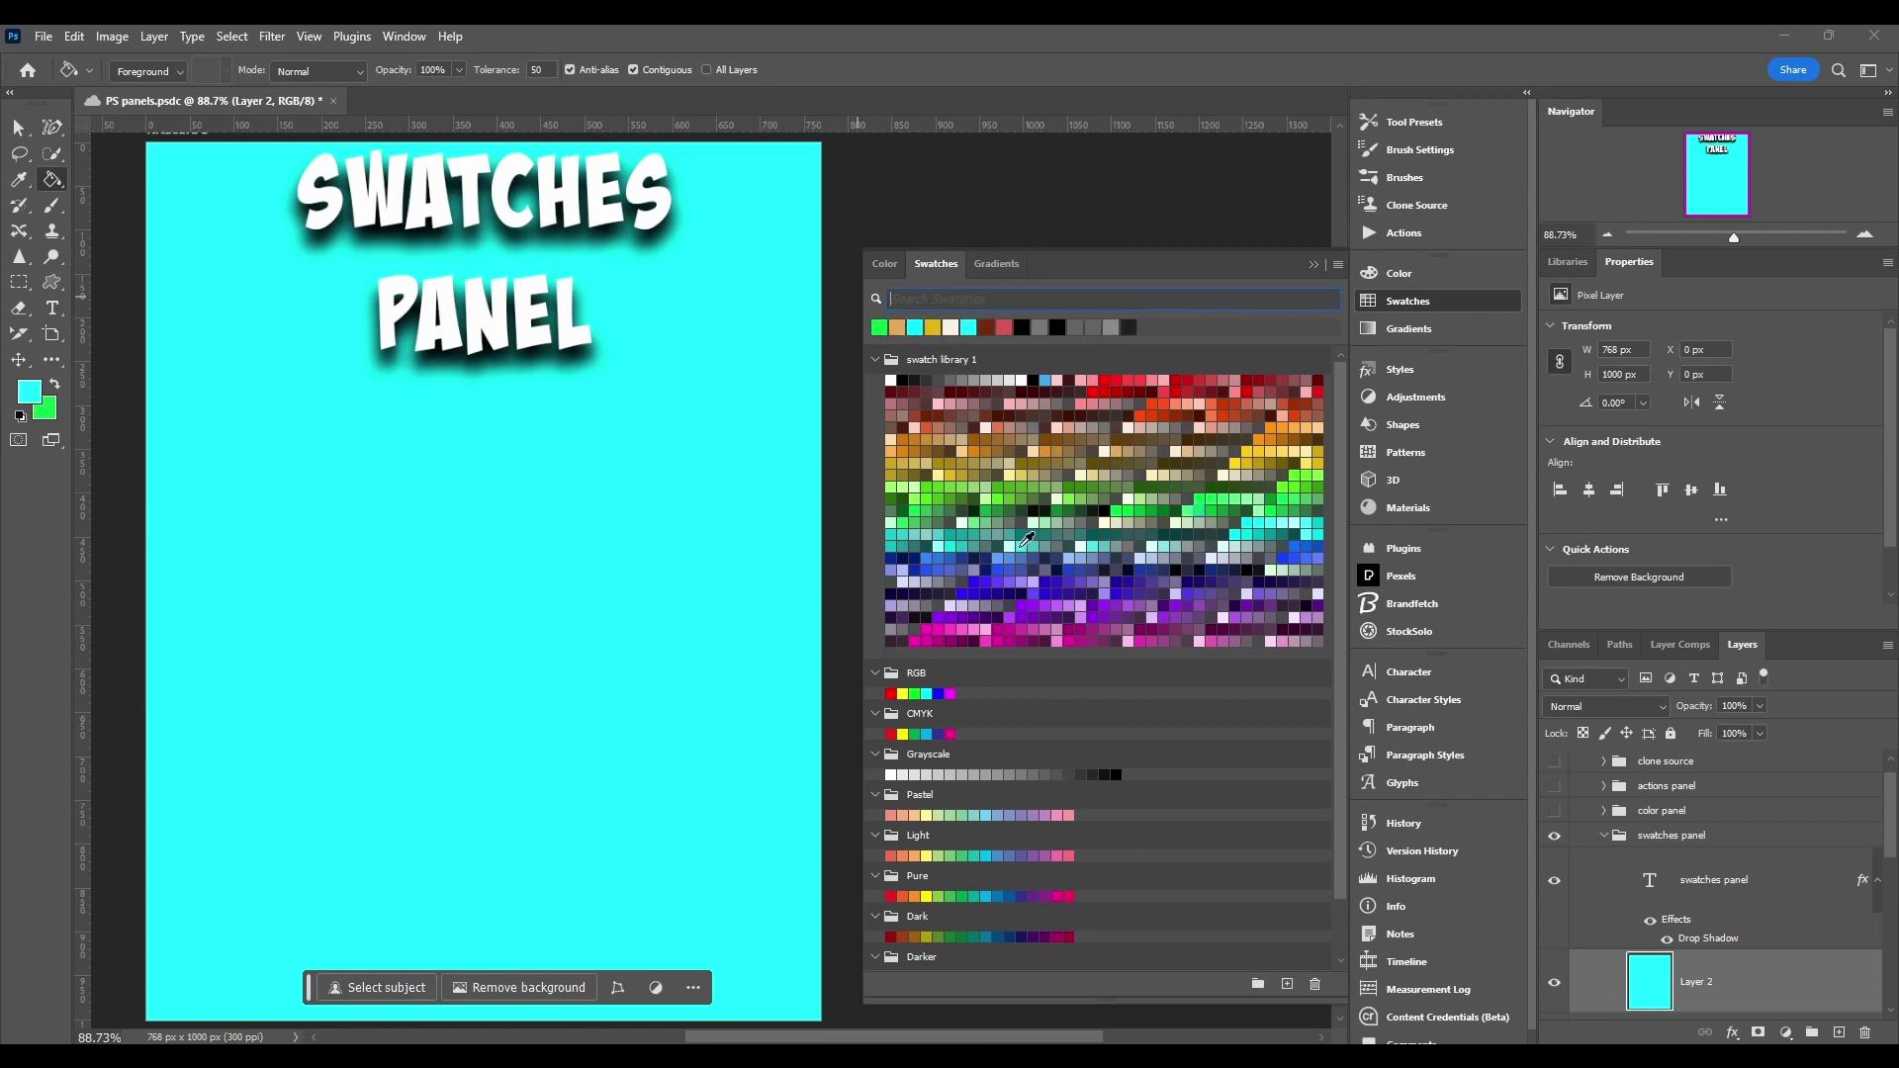
click(926, 475)
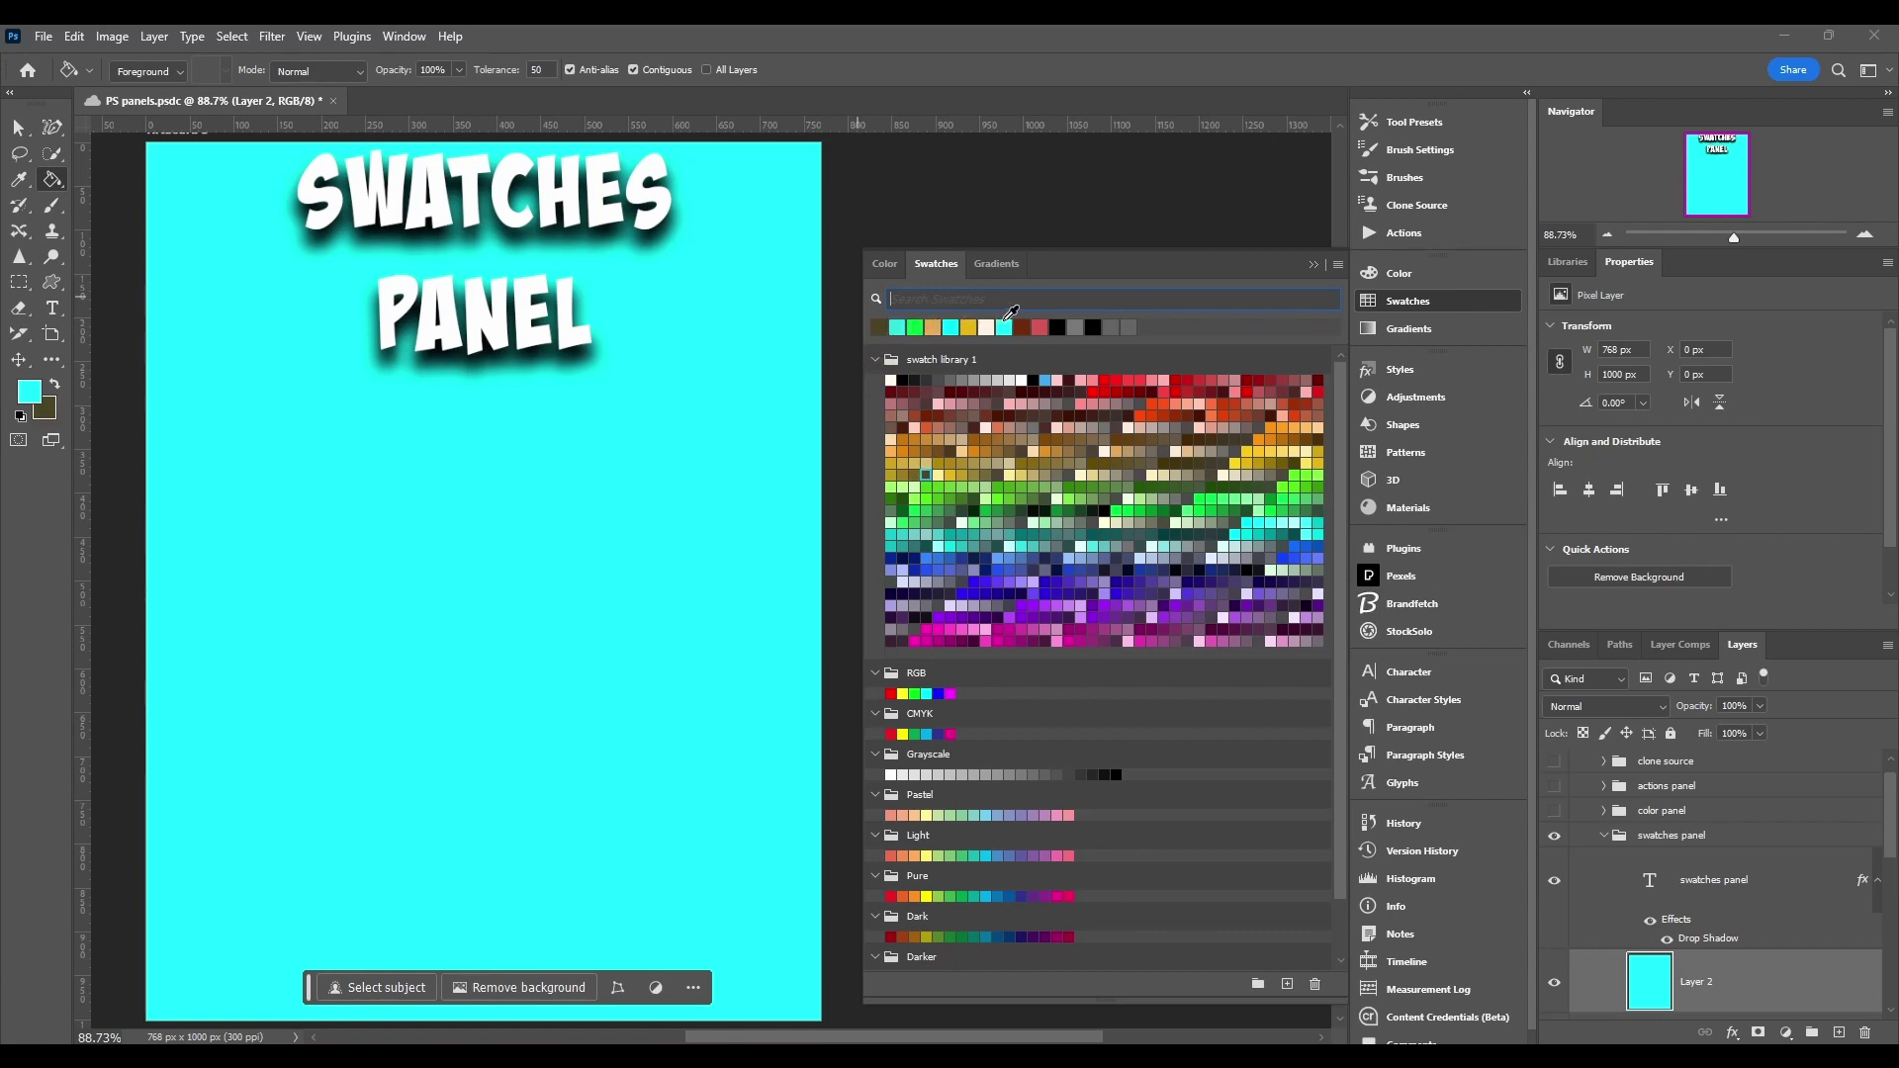
click(1306, 482)
click(1223, 546)
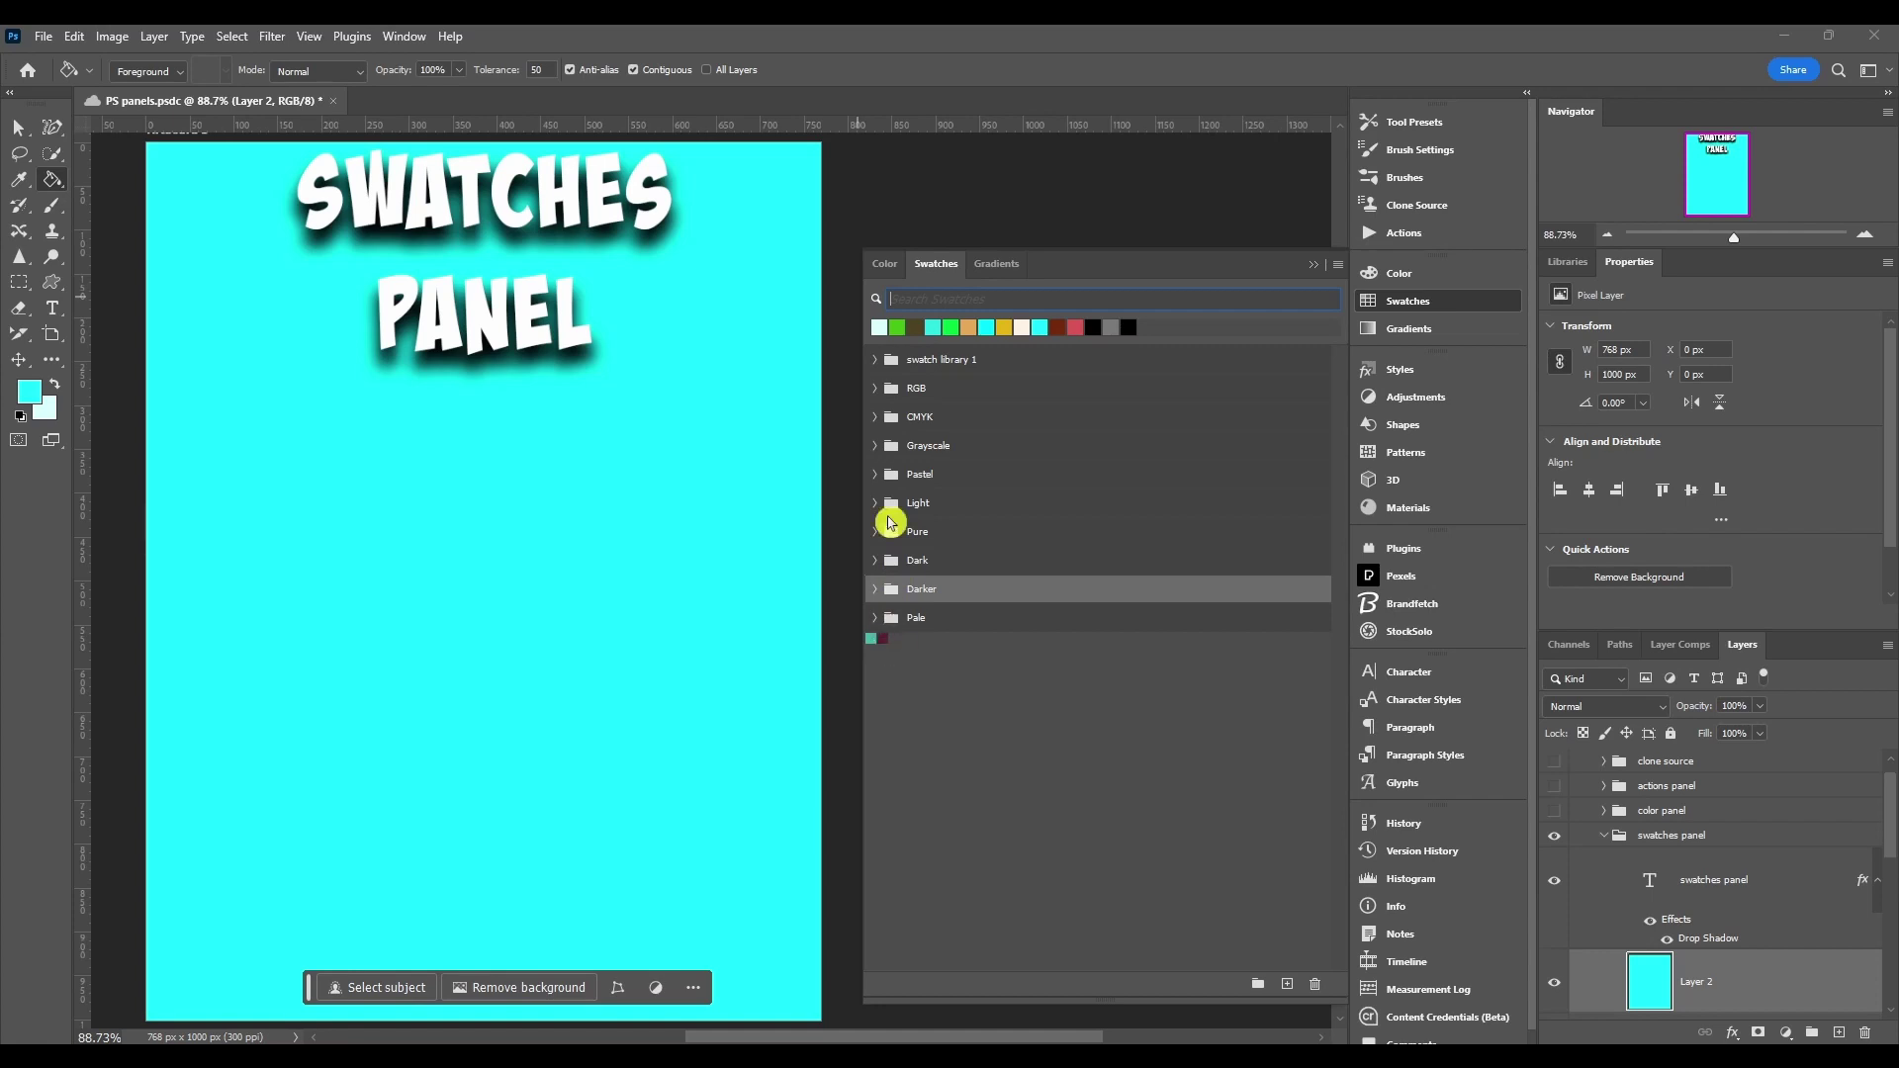
- Look through the swatches in the swatch library 1, RGB and CMYK groups, collapsing each one again
click(876, 360)
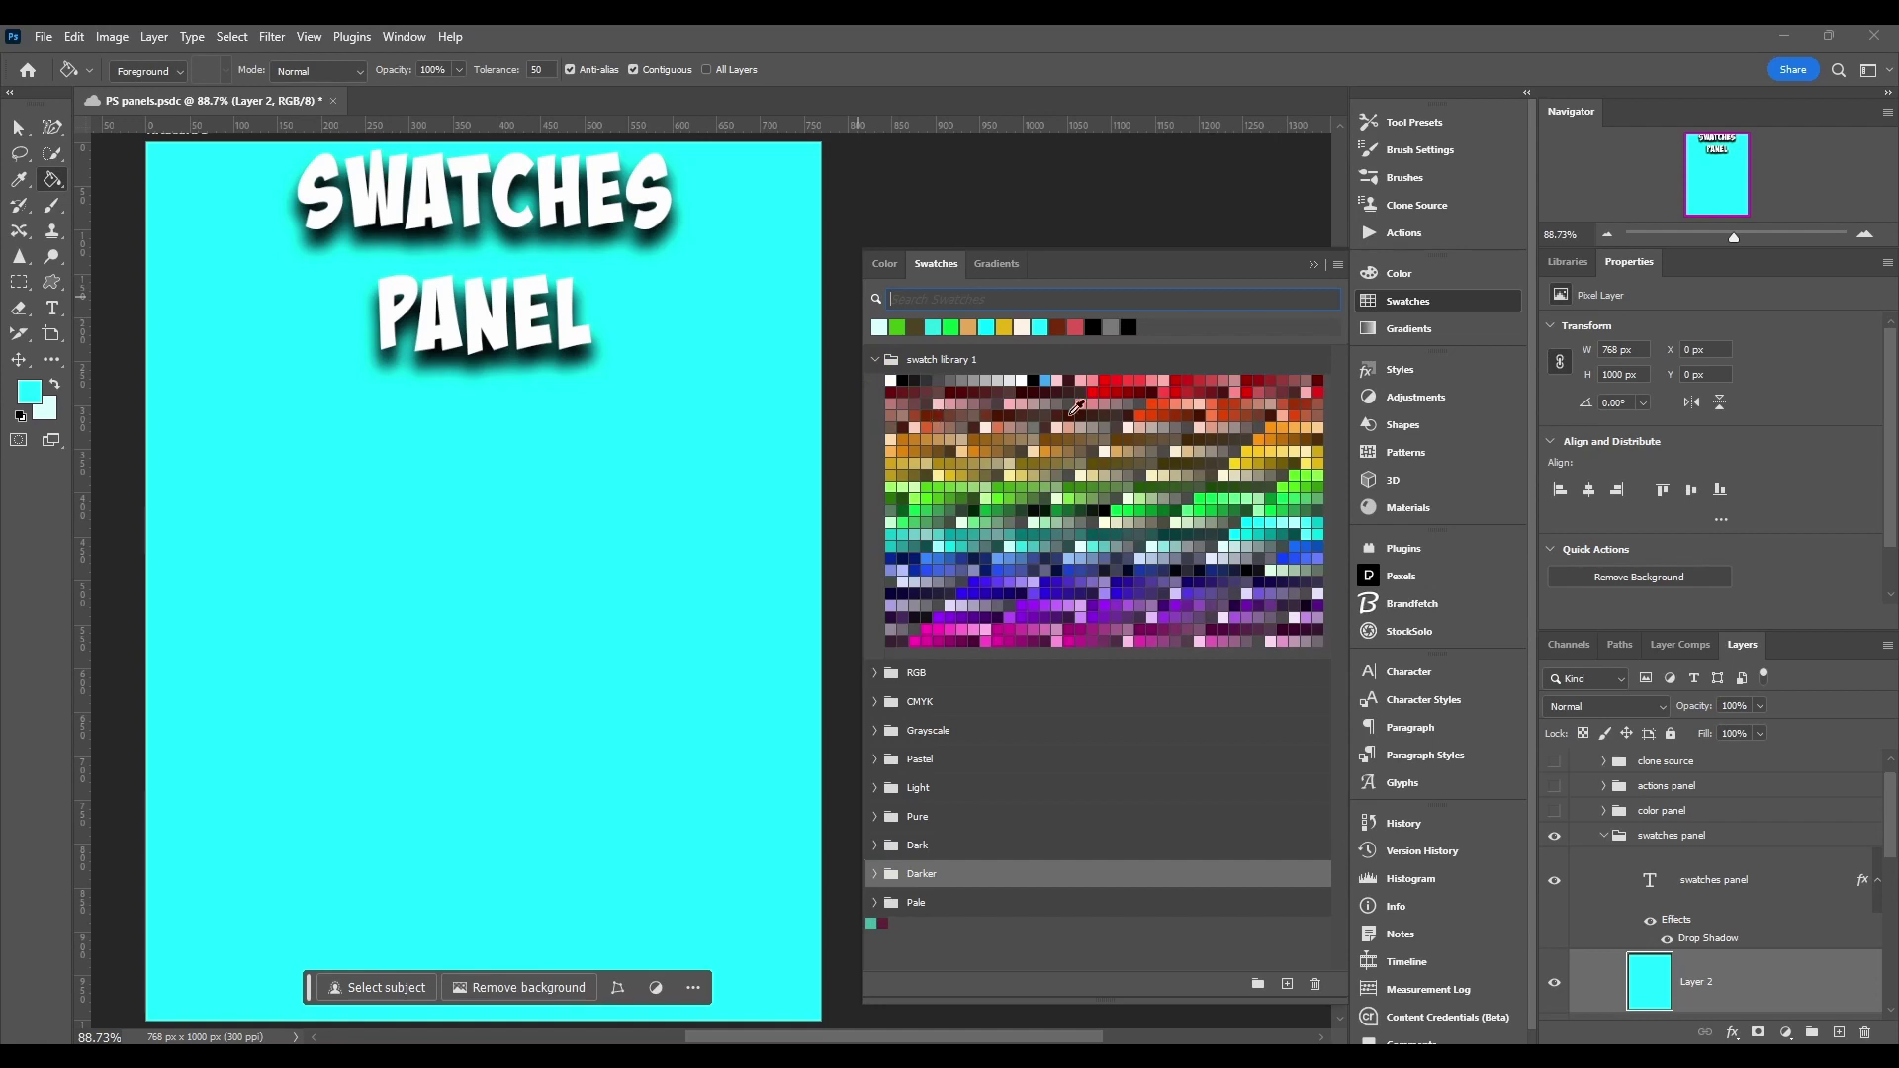
click(875, 360)
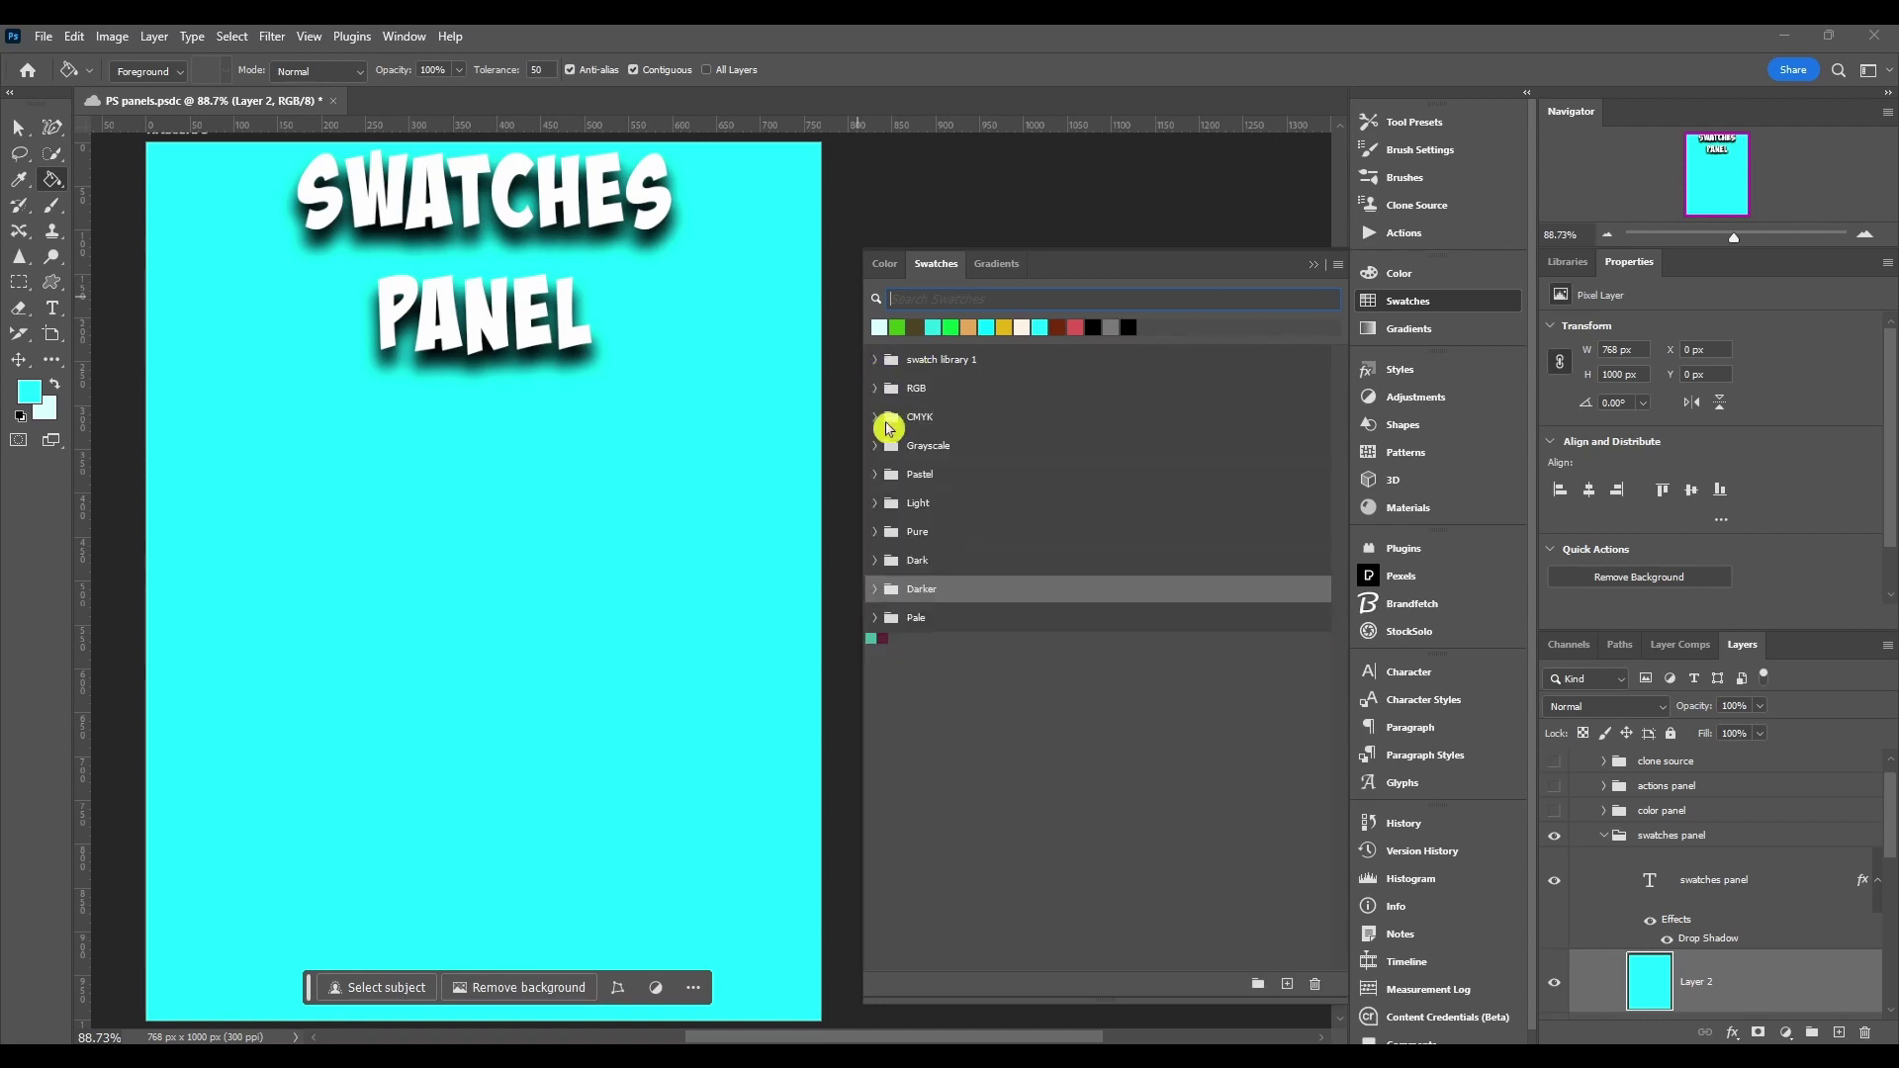
click(876, 388)
click(876, 389)
click(875, 417)
click(876, 417)
- Create a new swatch group with the default name and place it below the Pale group
click(1257, 985)
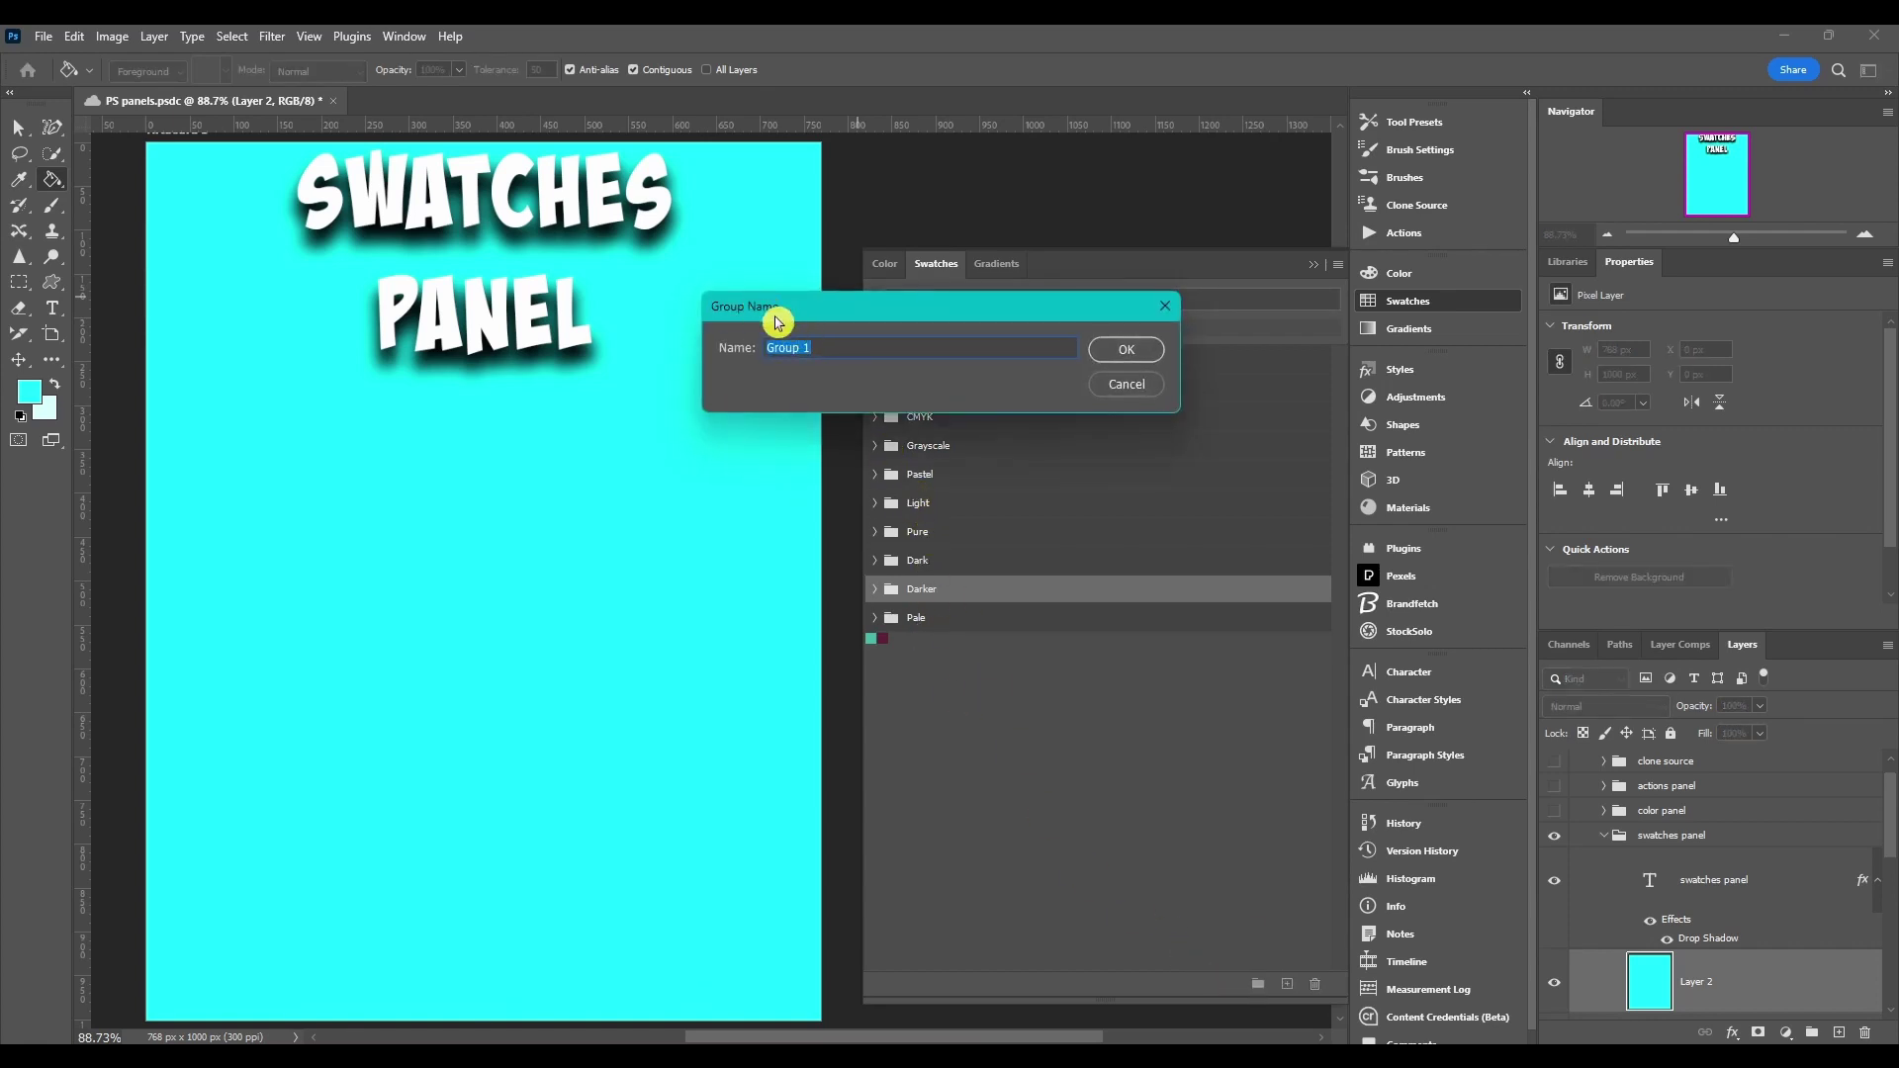
click(1146, 354)
click(959, 627)
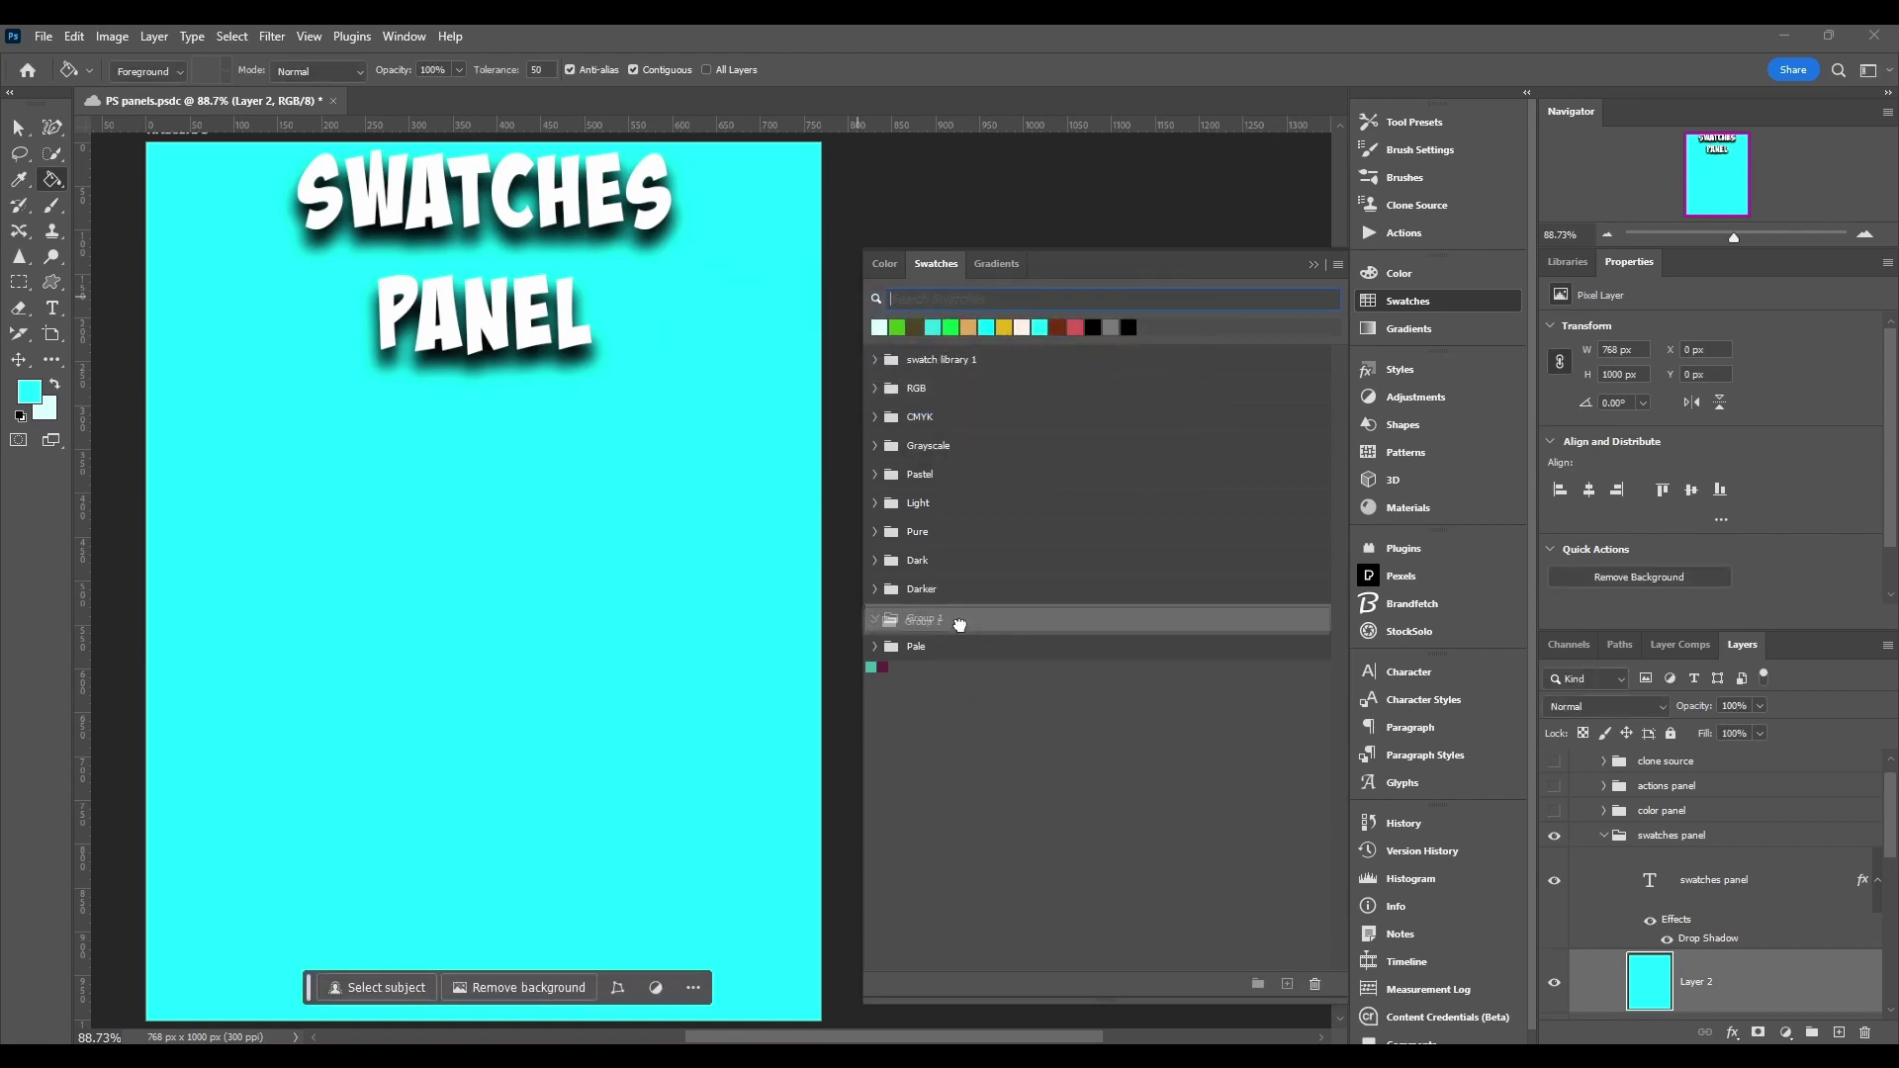
mouse_move(959, 625)
mouse_down()
mouse_move(974, 624)
mouse_move(976, 403)
mouse_move(953, 641)
mouse_up()
- Move the two loose swatches, maroon and teal, into Group 1
ctrl+click(884, 668)
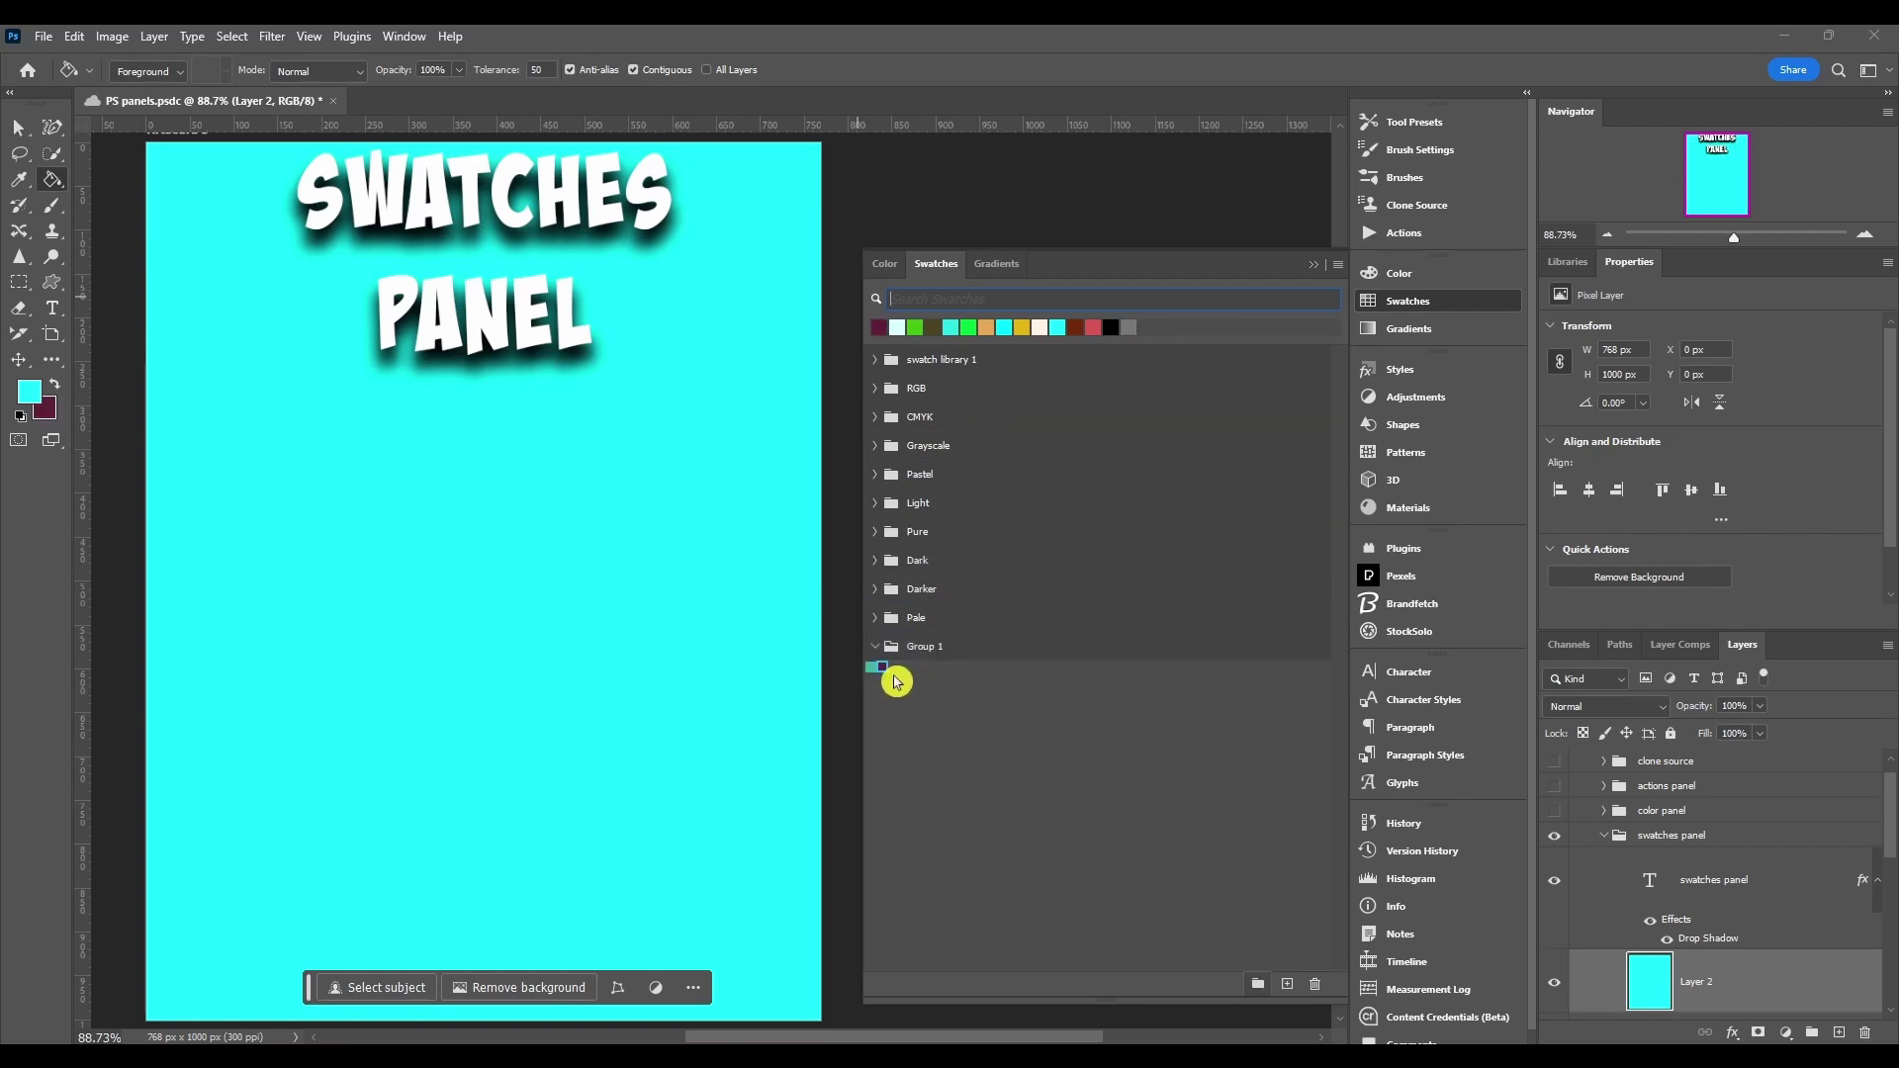
click(955, 651)
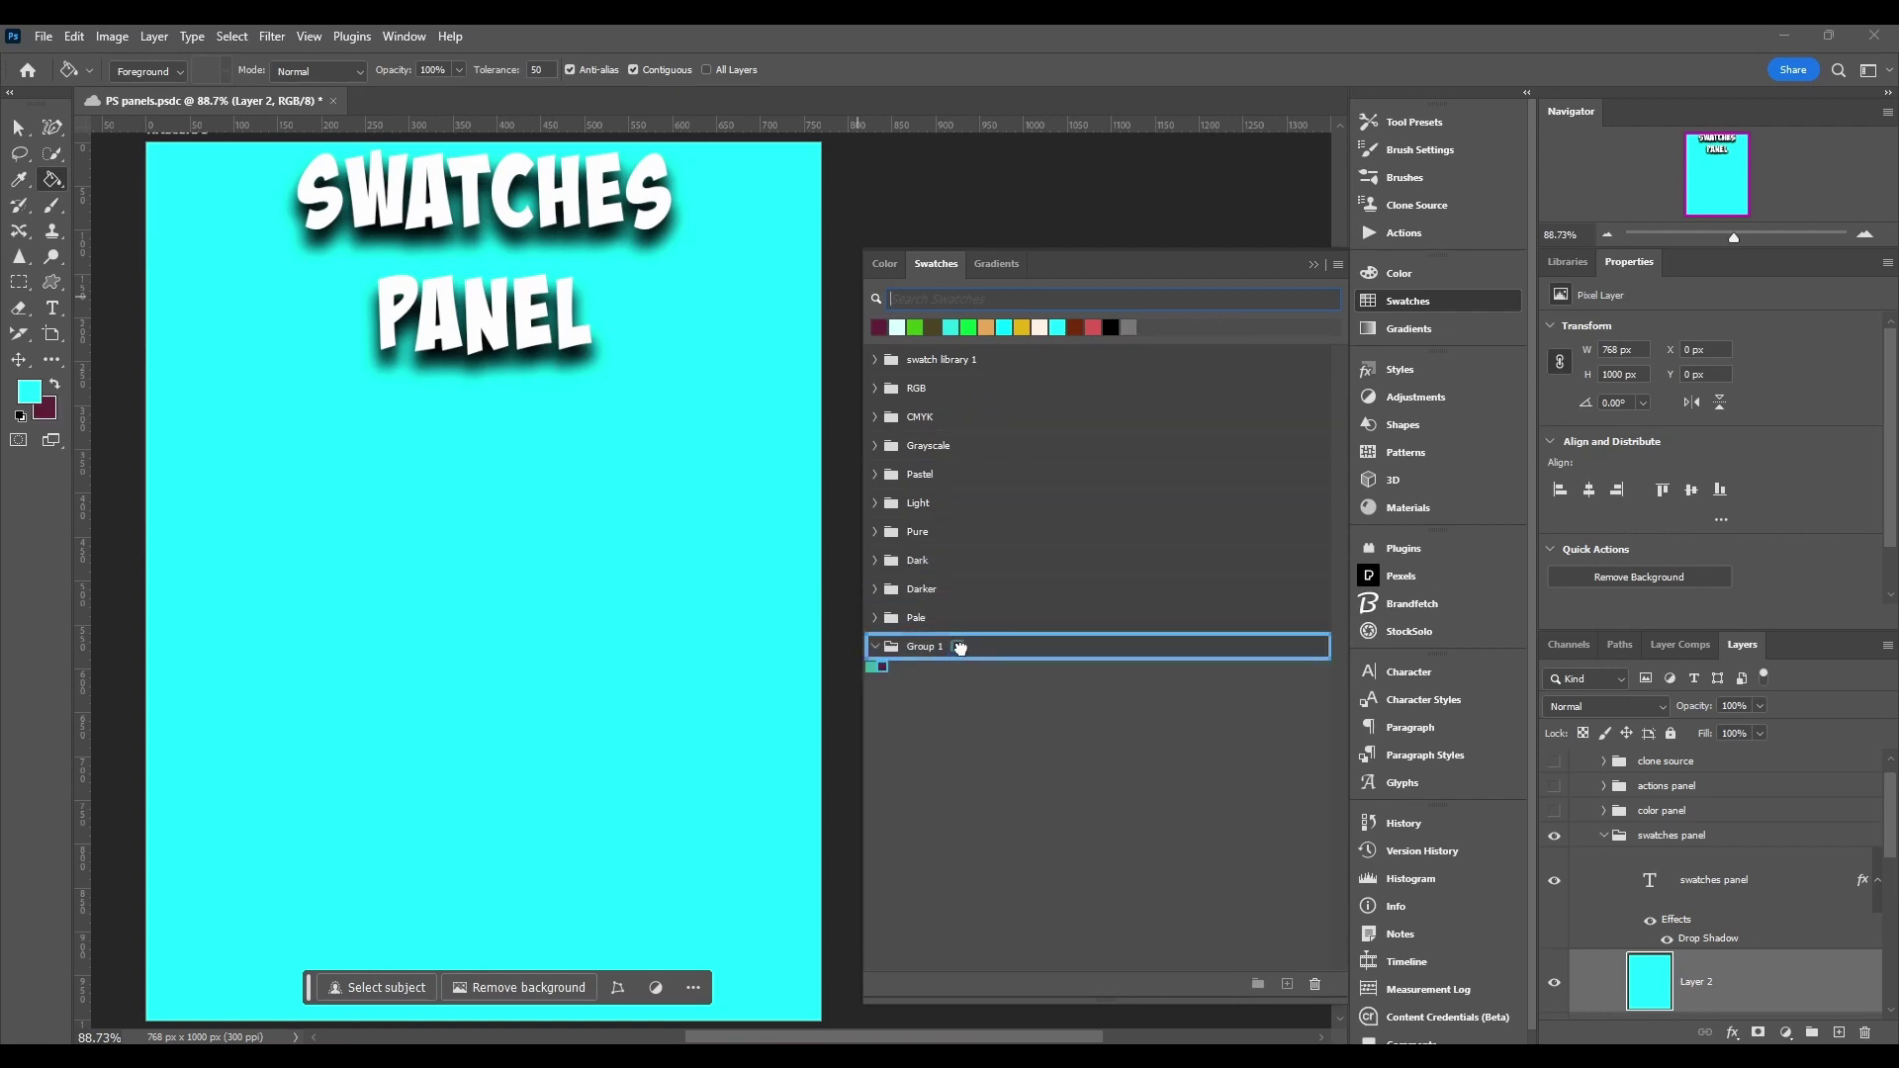
drag(960, 648, 961, 650)
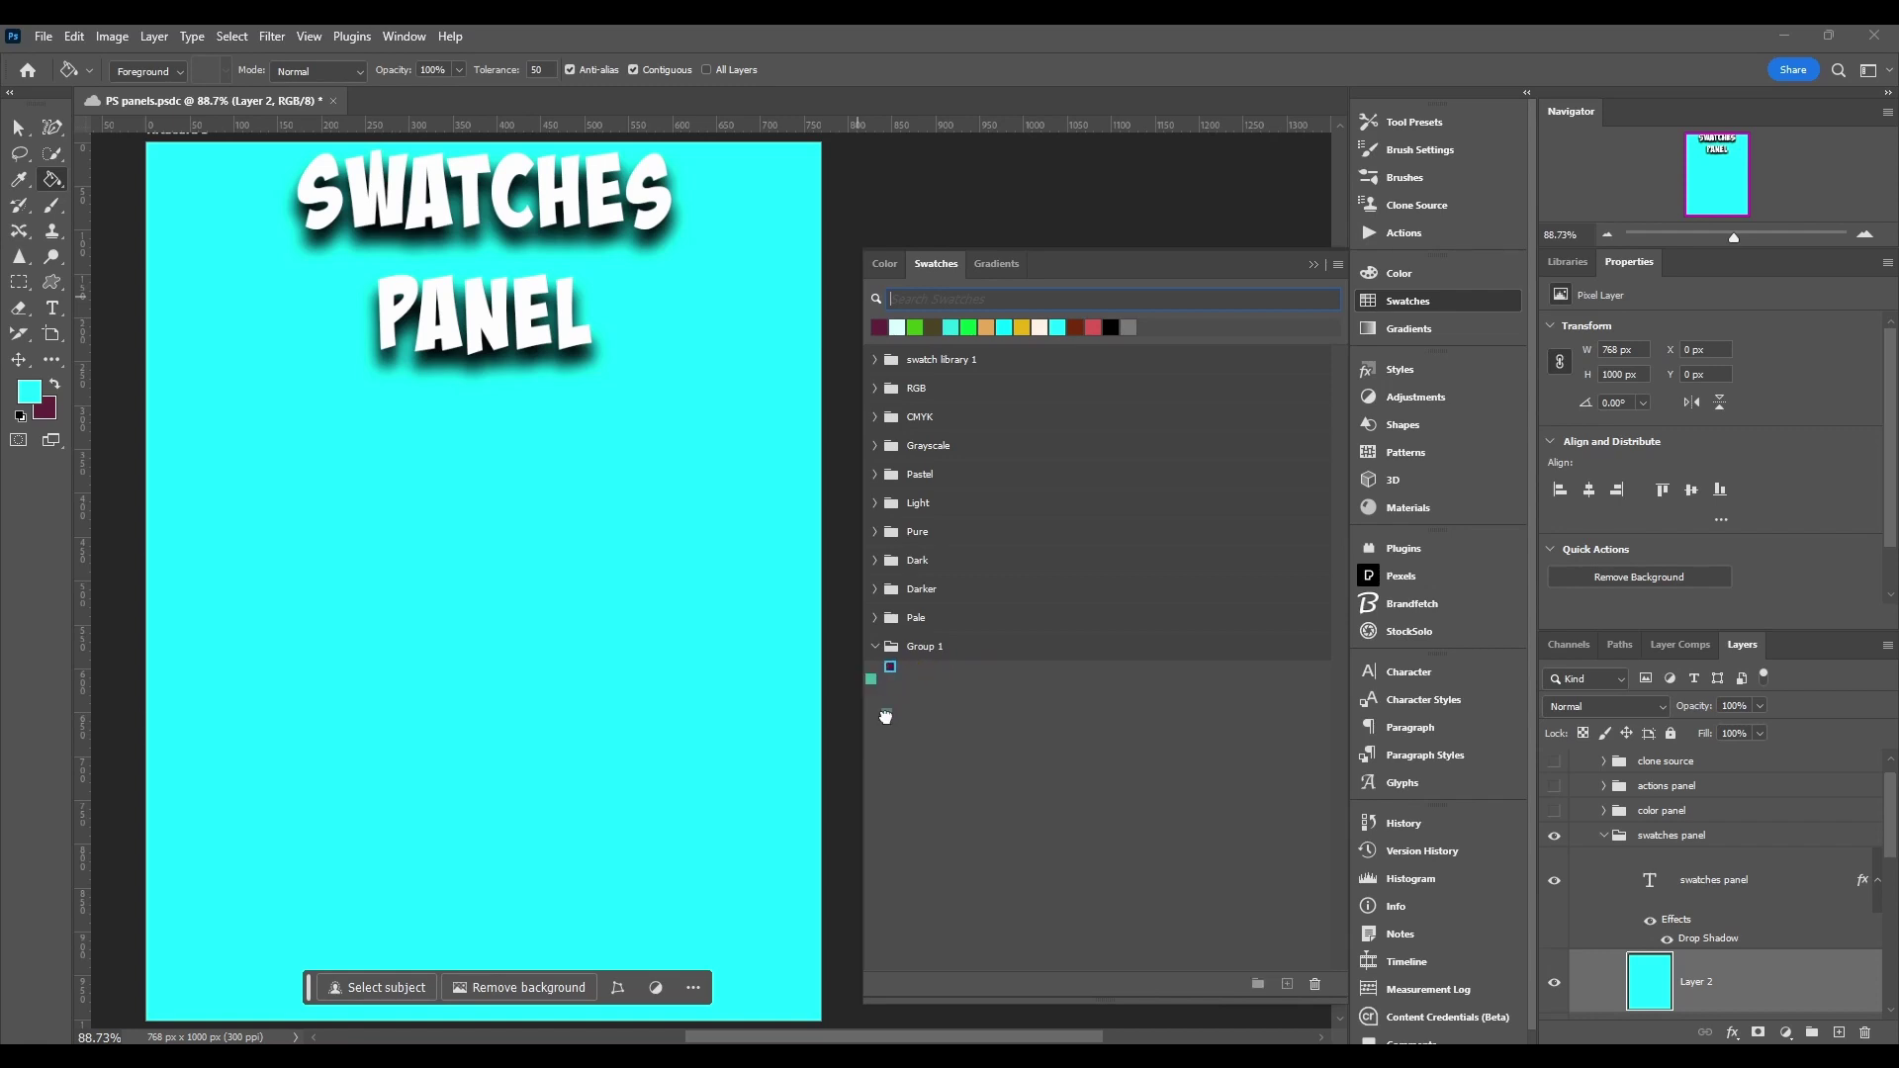
drag(885, 717, 886, 716)
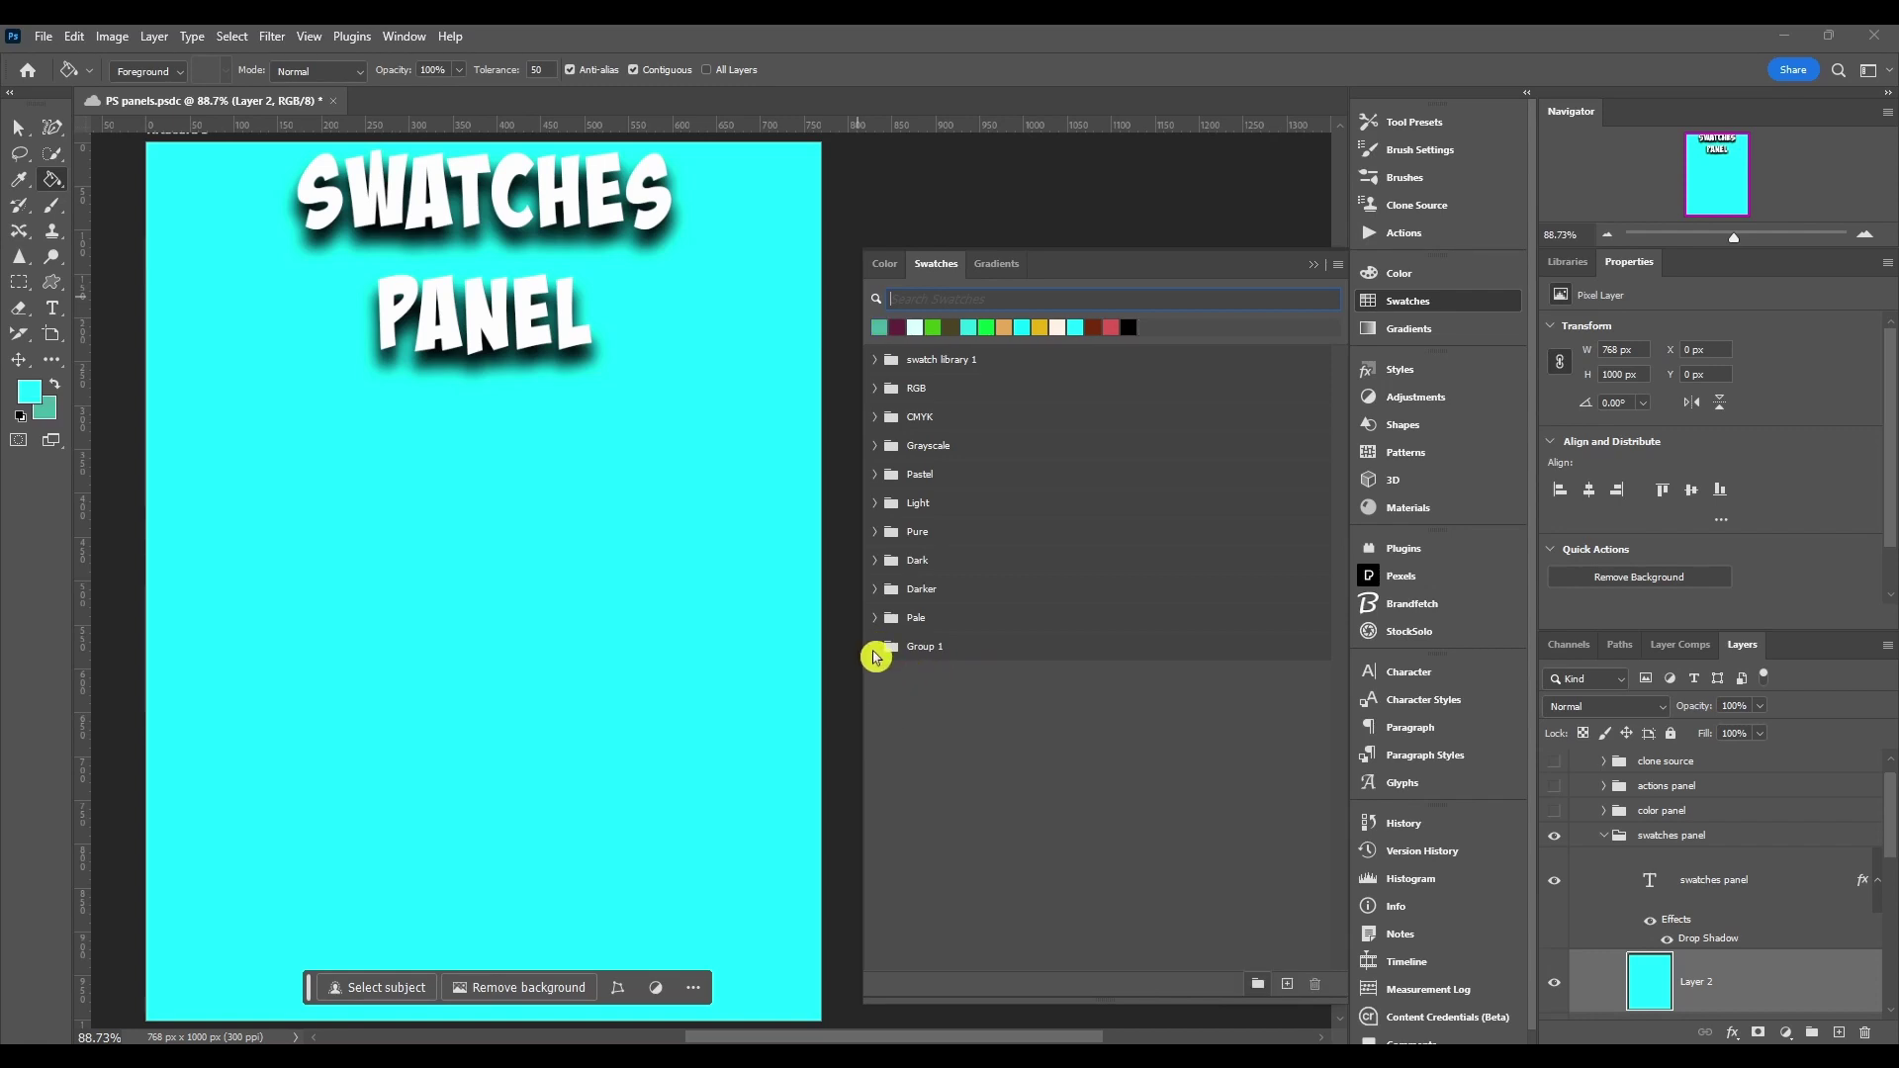
- Rename the swatch group Group 1 as test
click(876, 647)
double_click(926, 649)
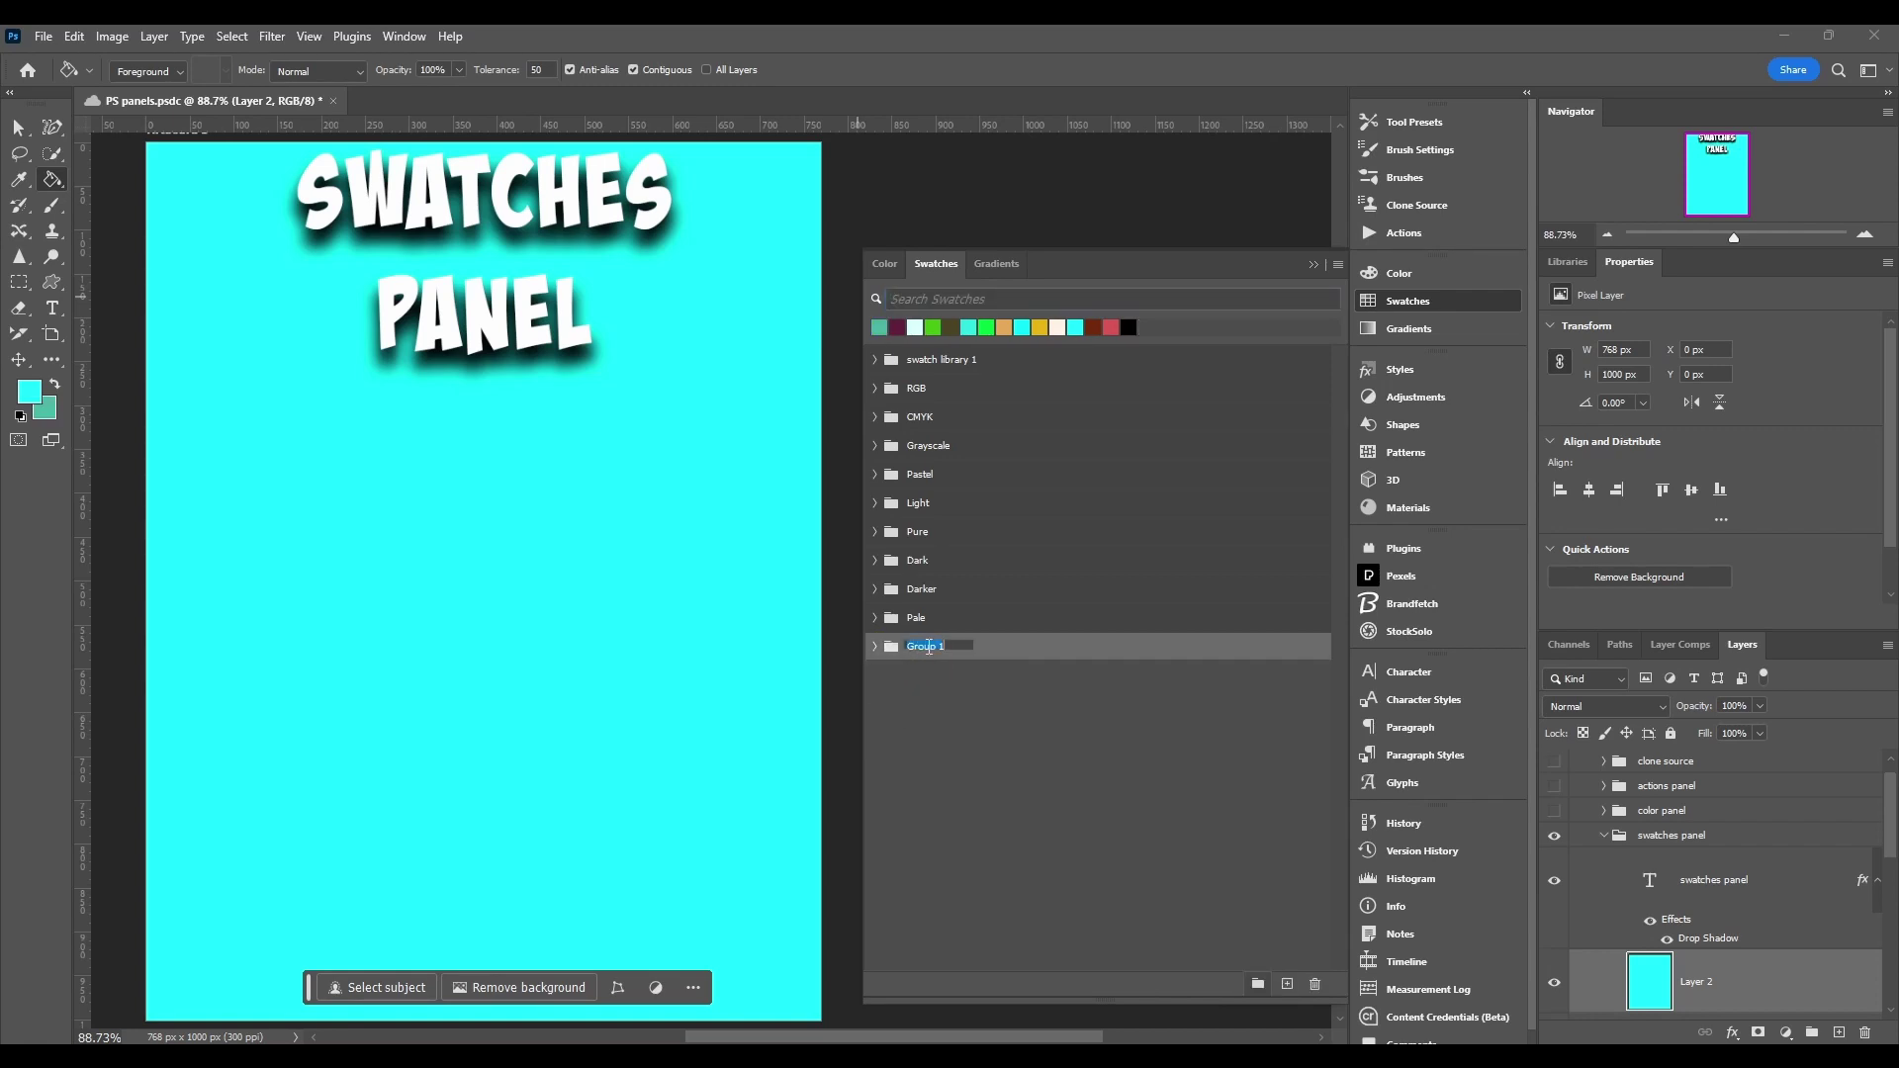
text(test)
key(Return)
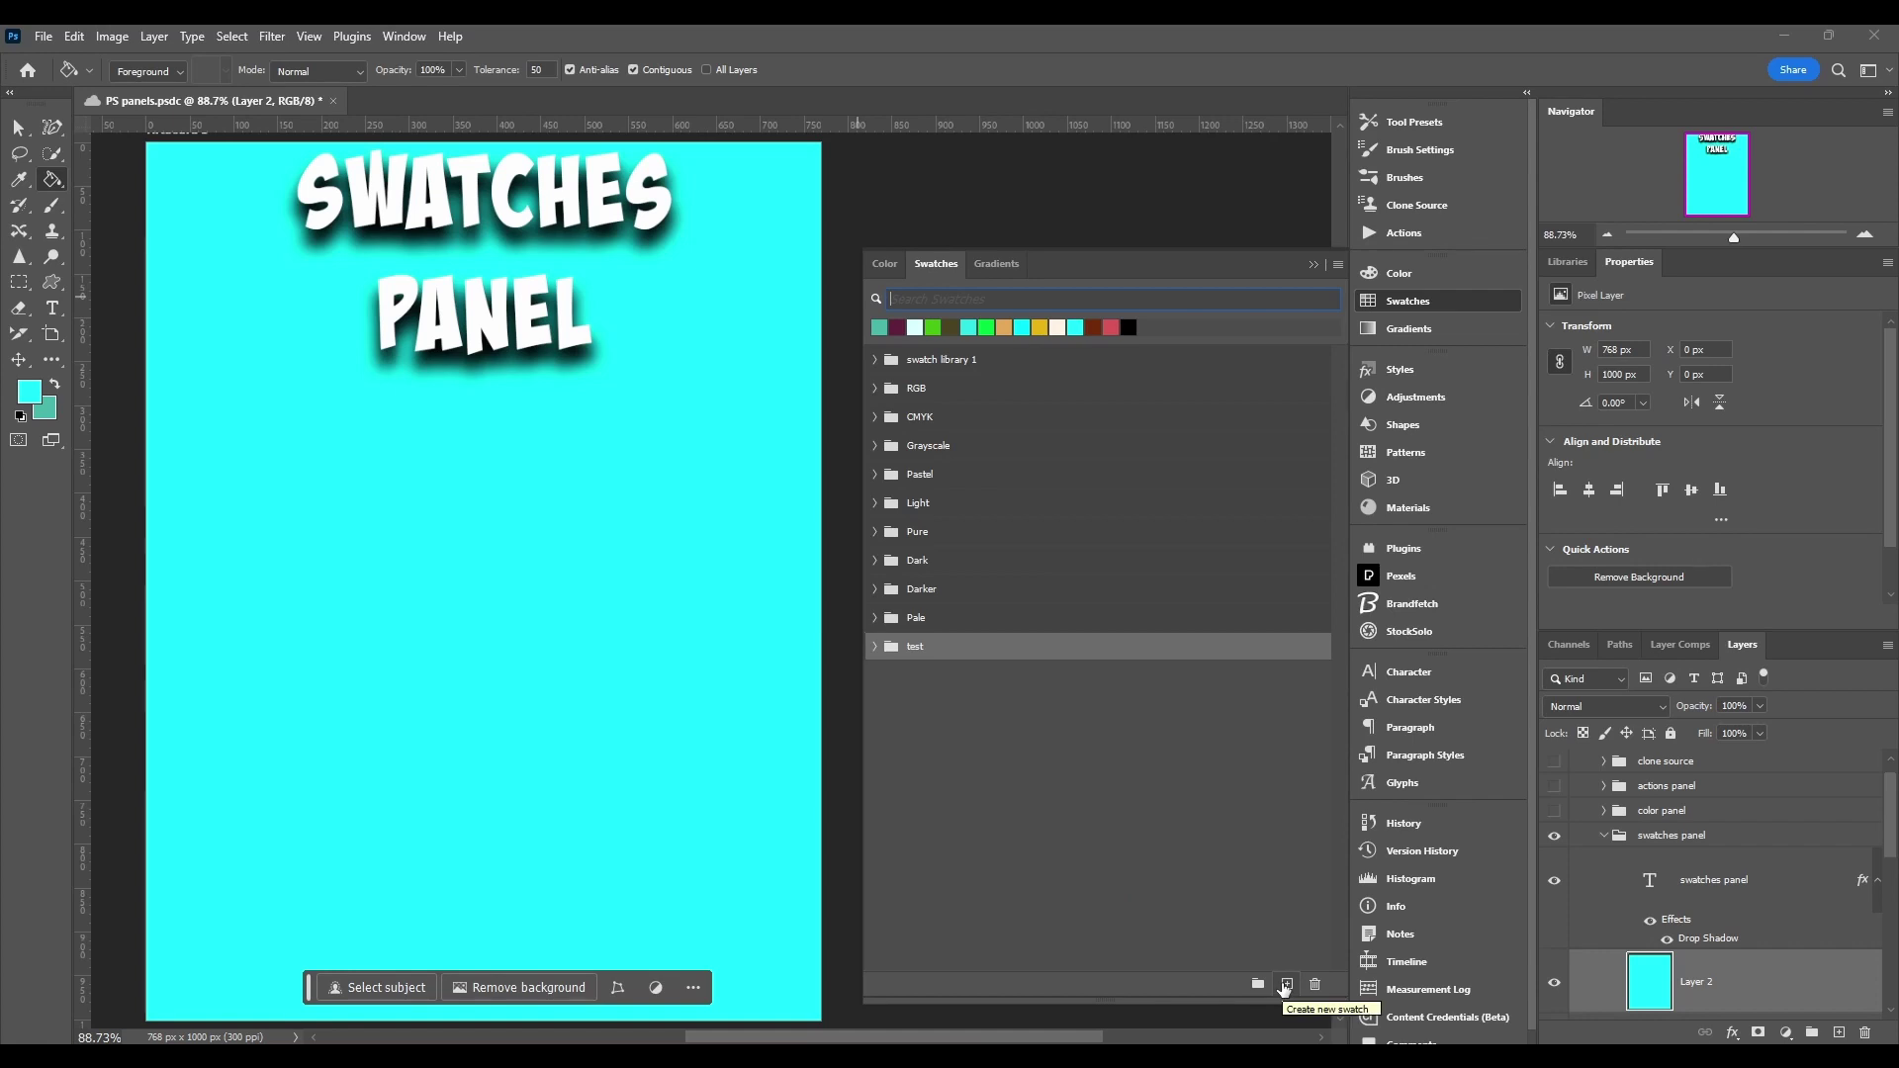
- Create a teal swatch named test in the test group, also adding it to the current library
click(1286, 984)
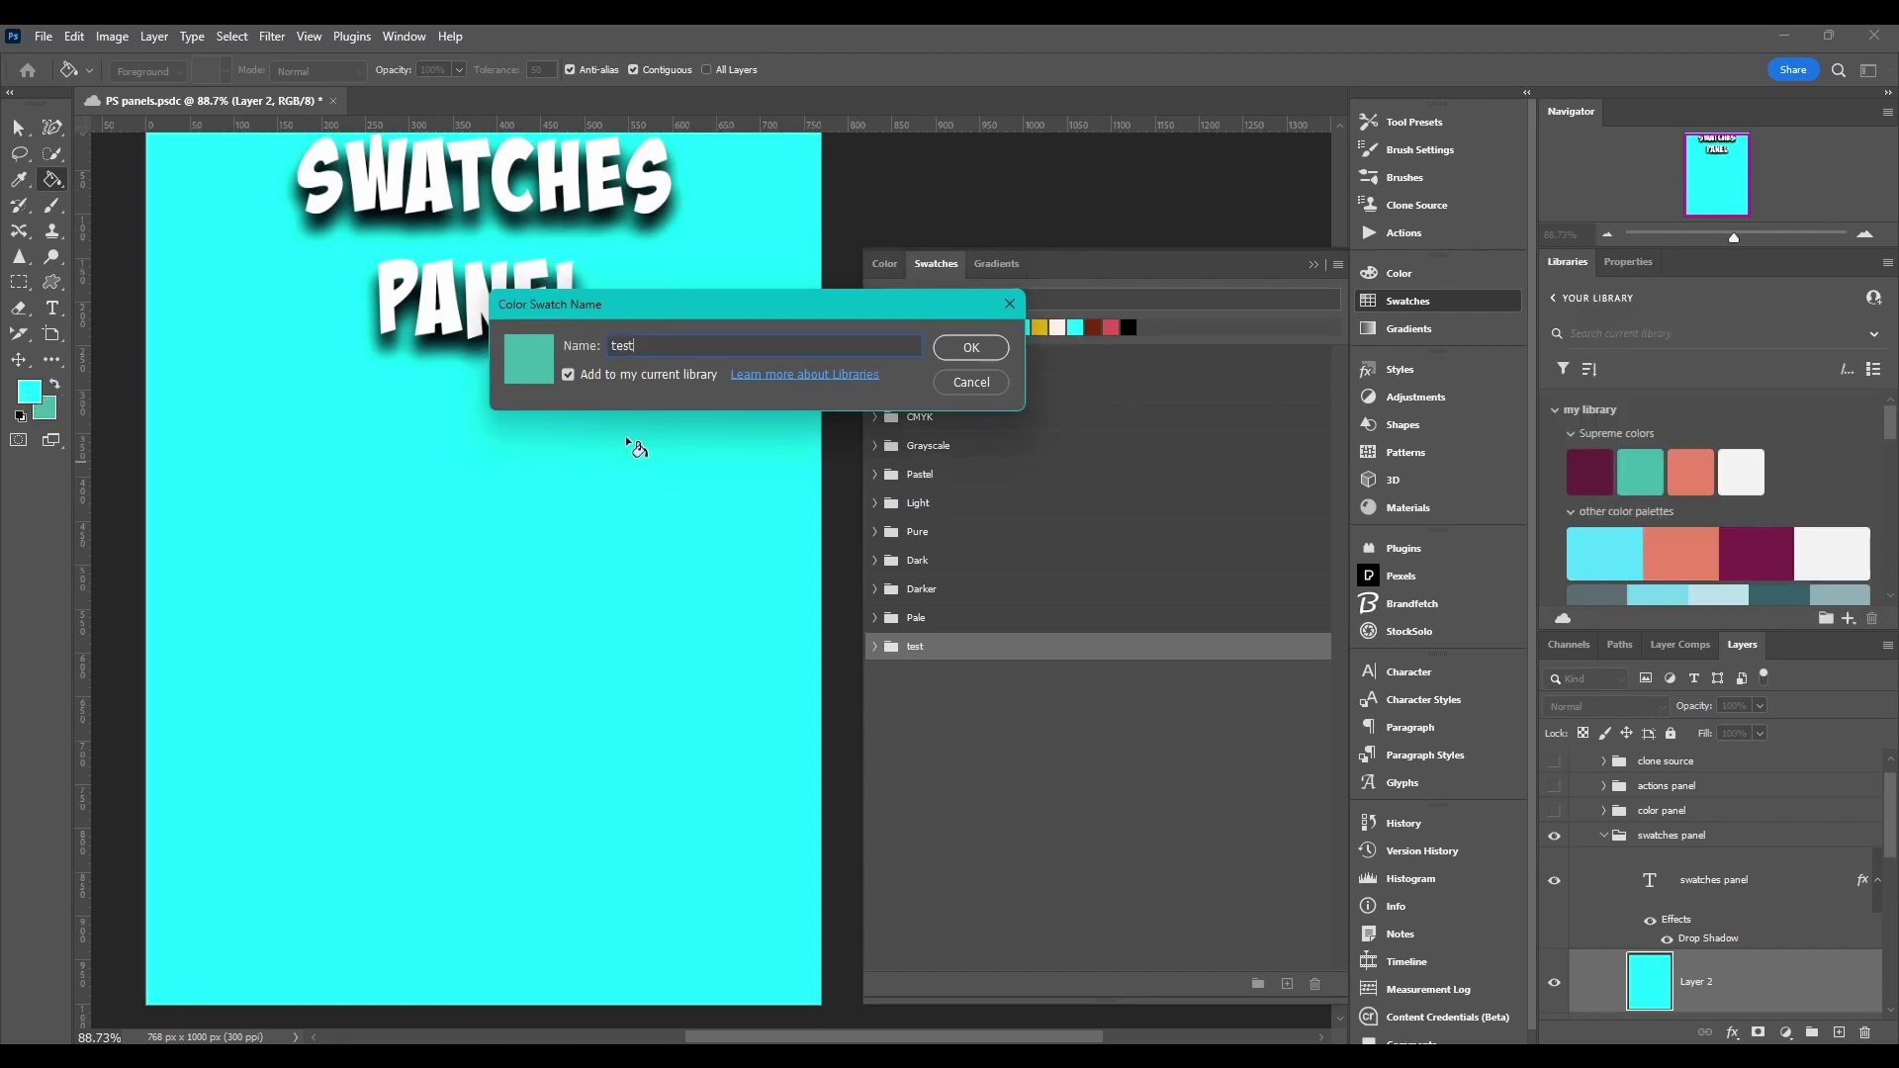
click(570, 376)
click(570, 378)
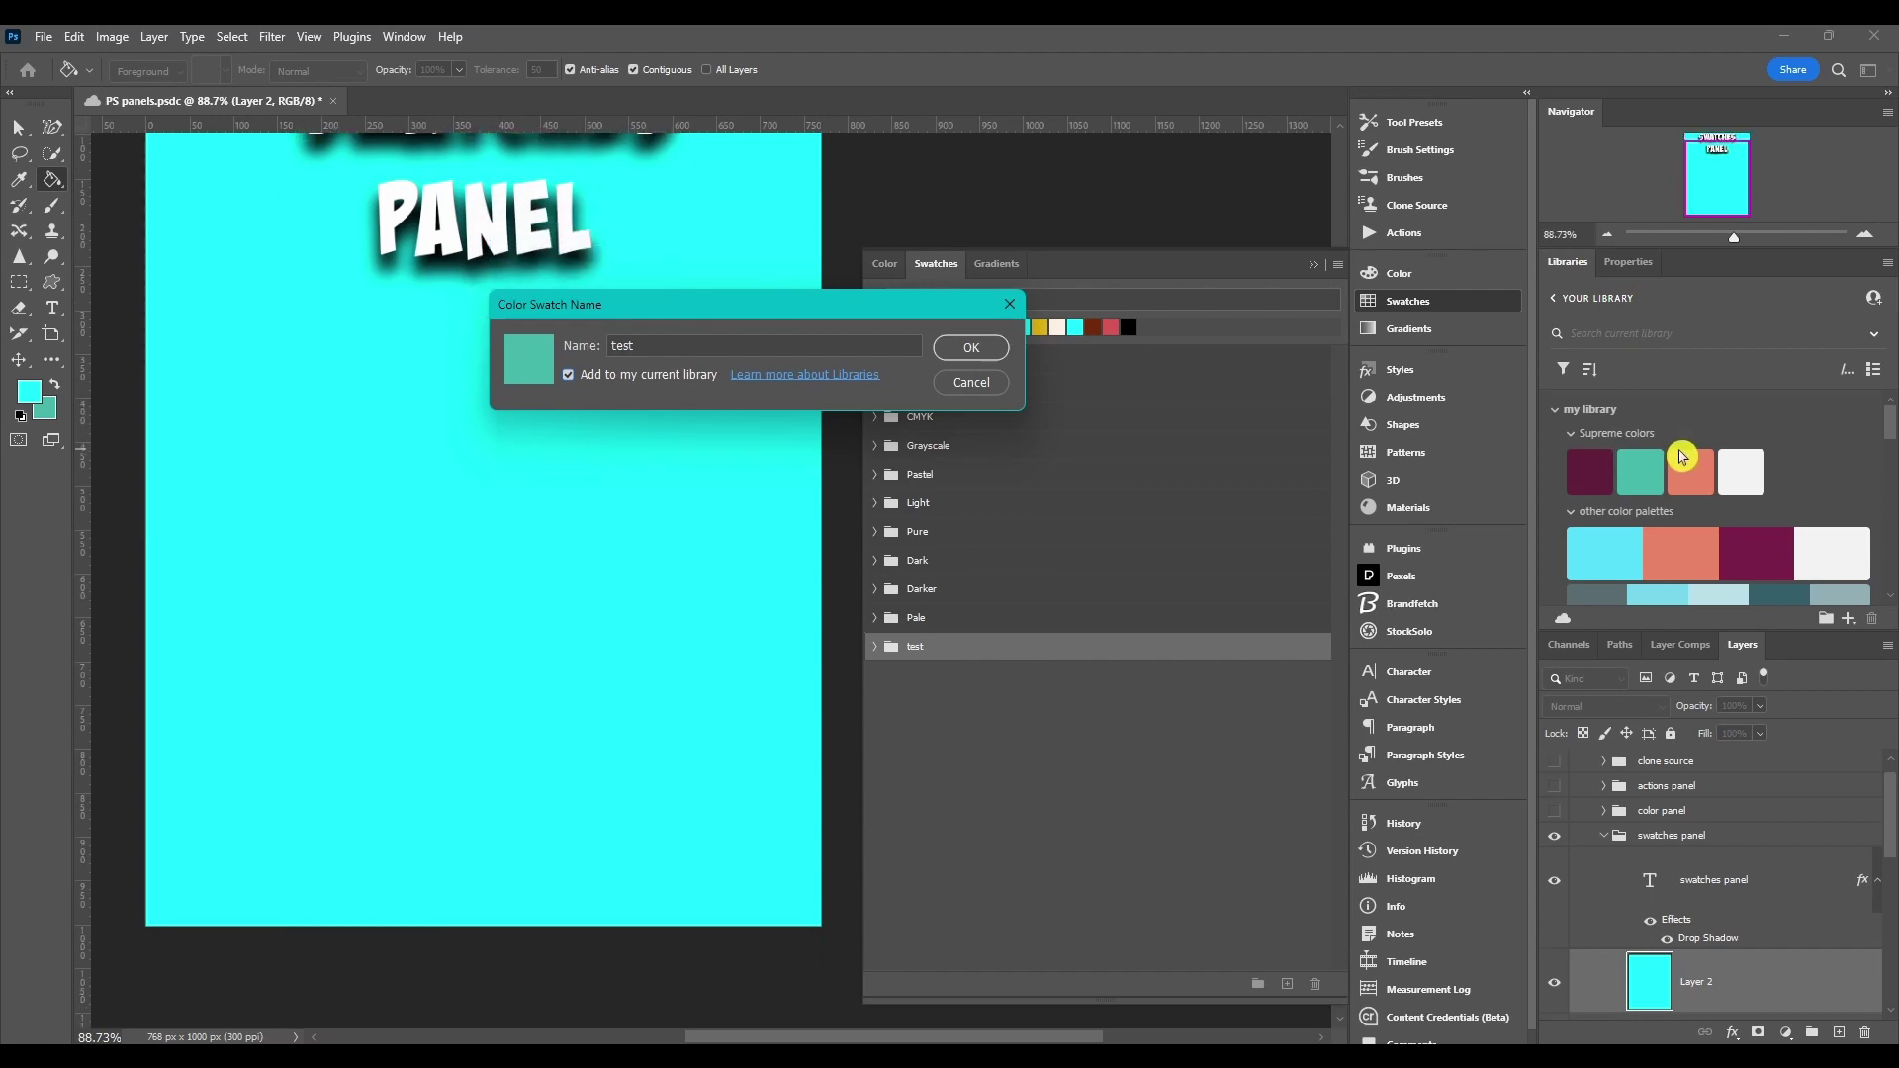
click(970, 344)
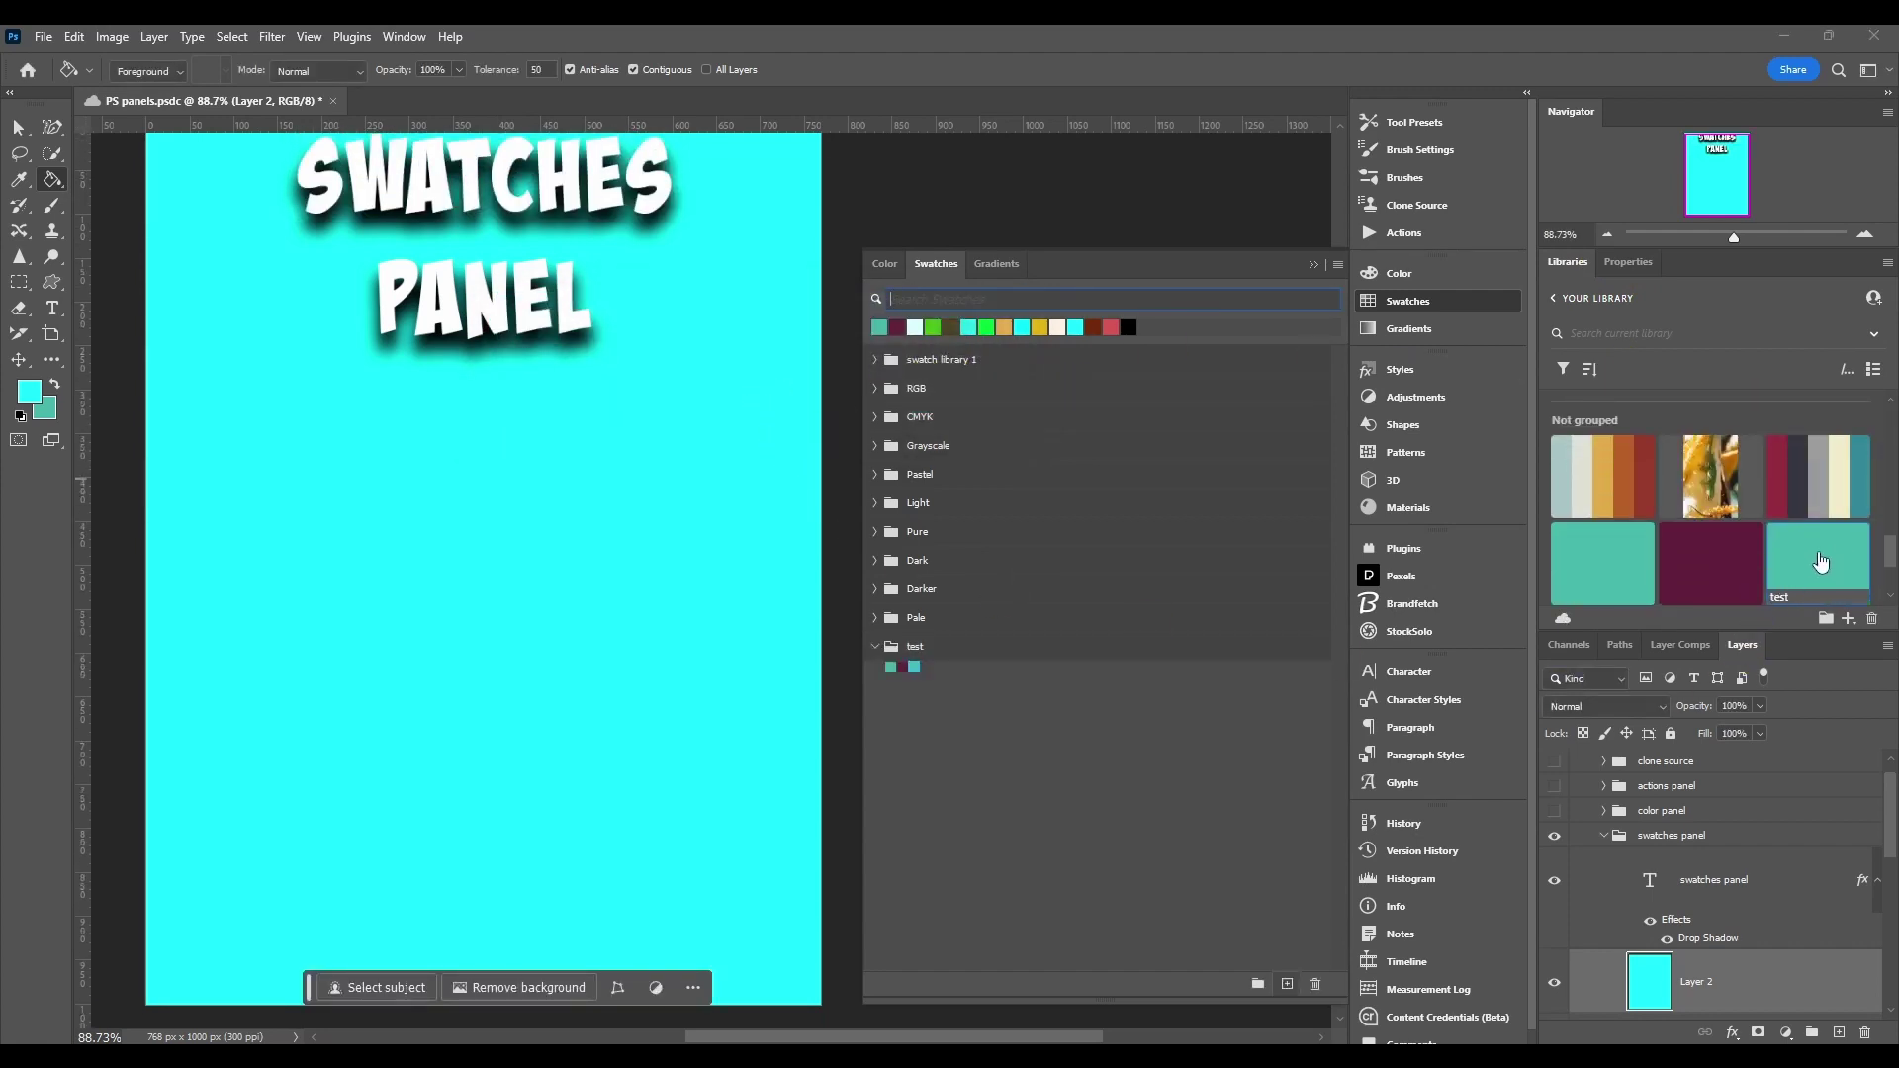
mouse_move(1827, 568)
drag(917, 669, 989, 707)
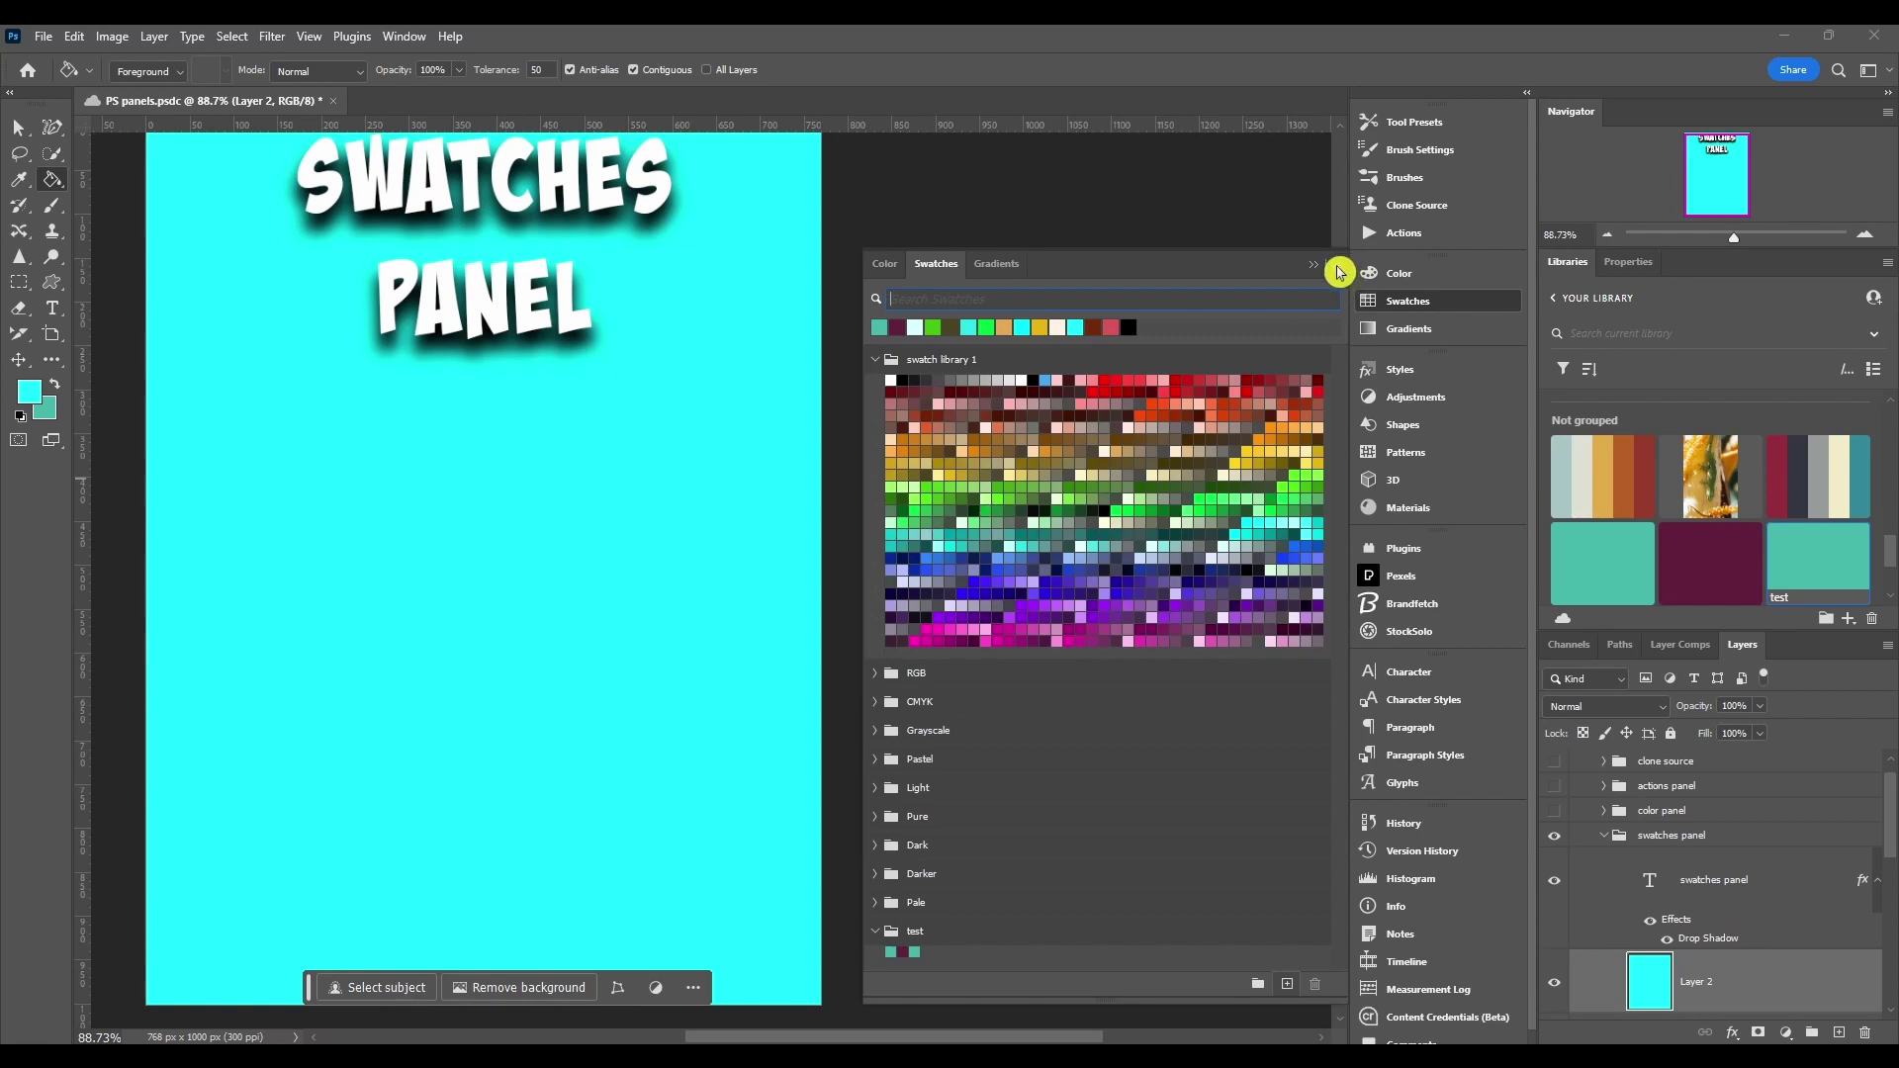
- Create a new swatch preset from the cyan background colour, keeping its default name and the current library option enabled
click(1340, 271)
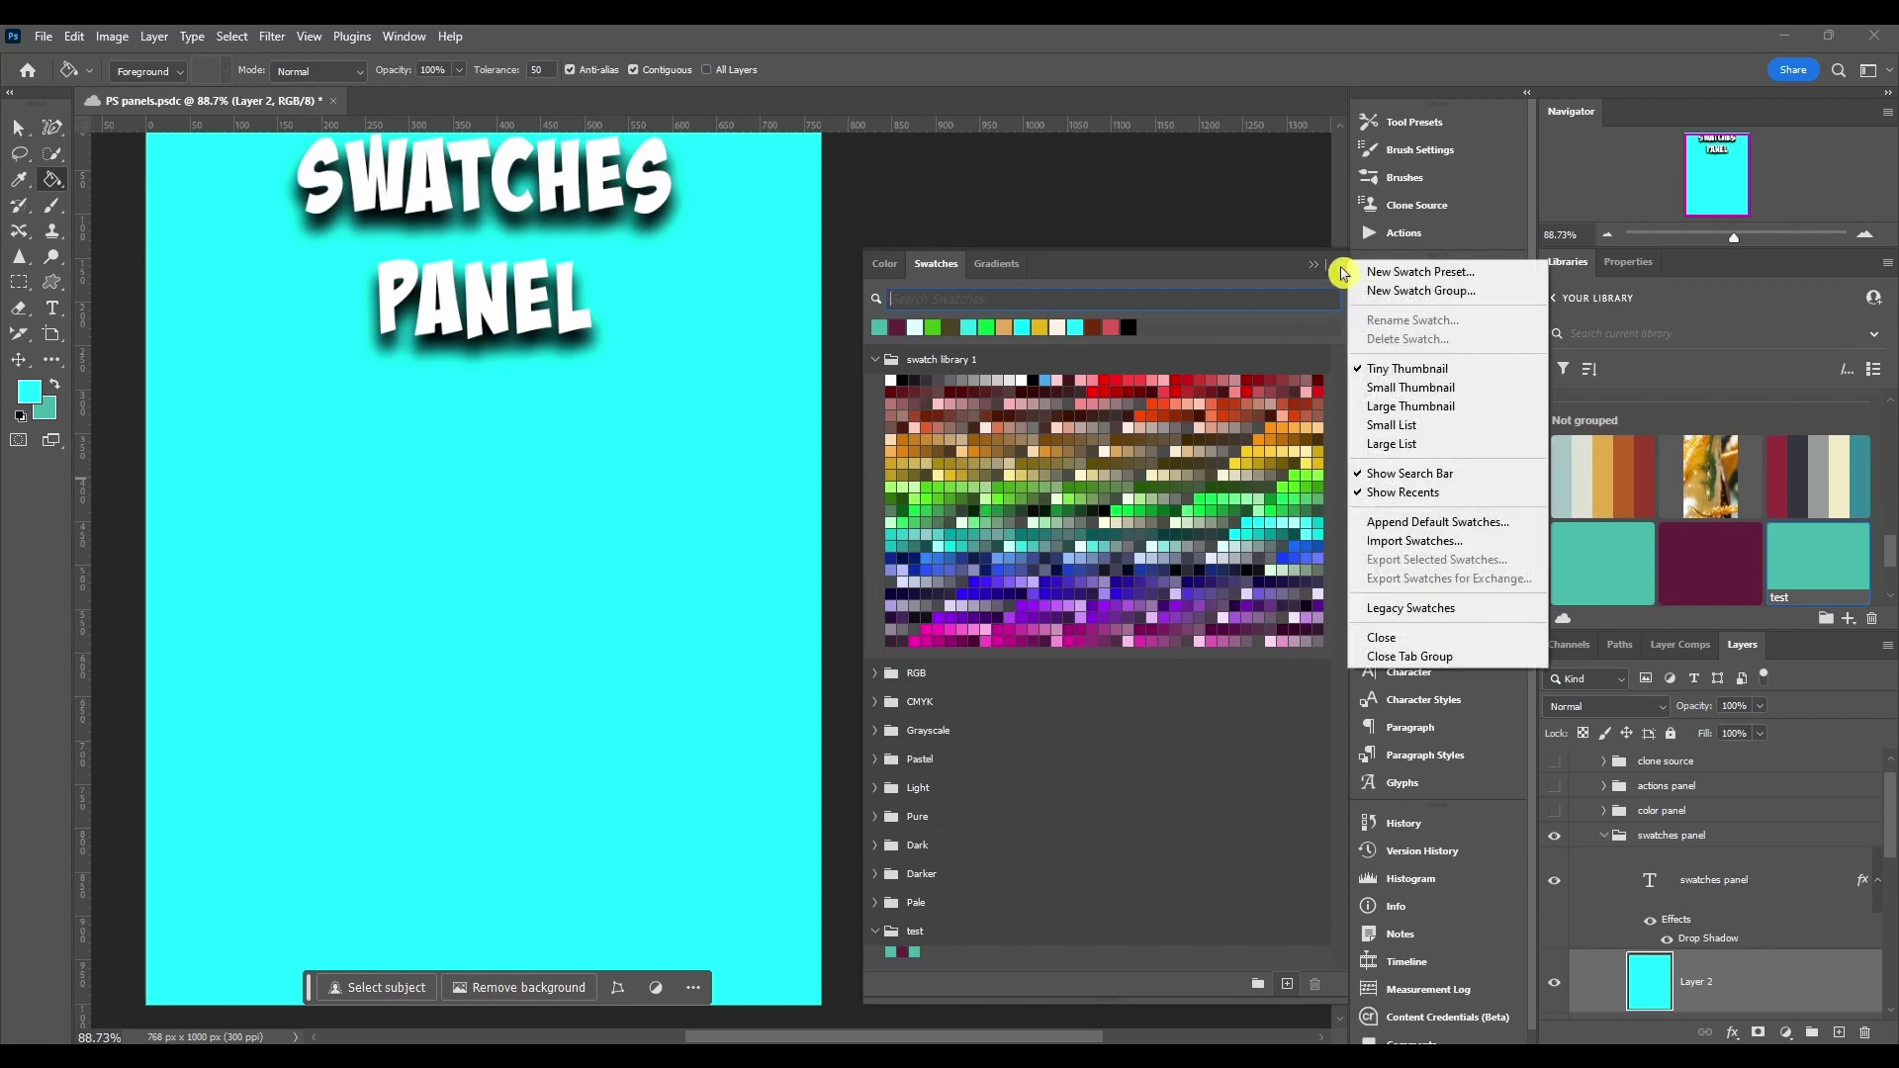
click(1421, 273)
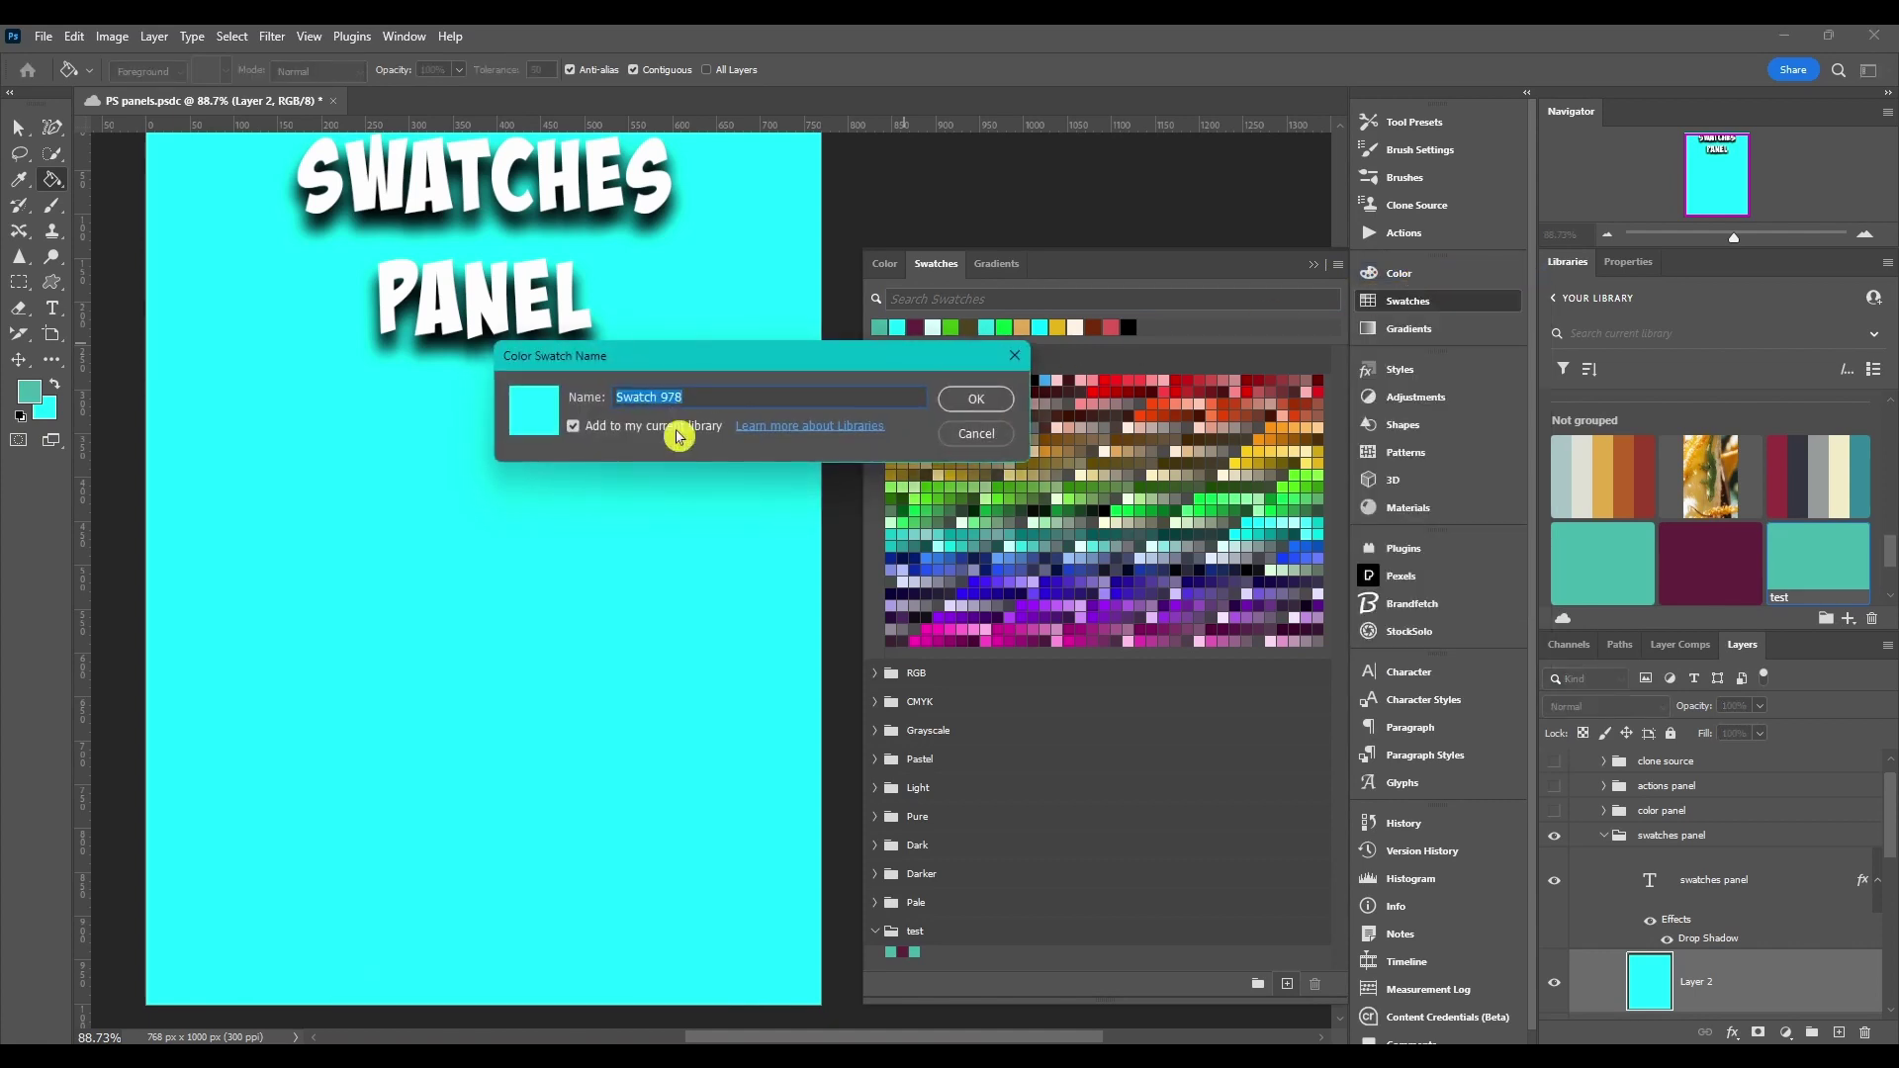
drag(691, 358, 666, 339)
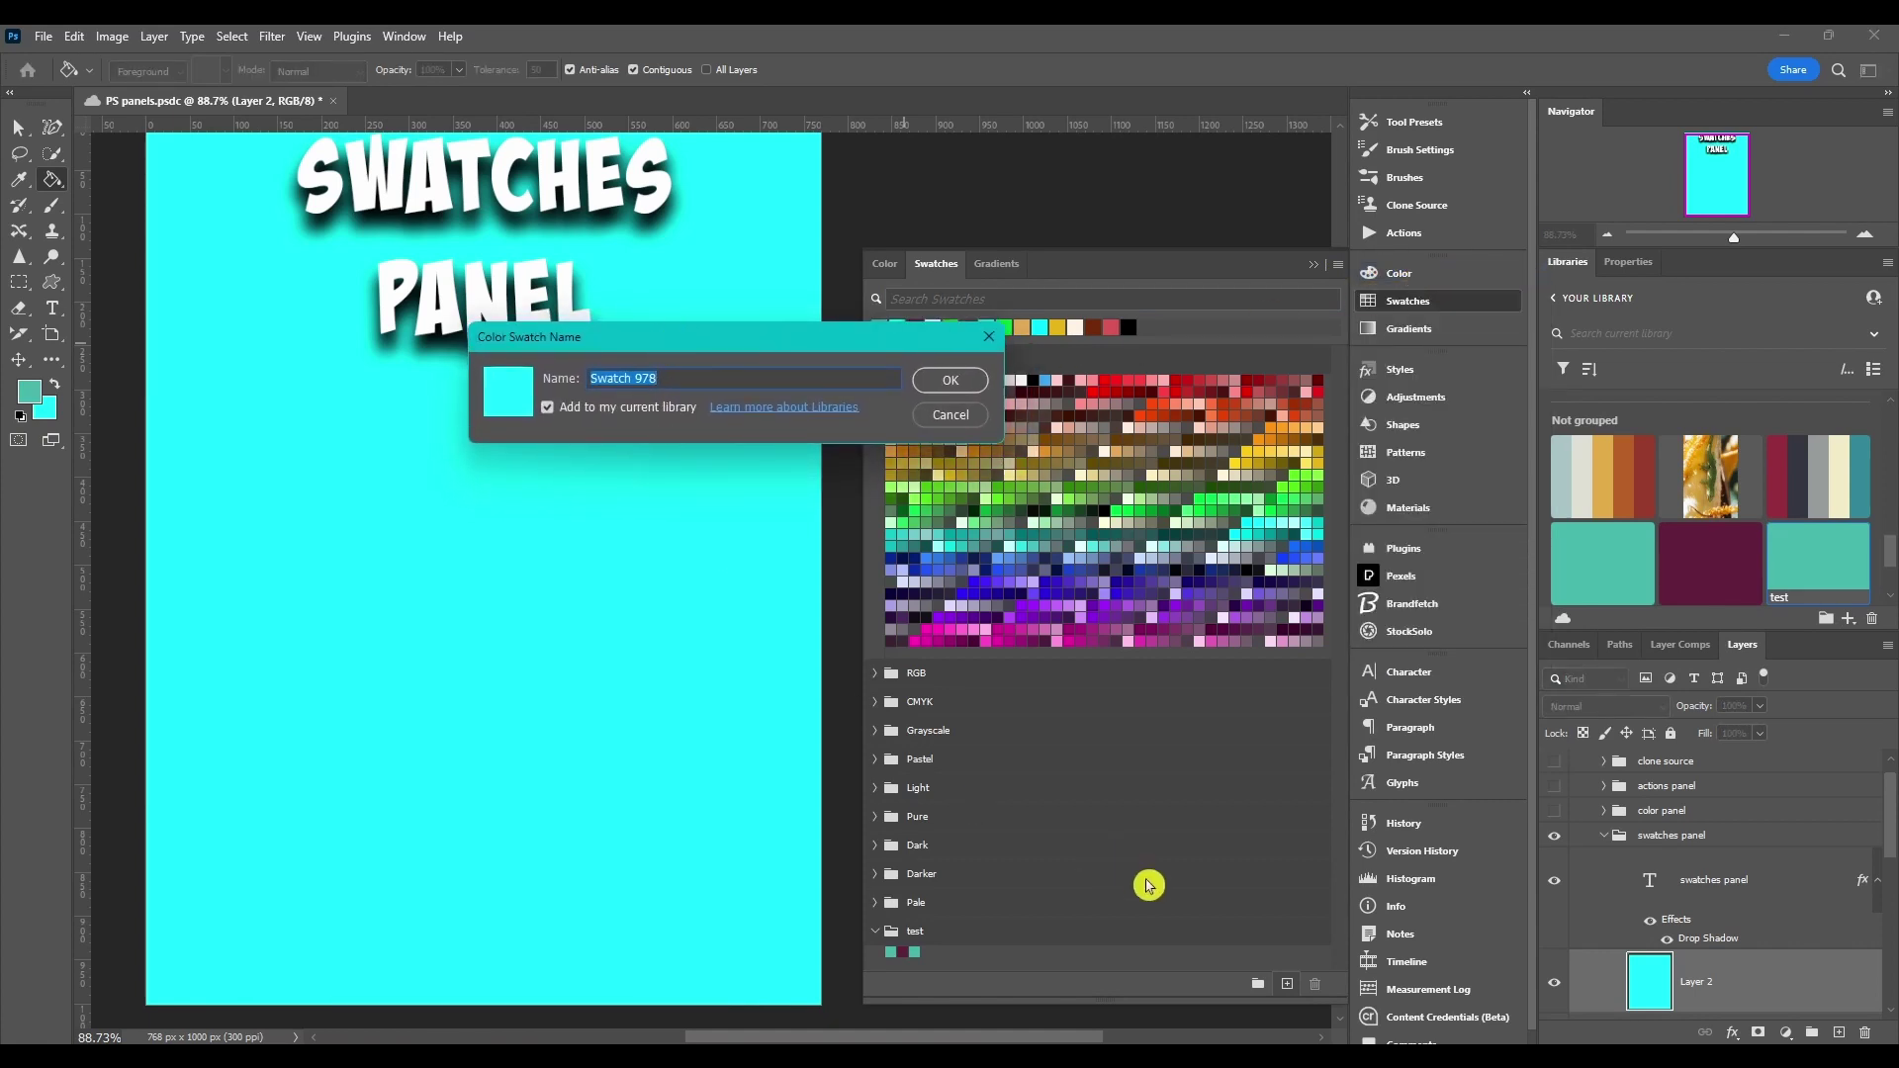
key(Return)
- Open the naming dialog for the new cyan swatch and keep its existing name
click(1337, 265)
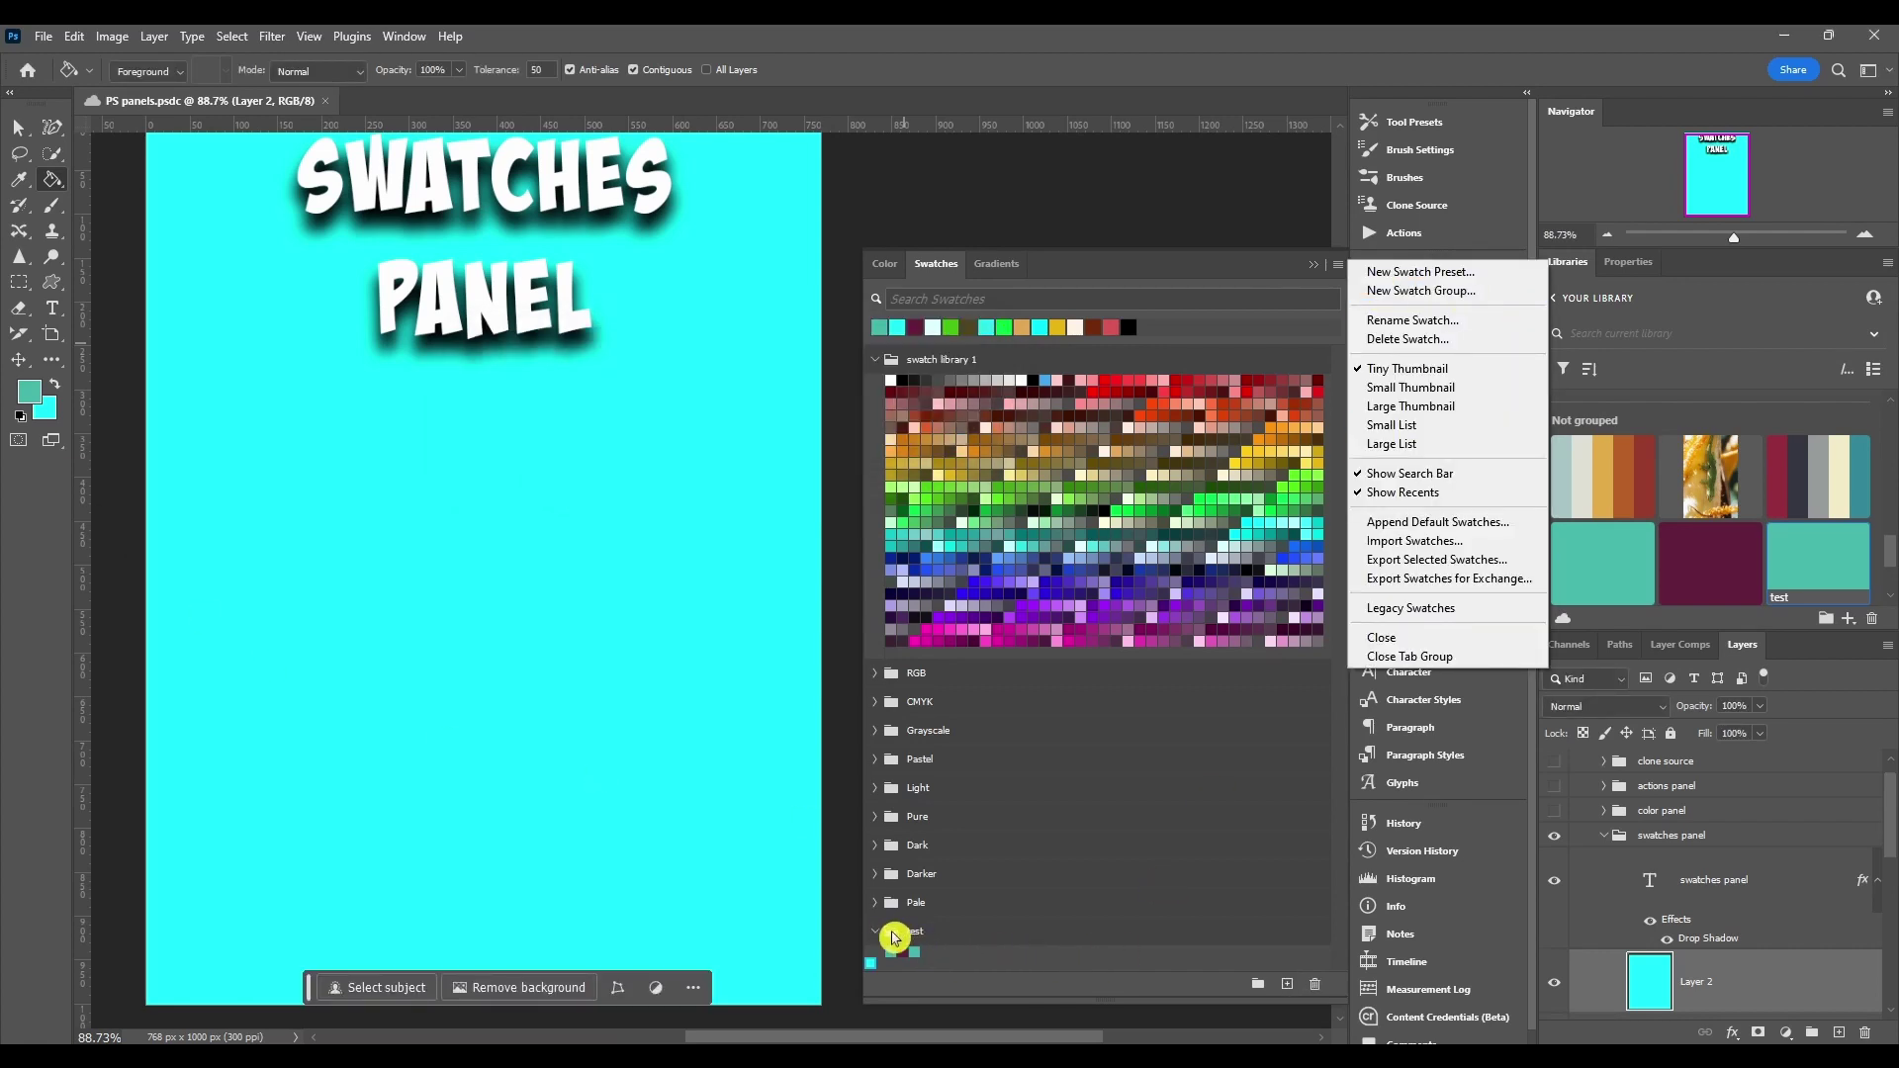
click(893, 938)
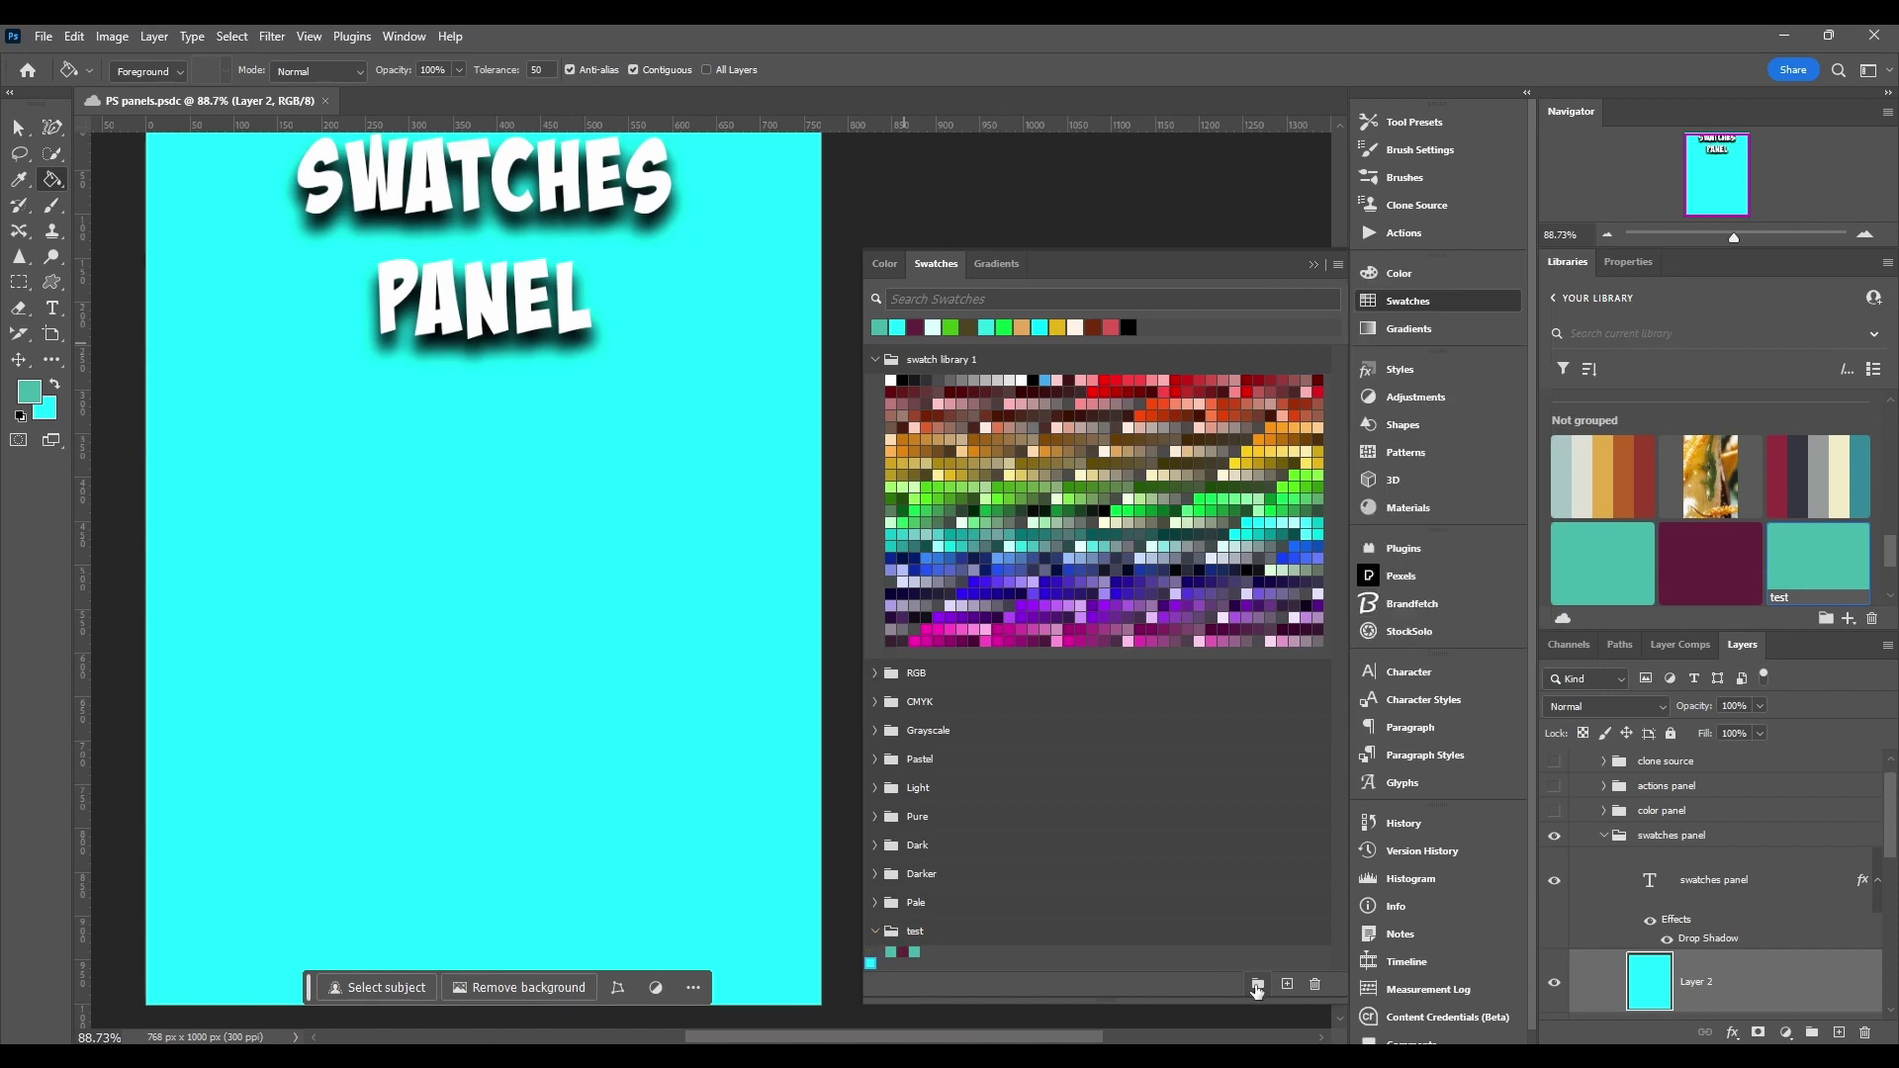
click(1339, 265)
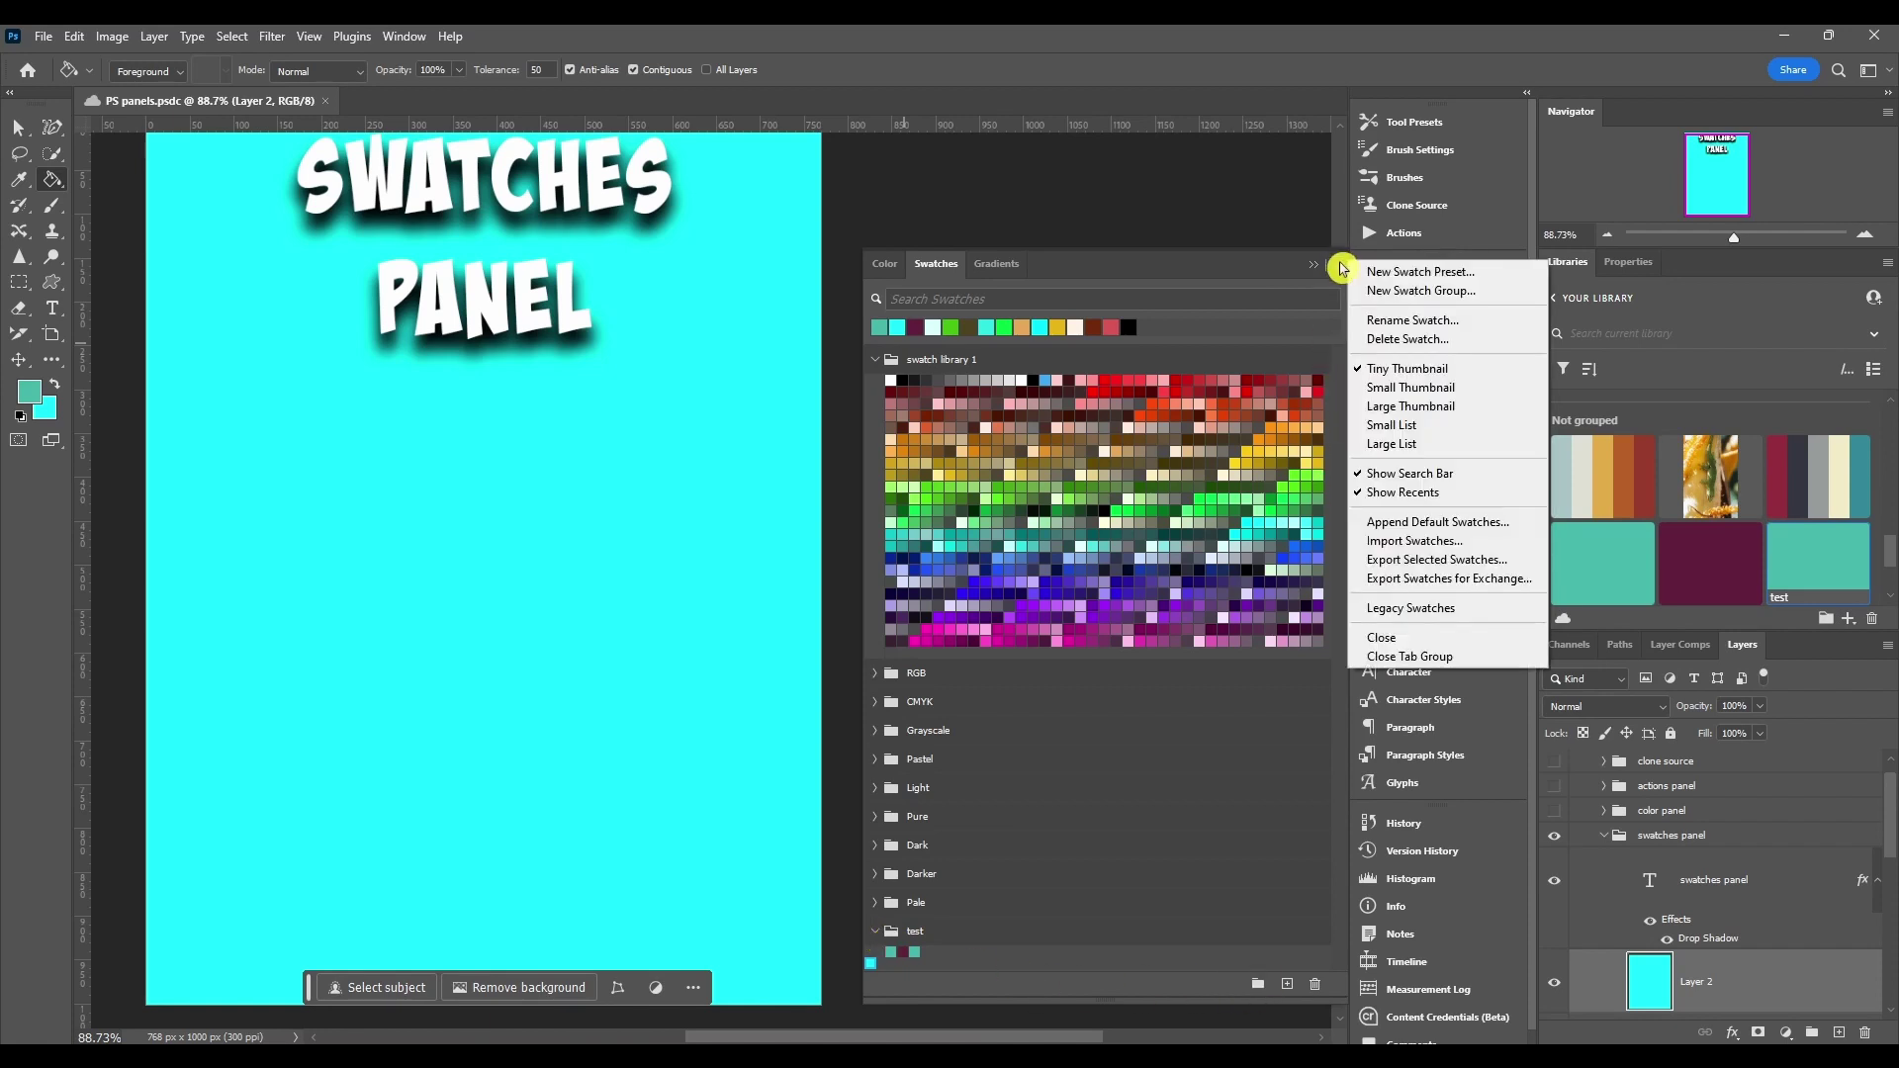
click(1480, 325)
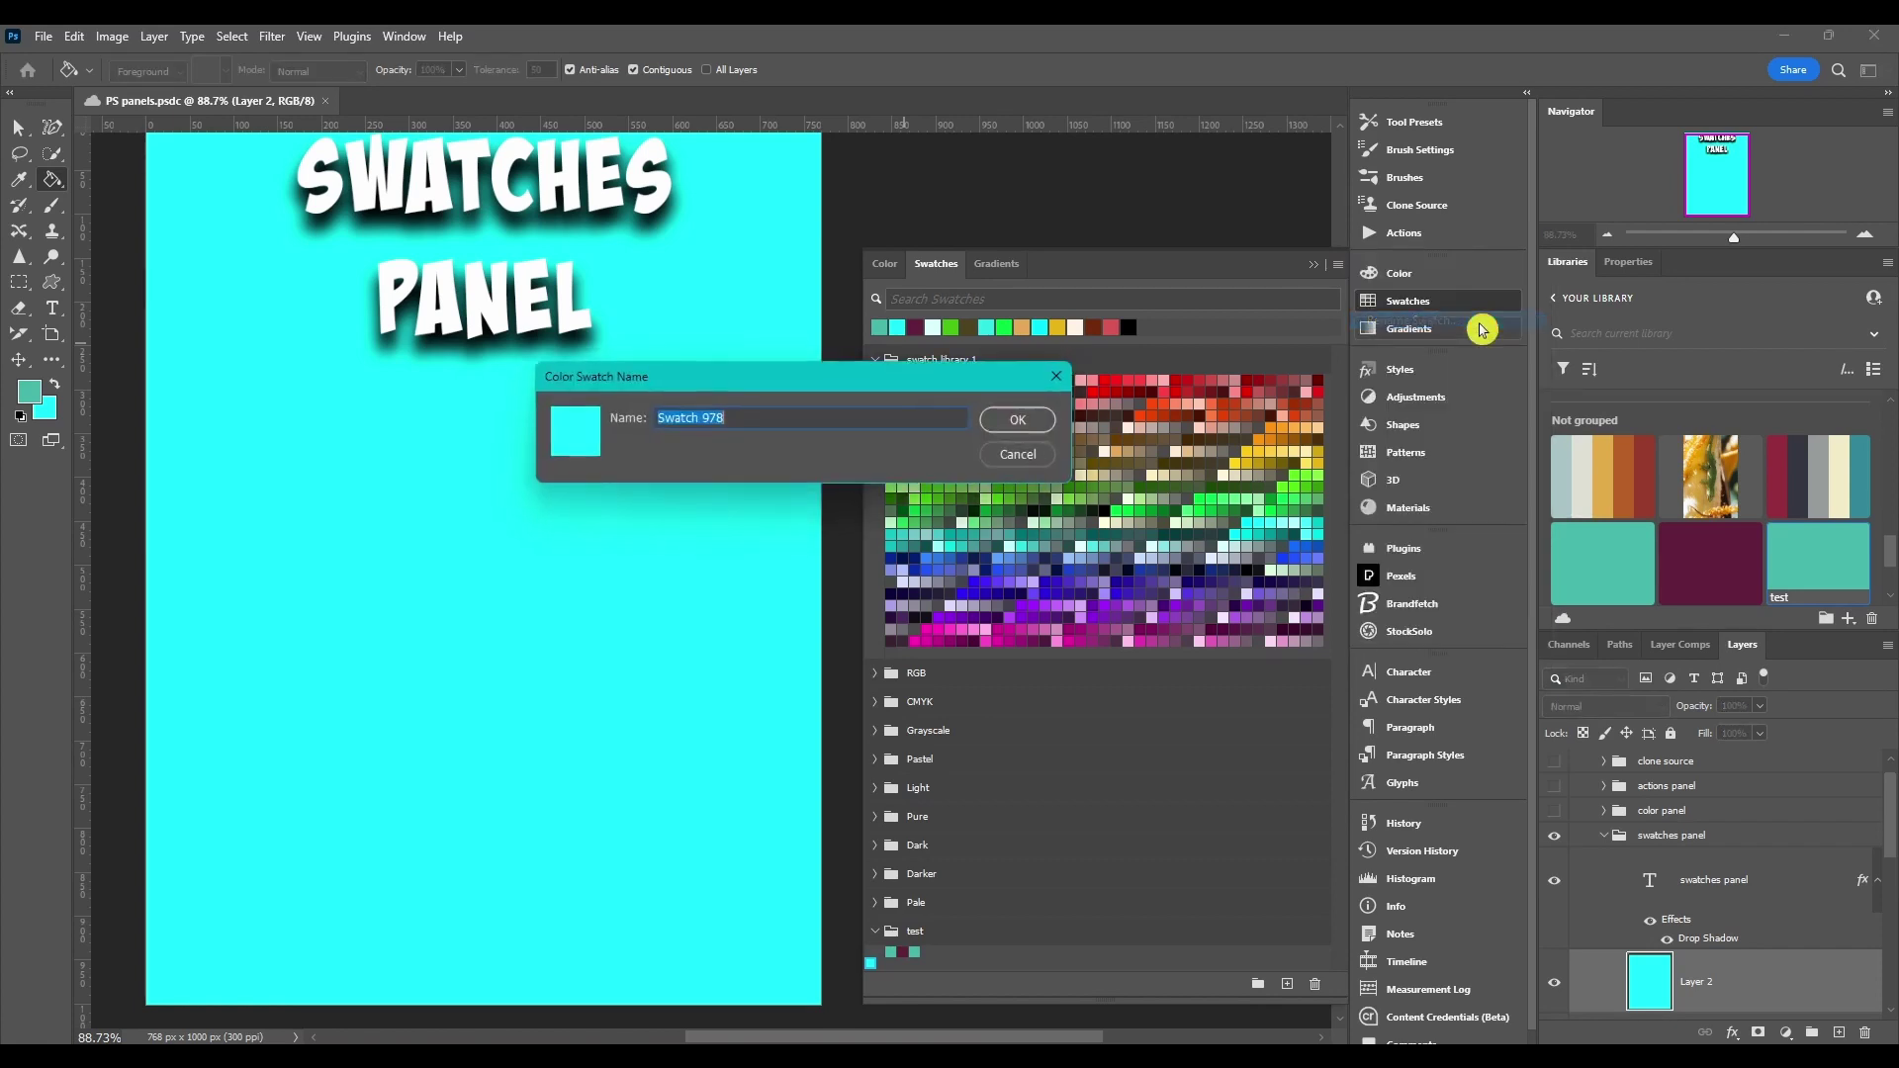
click(1054, 377)
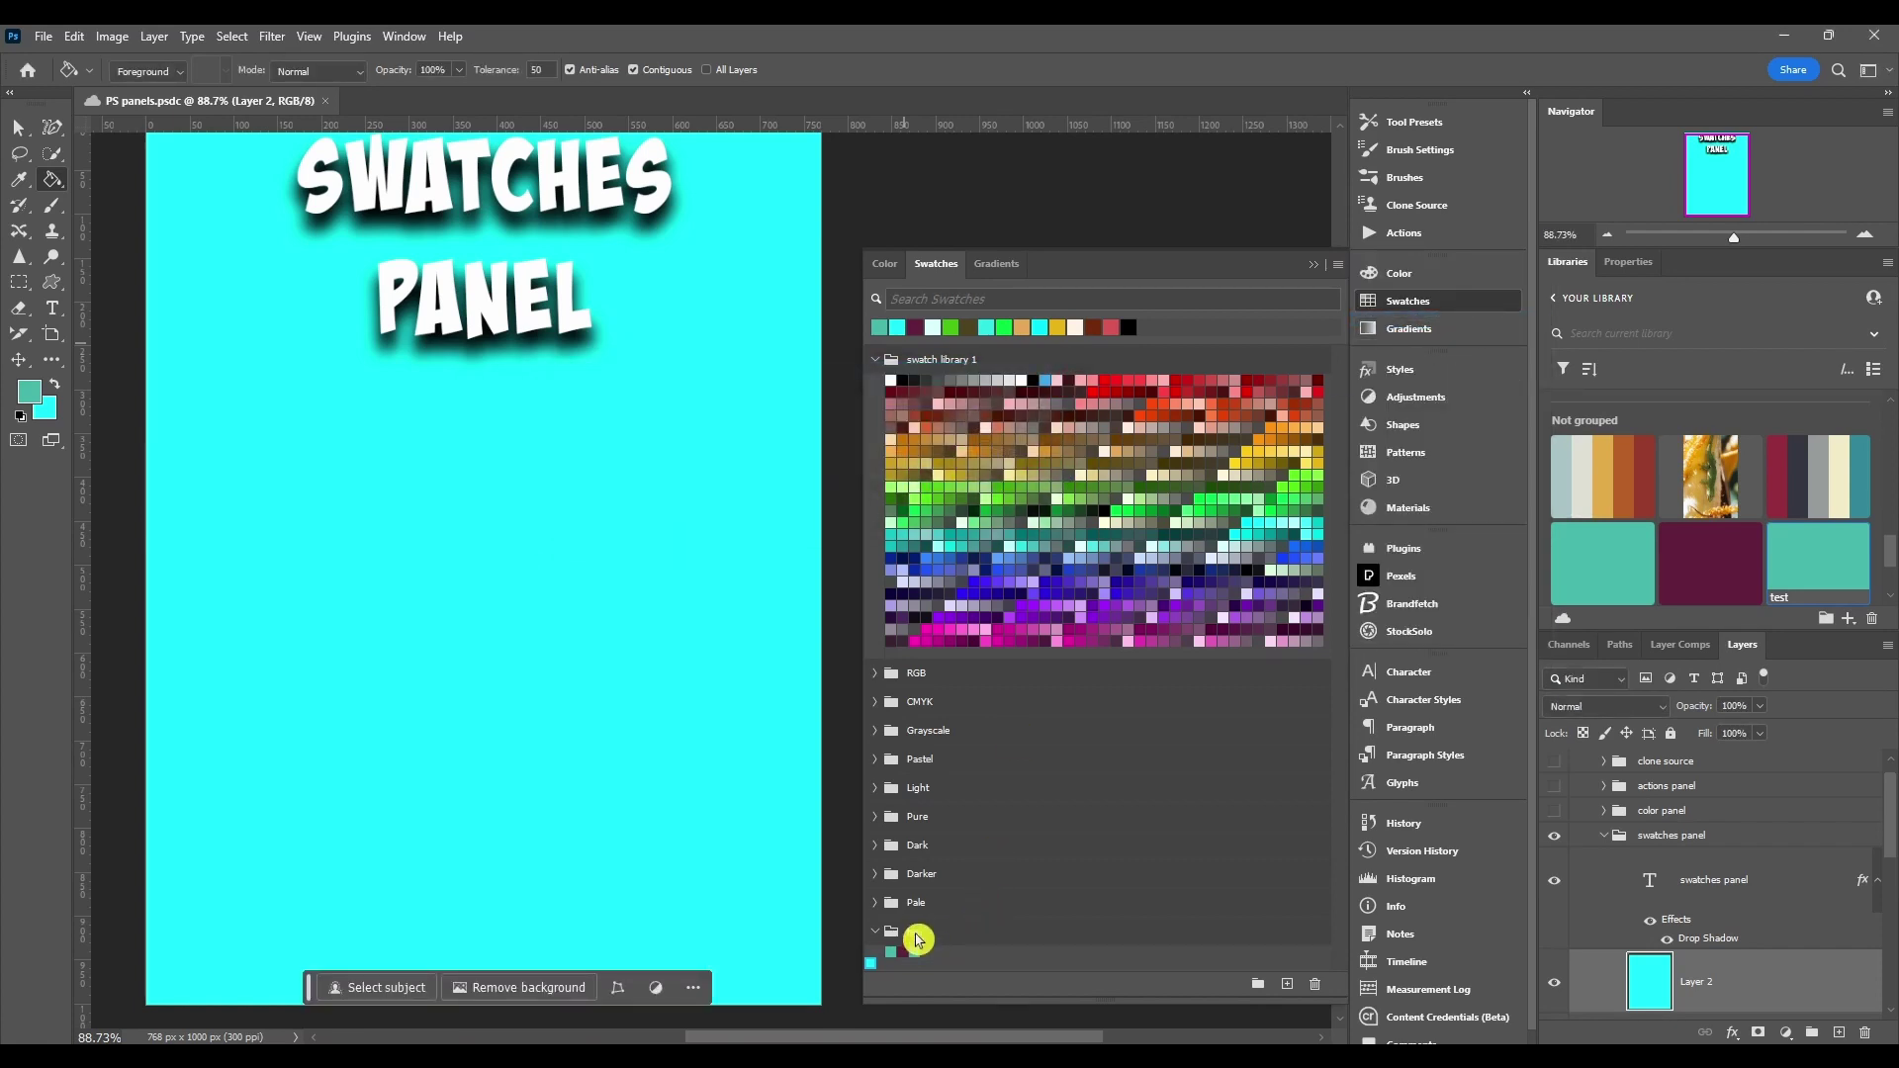
click(870, 963)
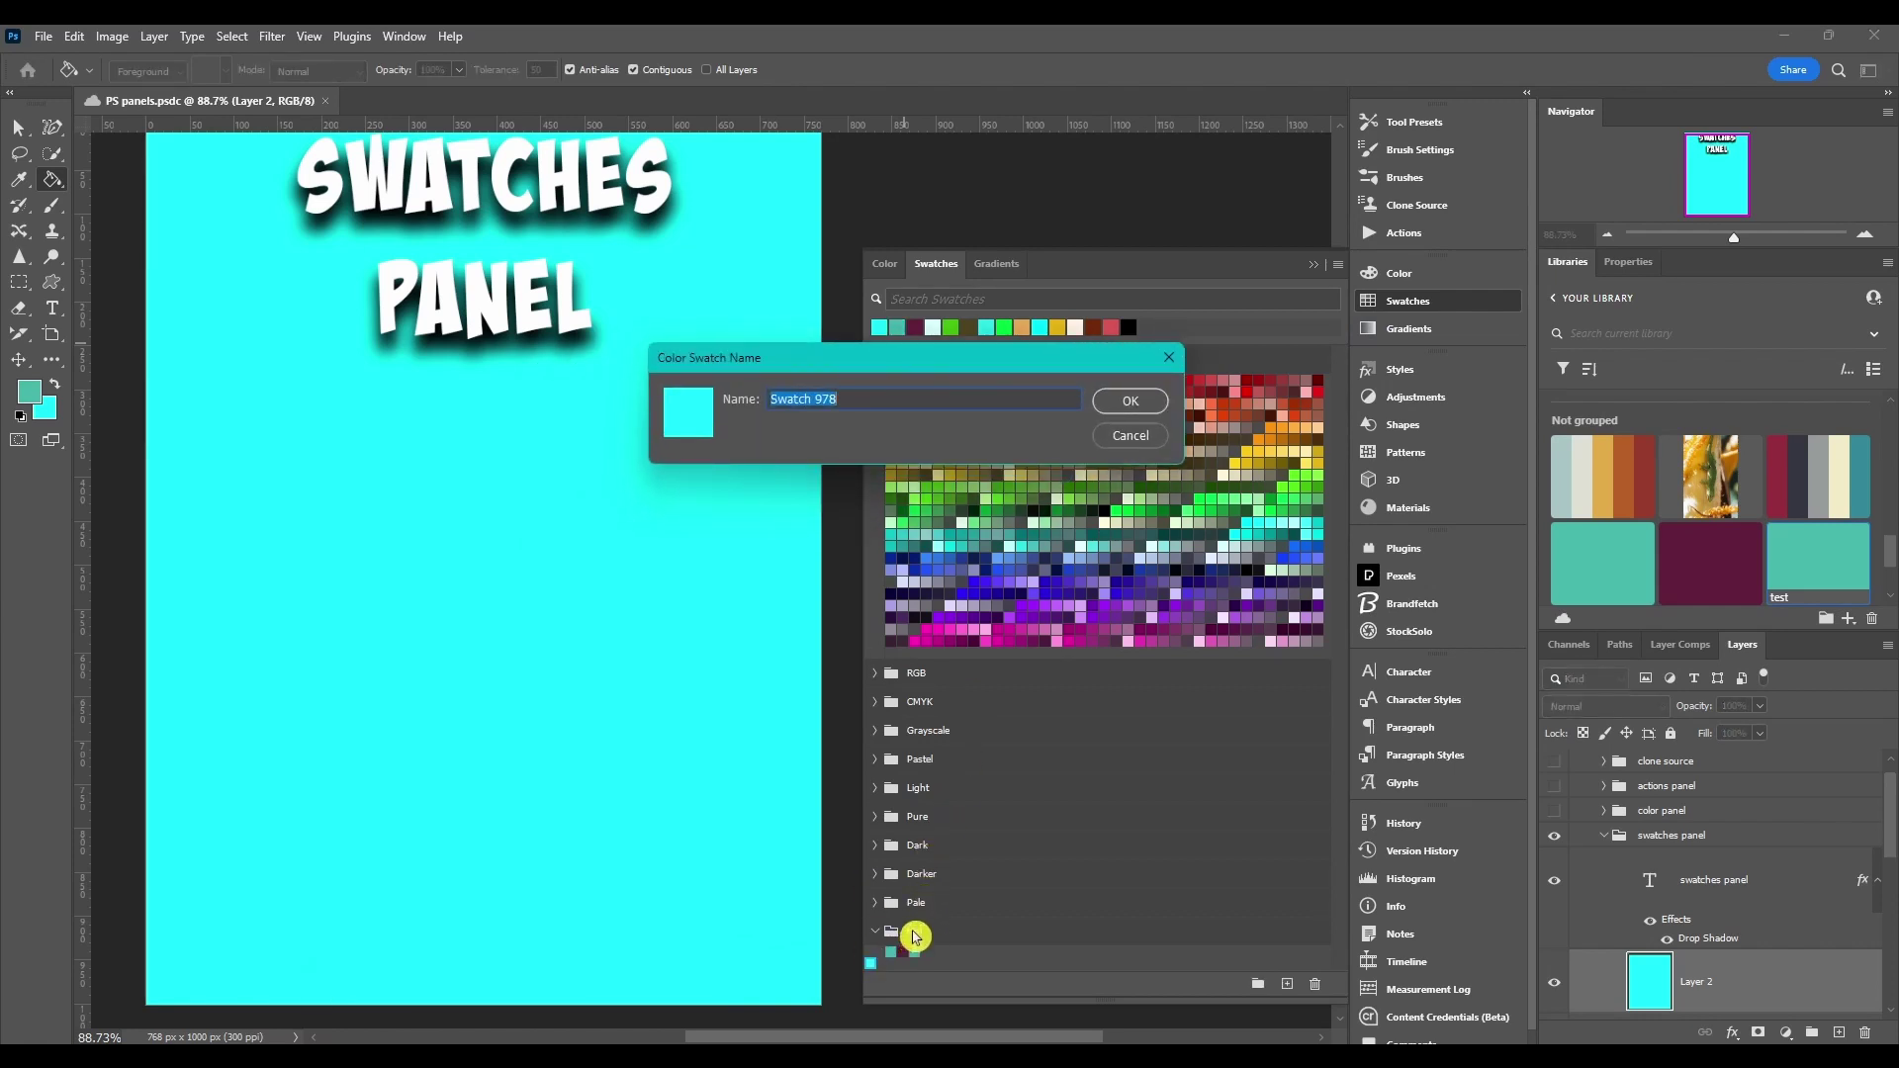
click(1136, 403)
- Delete the loose cyan swatch and the last teal swatch in the test group
click(1338, 264)
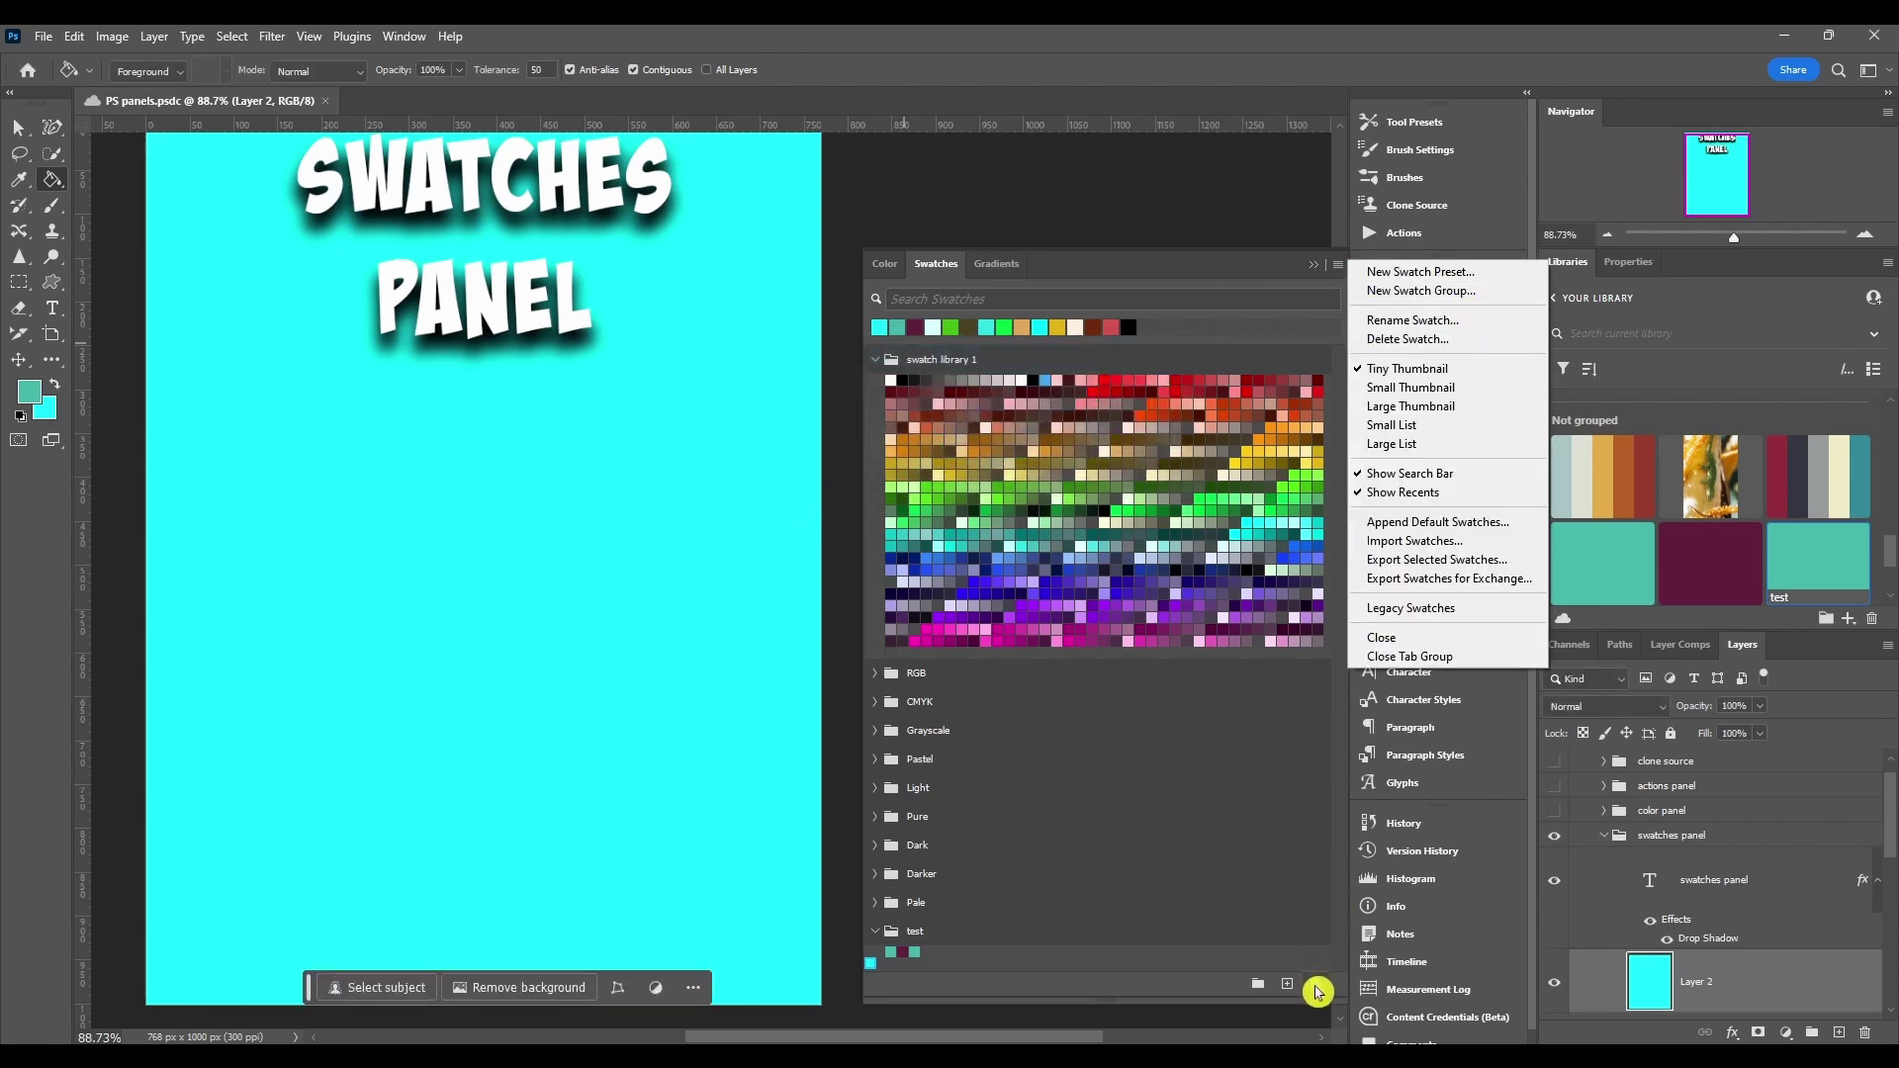
click(1461, 340)
click(854, 412)
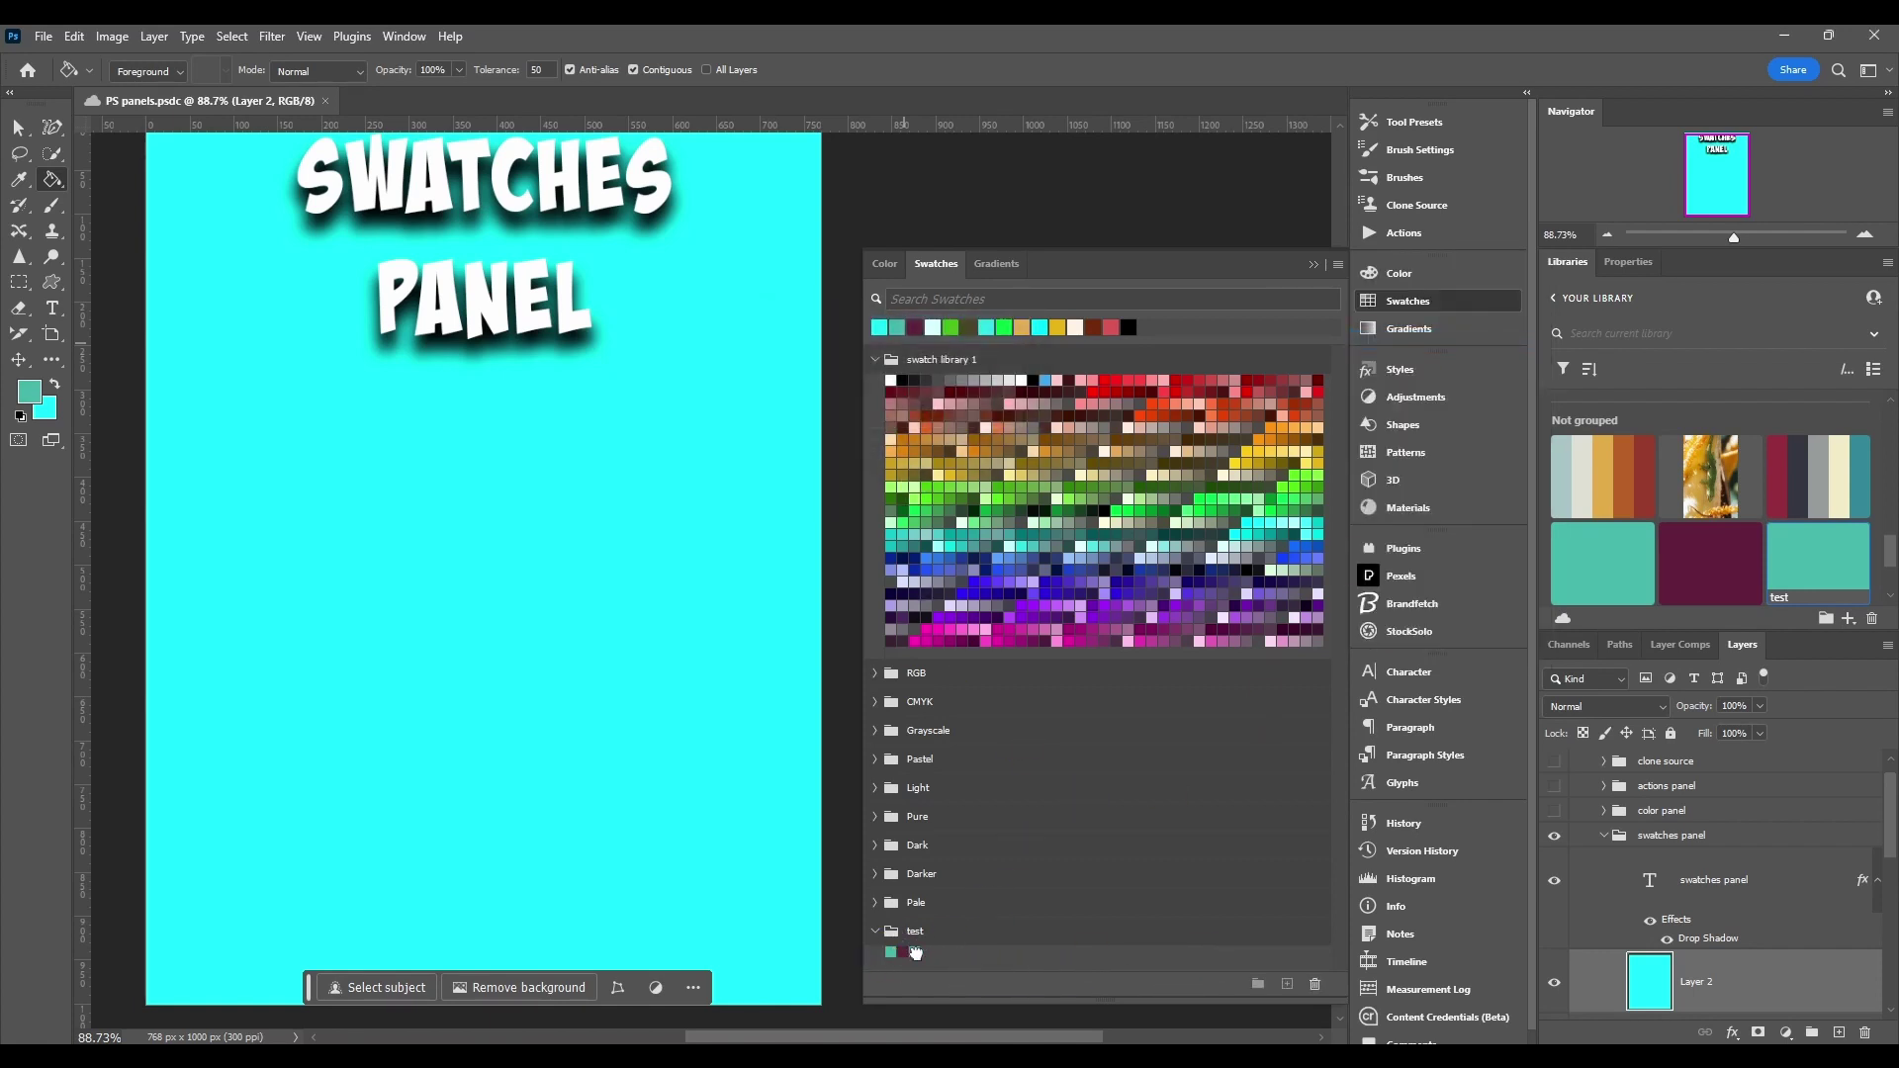
drag(916, 953, 1311, 986)
- Display the swatches as large thumbnails and browse through the swatch library 1 group
click(1337, 264)
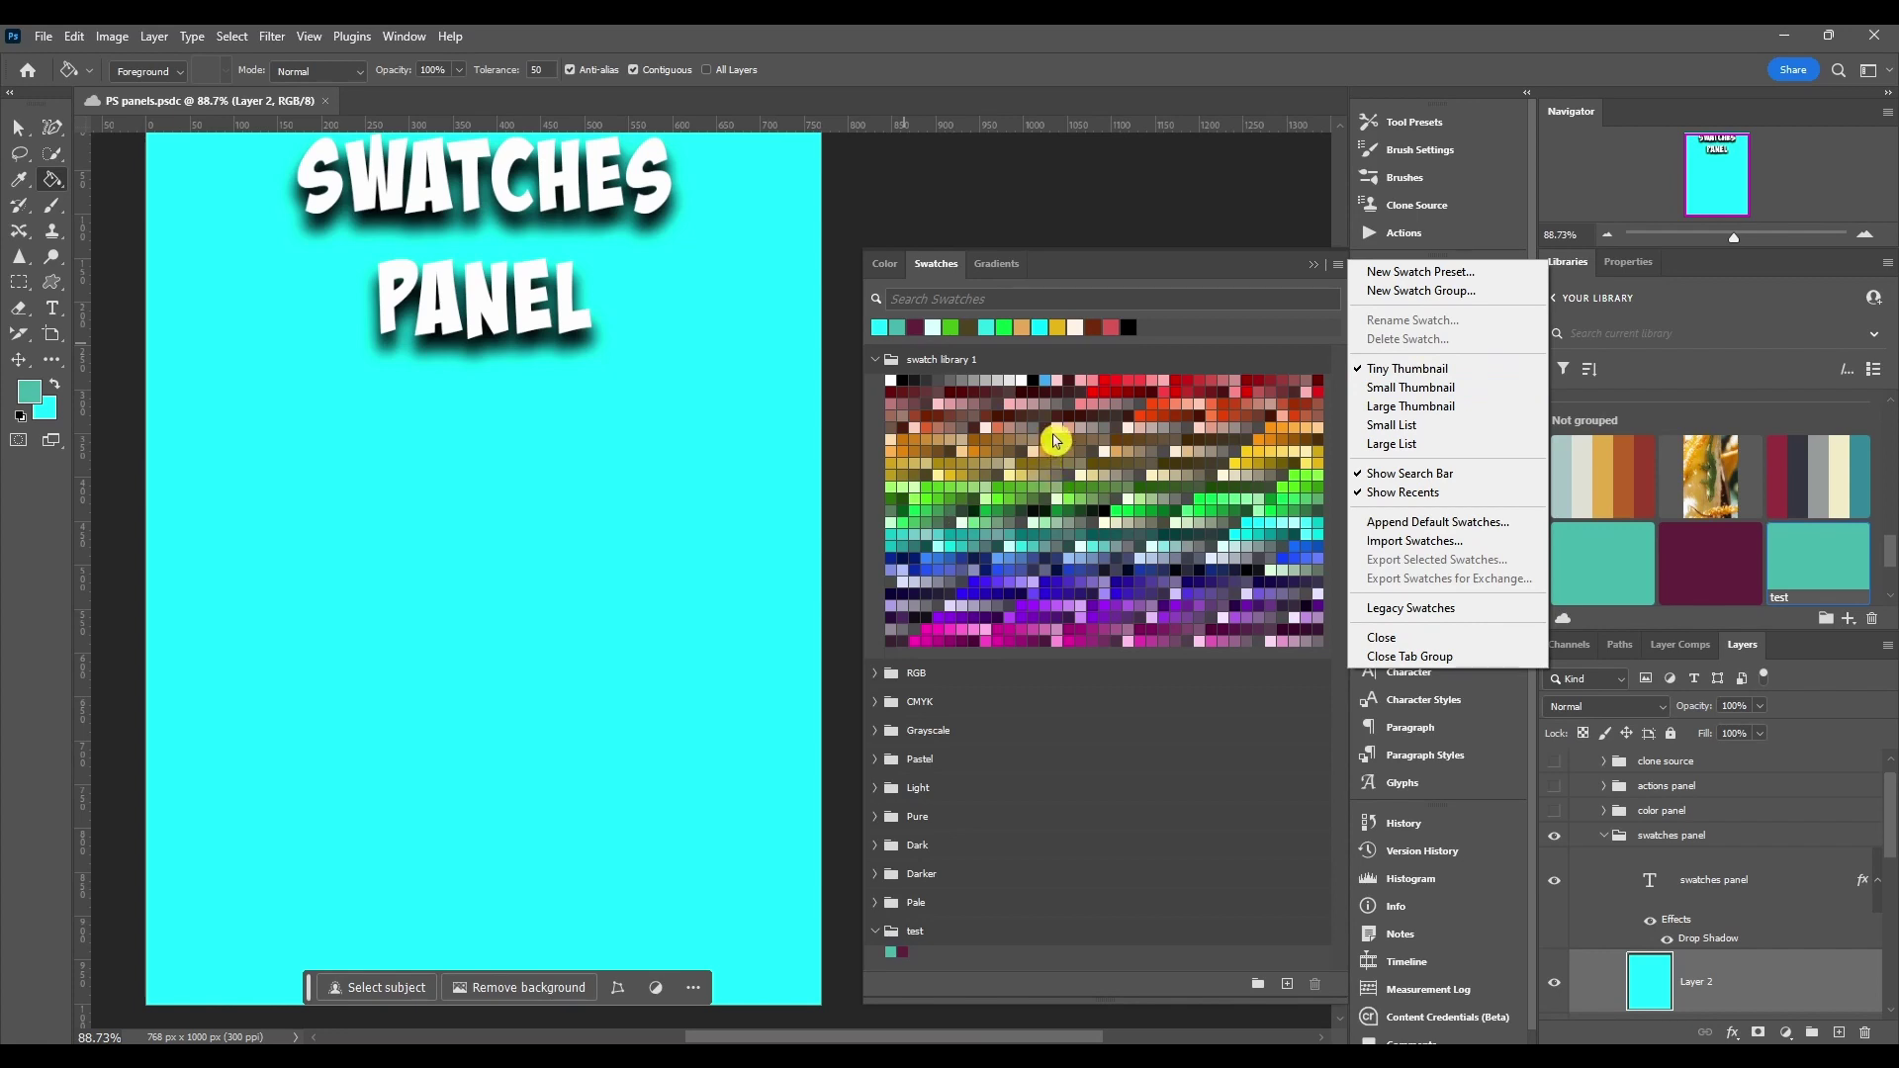
click(1415, 387)
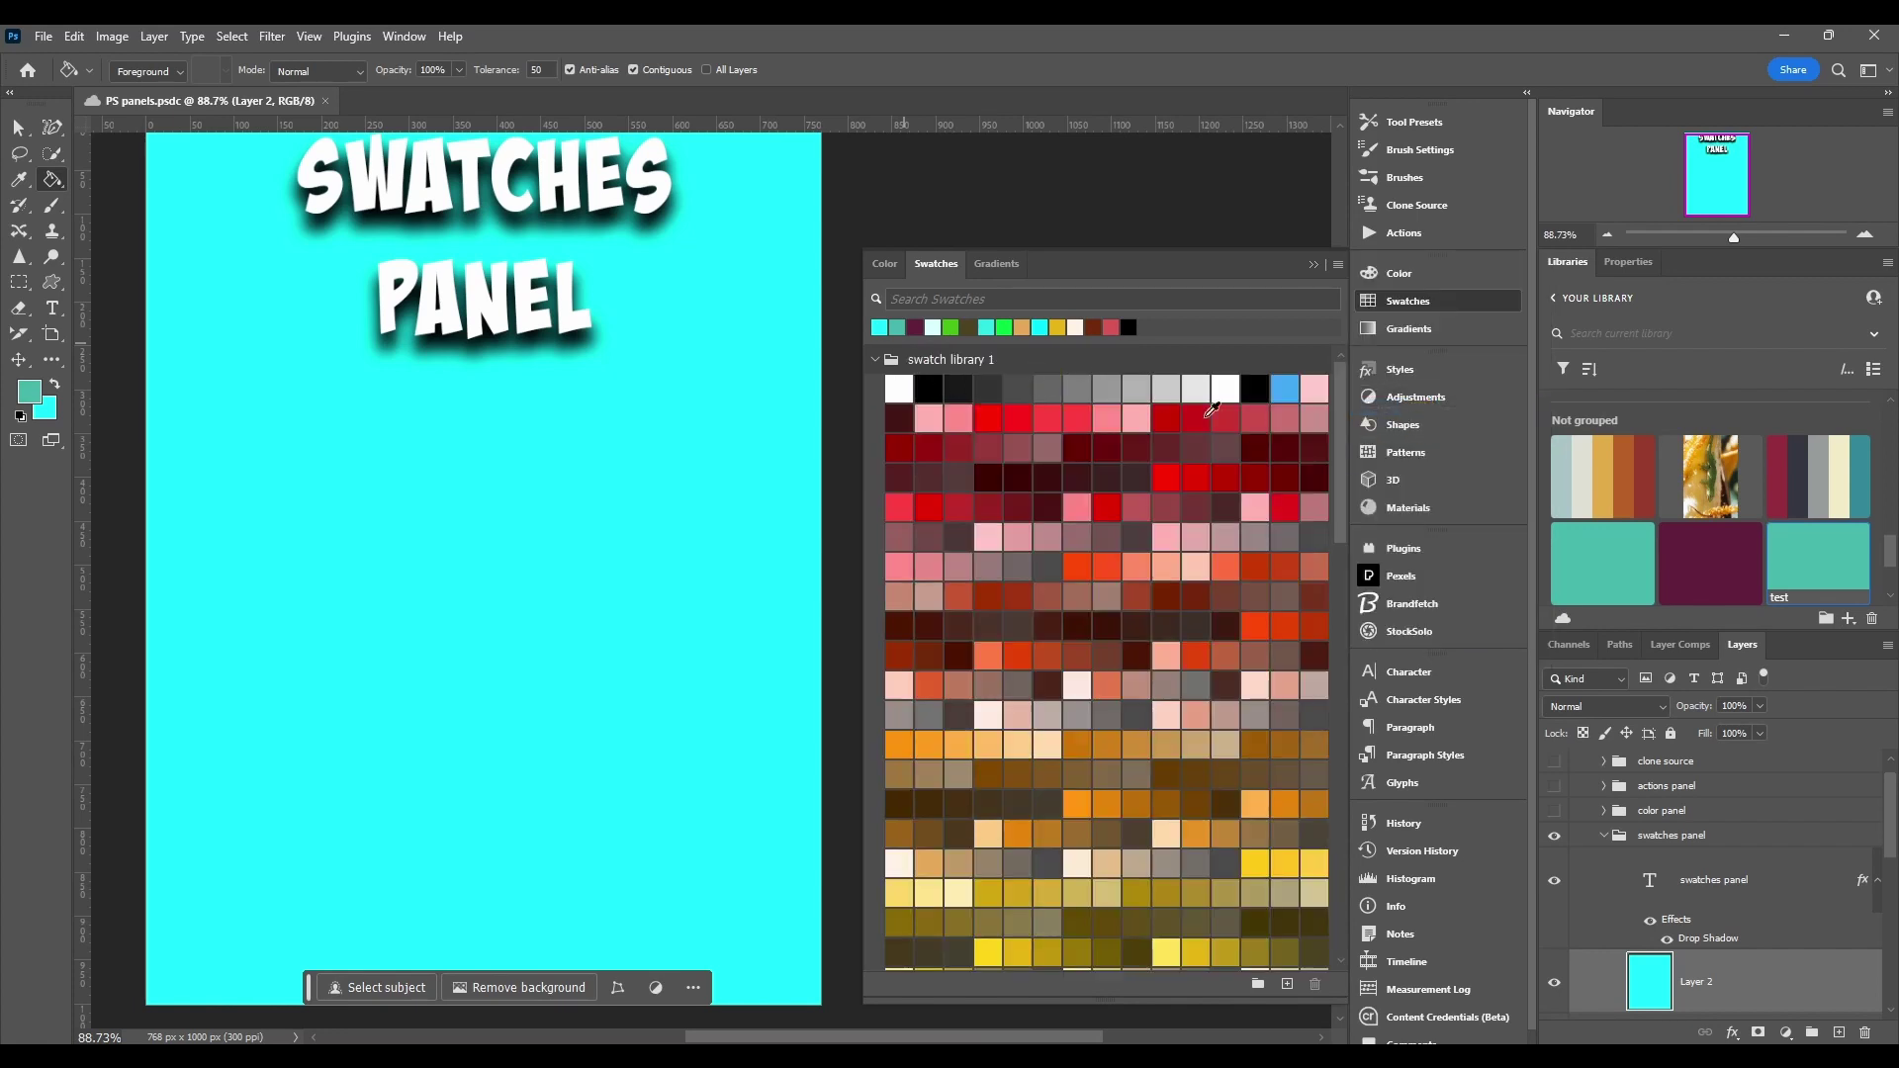
scroll(1140, 568, down, 4)
scroll(1136, 585, down, 3)
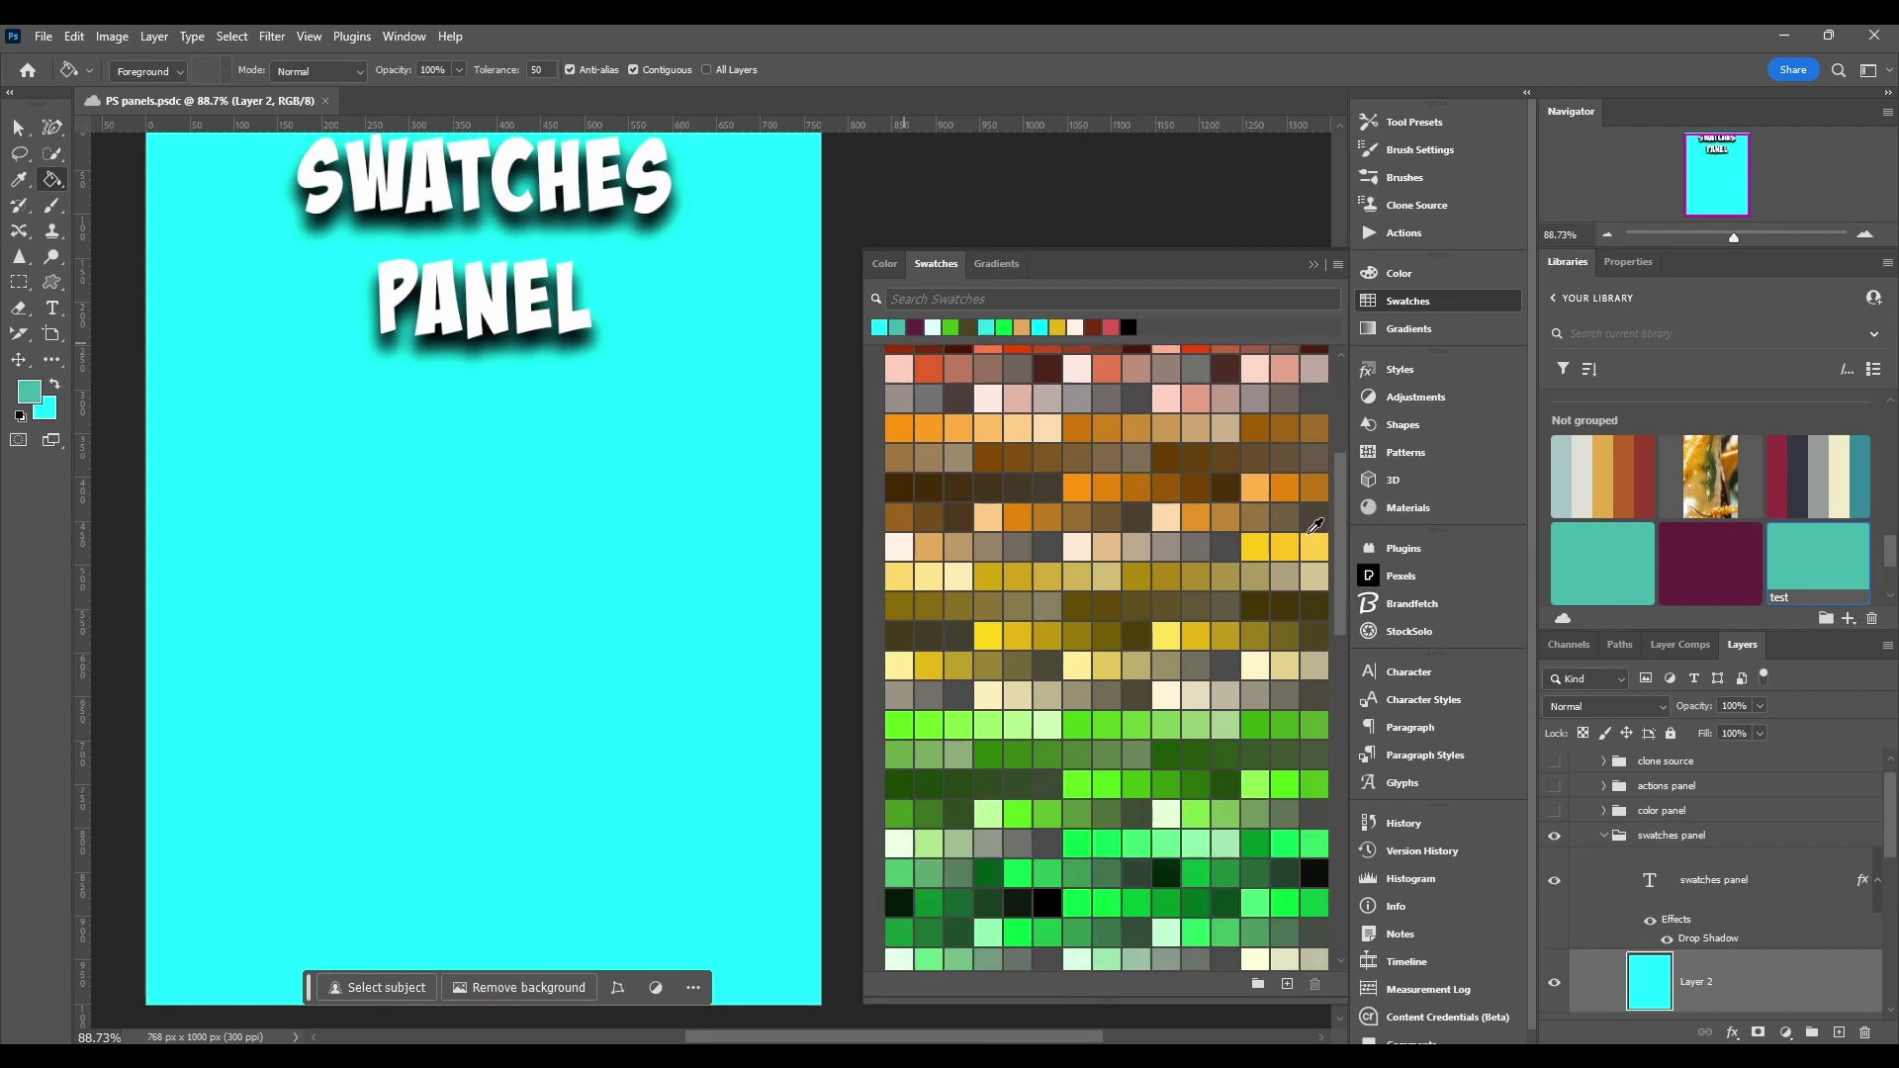
drag(1339, 505, 1351, 621)
drag(1342, 743, 1340, 829)
- Display the swatches as small thumbnails and return to the start of the swatch library 1 group
click(1337, 264)
click(1421, 389)
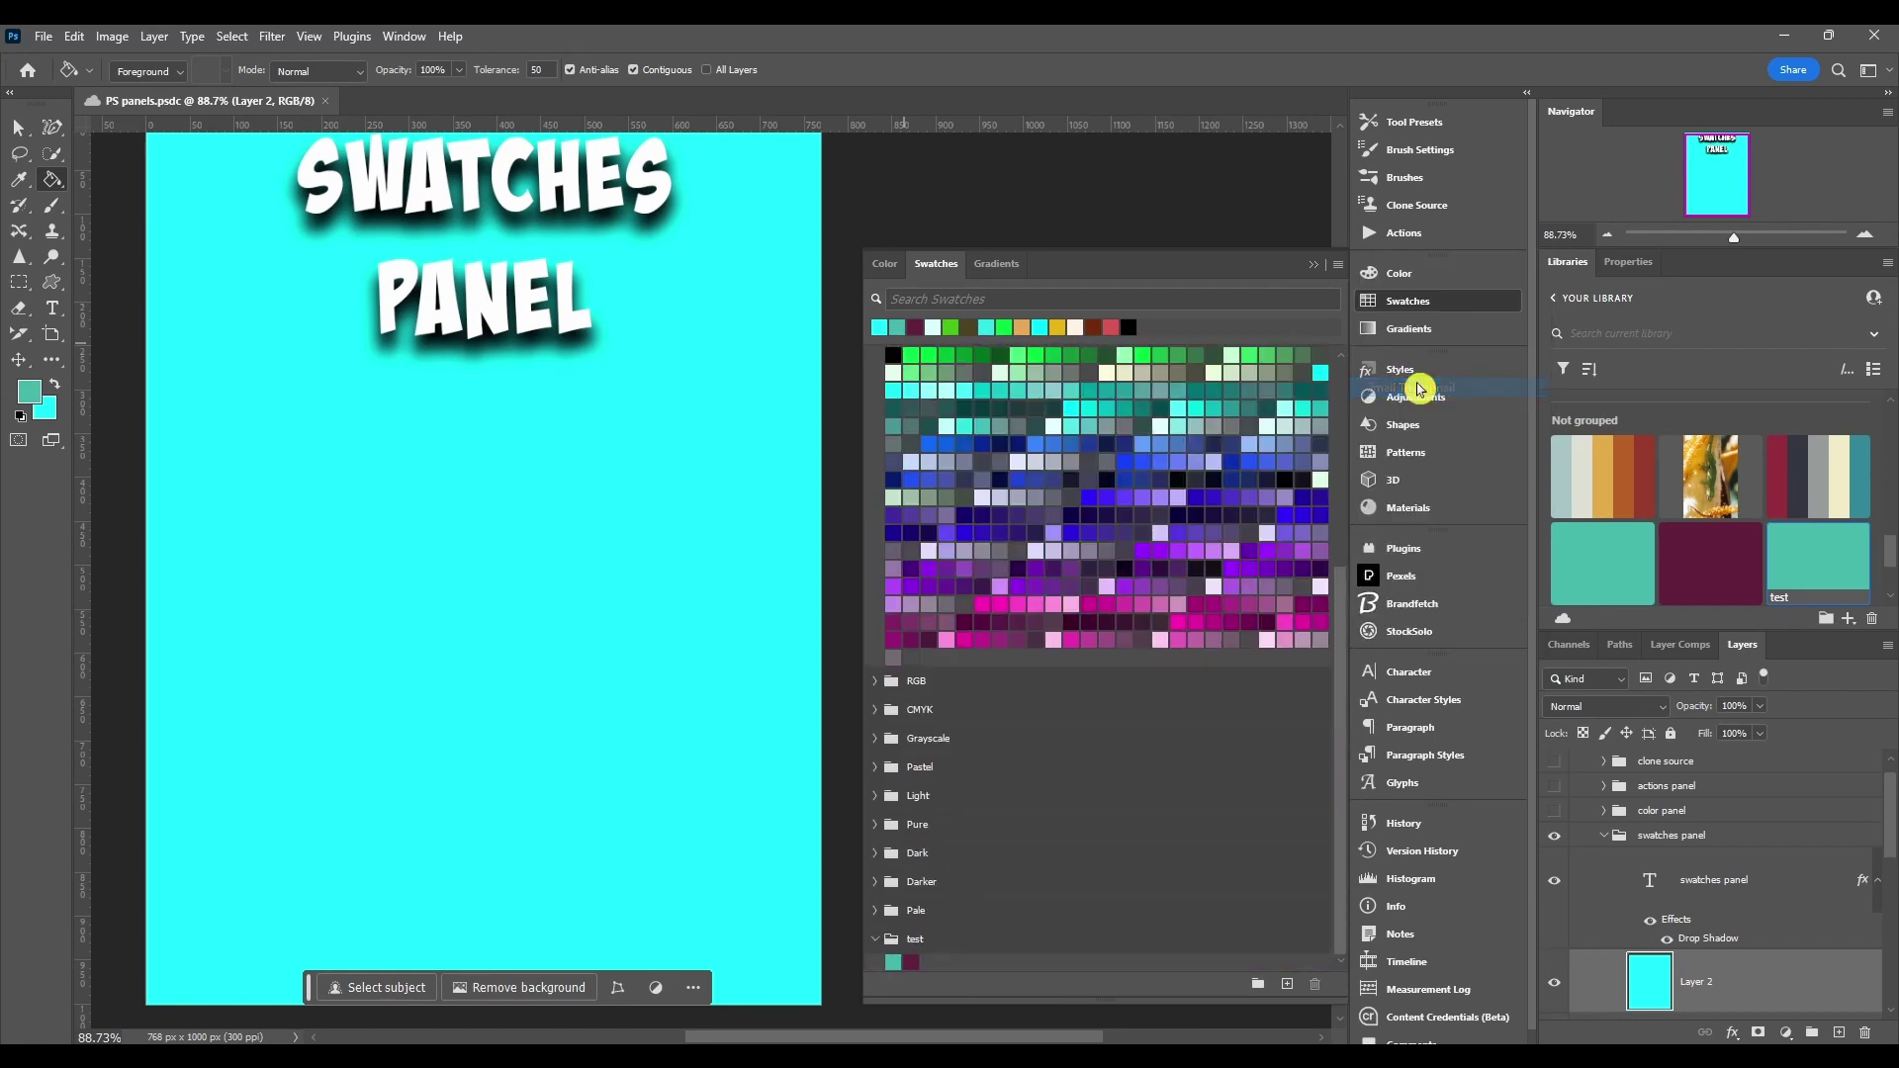
scroll(1124, 586, up, 8)
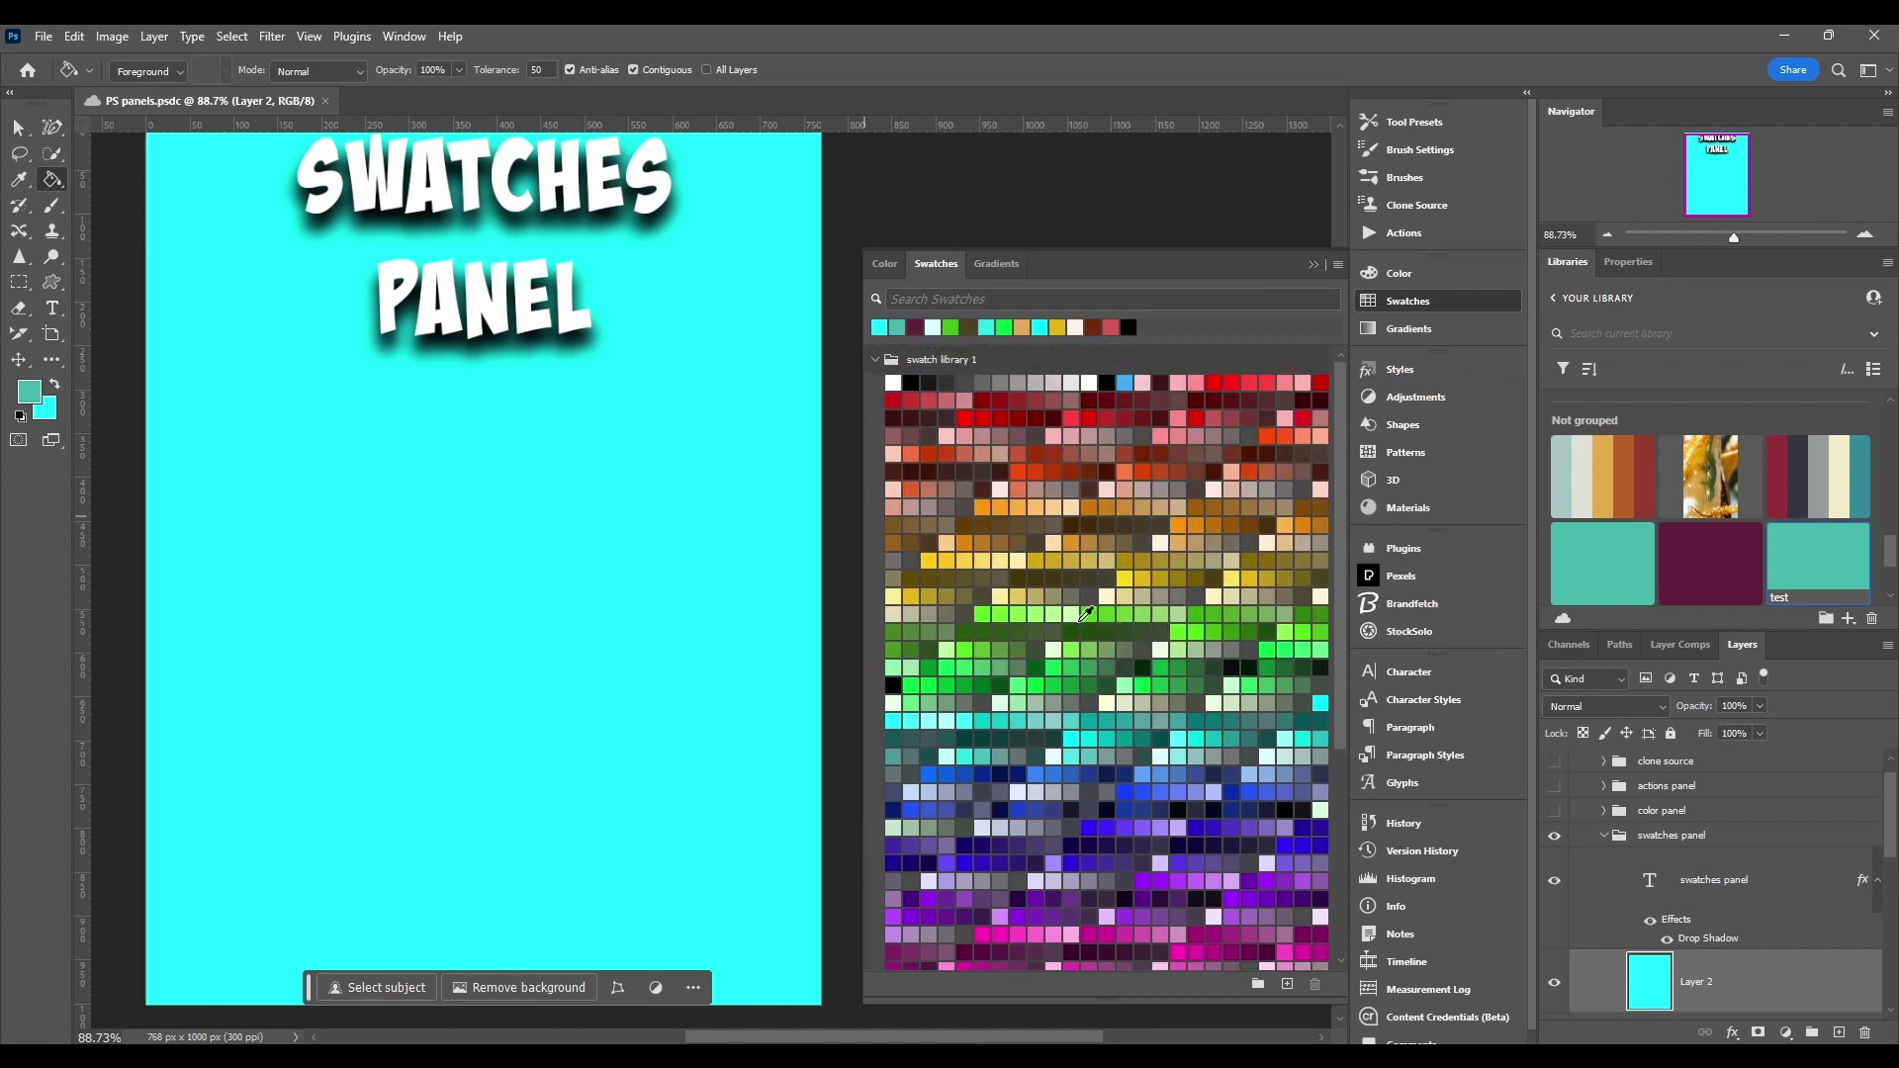
- Display the swatches as a large list with their names
click(1338, 264)
click(1400, 425)
click(1402, 444)
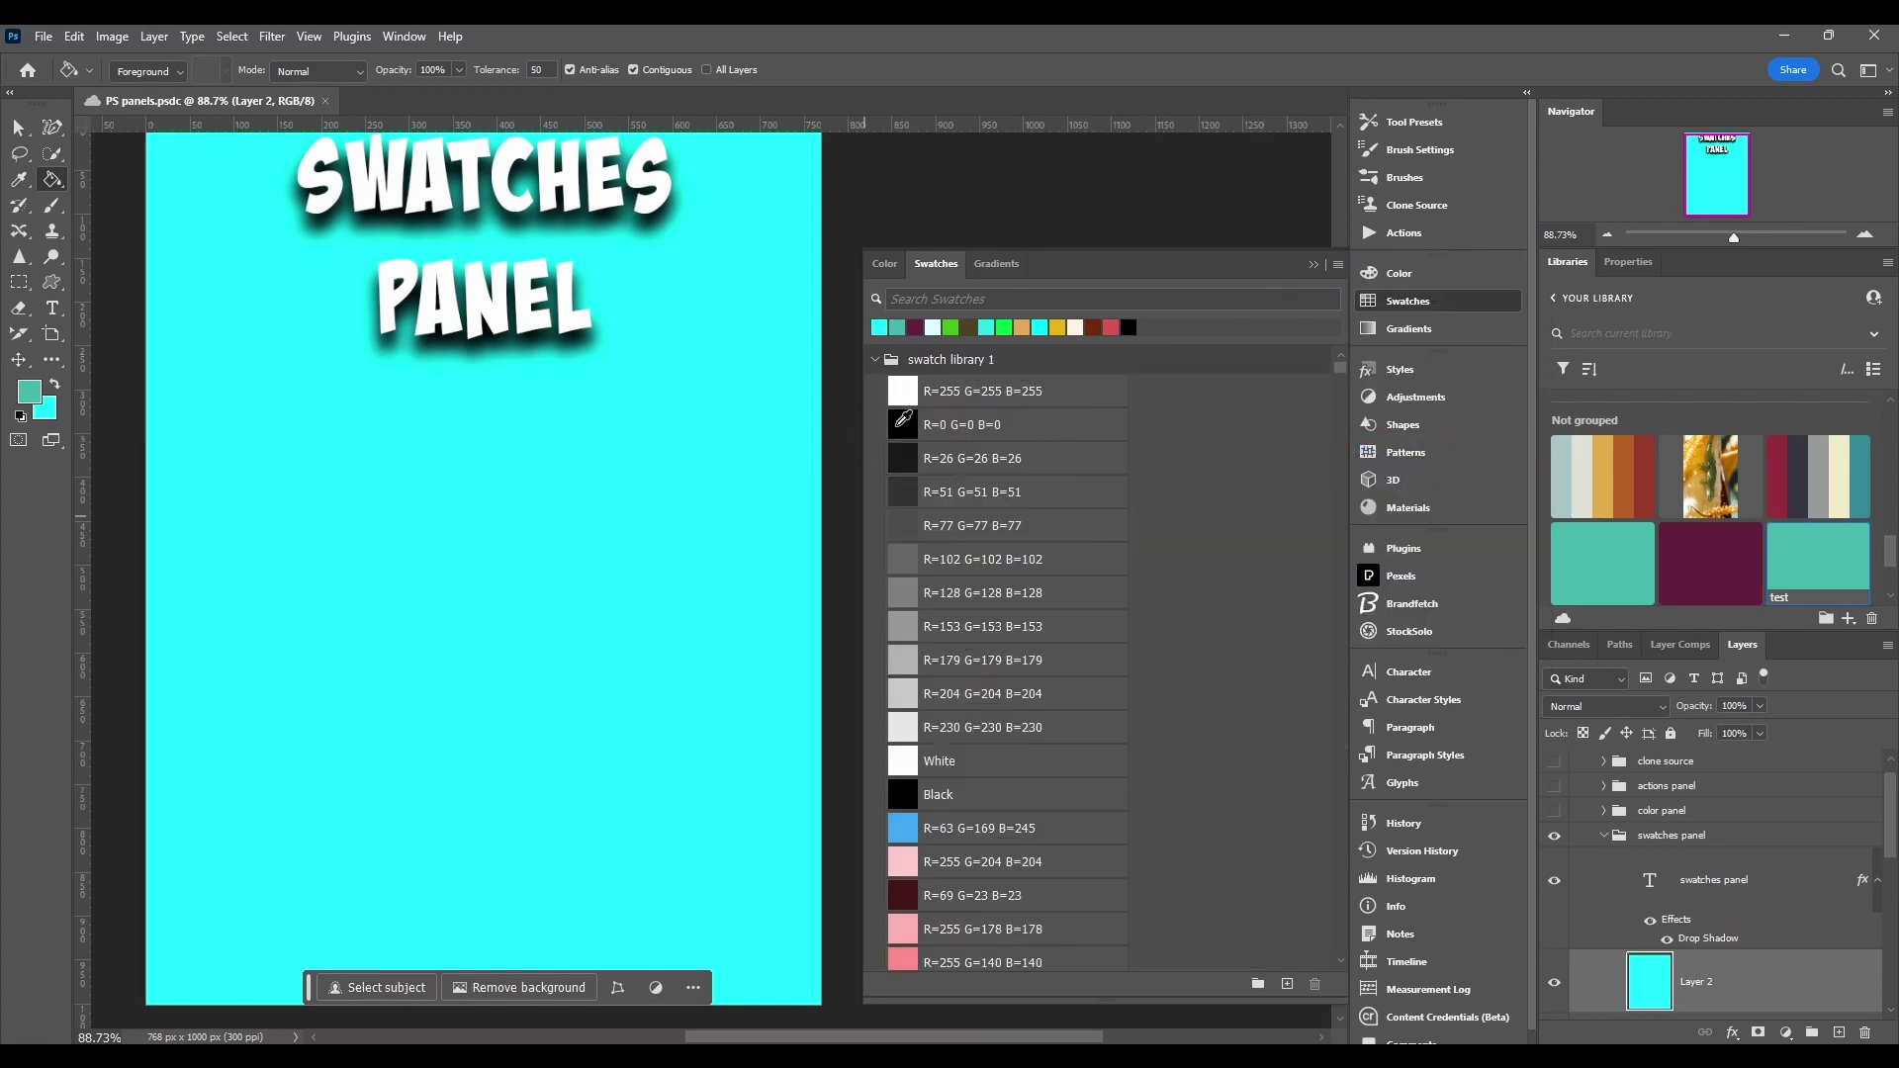
- Display the swatches as a small list, and expand and collapse the Pale group to check its swatch names
click(1339, 265)
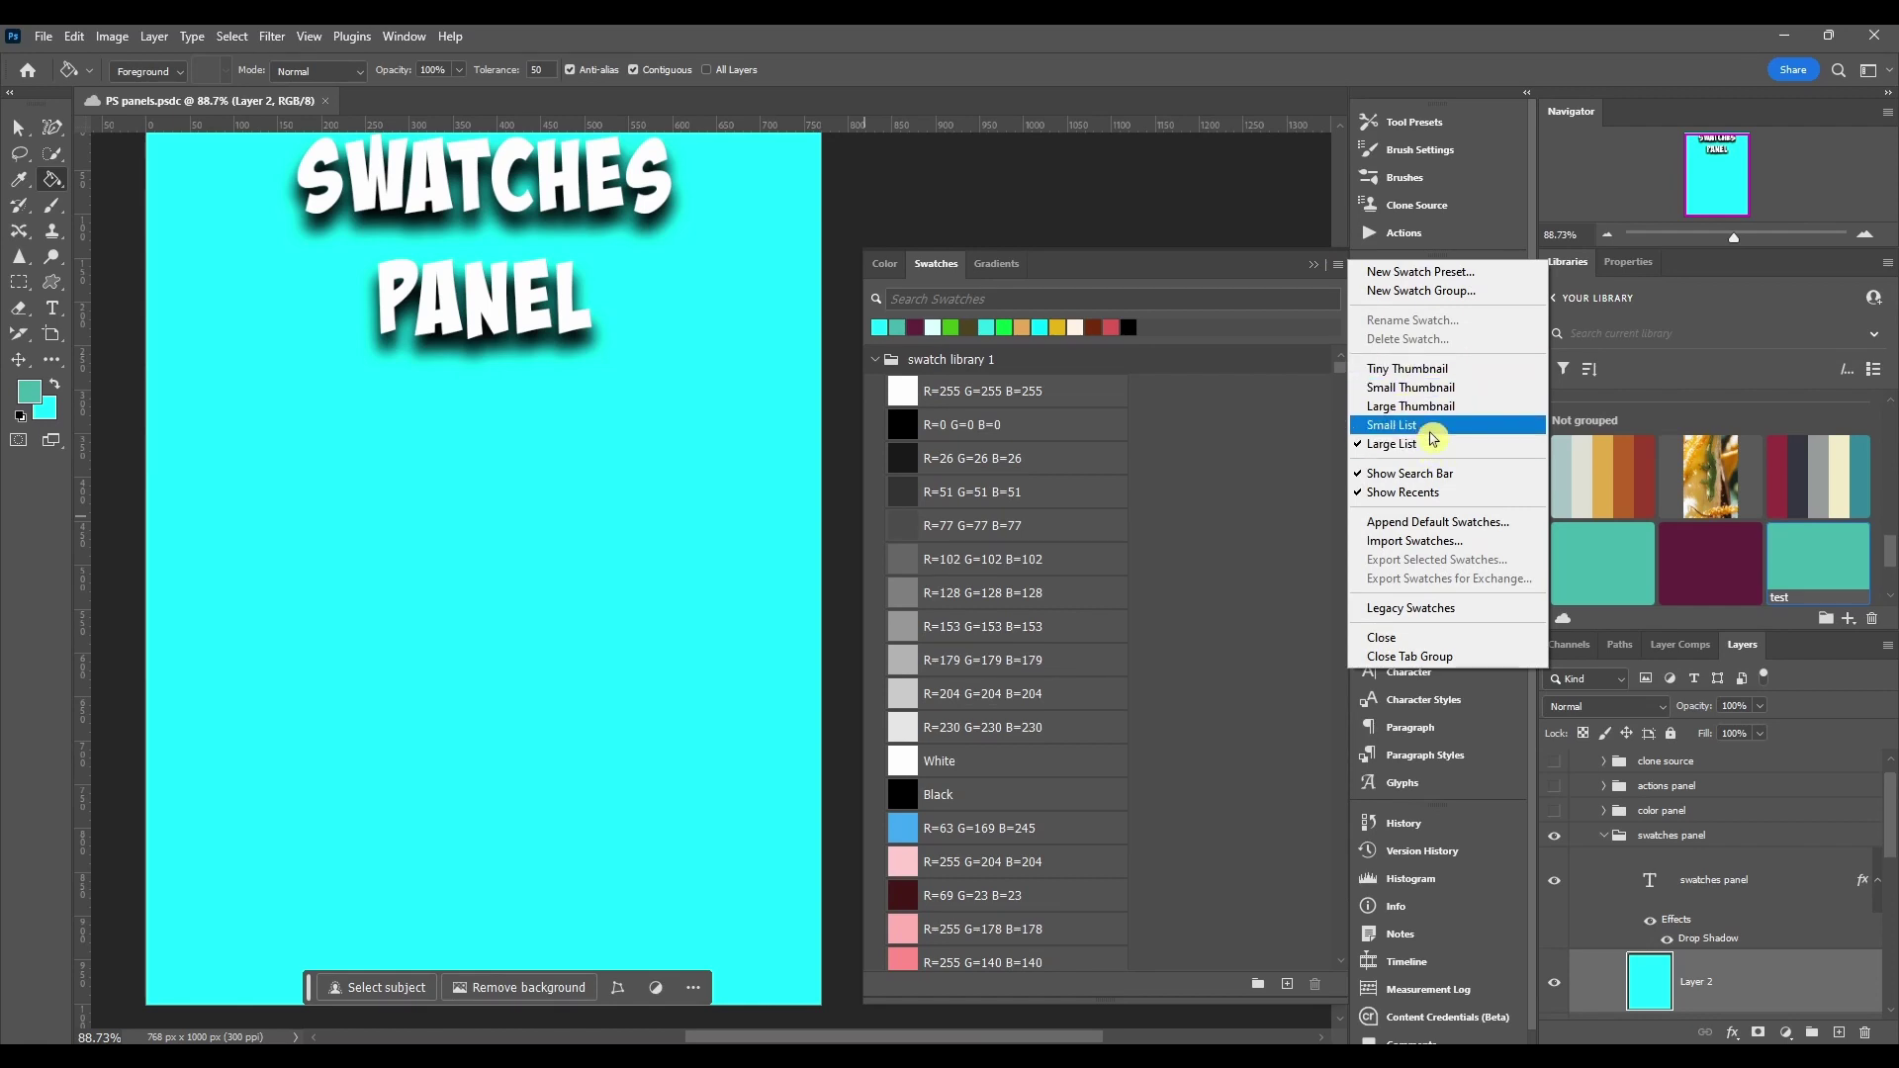
click(1433, 428)
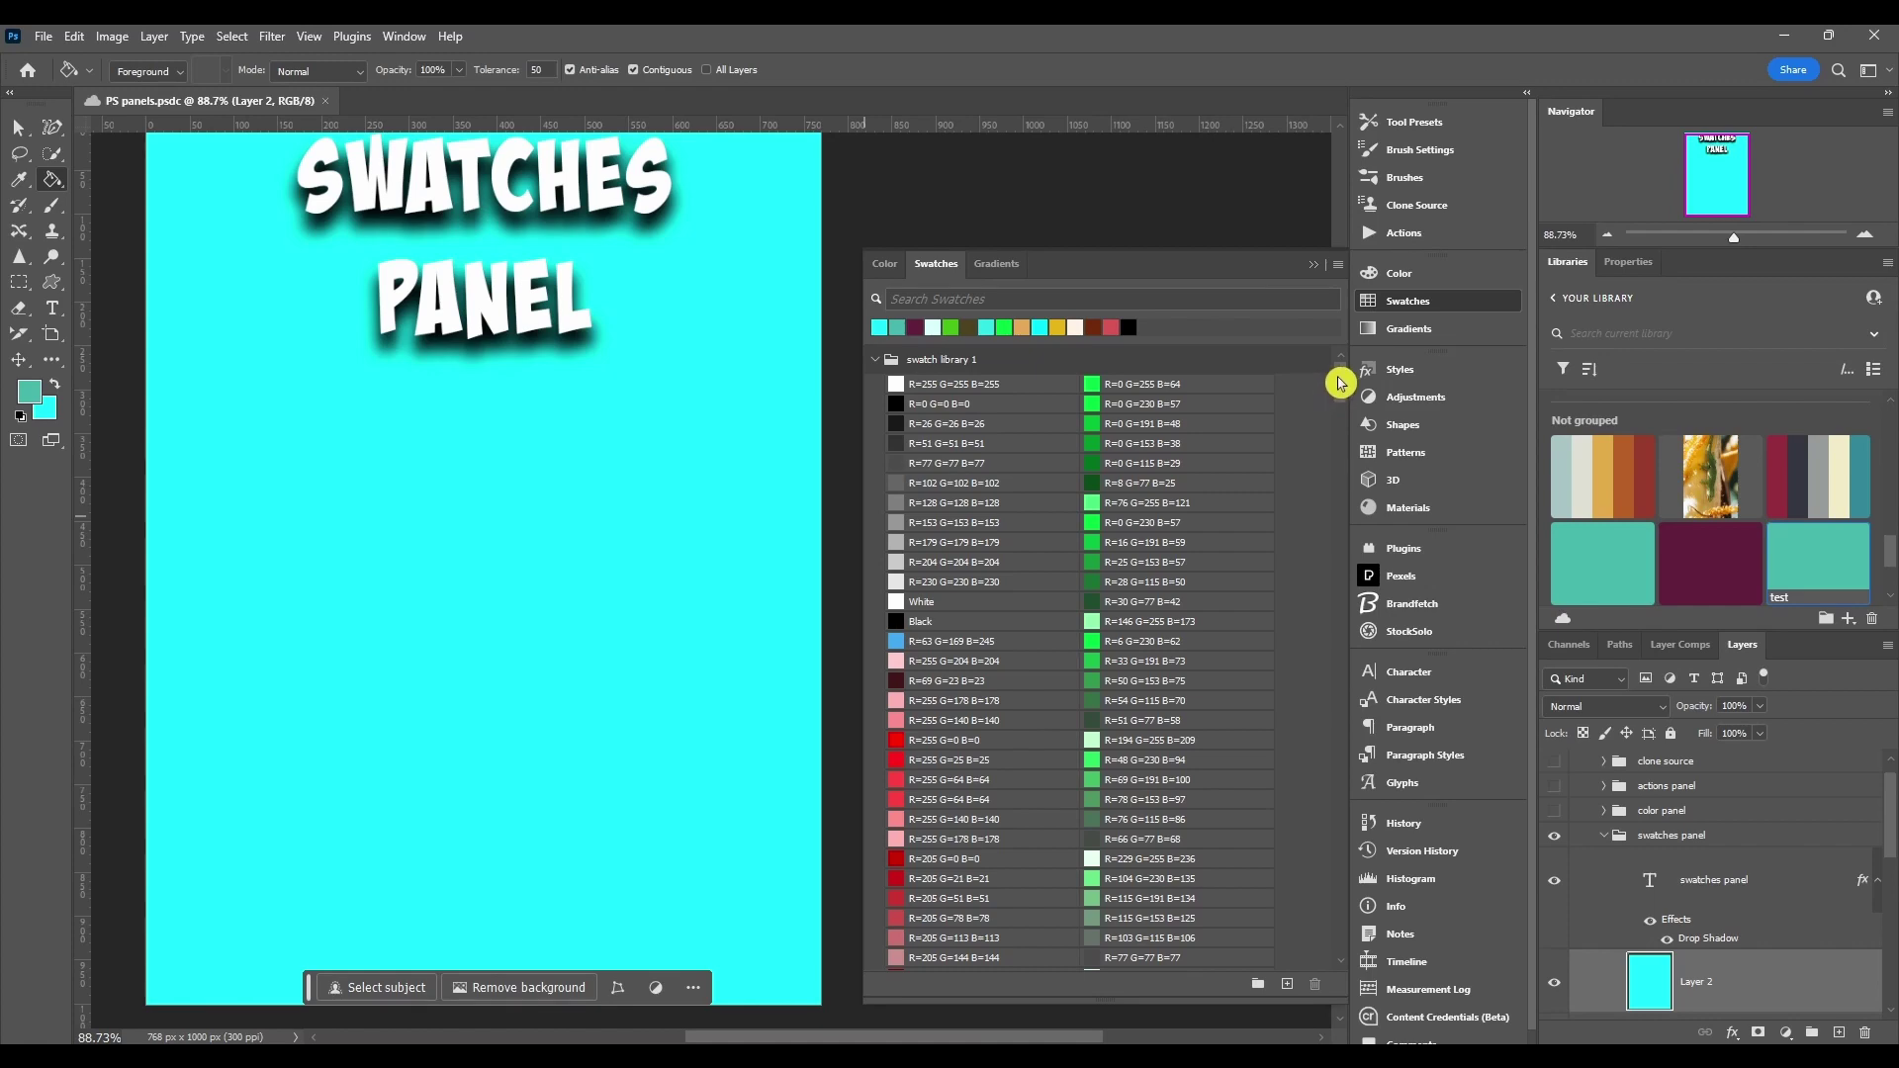
drag(1341, 383, 1364, 960)
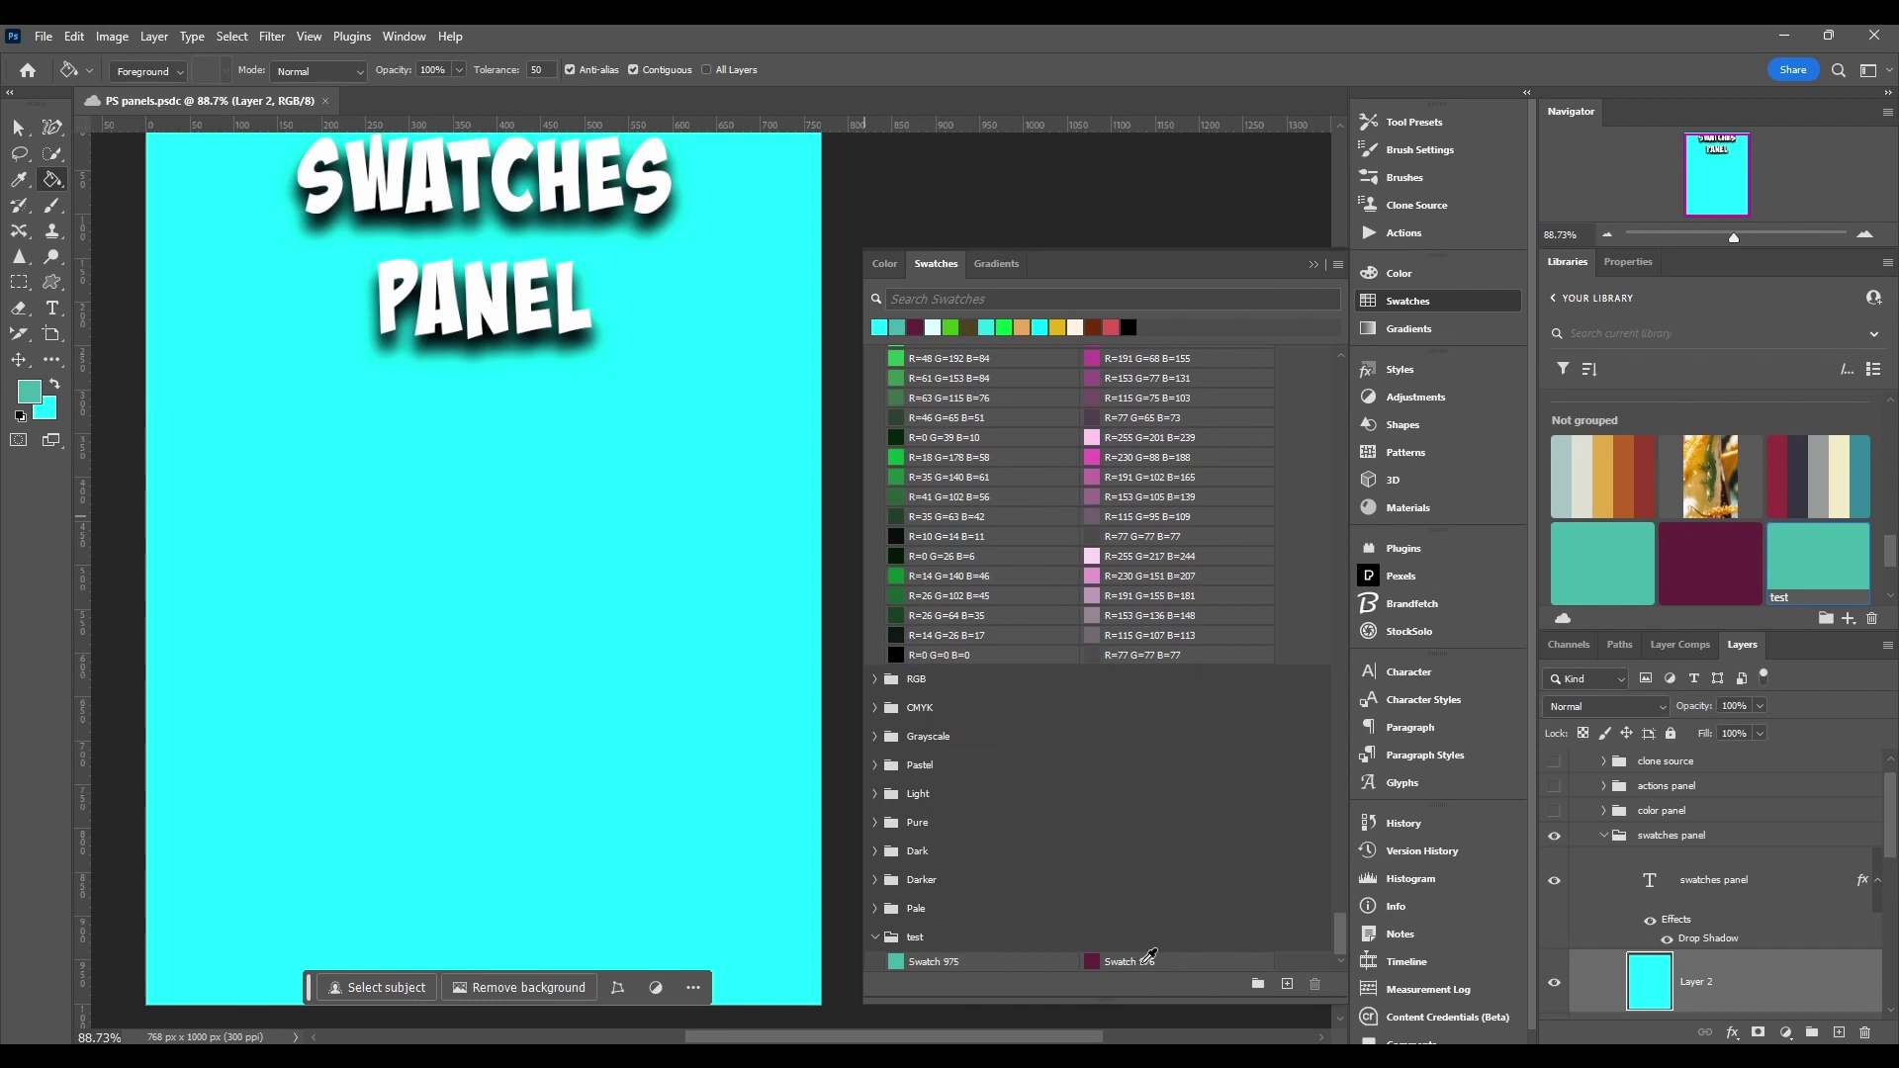
click(938, 909)
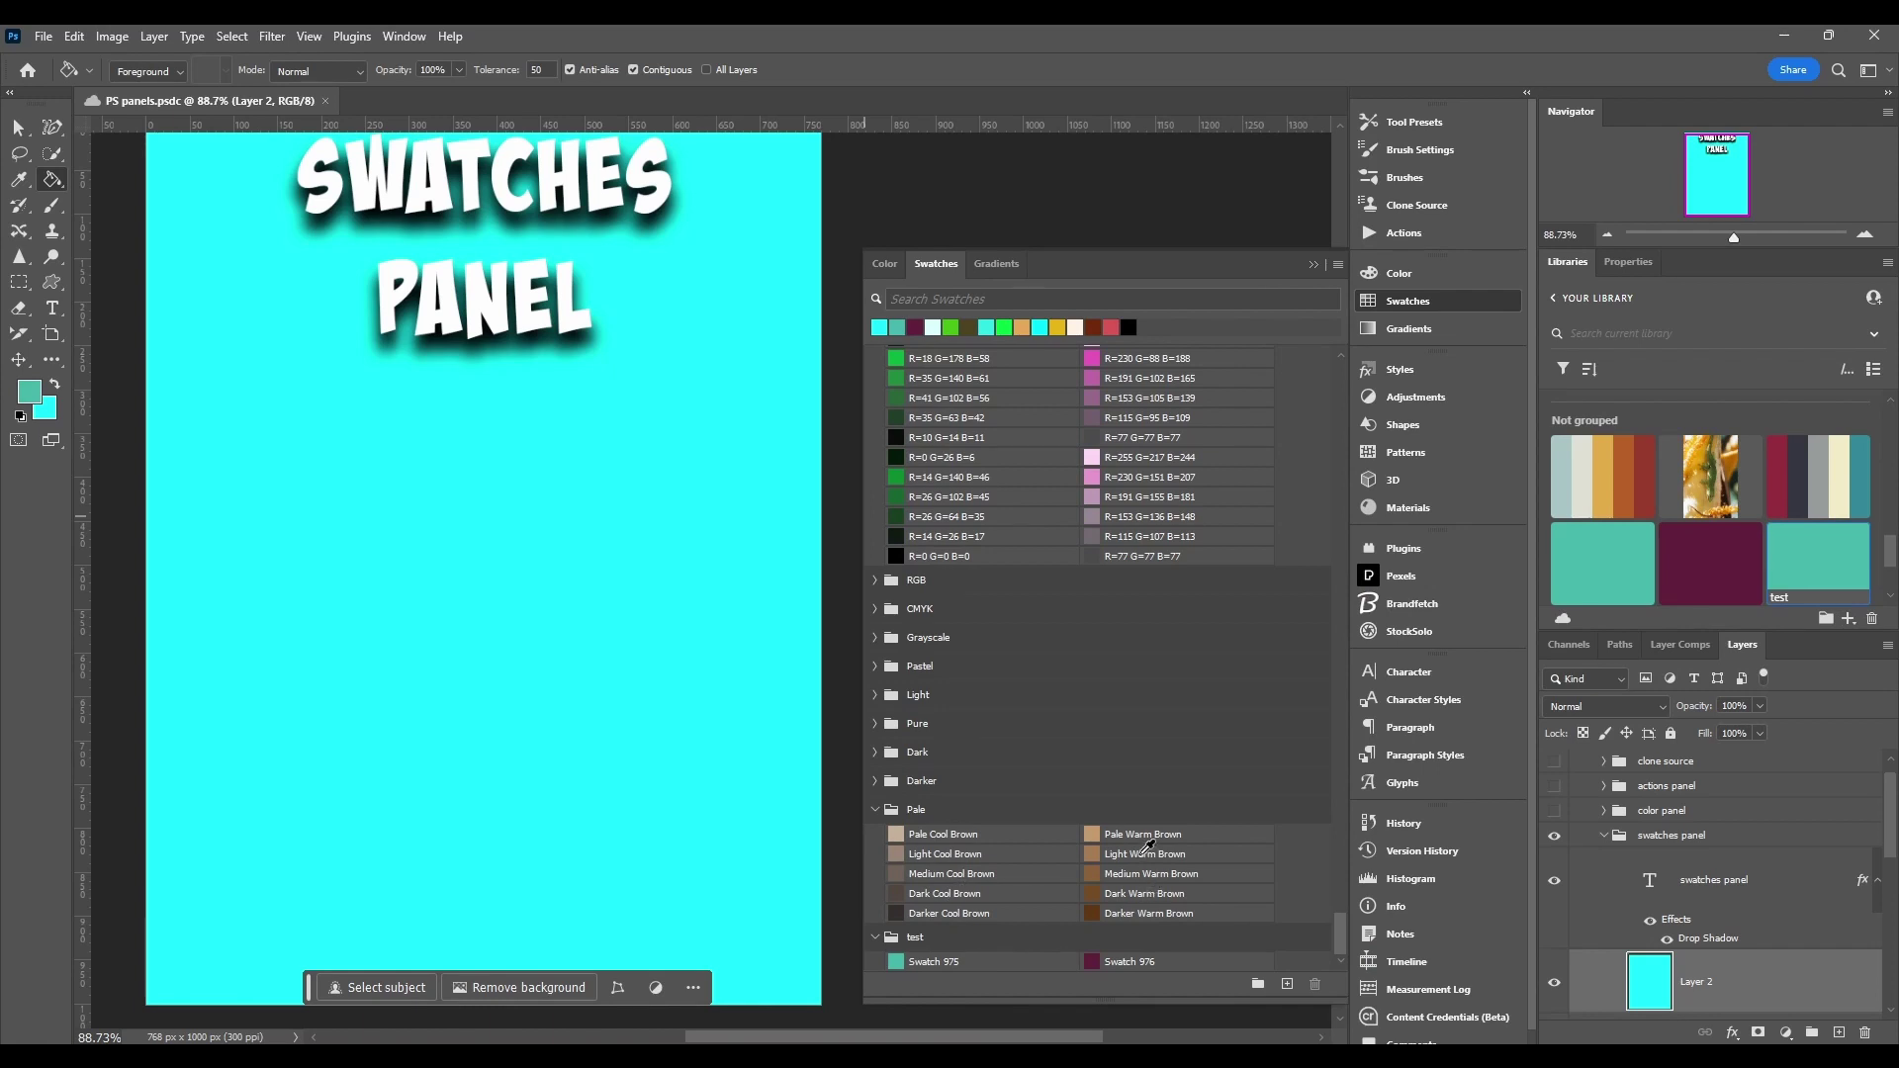
click(875, 812)
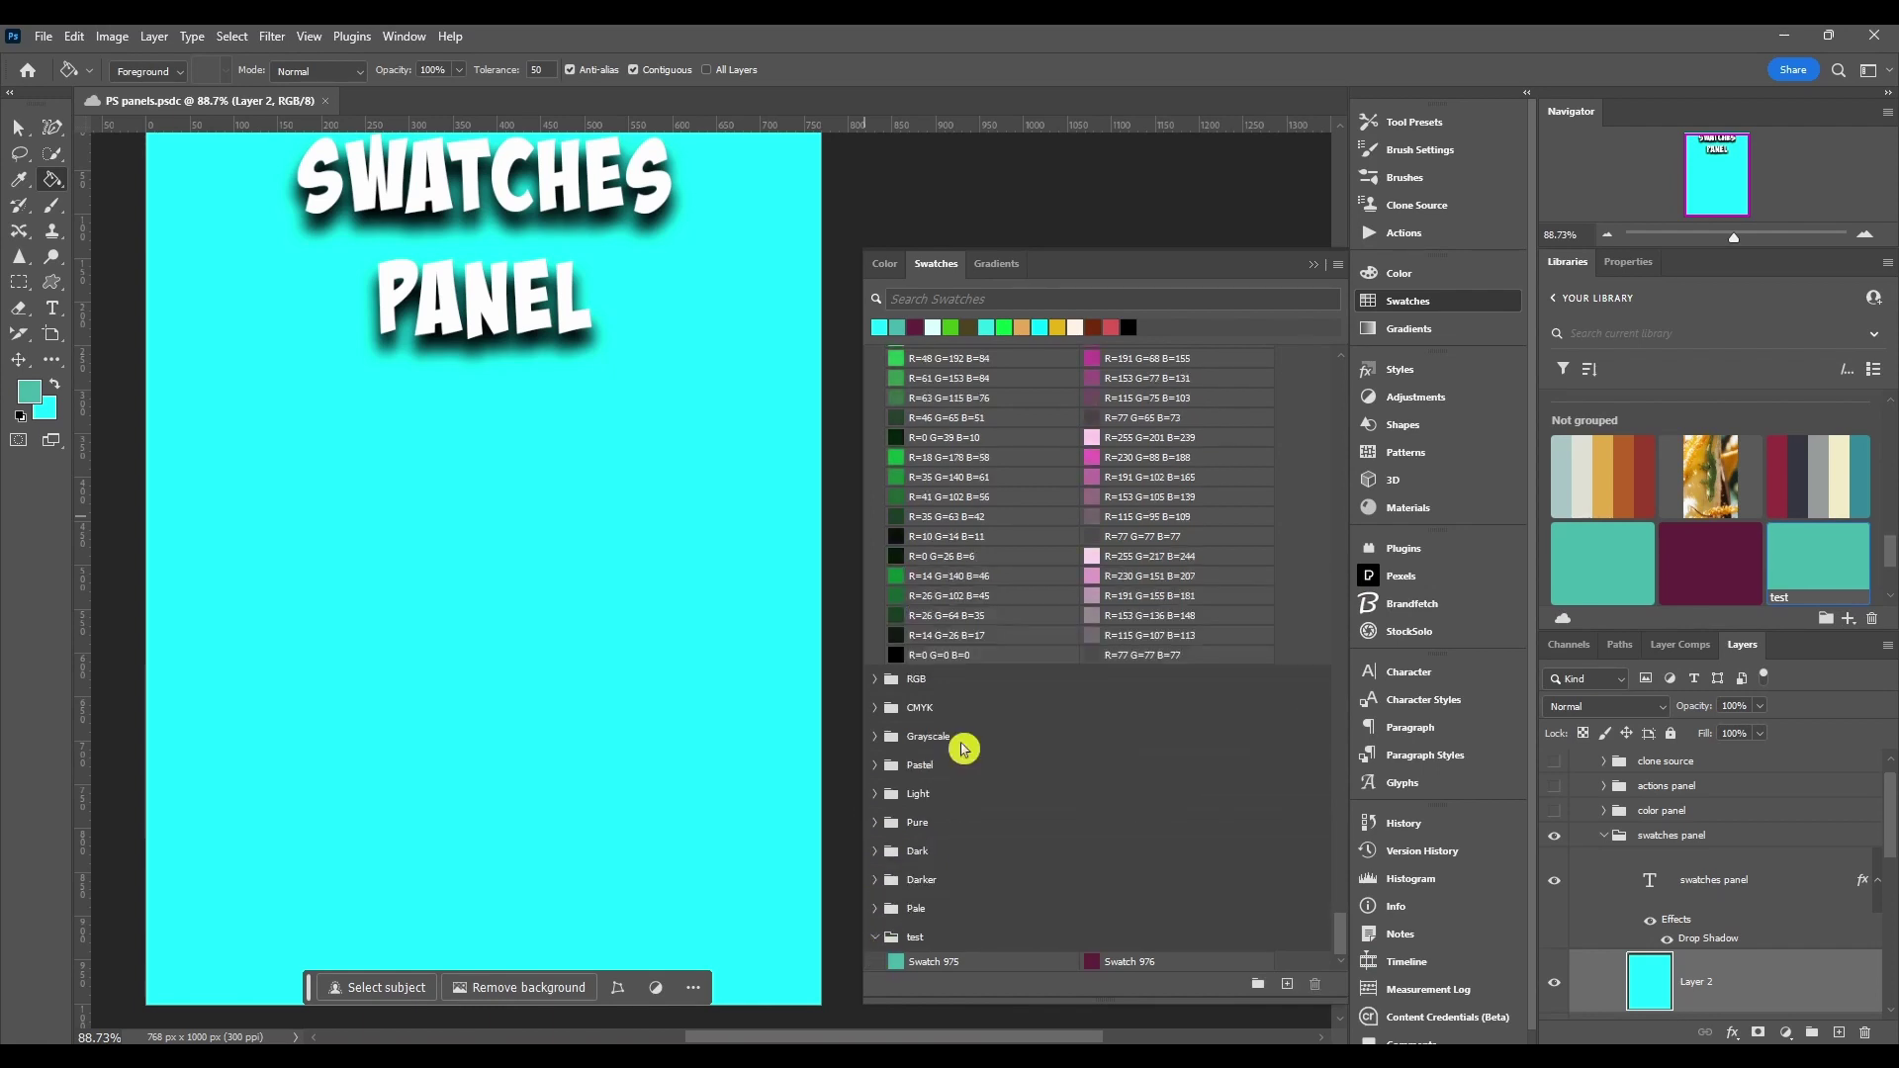
scroll(969, 693, up, 2)
scroll(979, 505, up, 3)
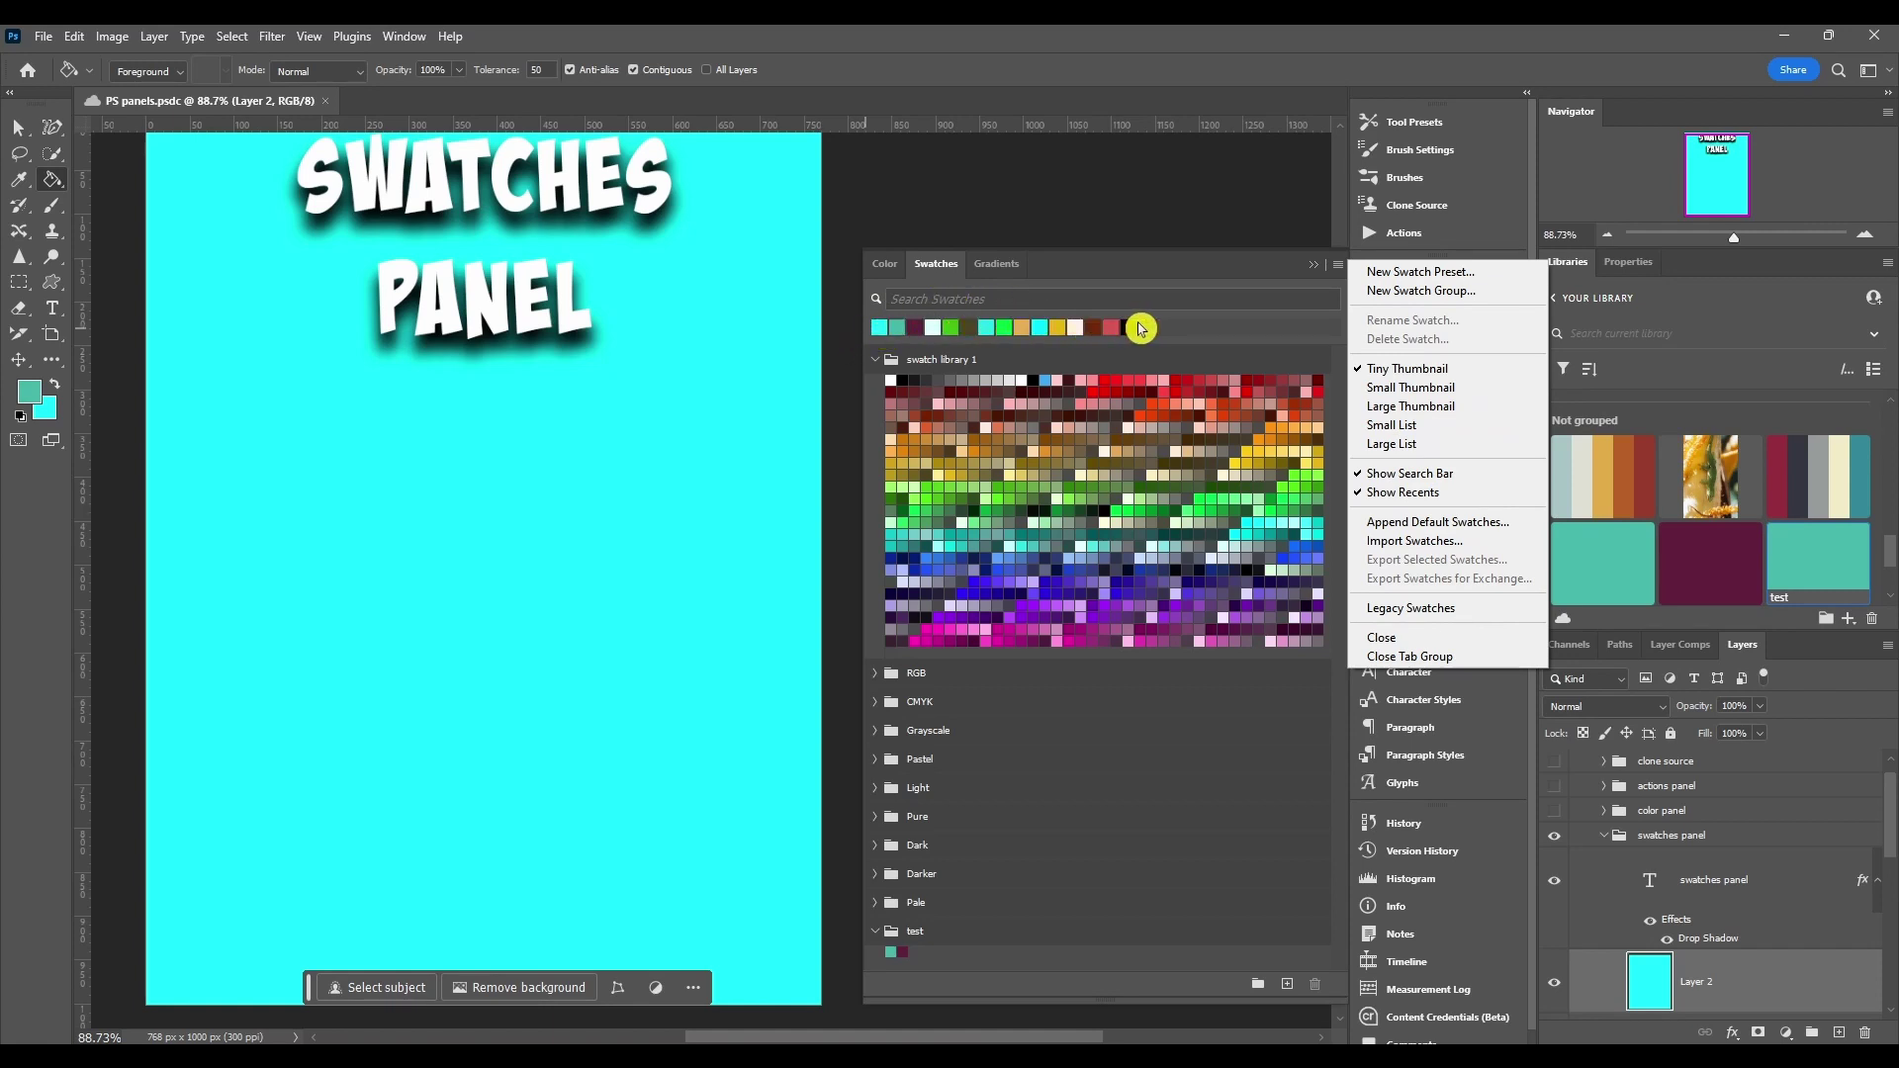
- Hide the swatch search bar and the recent swatches, and show both again
click(1390, 473)
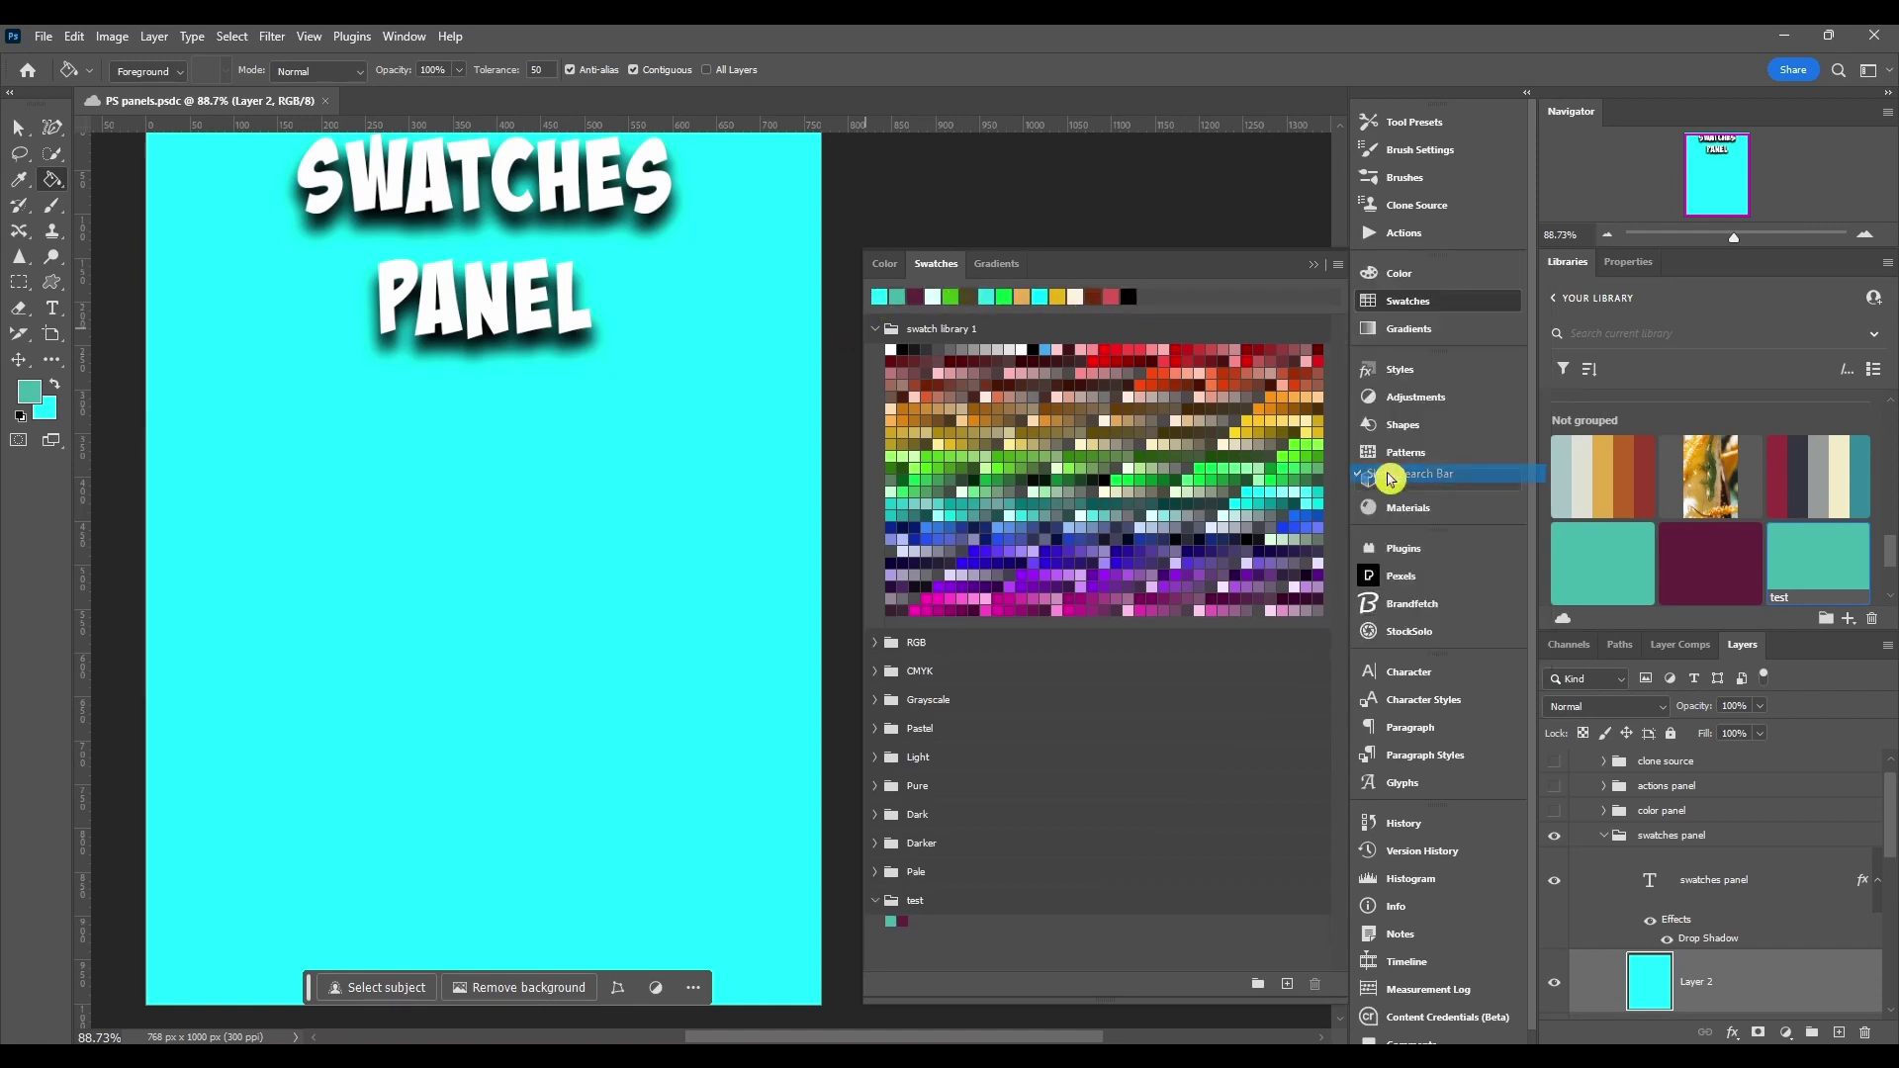
click(1336, 267)
click(1395, 489)
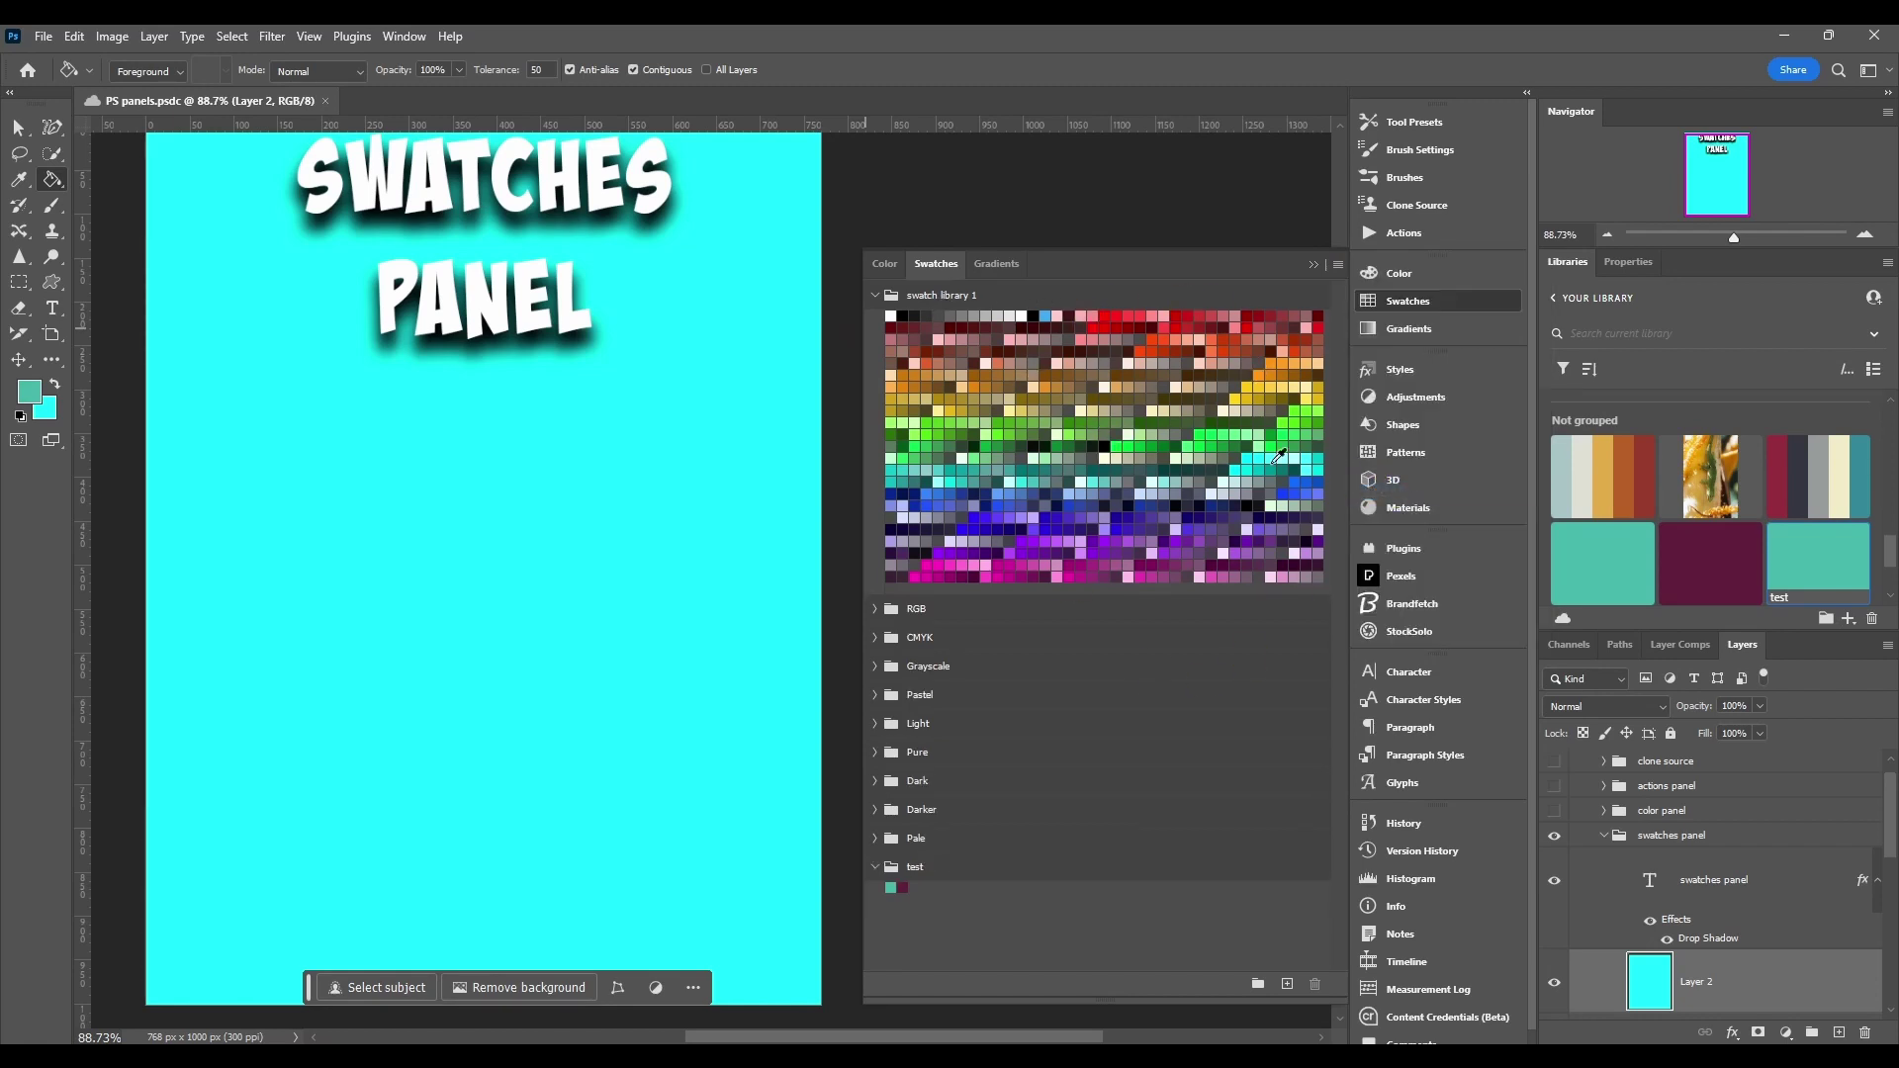
click(1337, 265)
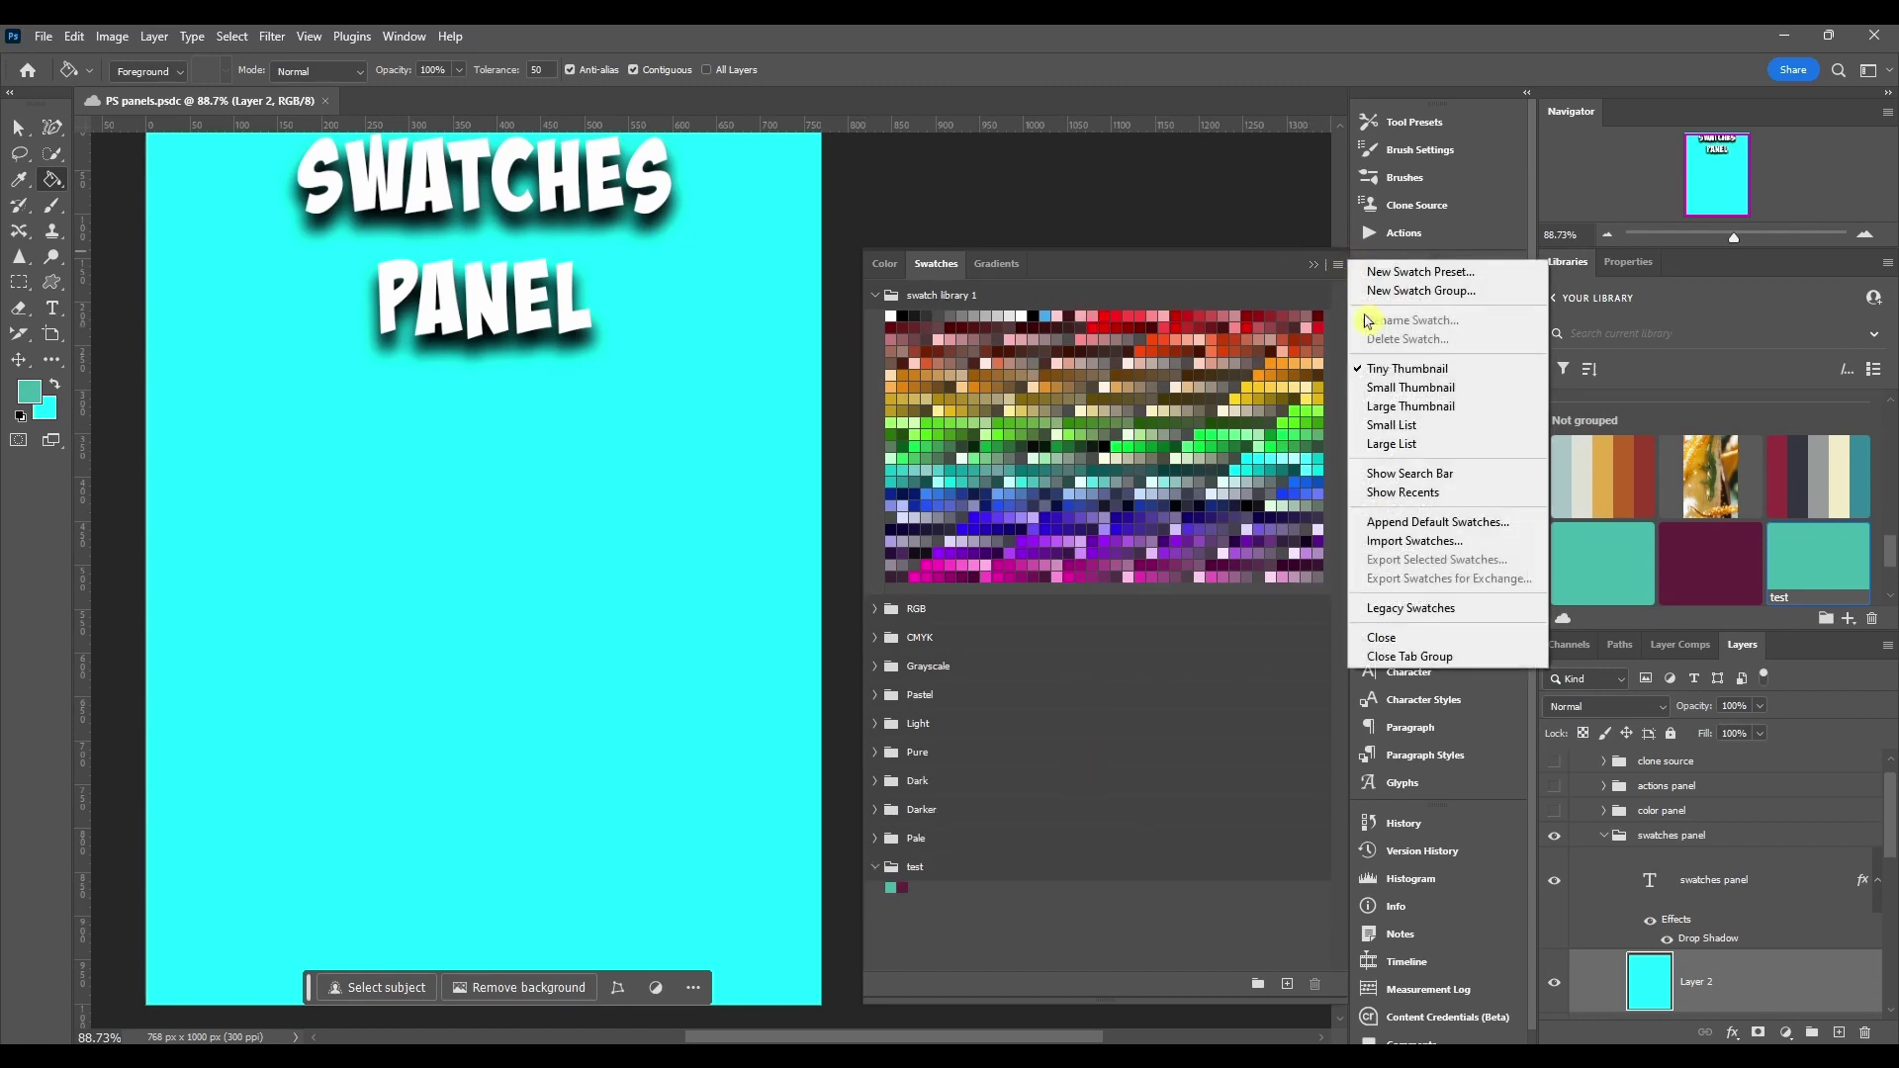
click(1390, 473)
click(1339, 266)
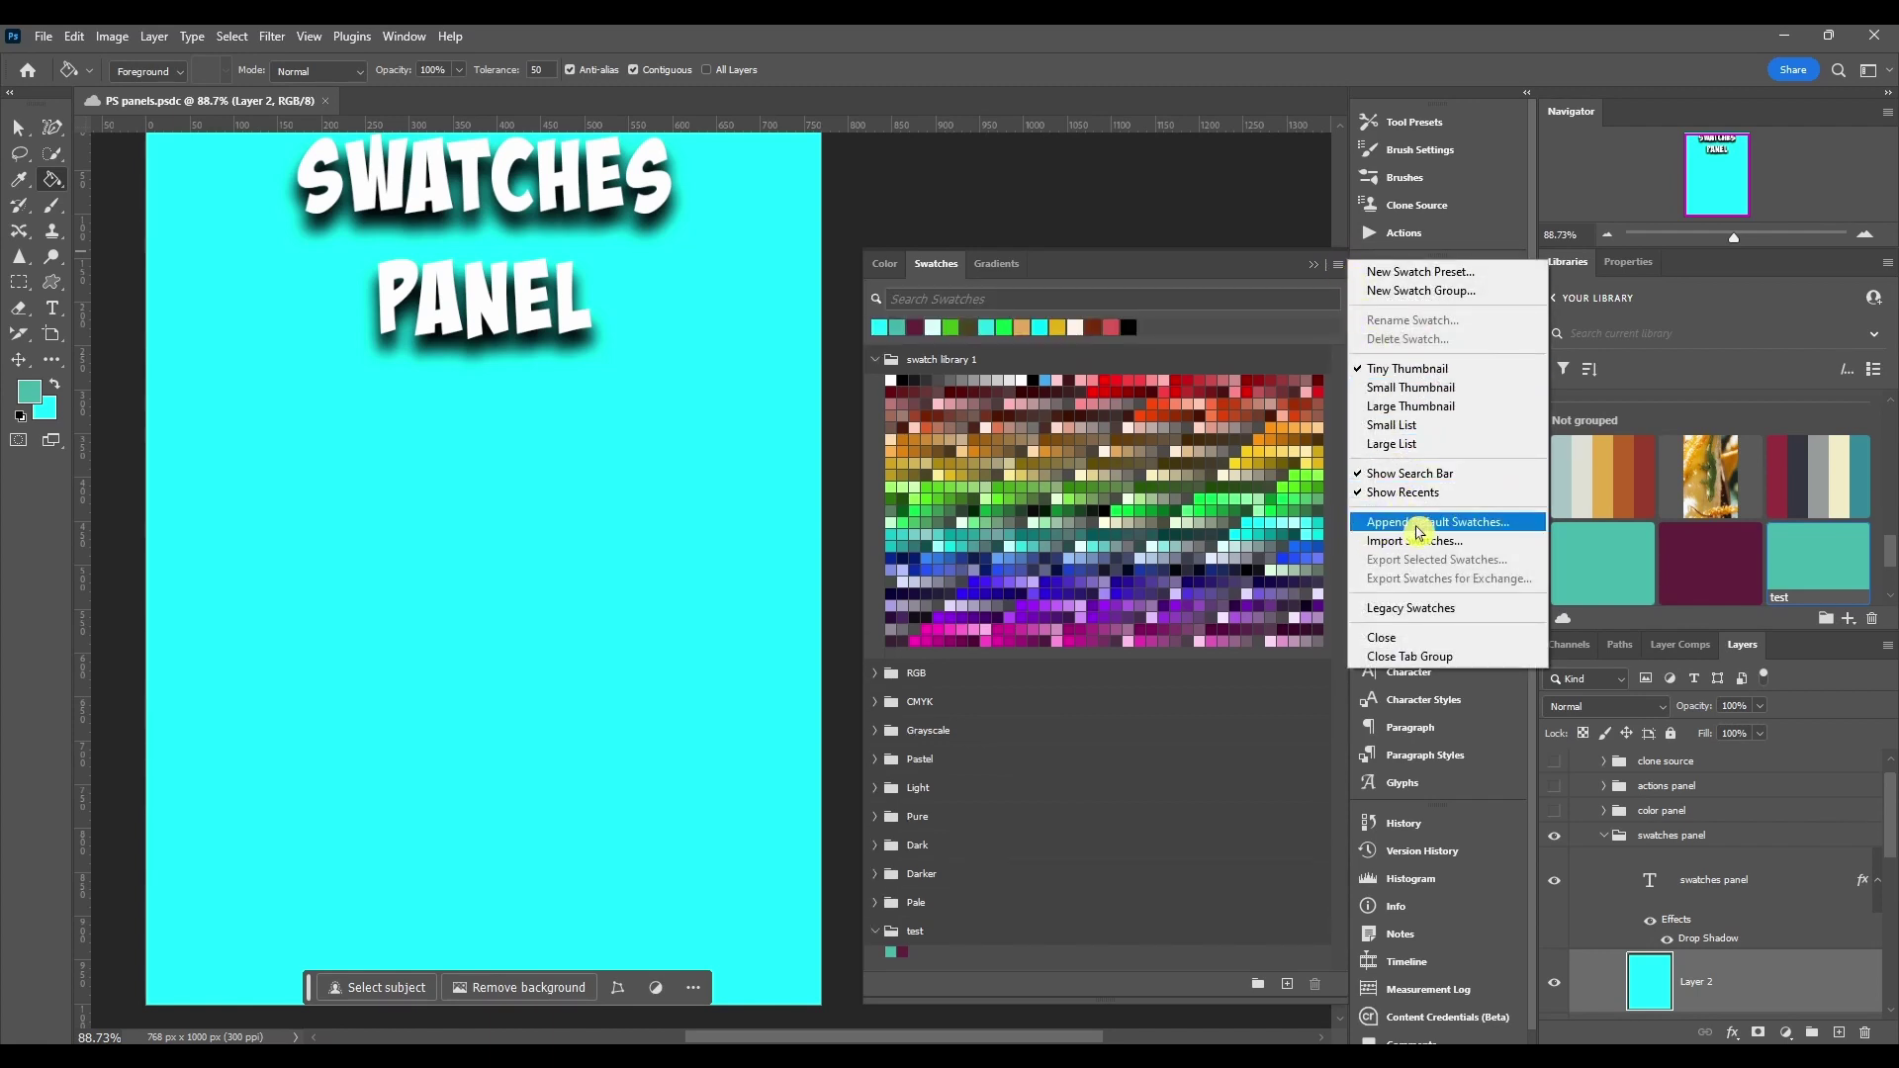
- Collapse the swatch library 1 group and append the default swatches to the presets
click(880, 361)
click(1339, 265)
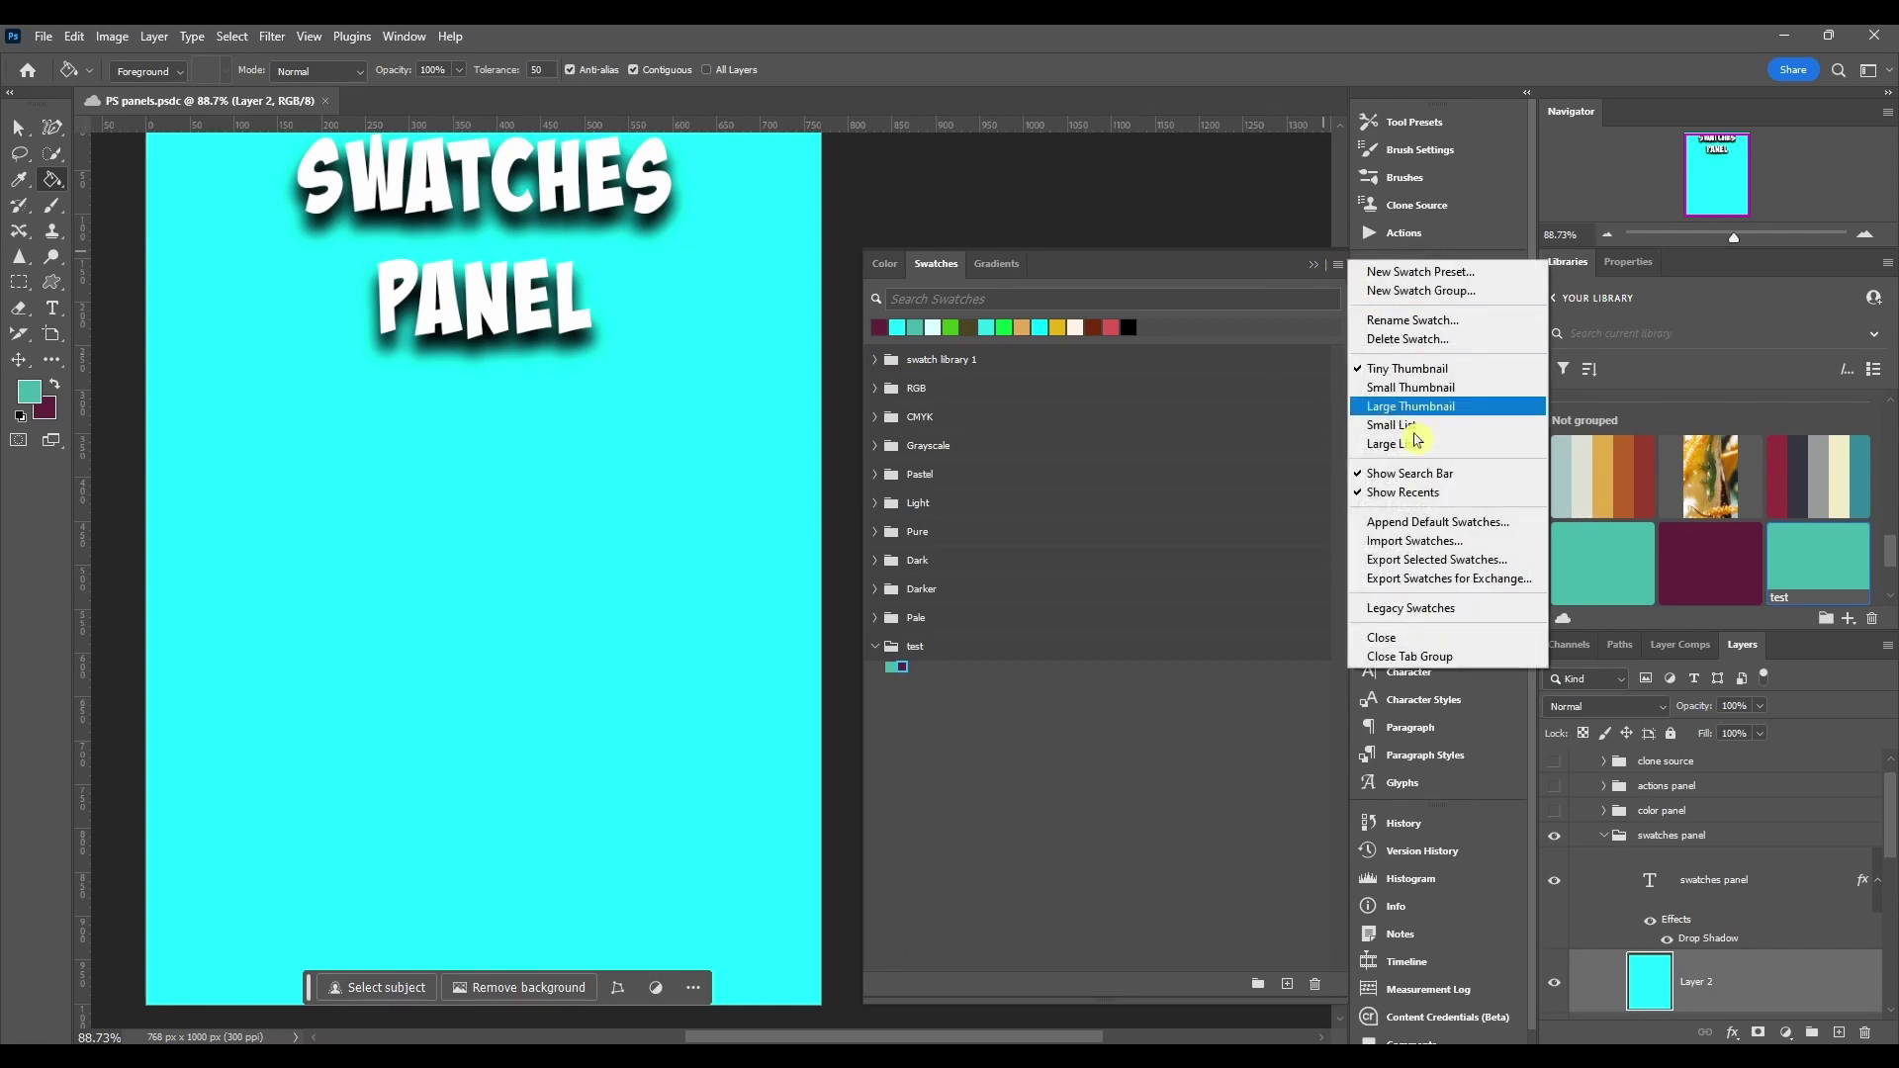
click(1429, 524)
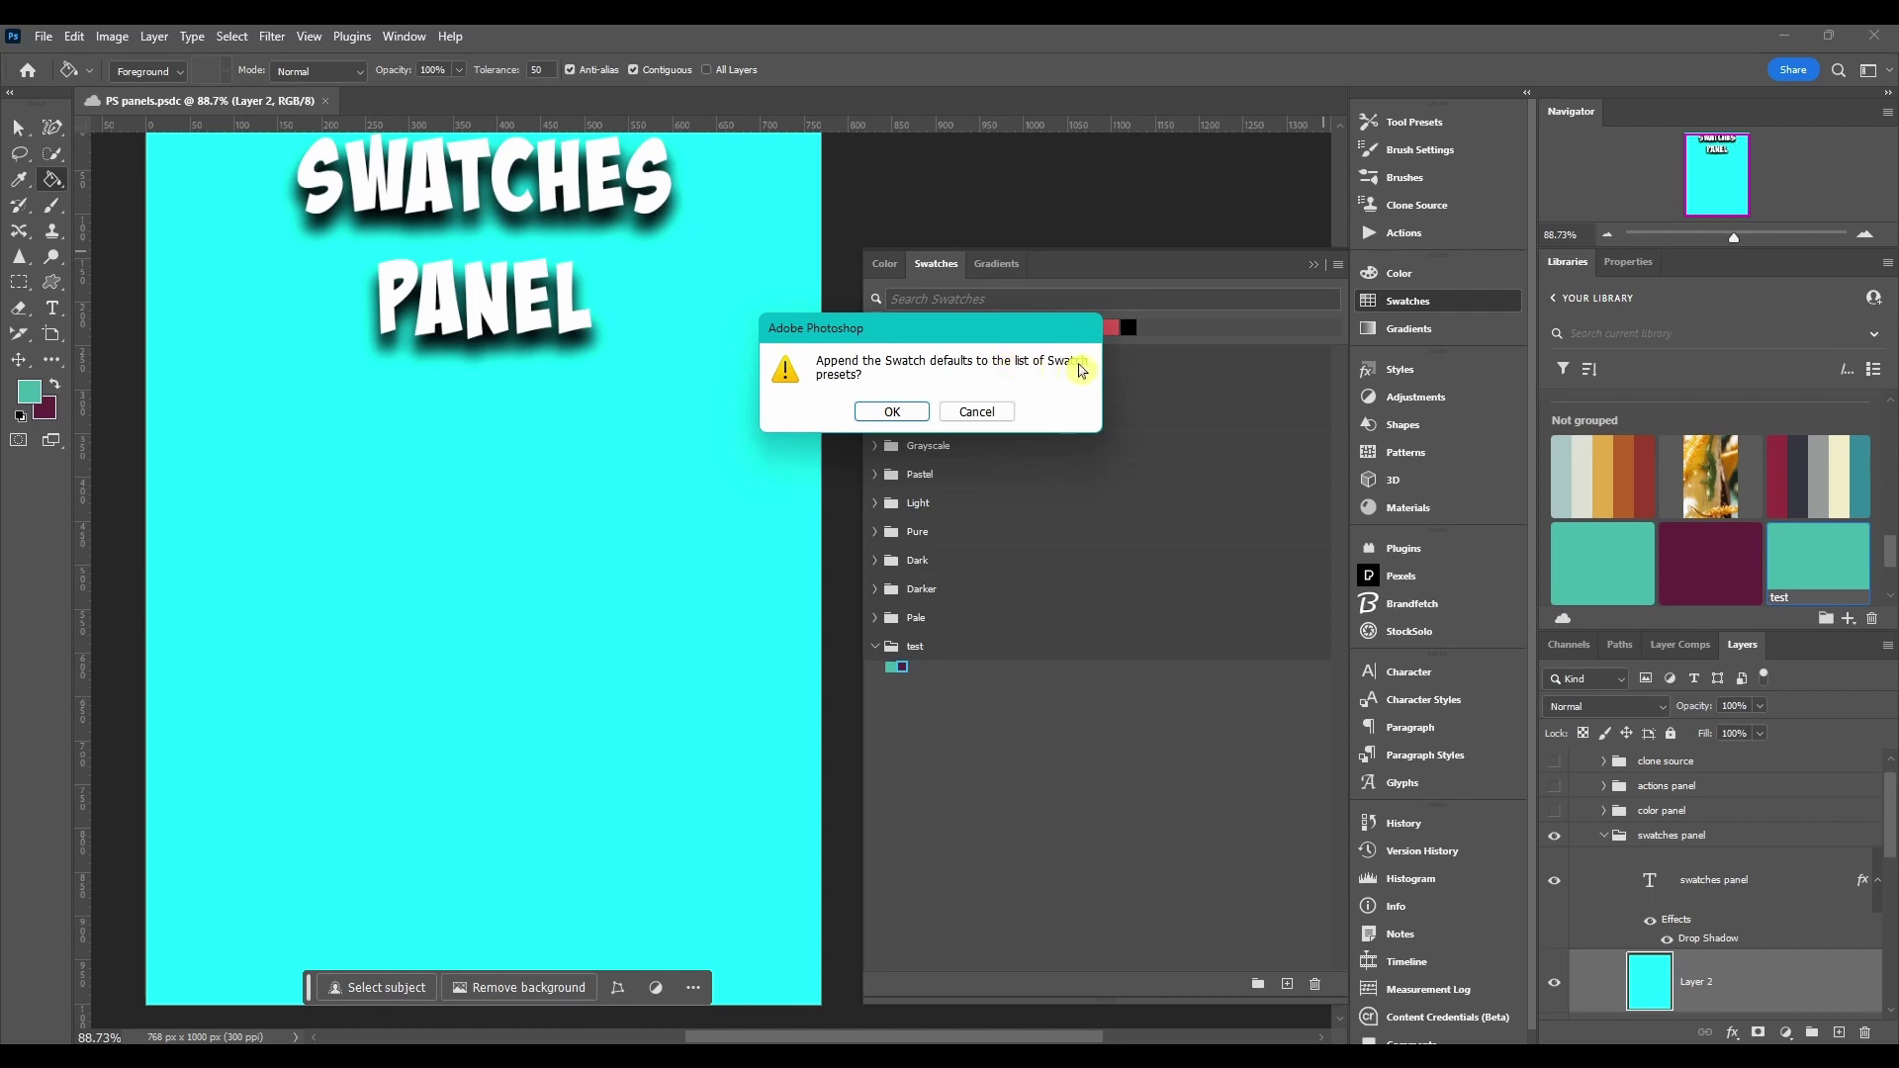
click(891, 407)
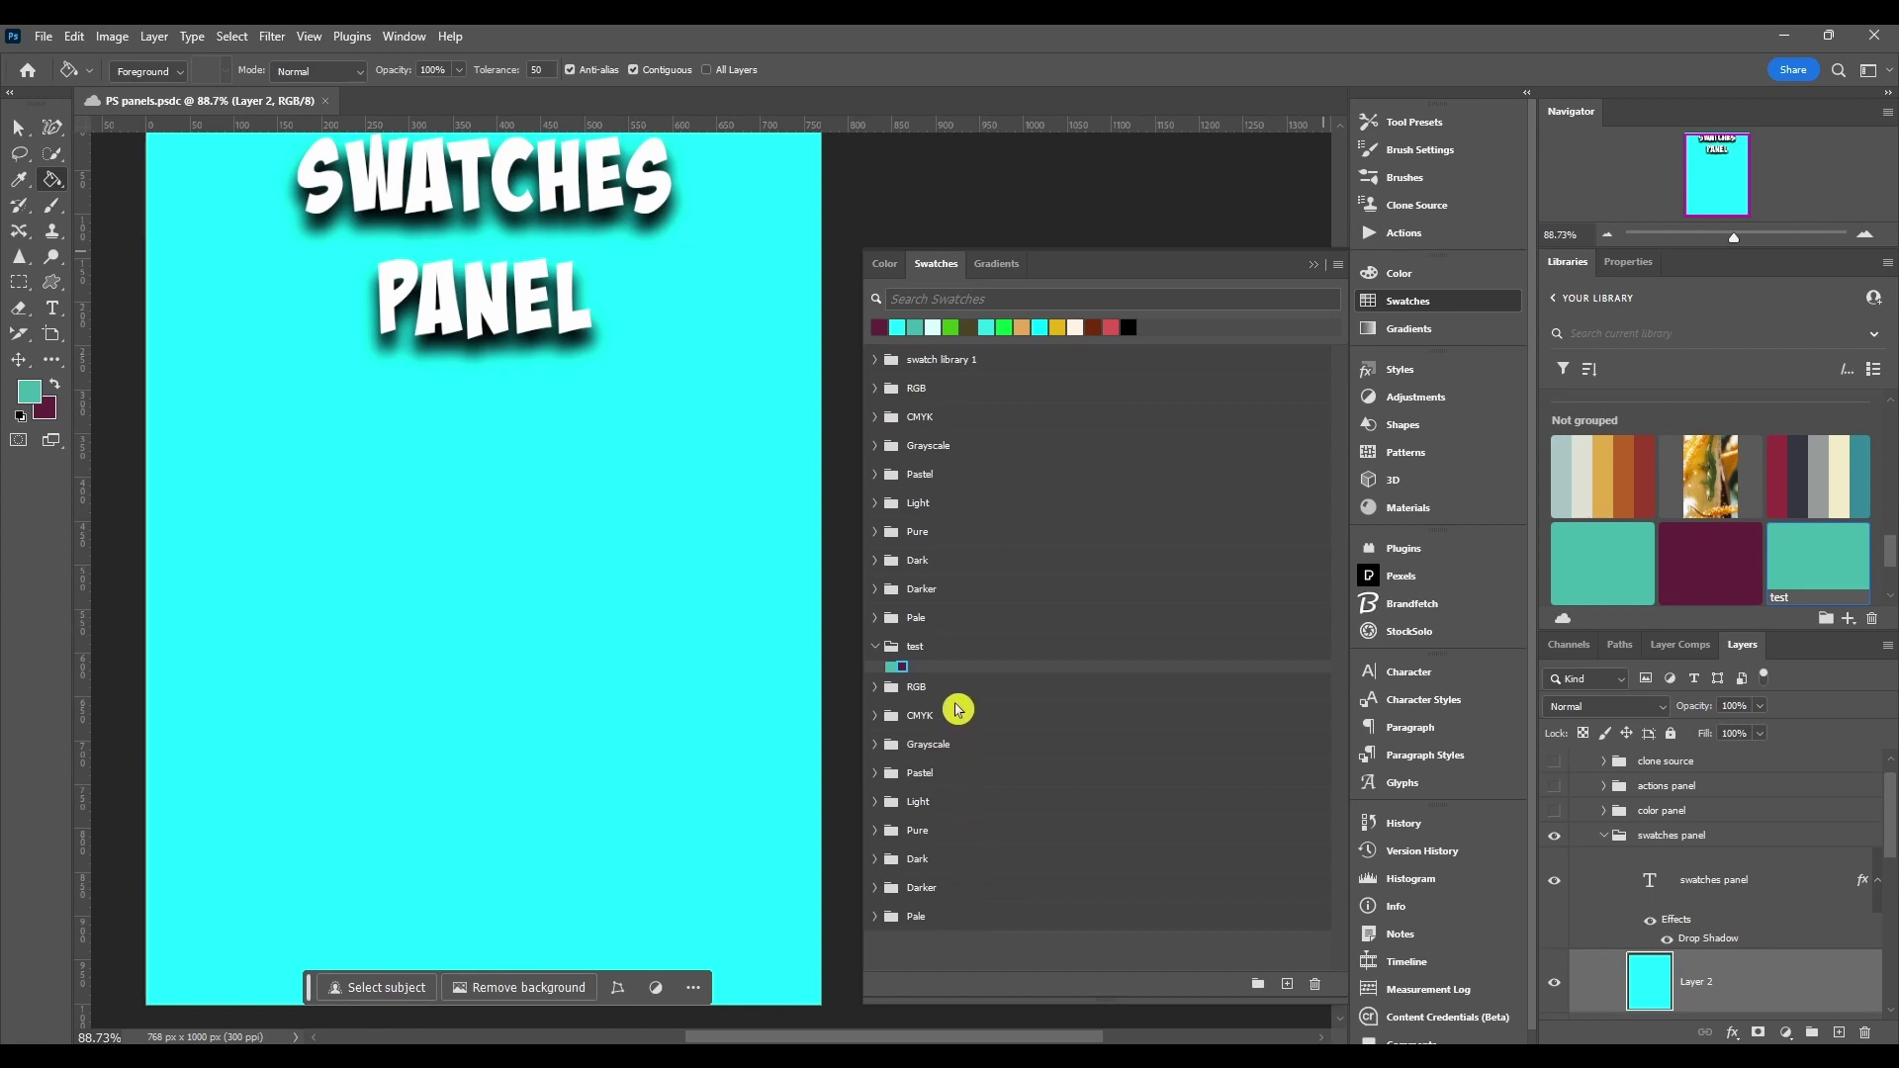
- Delete the duplicate default groups from RGB to Pale below the test group
click(954, 686)
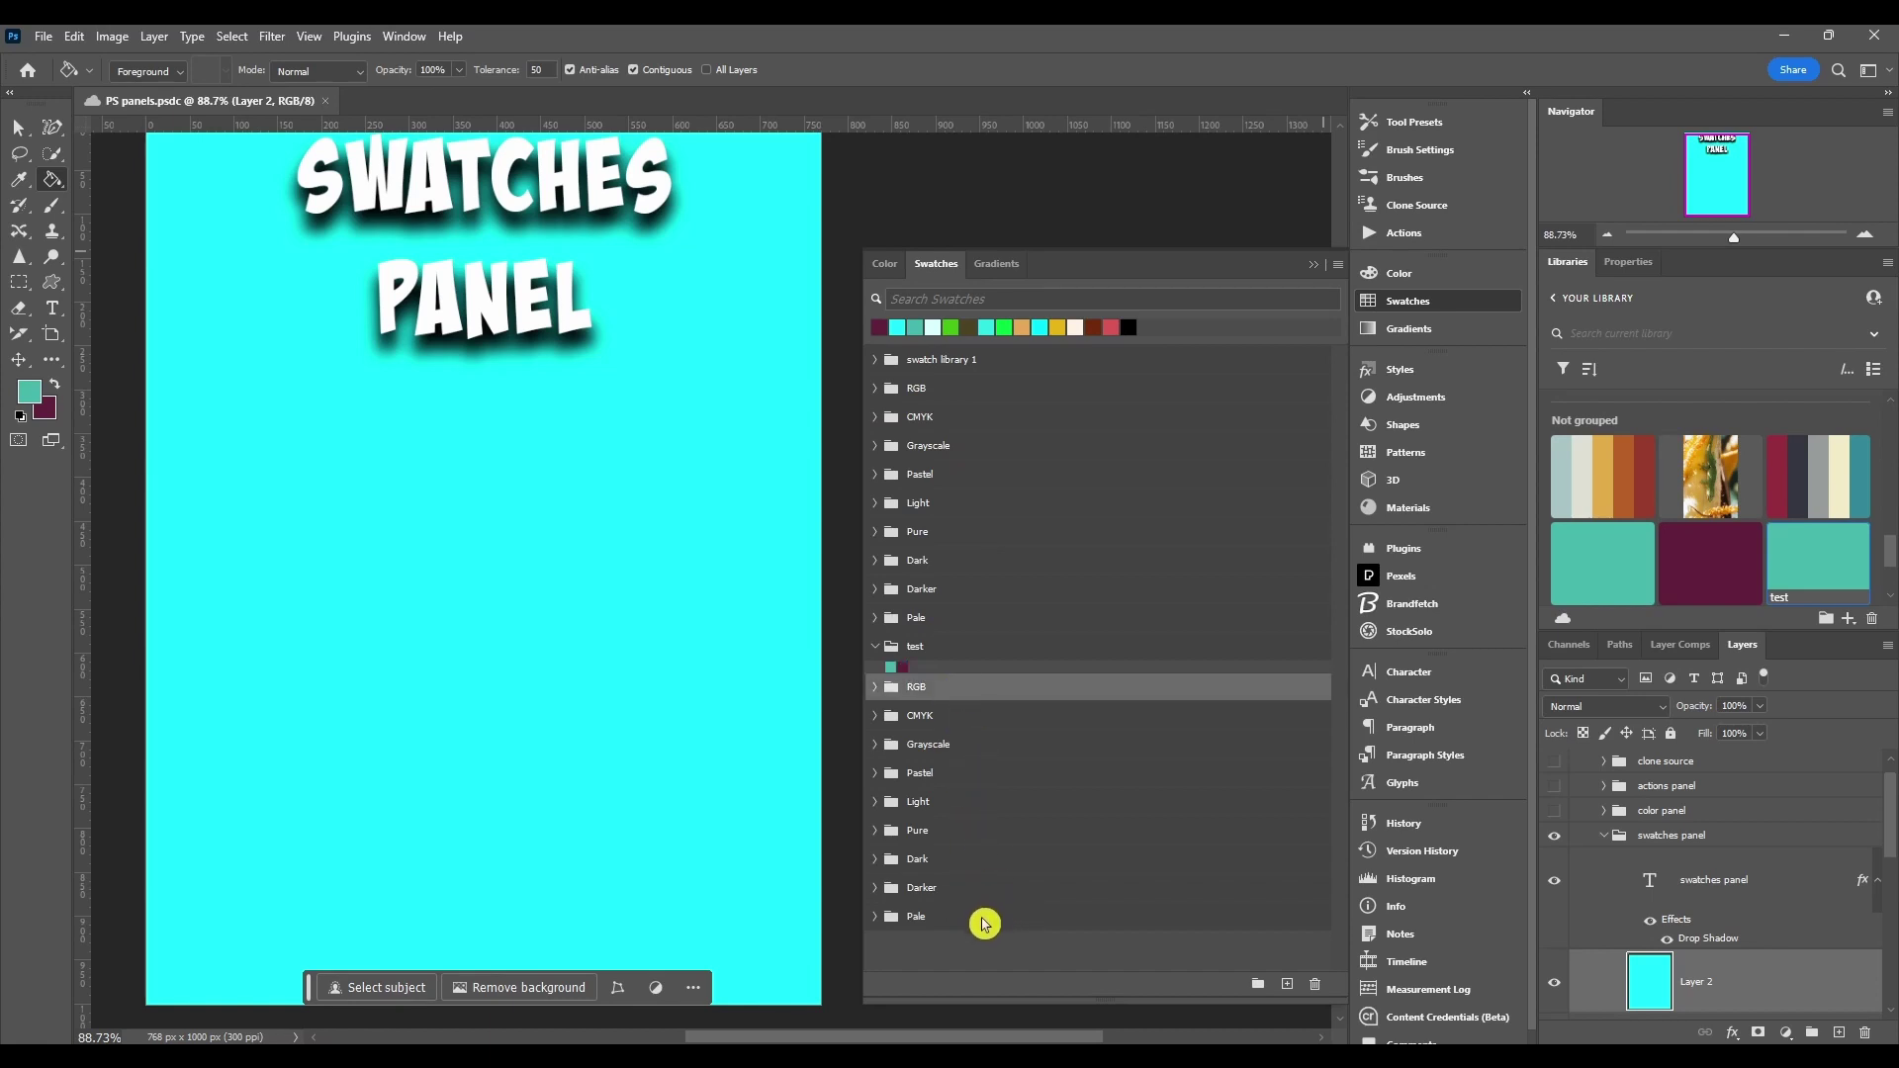
shift+click(983, 918)
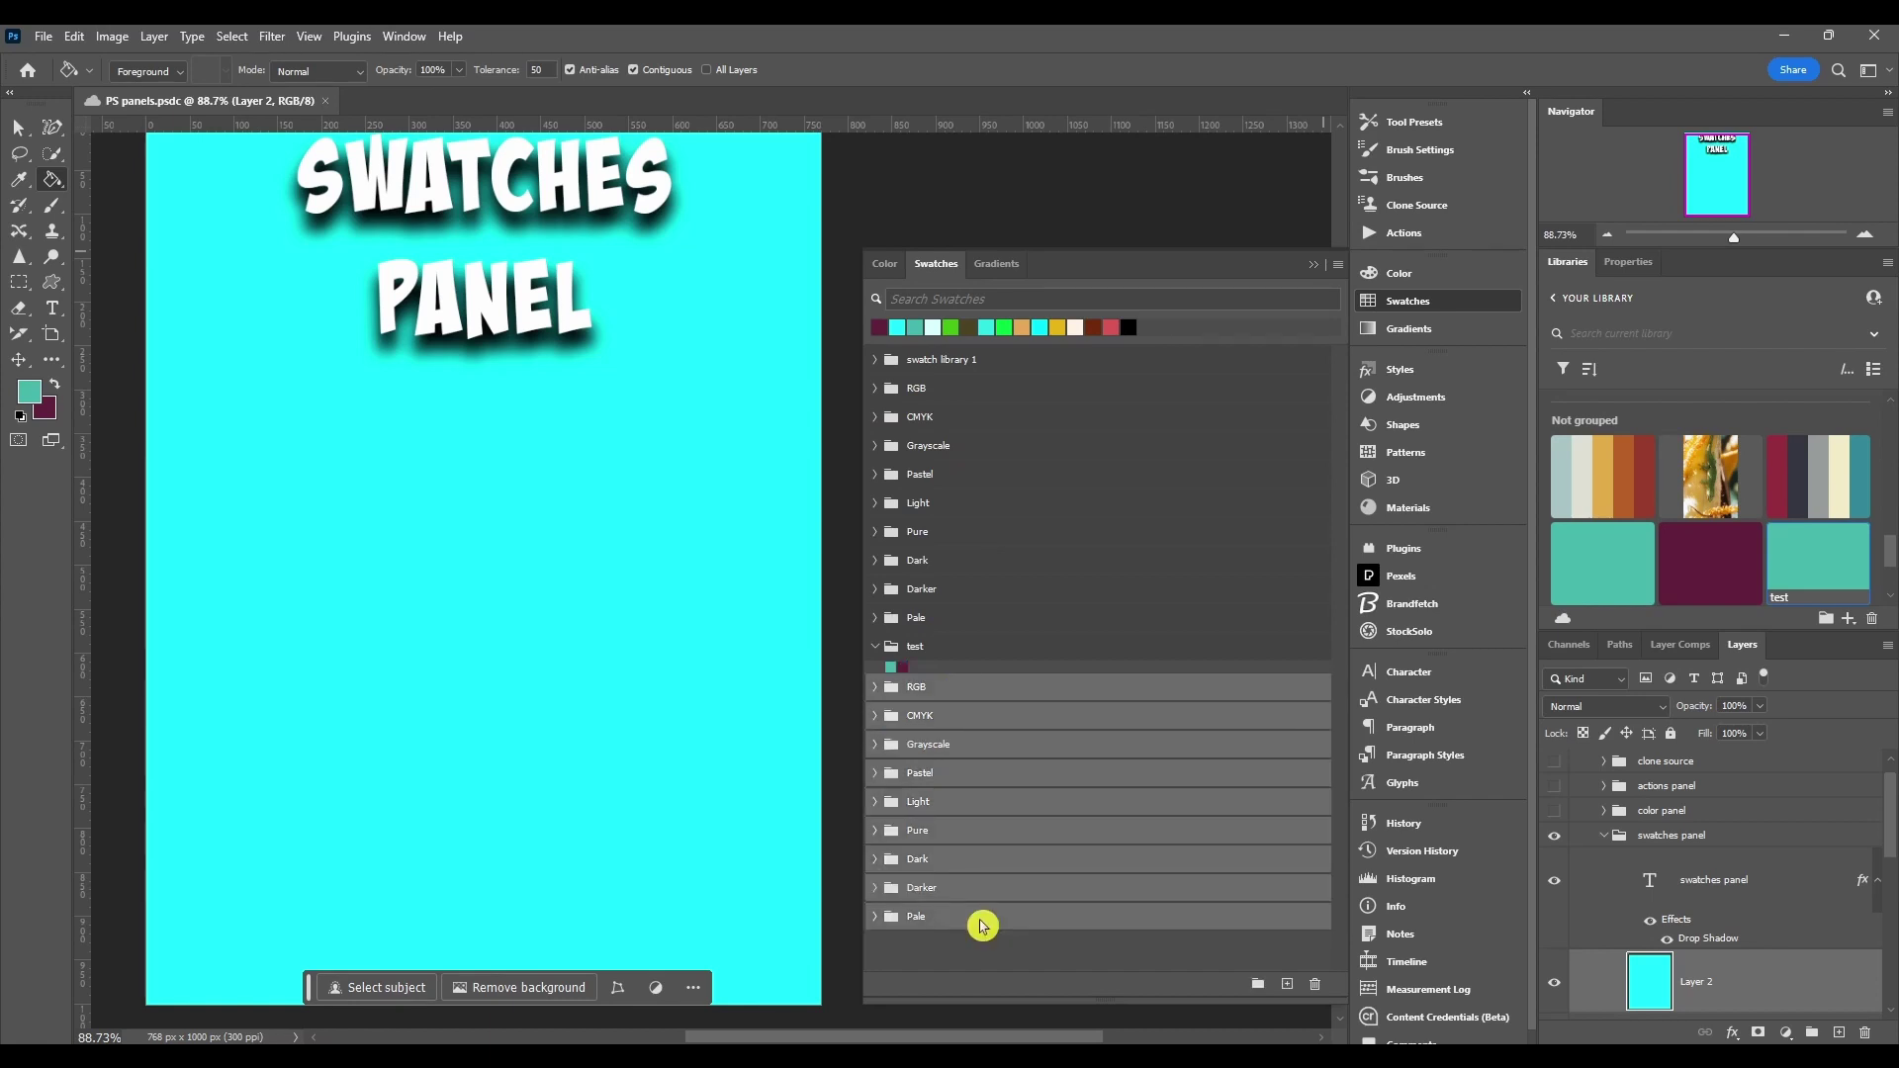
click(1314, 986)
click(857, 412)
- Expand the remaining default groups, starting with RGB and CMYK, to check their swatches, and collapse them again
click(878, 395)
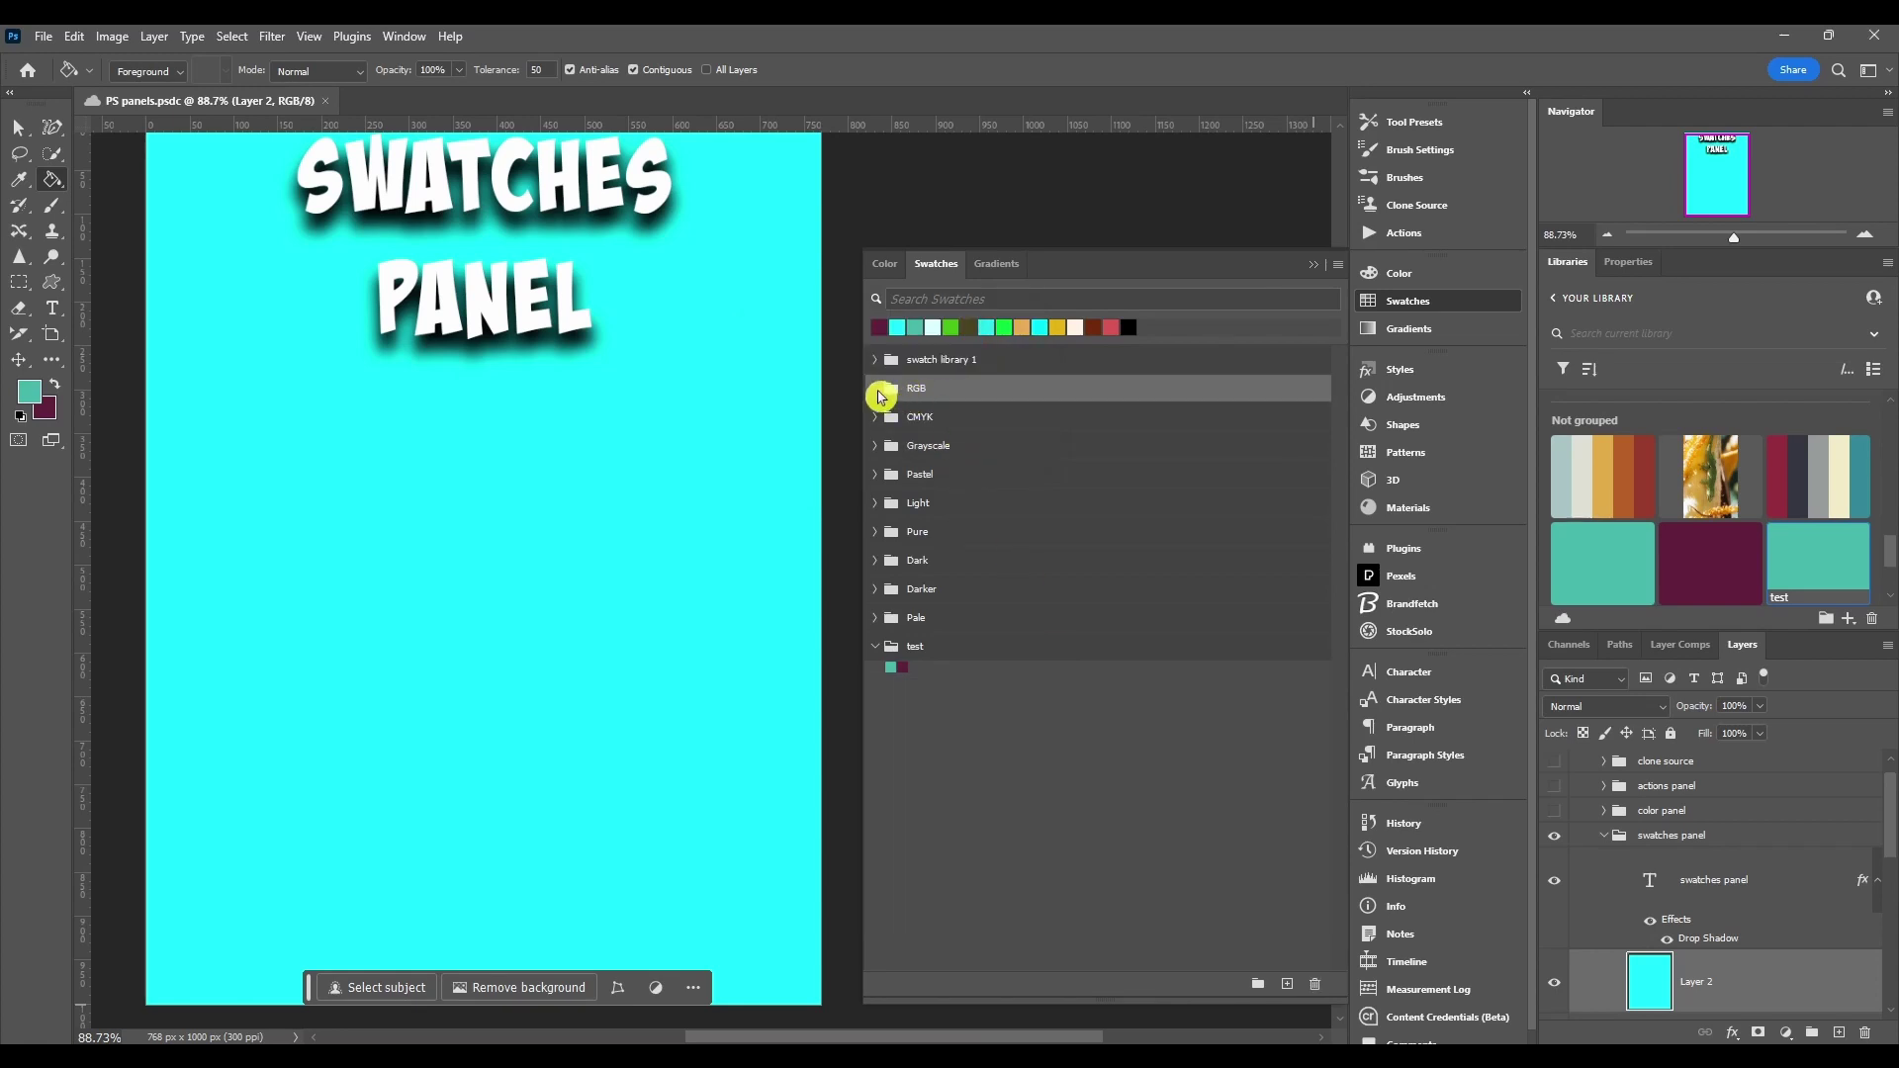
click(879, 394)
click(875, 428)
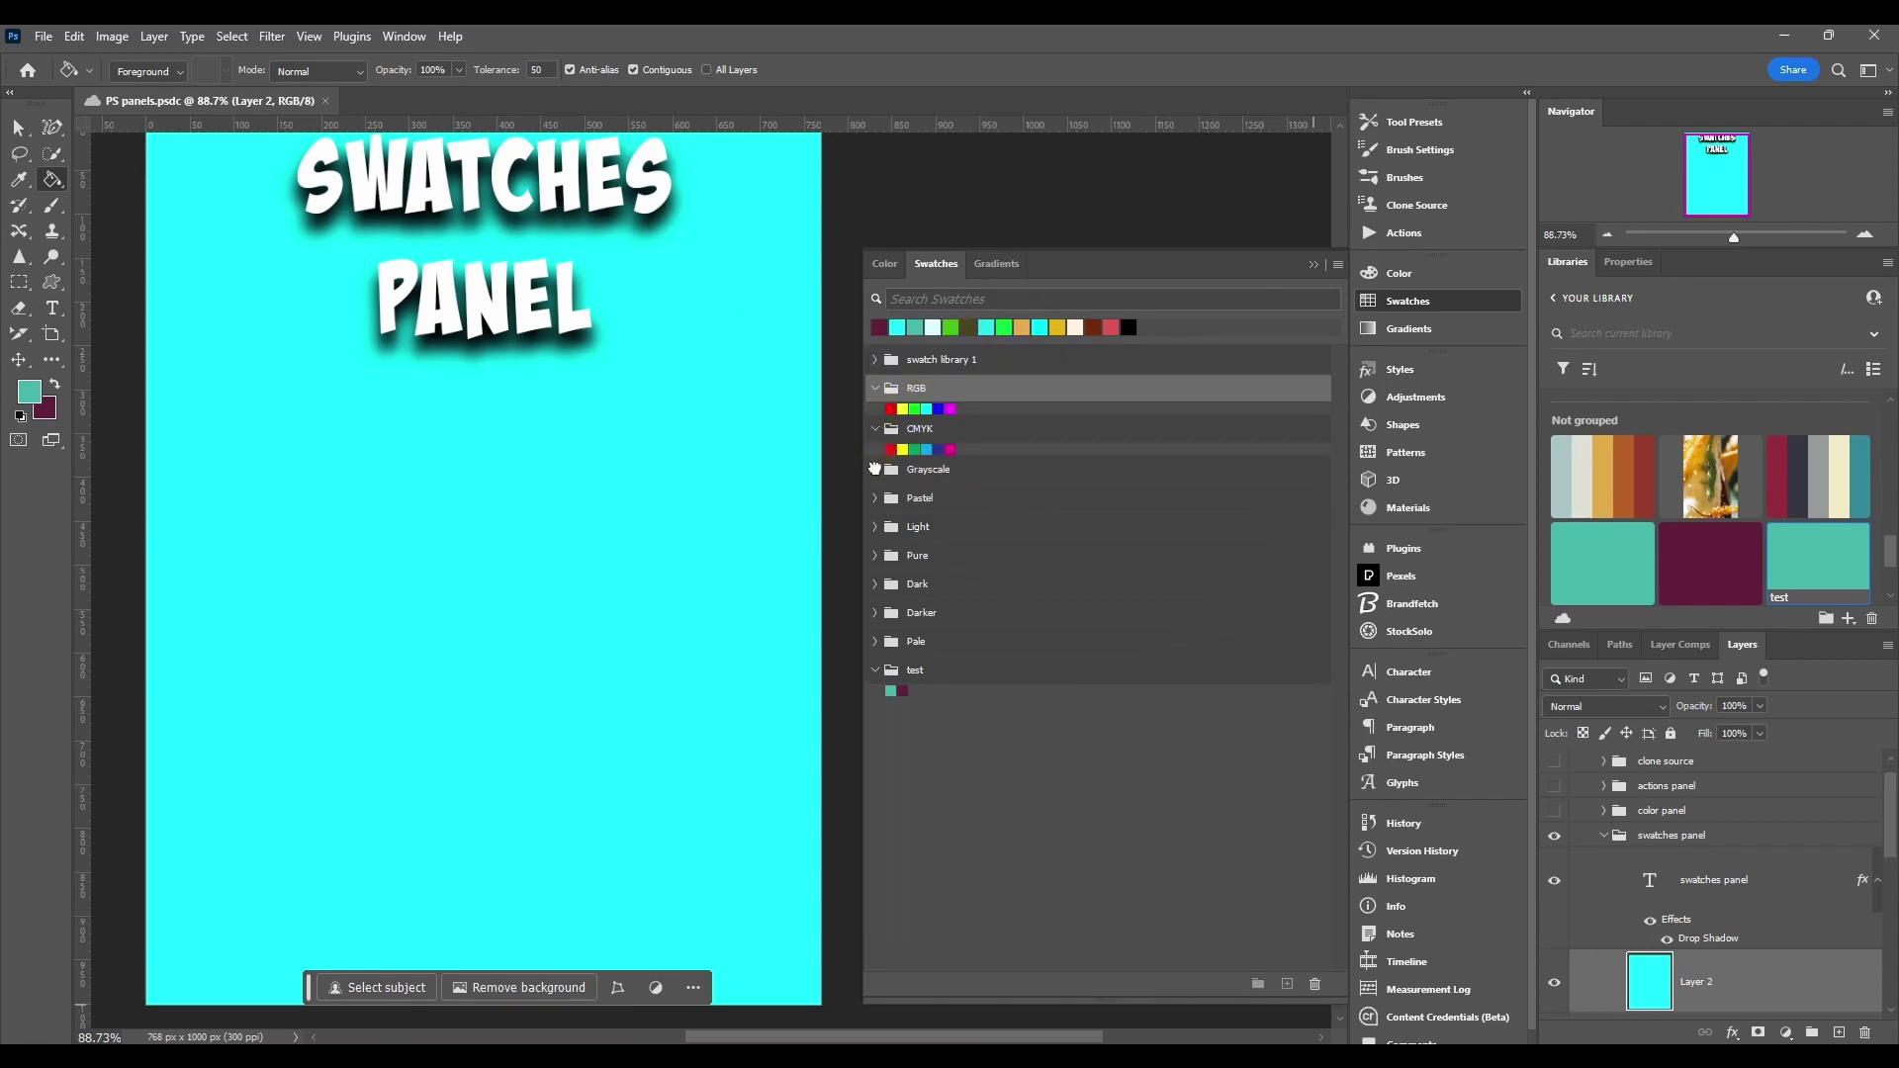
click(874, 469)
click(874, 519)
click(874, 550)
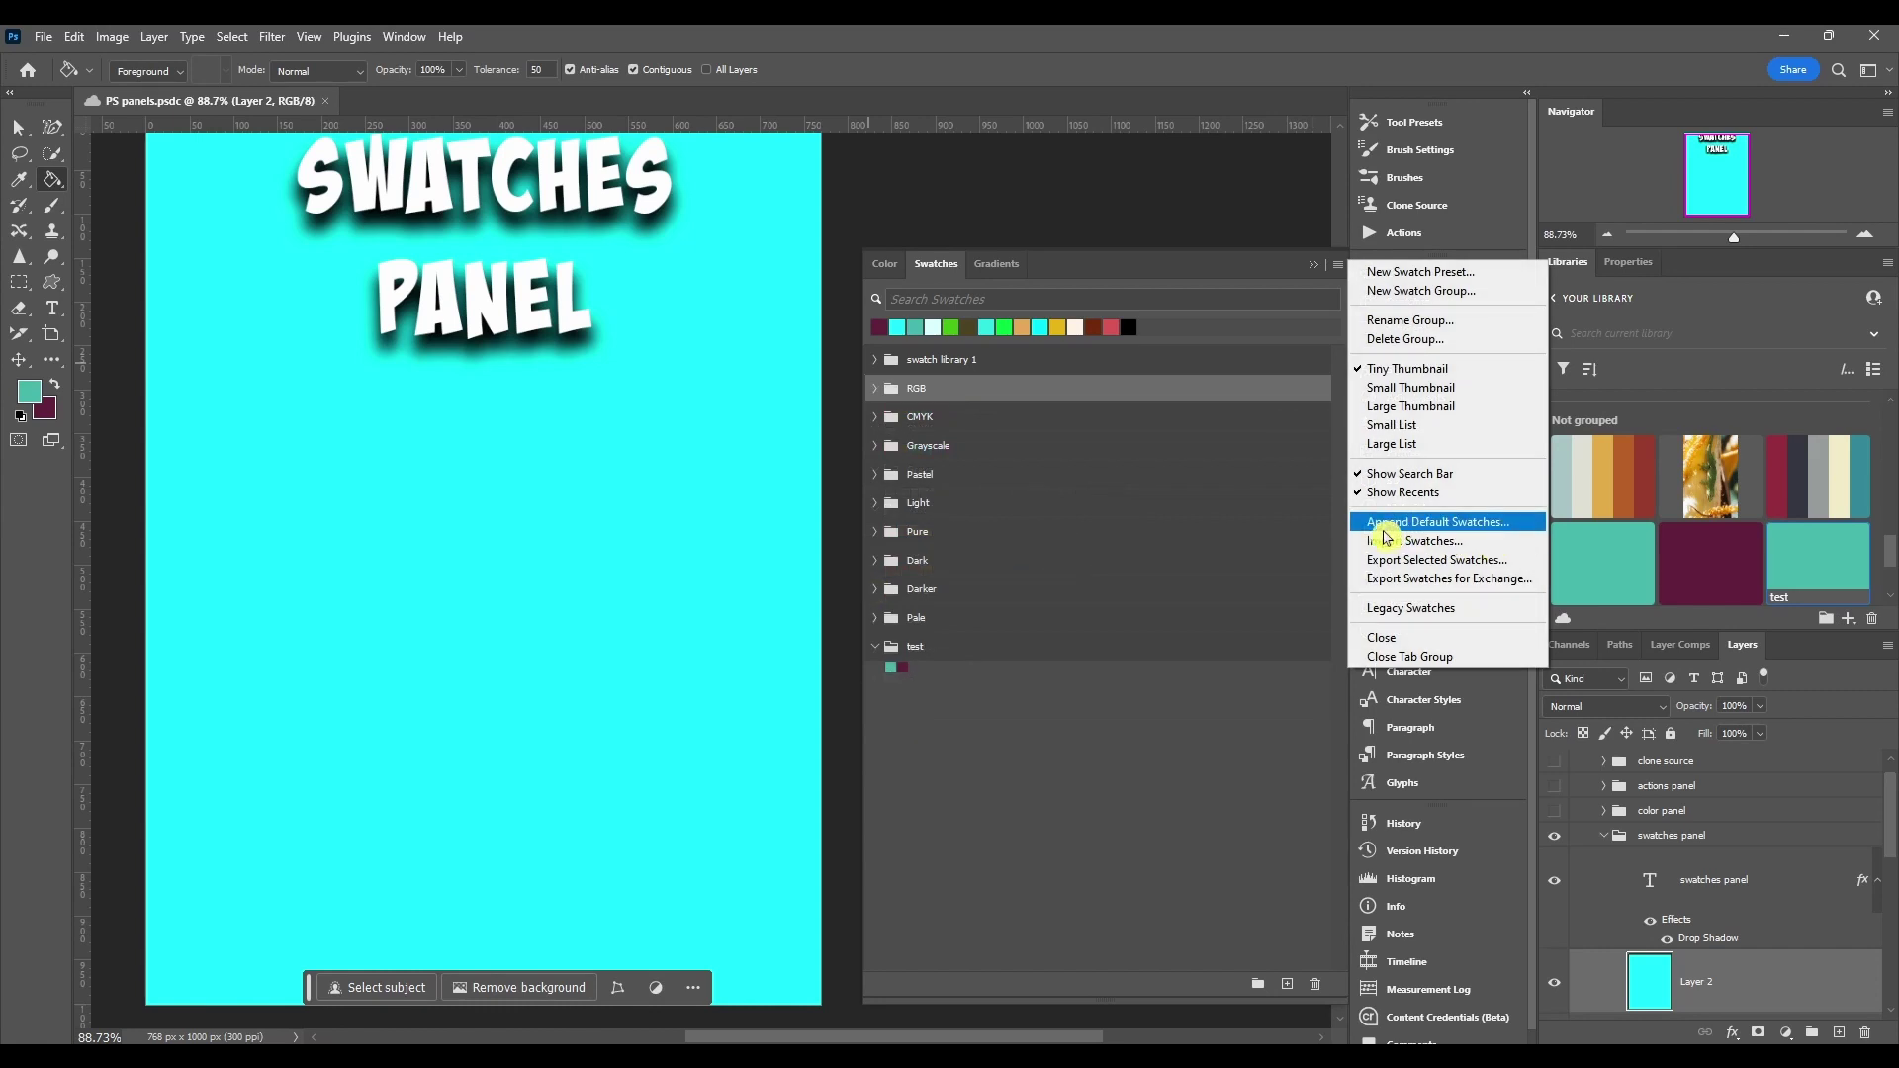
- Review the file types for importing swatches, list the Swatch Exchange (*.ASE) files, and close the dialog without importing
click(1476, 548)
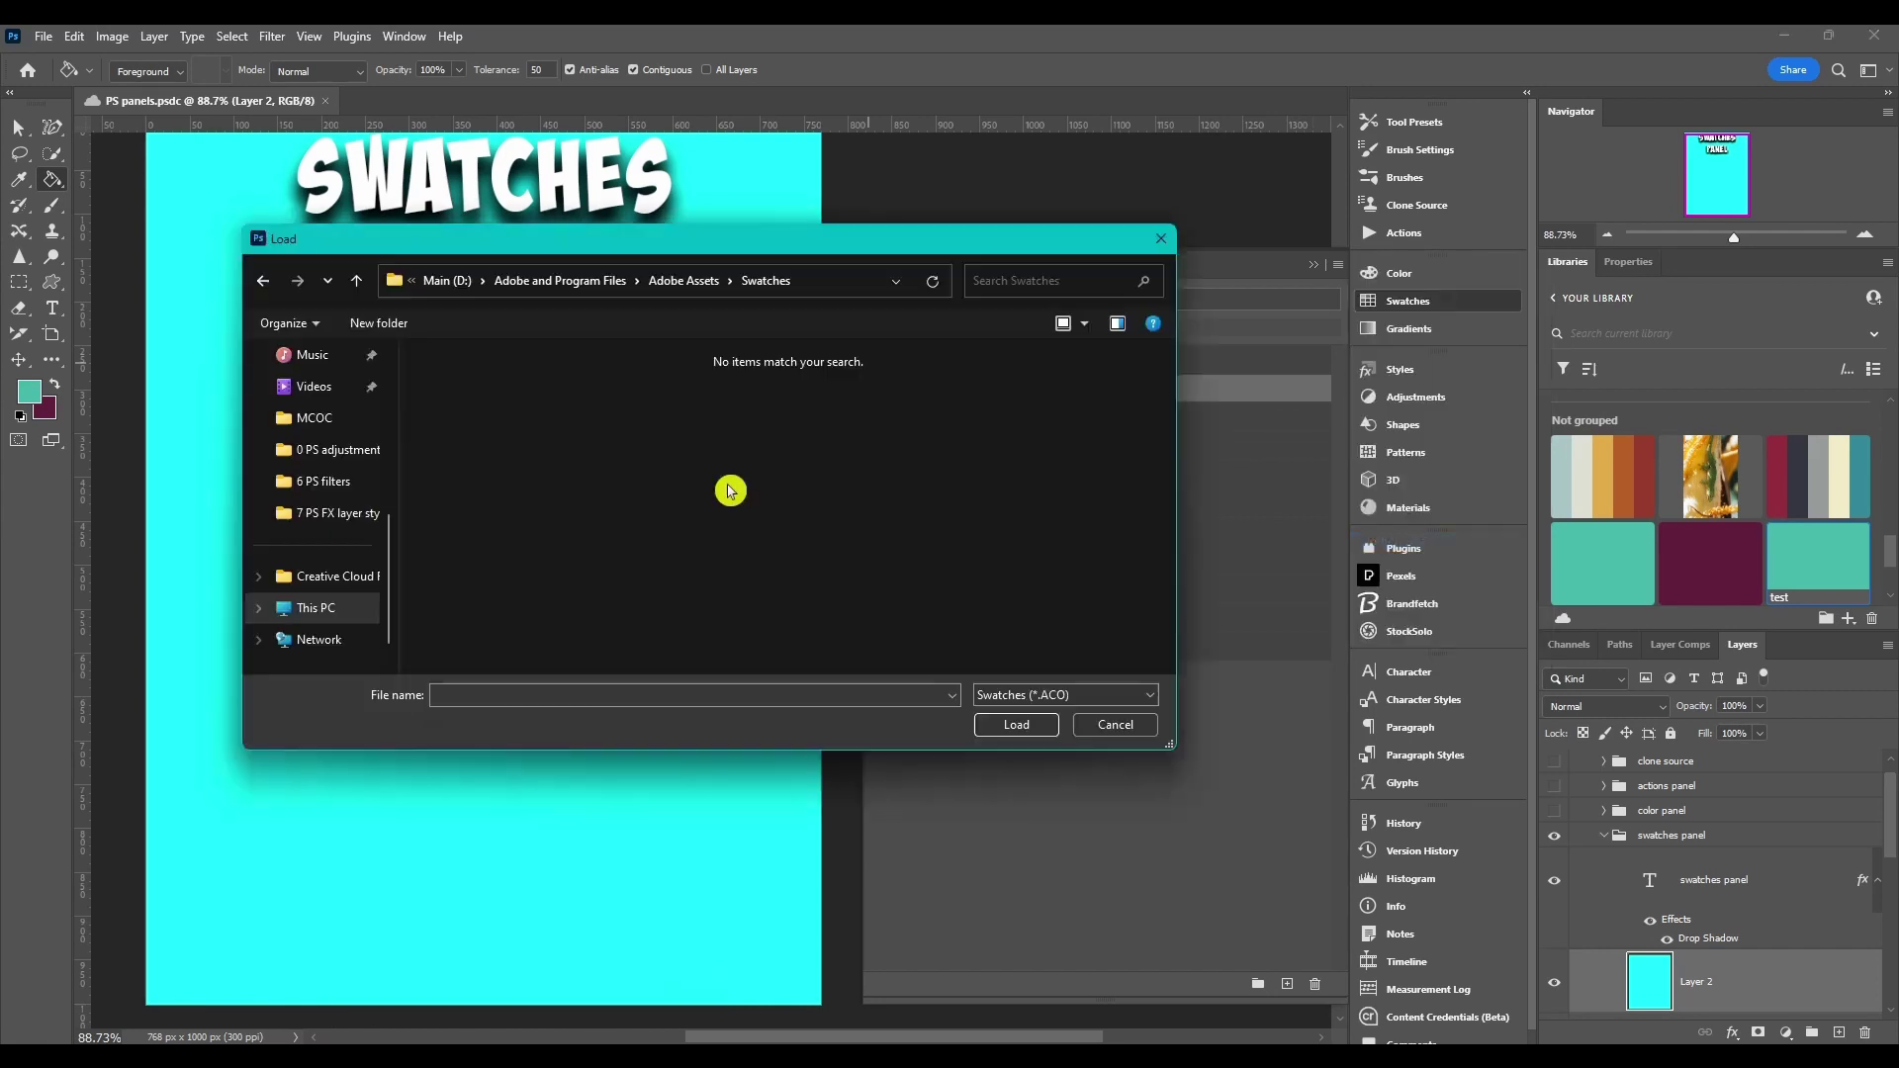
mouse_move(495, 243)
mouse_down()
mouse_move(577, 254)
mouse_move(492, 231)
mouse_up()
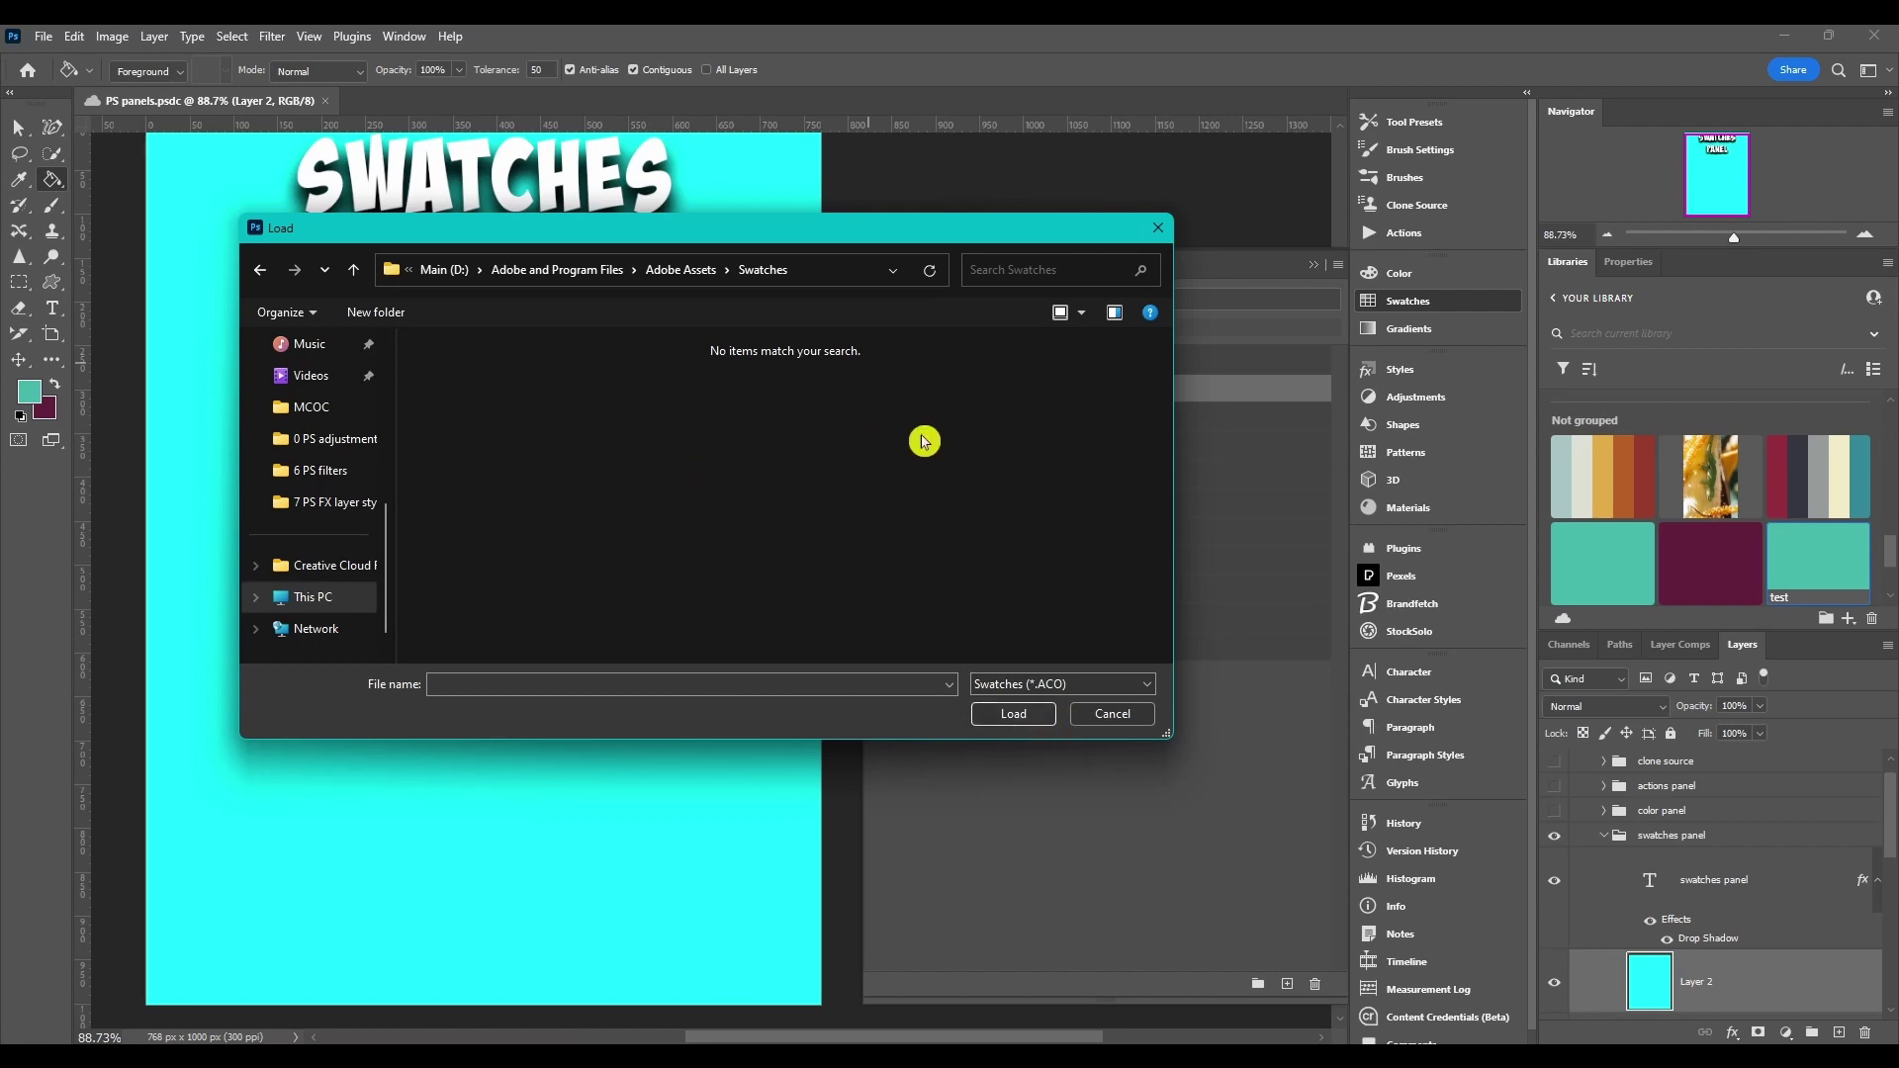
click(1087, 685)
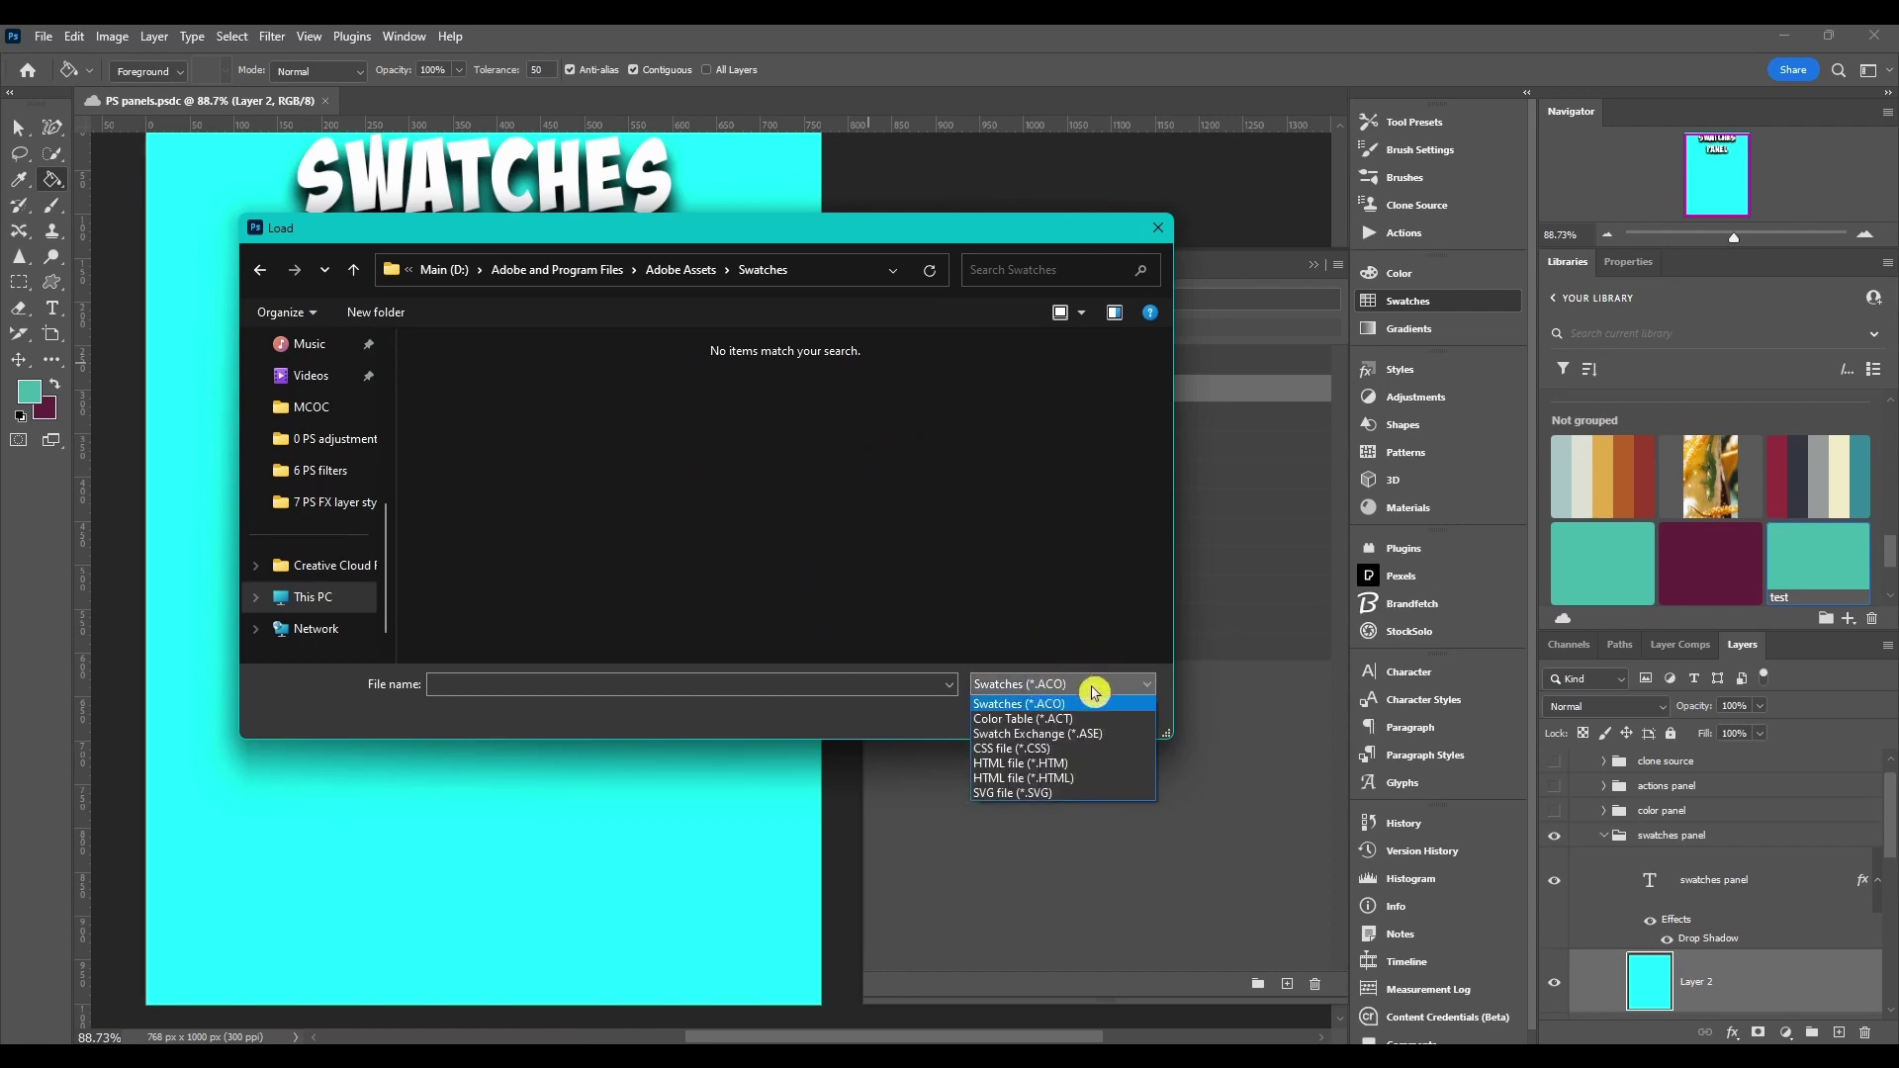
click(992, 733)
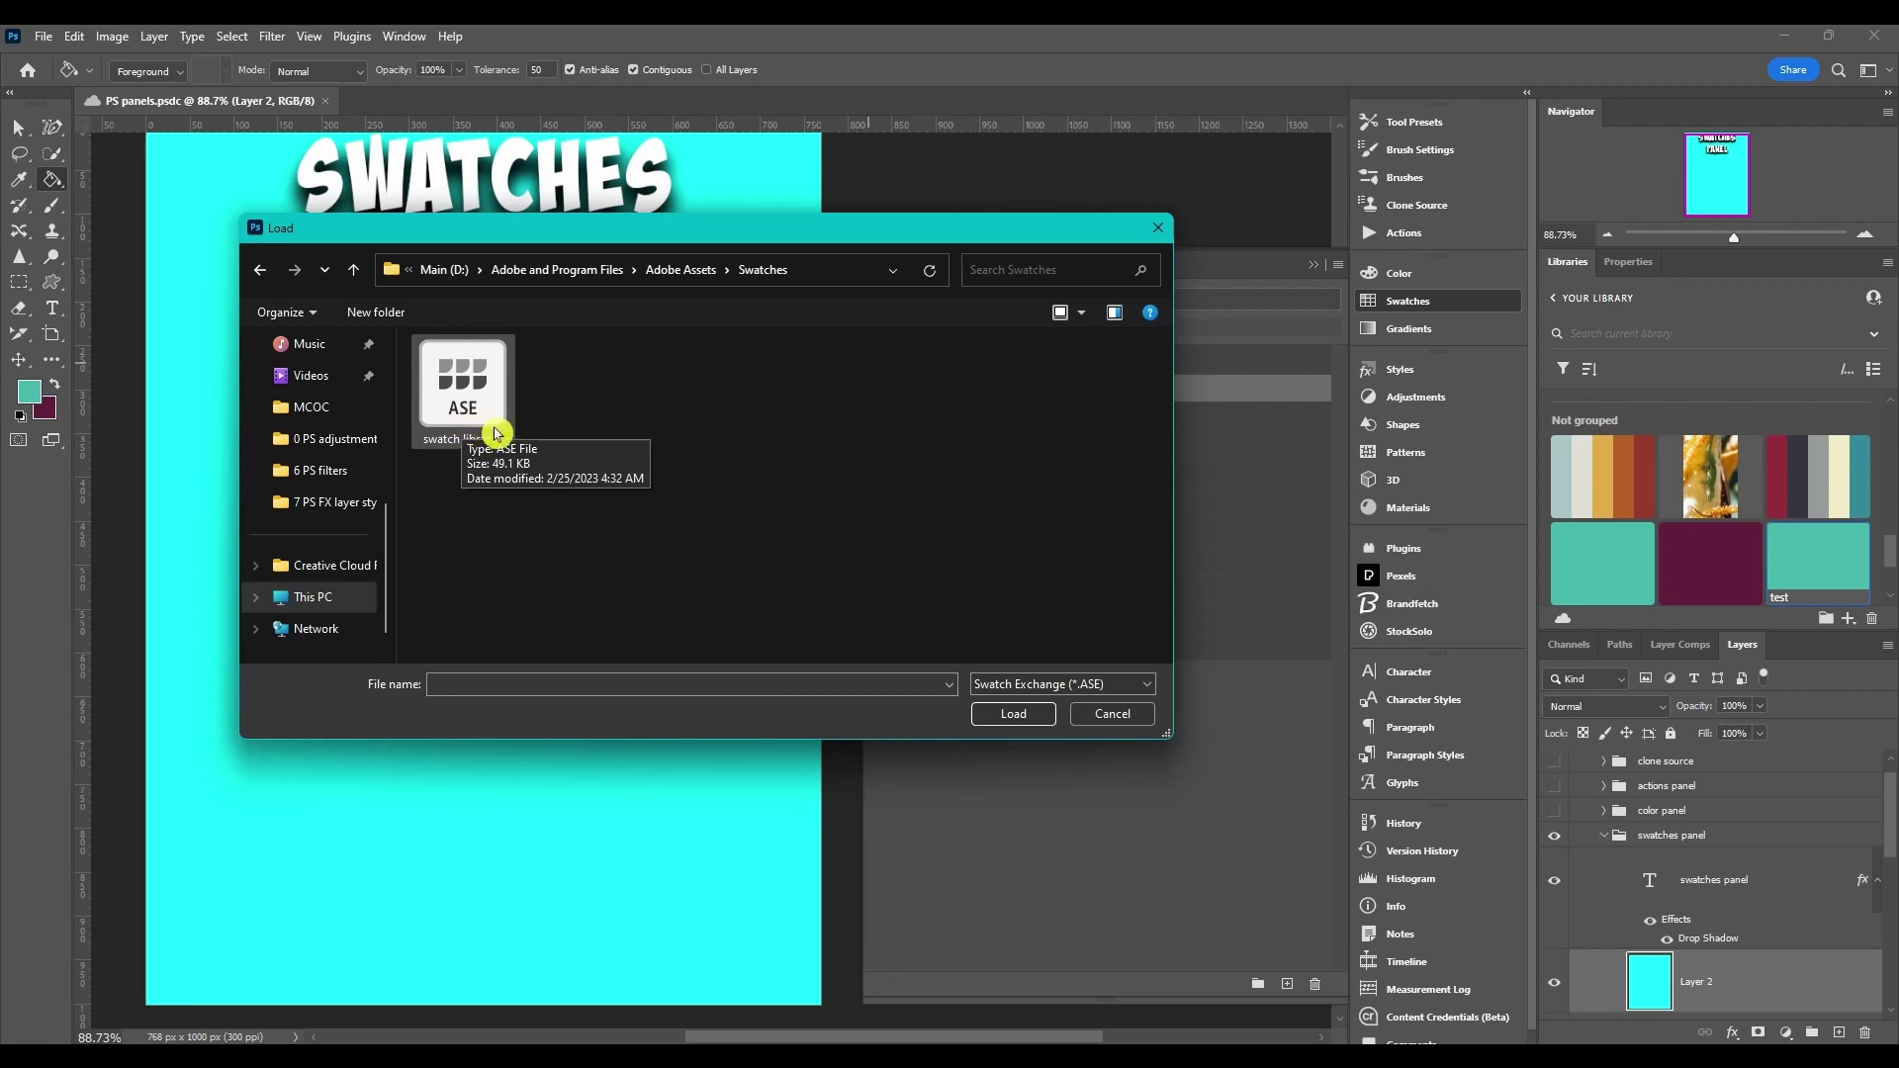
click(1035, 683)
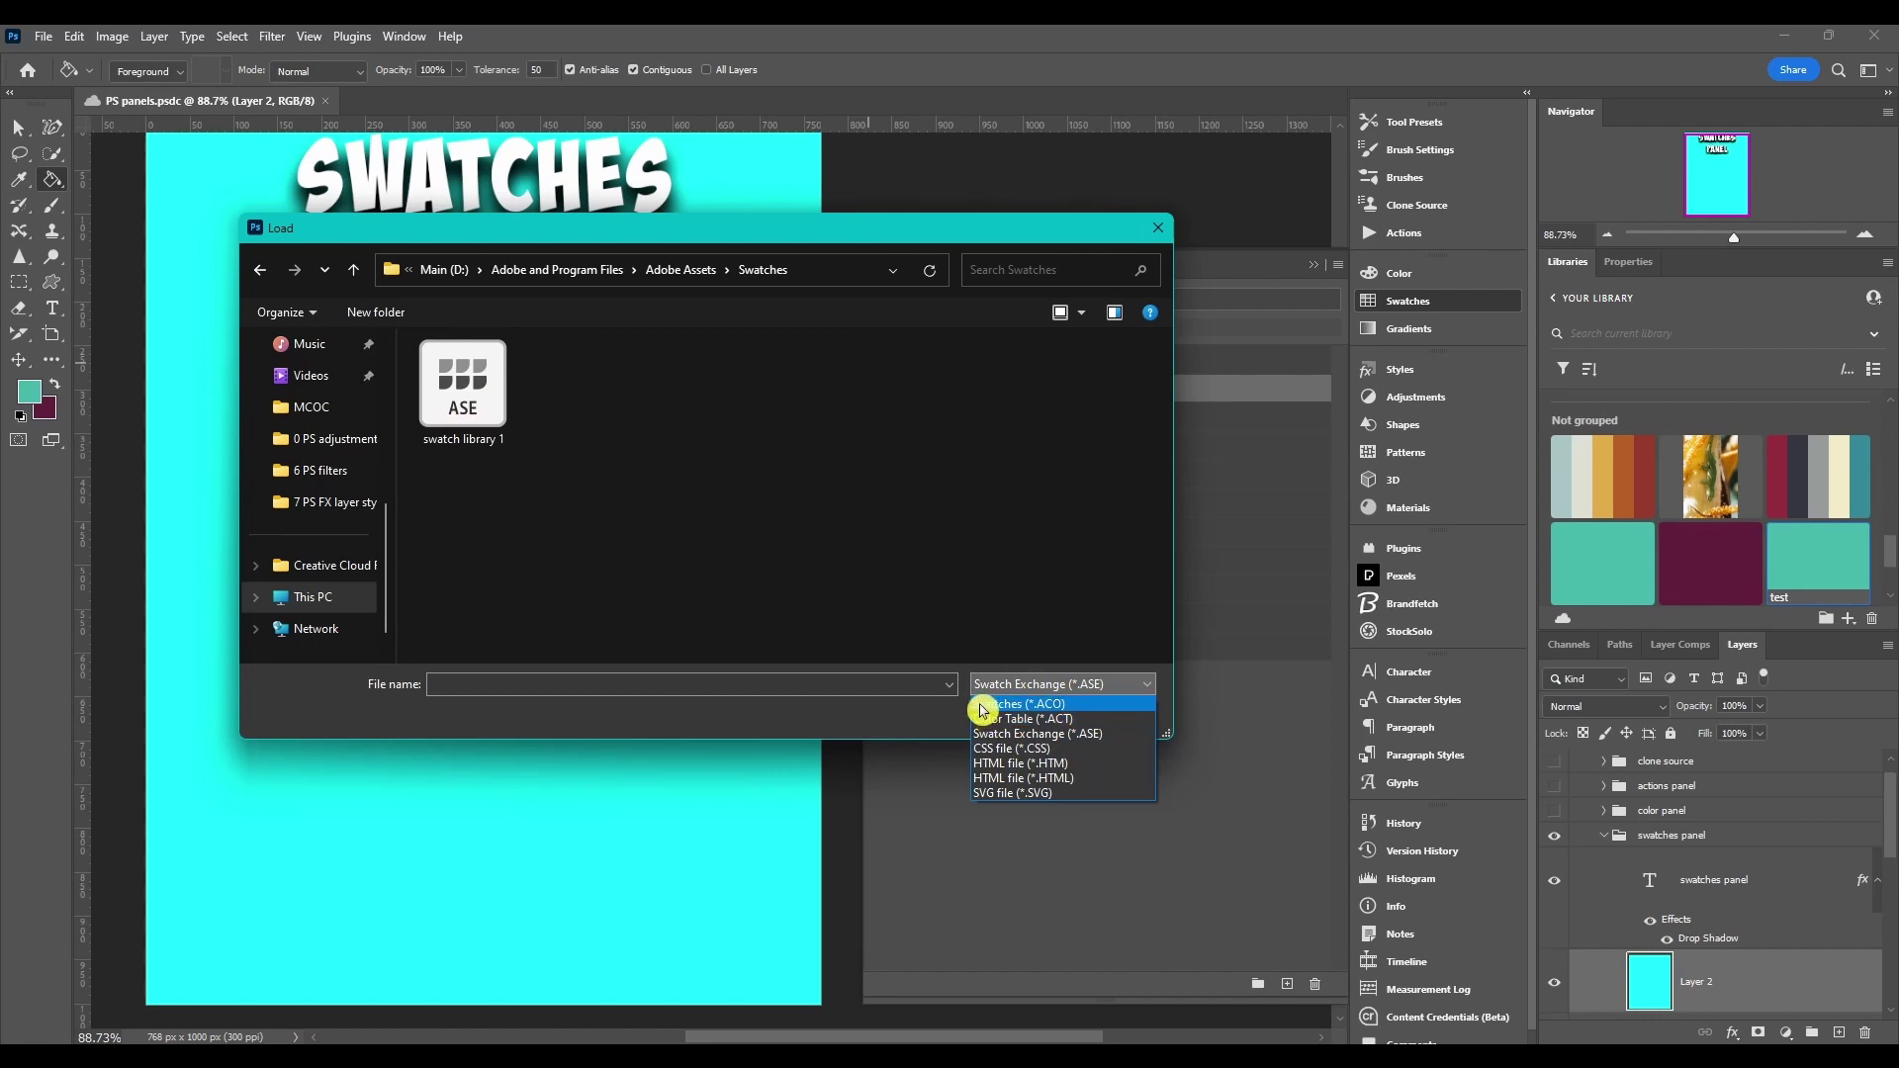
click(698, 542)
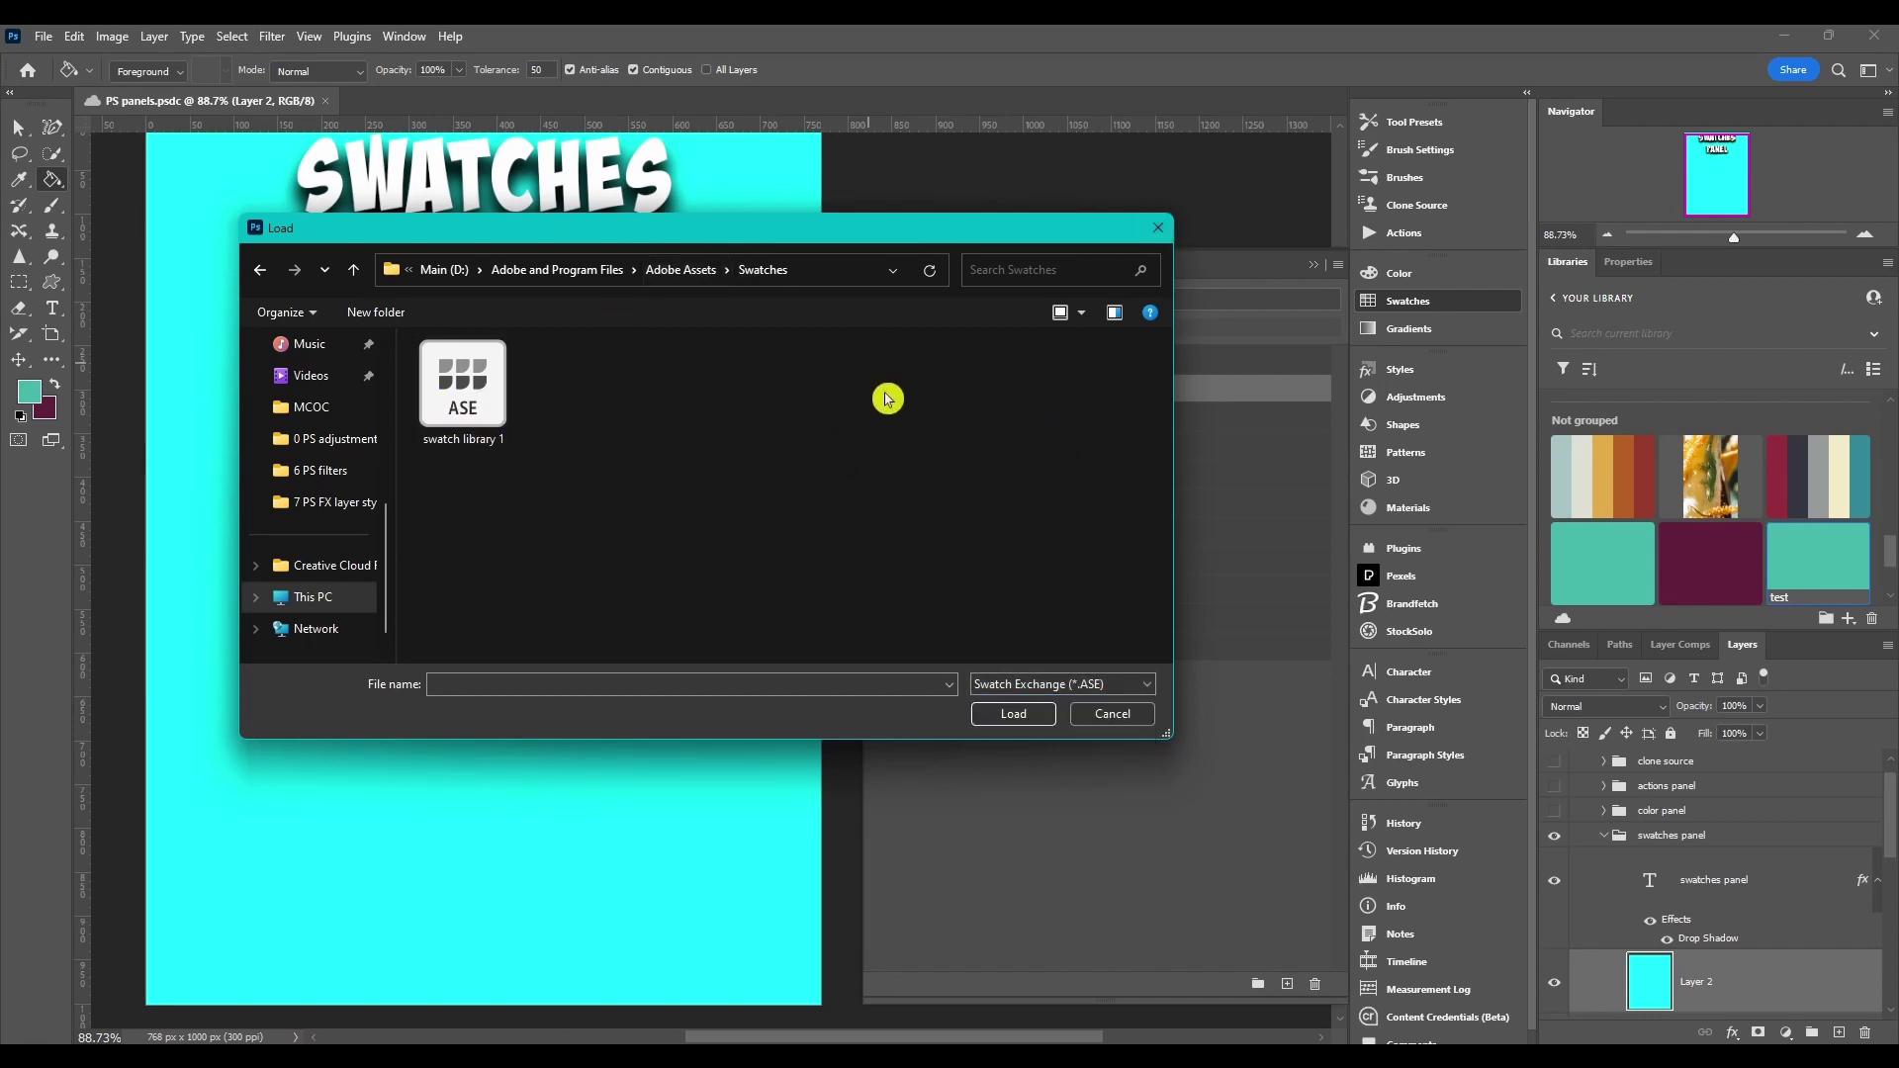
click(1162, 232)
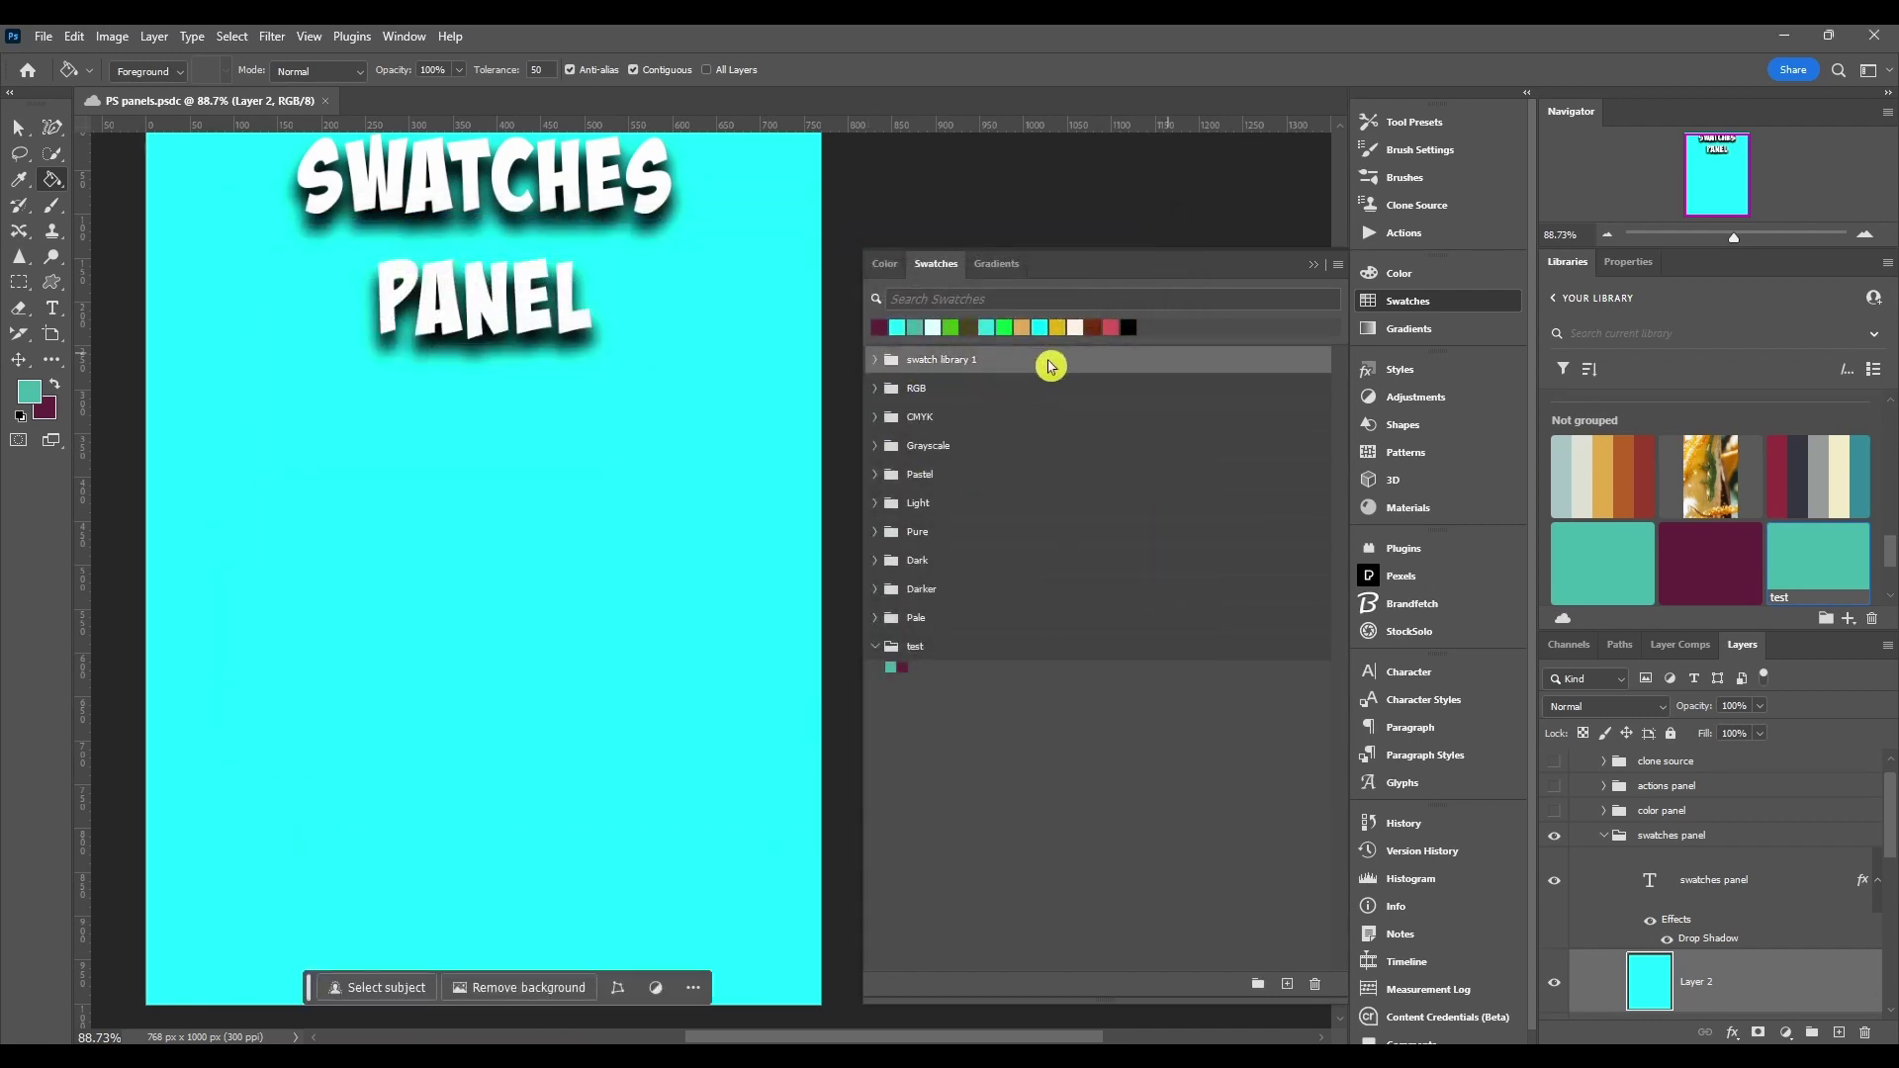
- Expand the swatch library 1 group and set the background colour to one of its near-white swatches
click(1336, 265)
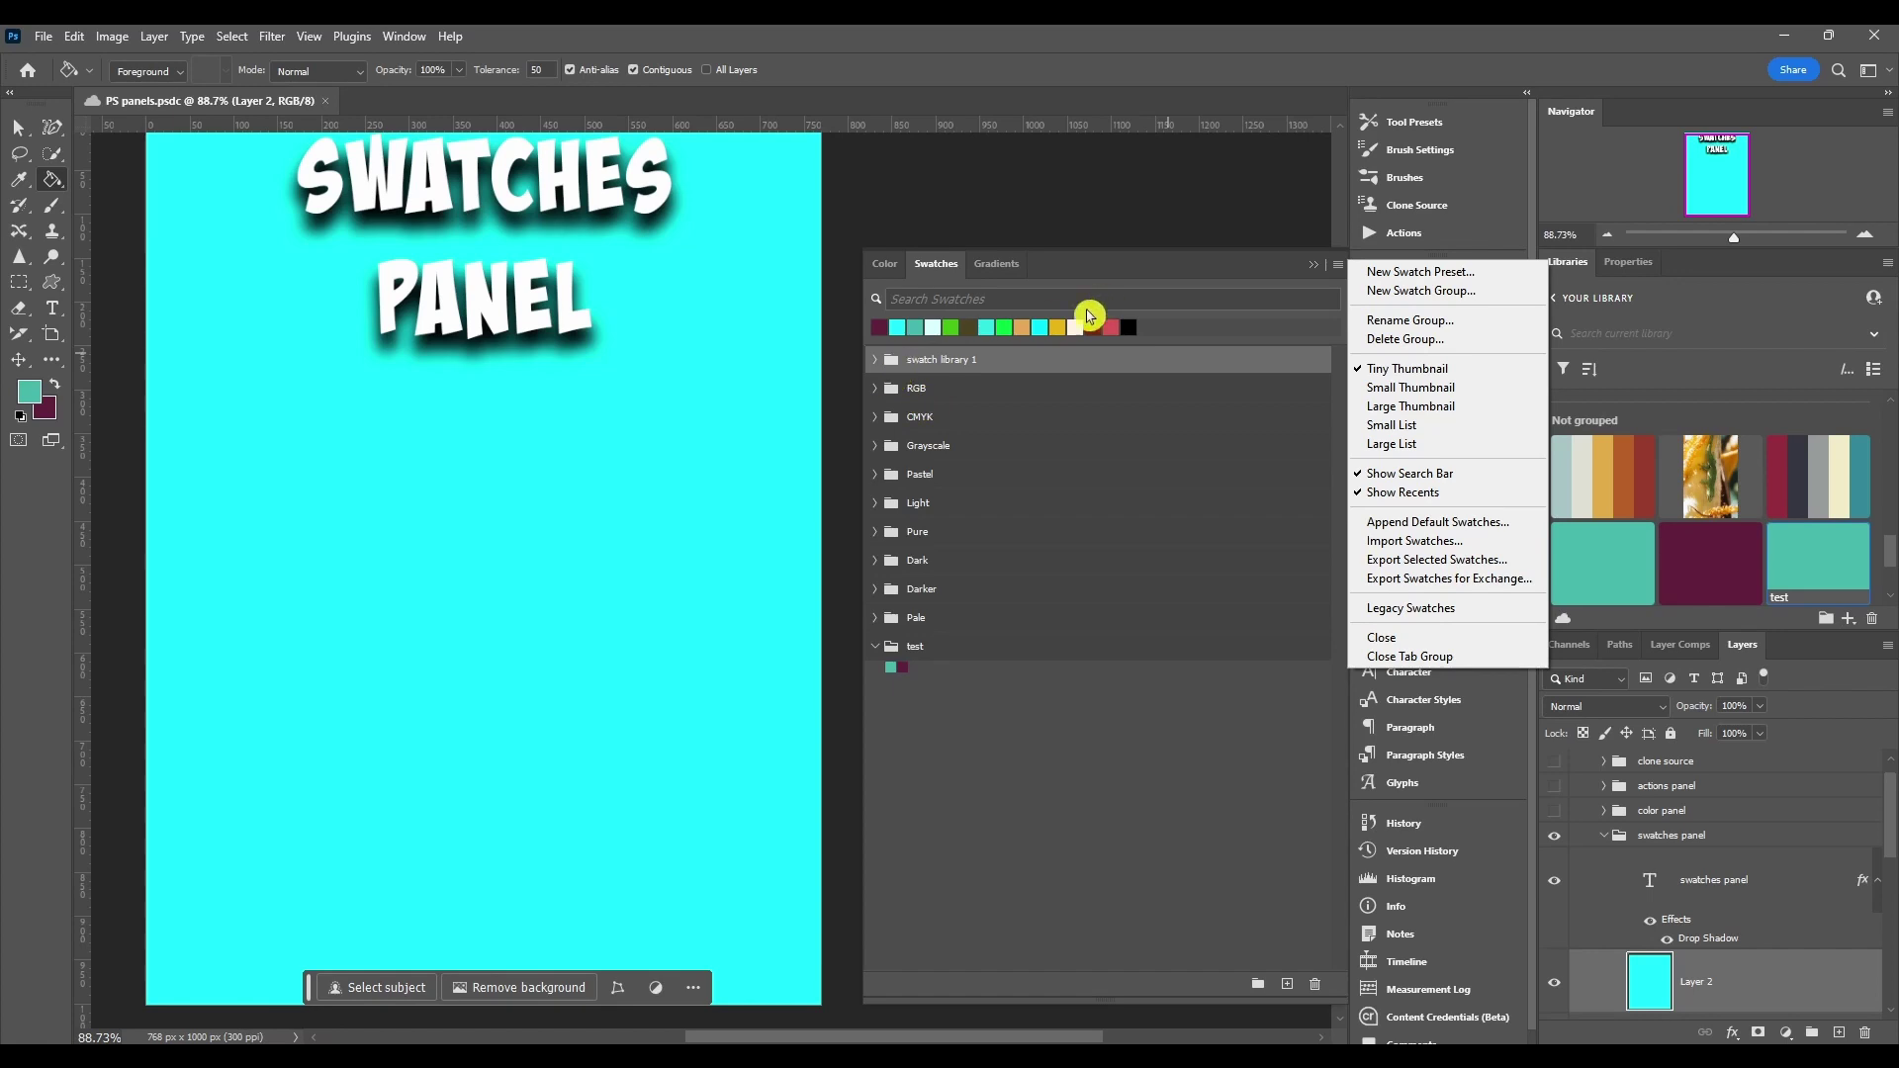
click(876, 366)
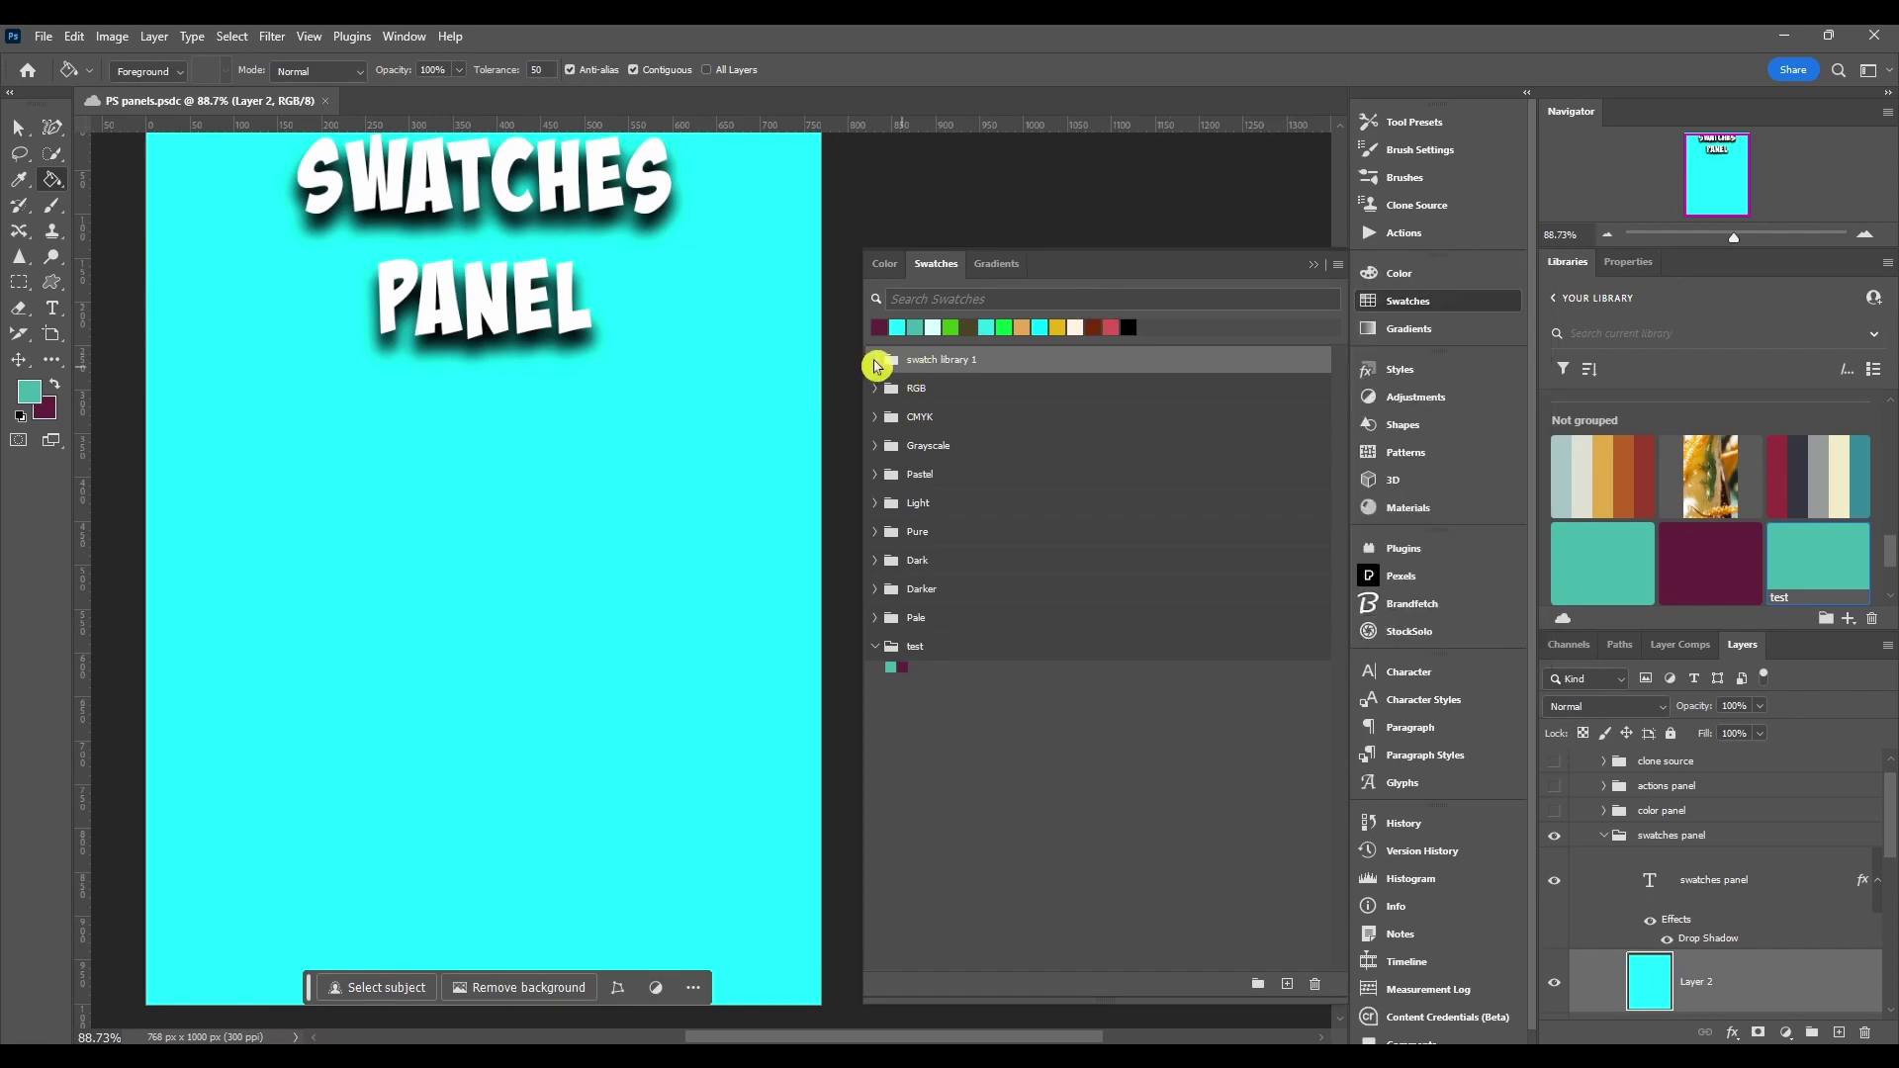
click(876, 364)
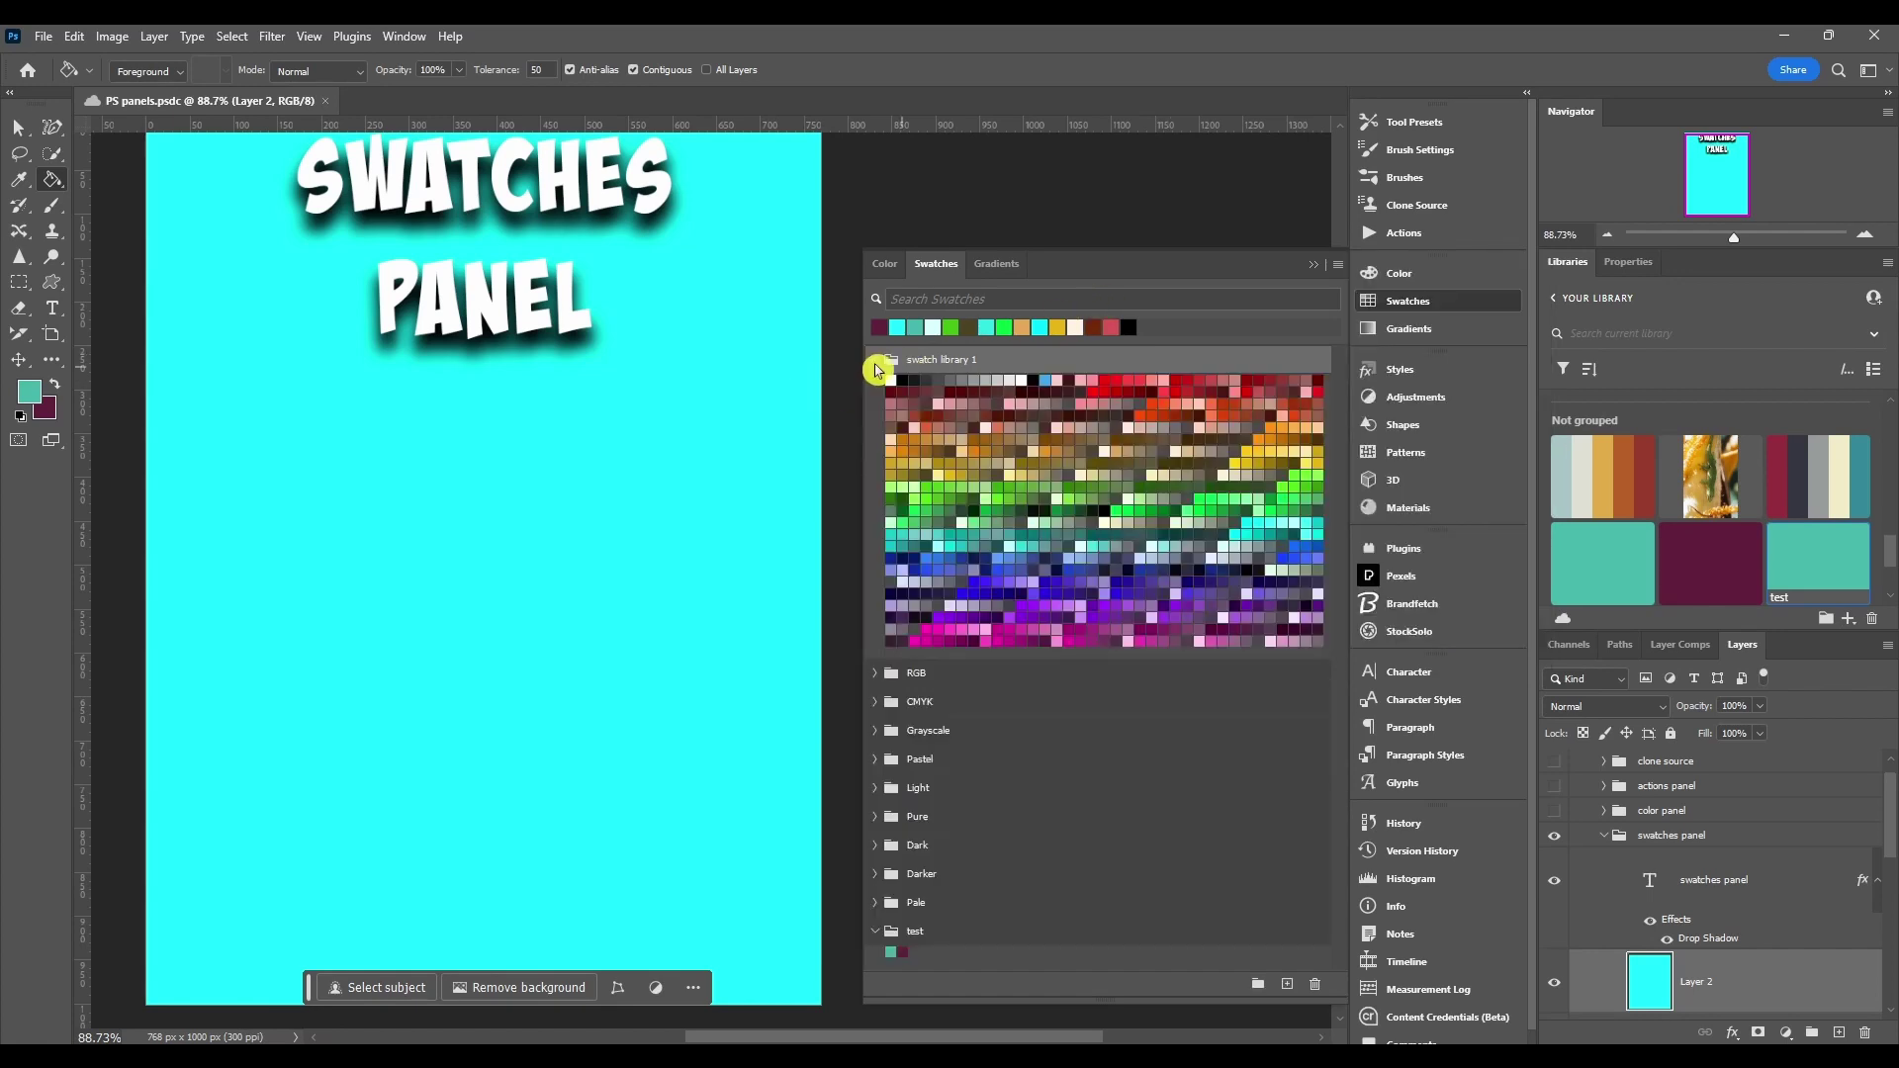
ctrl+click(1185, 612)
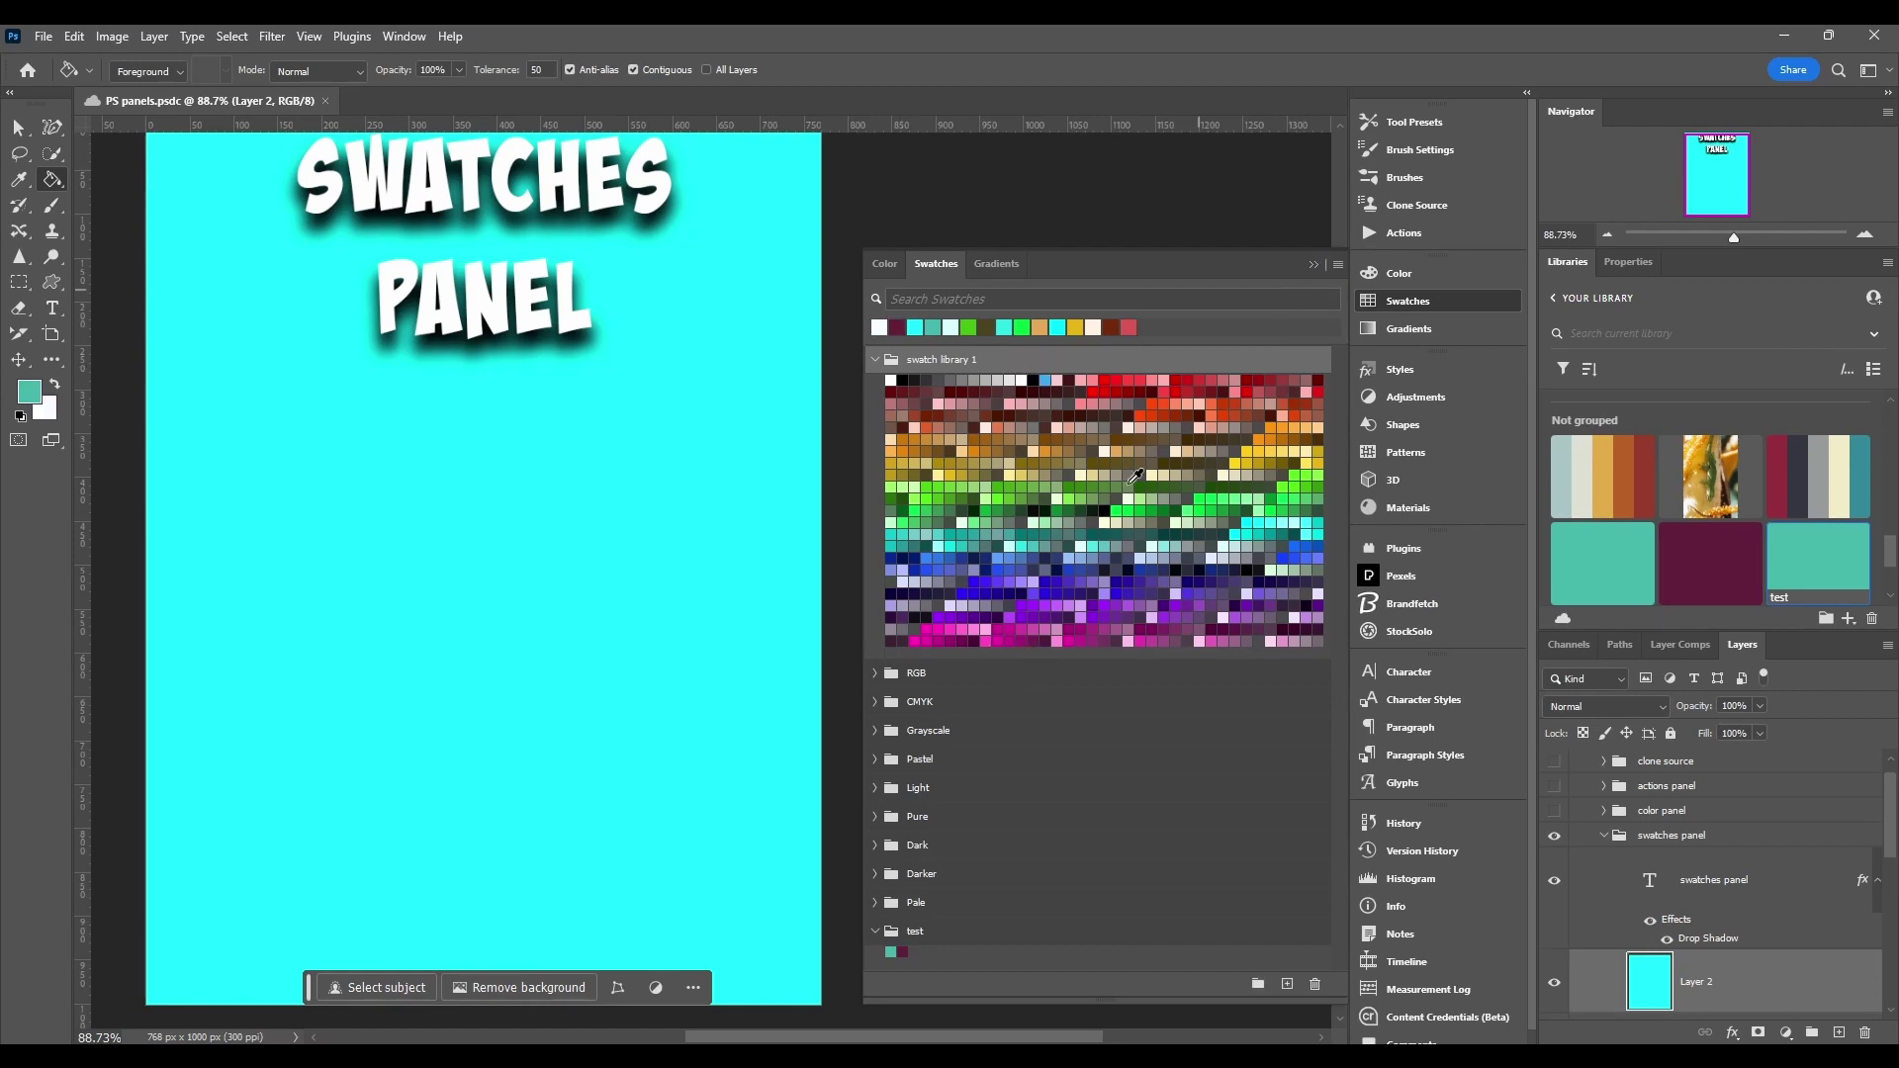
- Check which file type Export Selected Swatches offers for the swatch library 1 group, select Swatches (*.ACO), and leave without saving
click(873, 364)
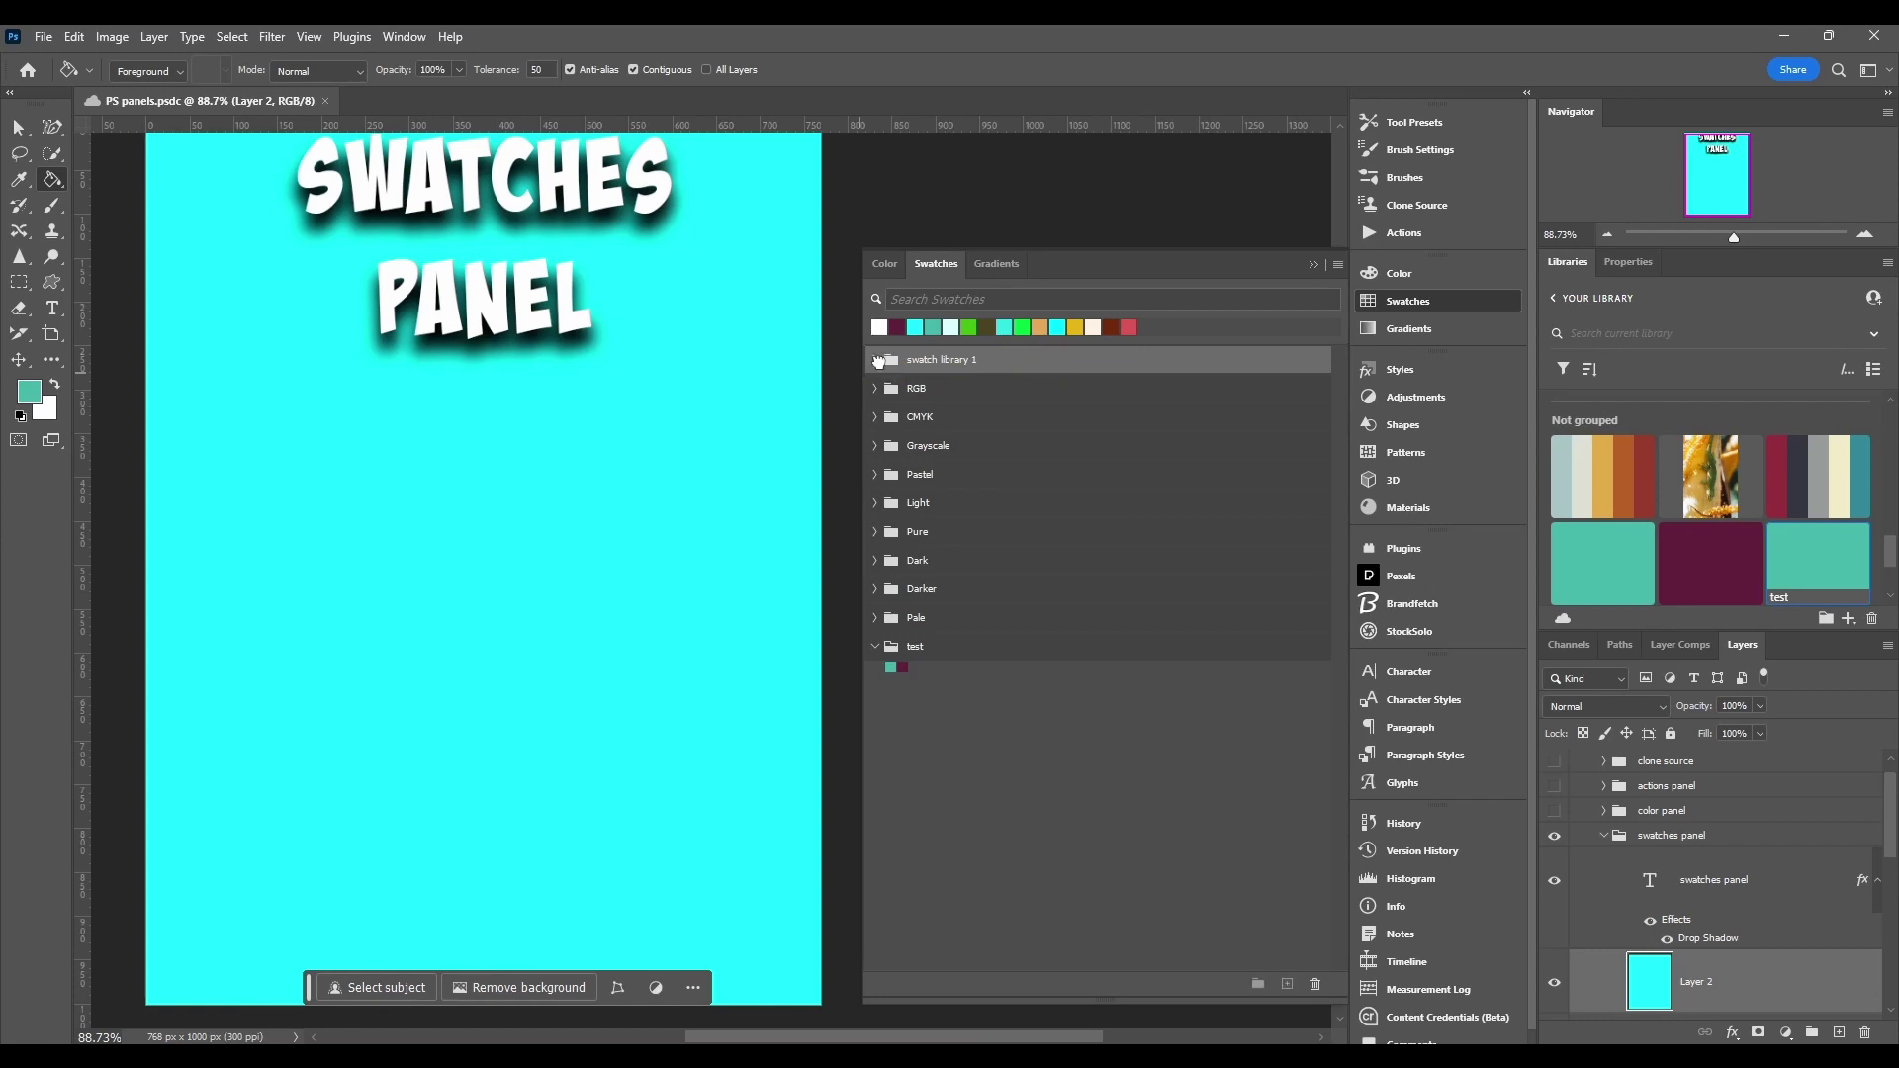
click(877, 361)
click(1337, 264)
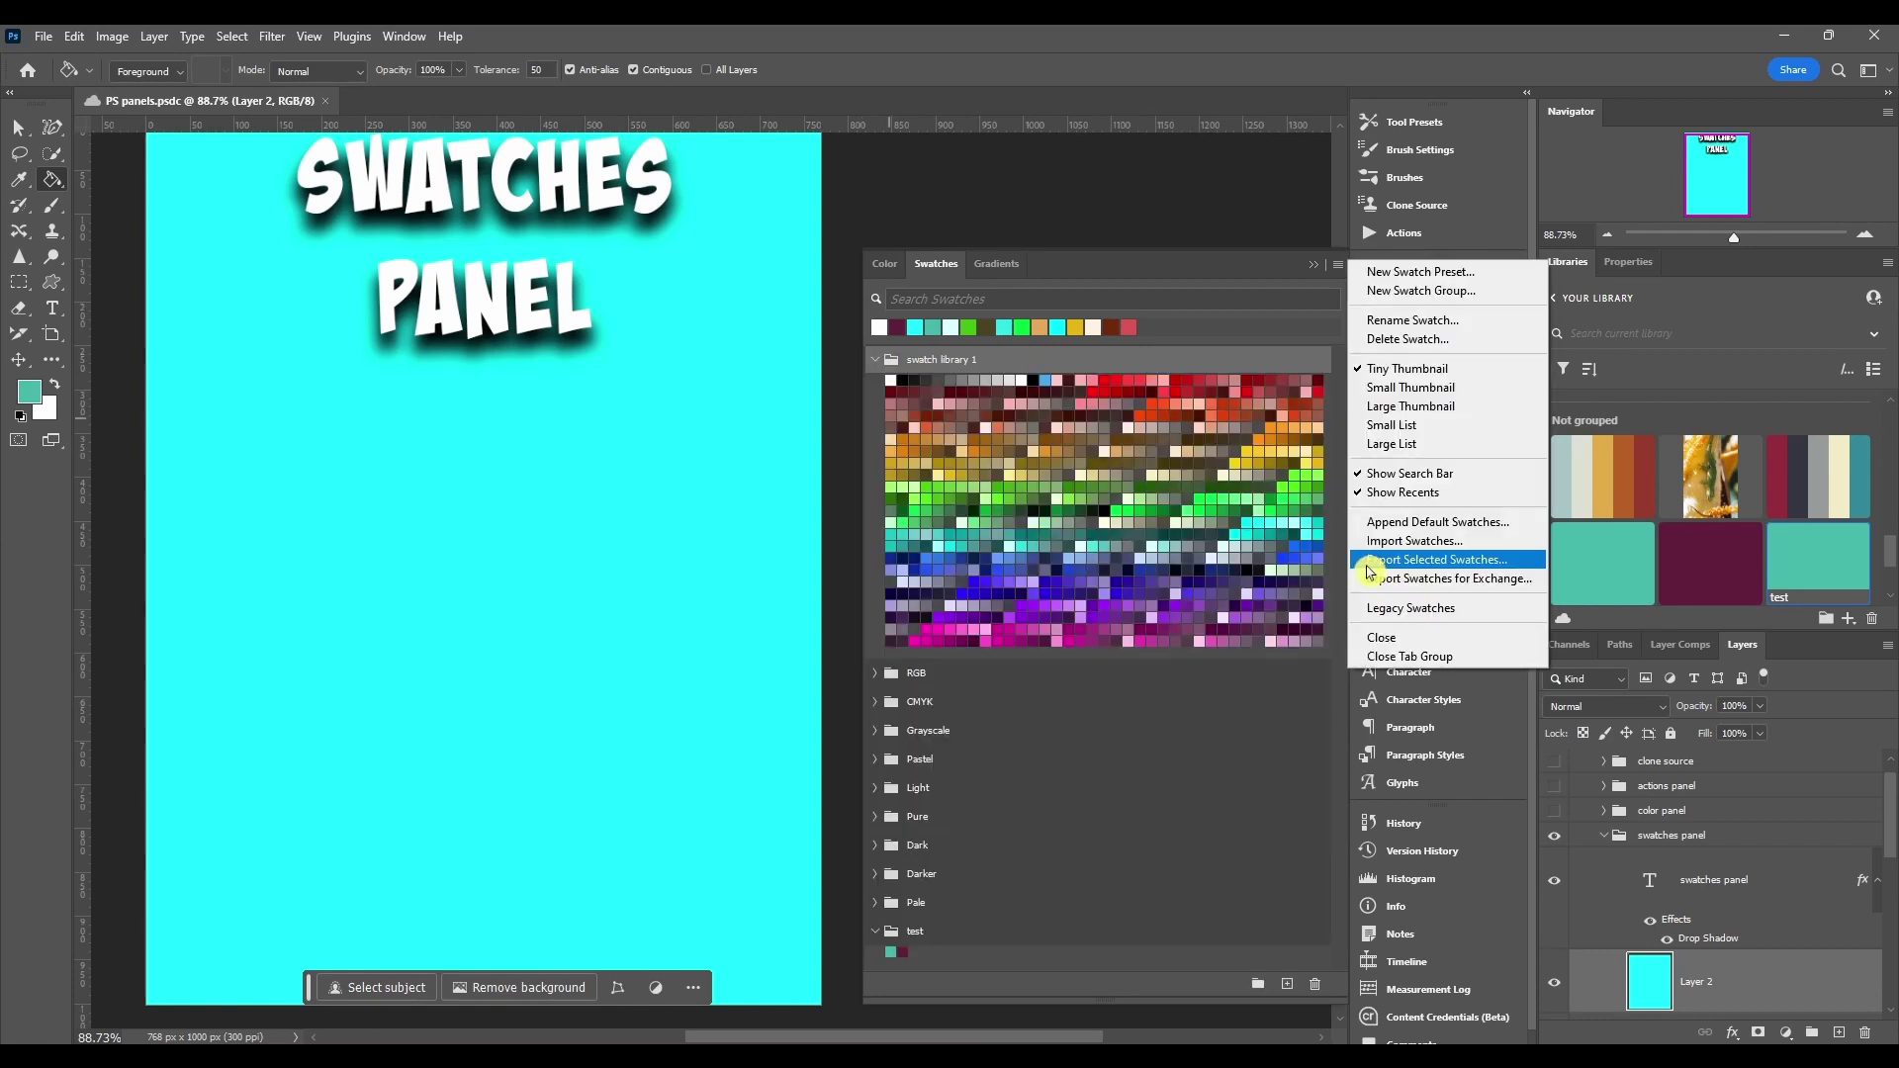
click(1434, 562)
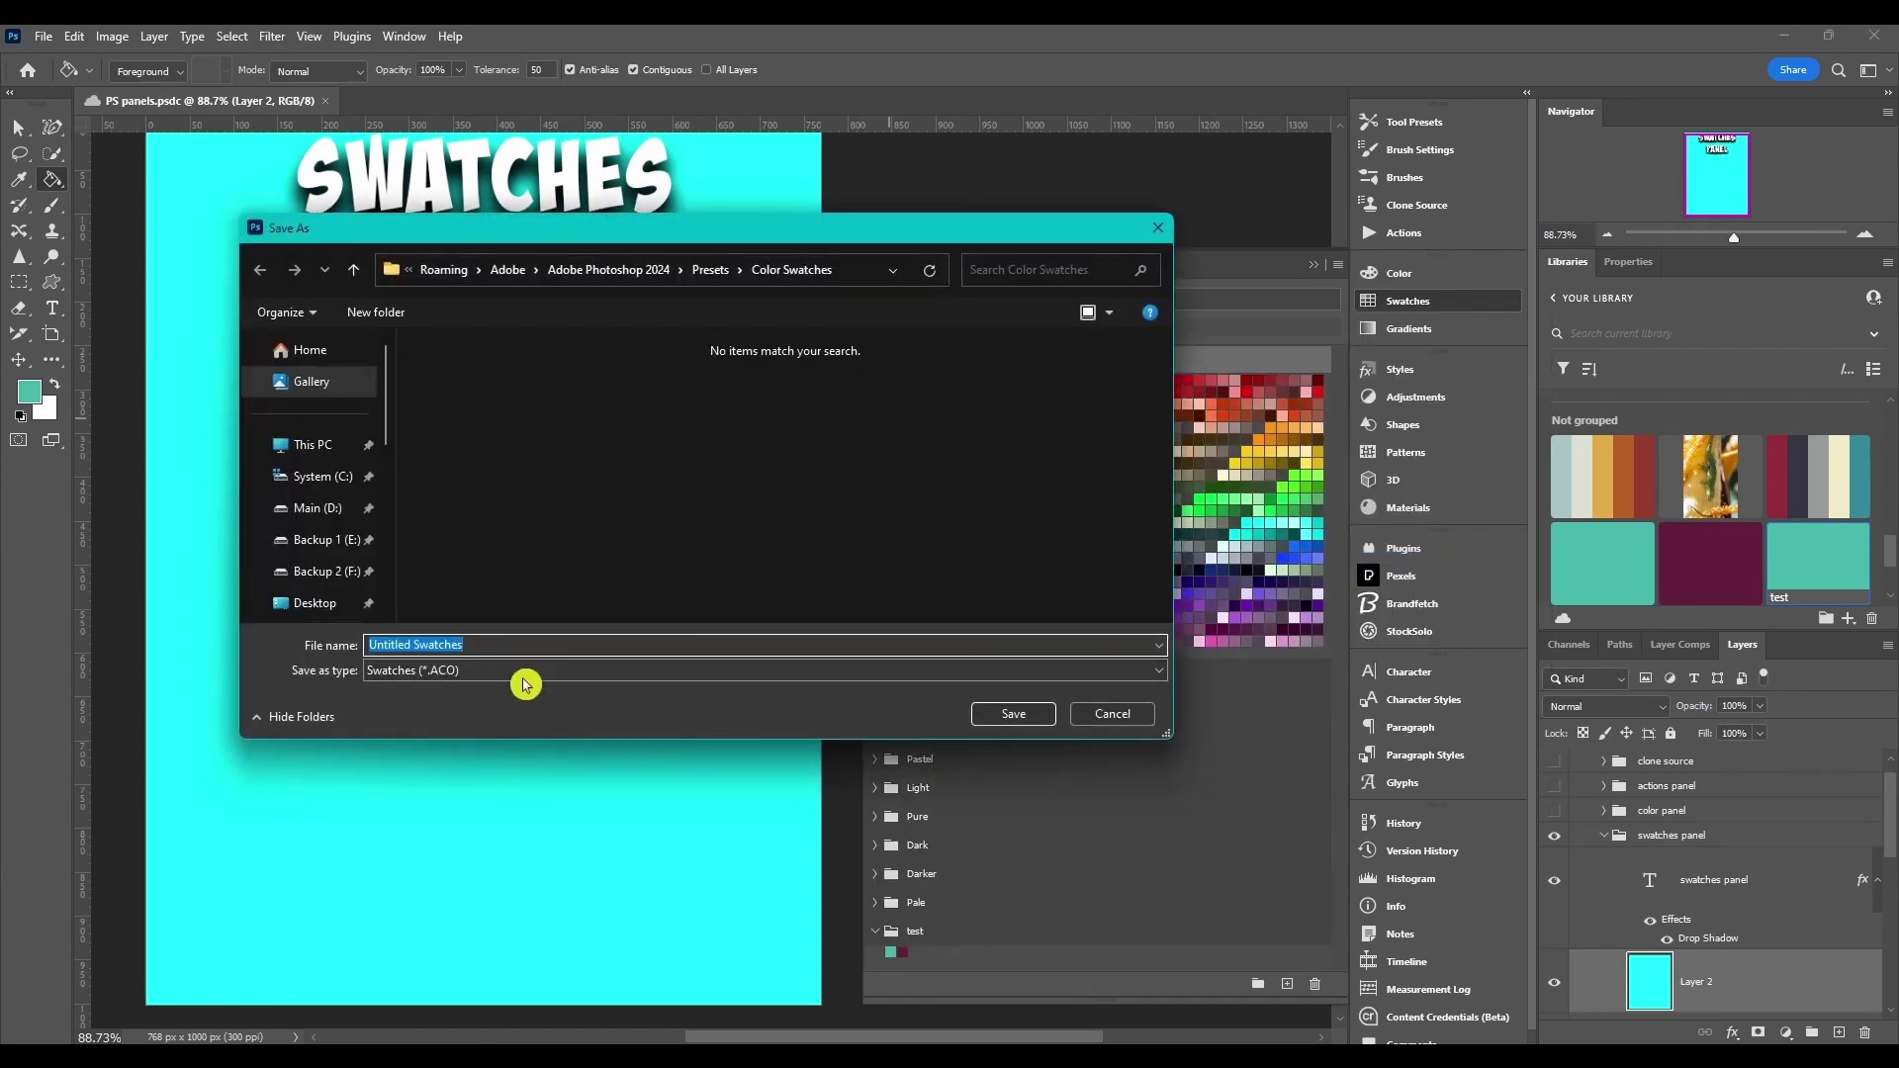
click(522, 670)
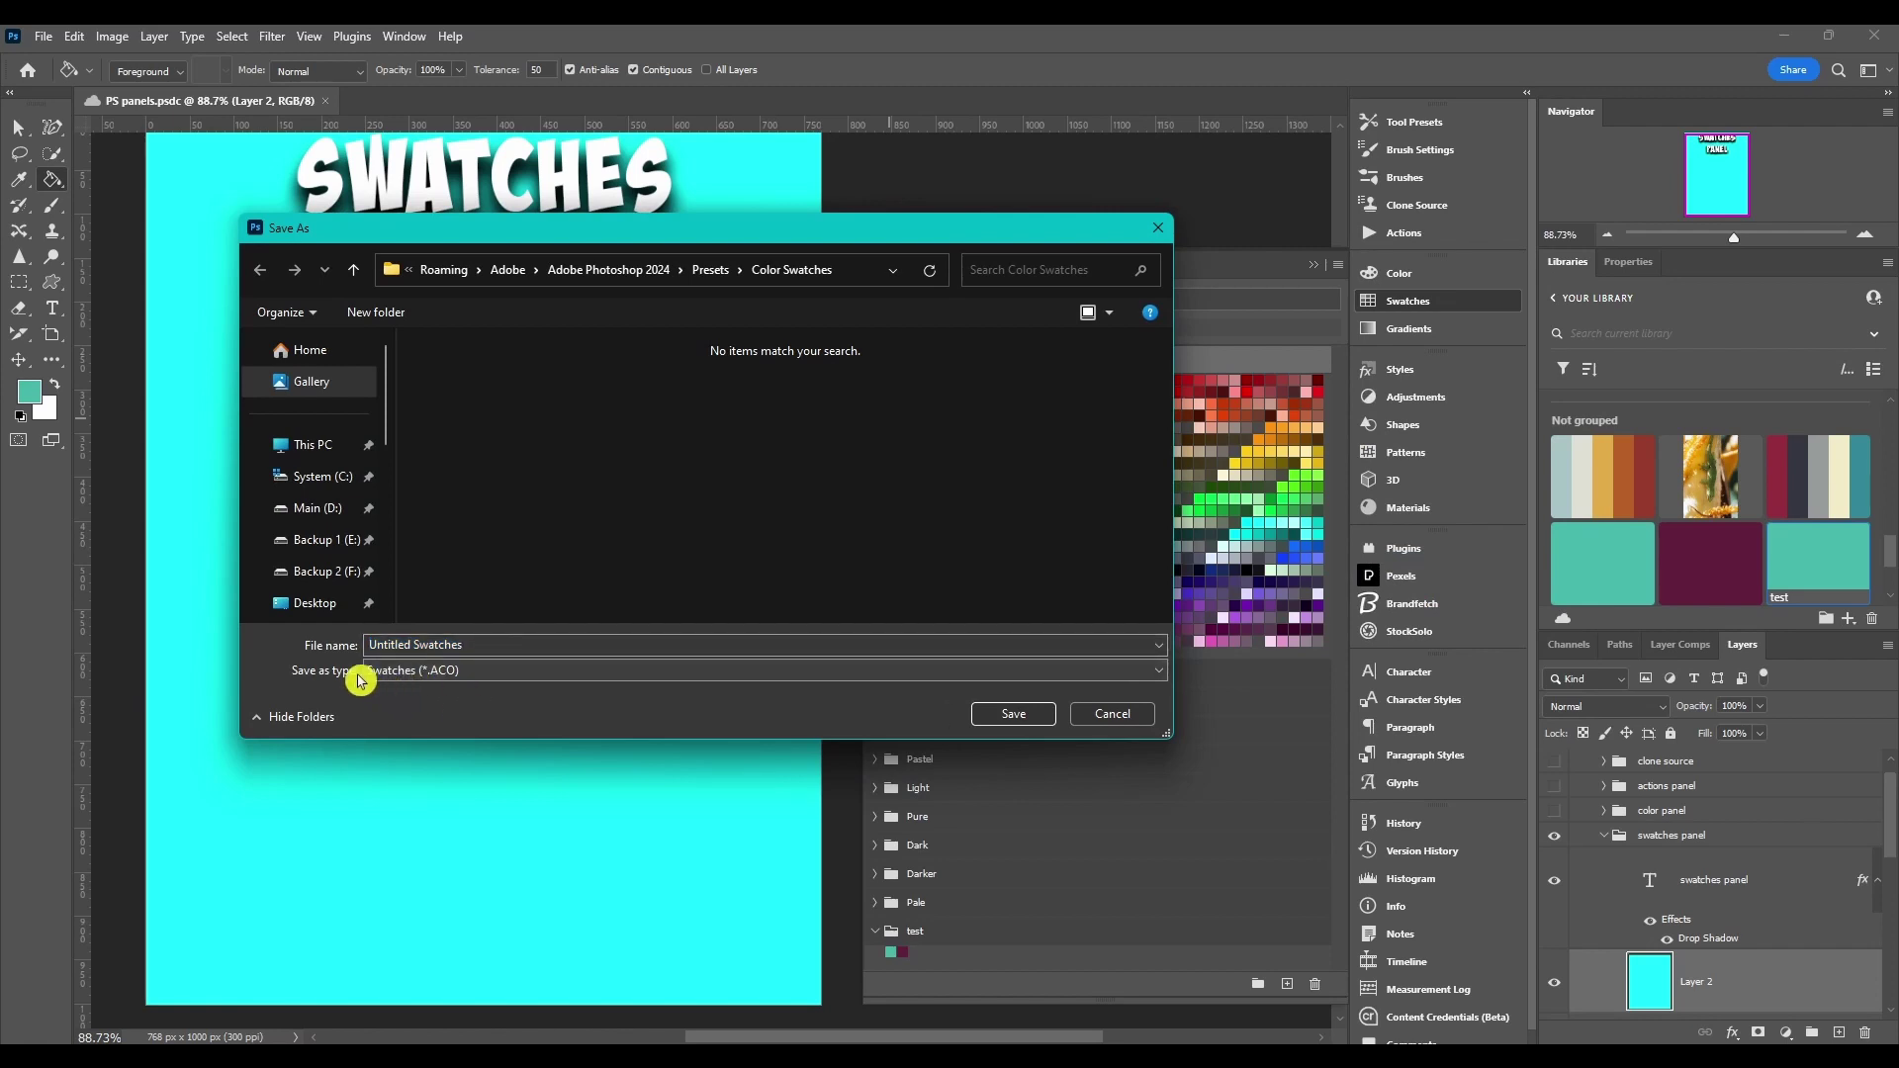
click(447, 678)
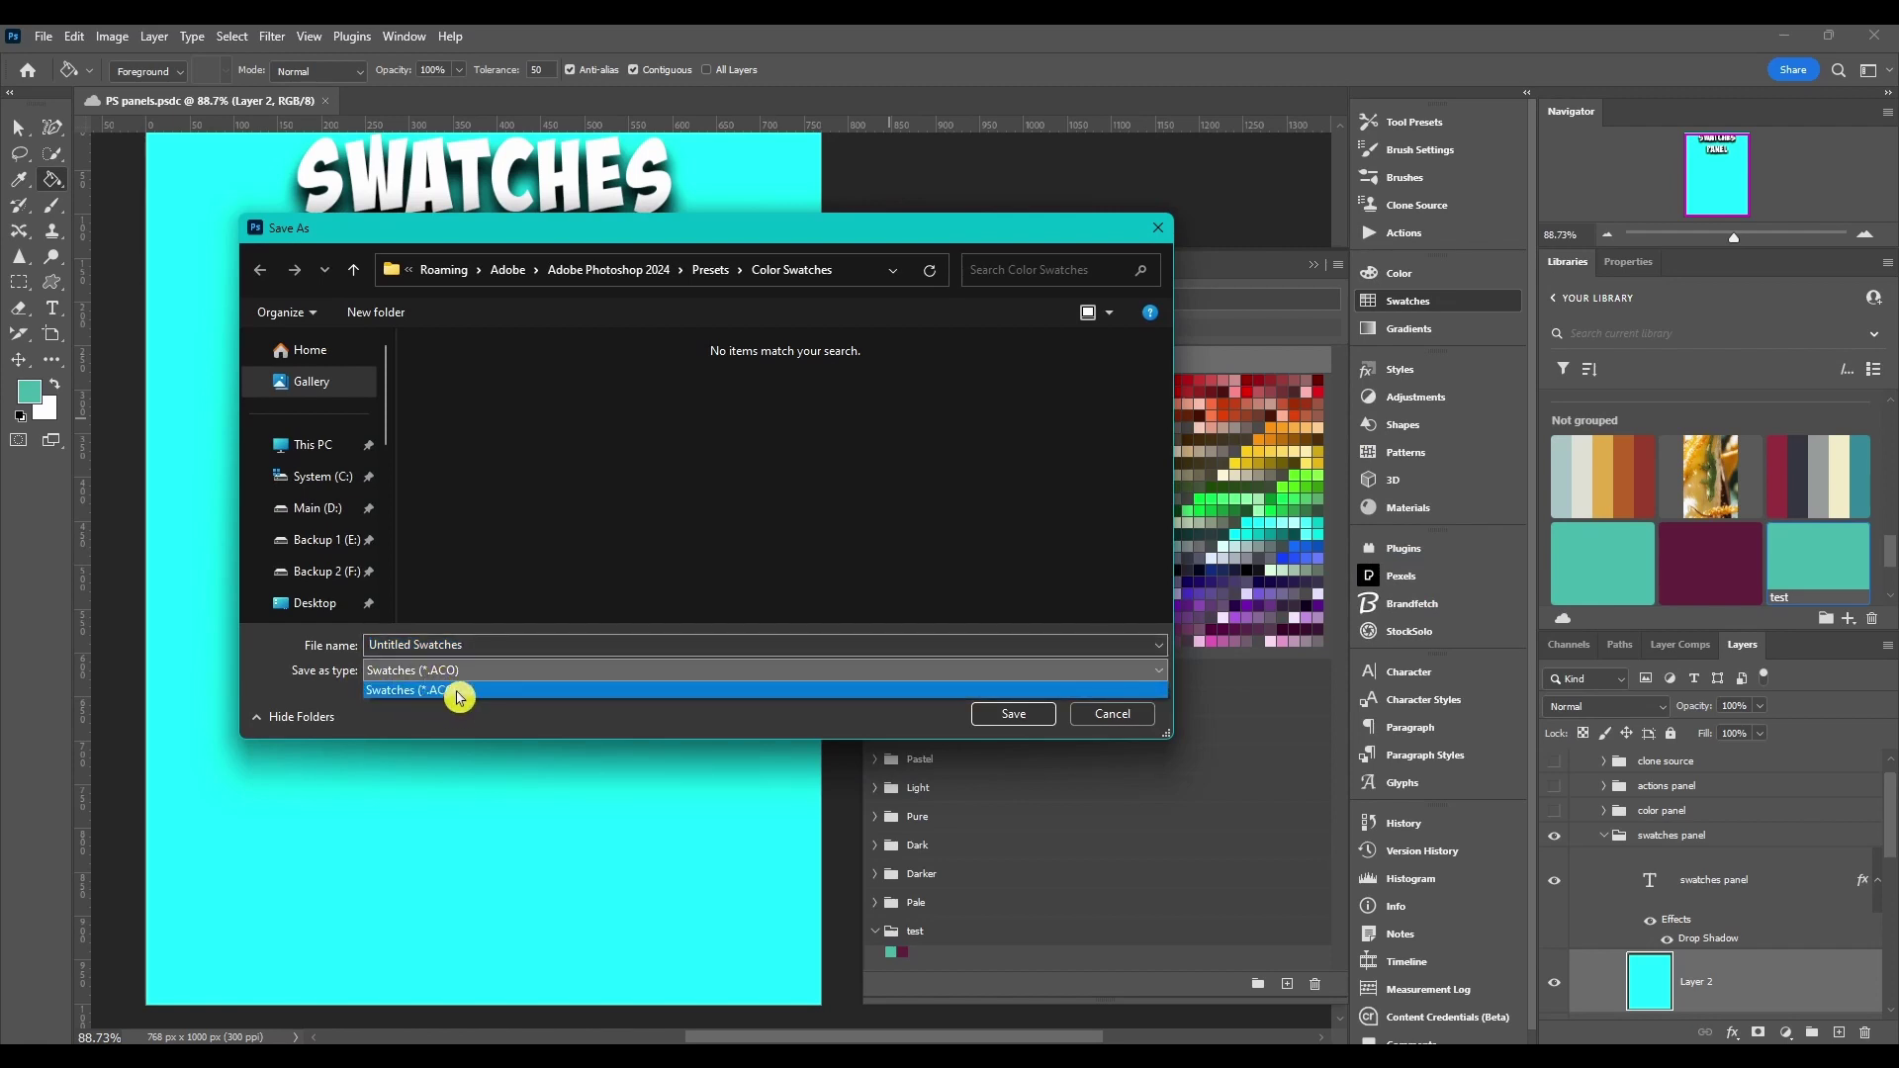
click(441, 690)
click(1157, 228)
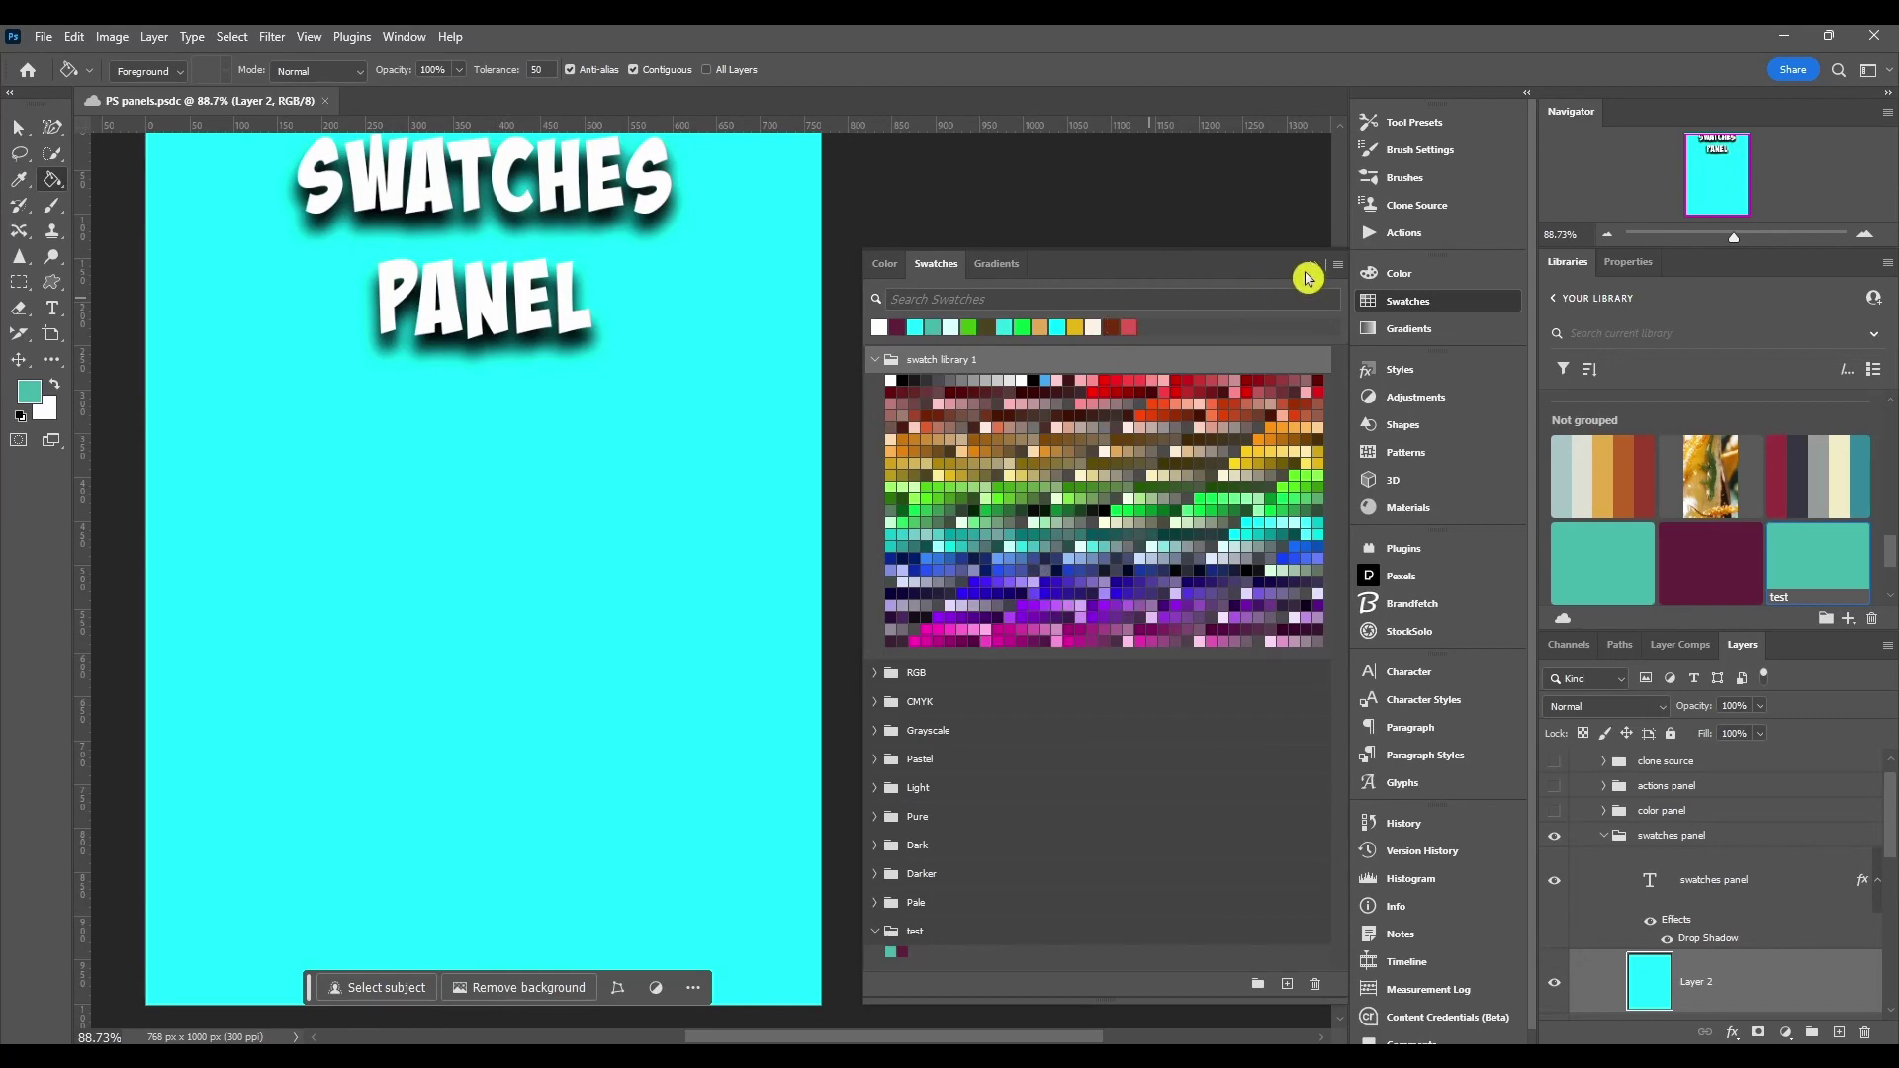
- Check which file type Export Swatches for Exchange offers, keep Swatches (*.ASE), and leave without saving
click(1339, 265)
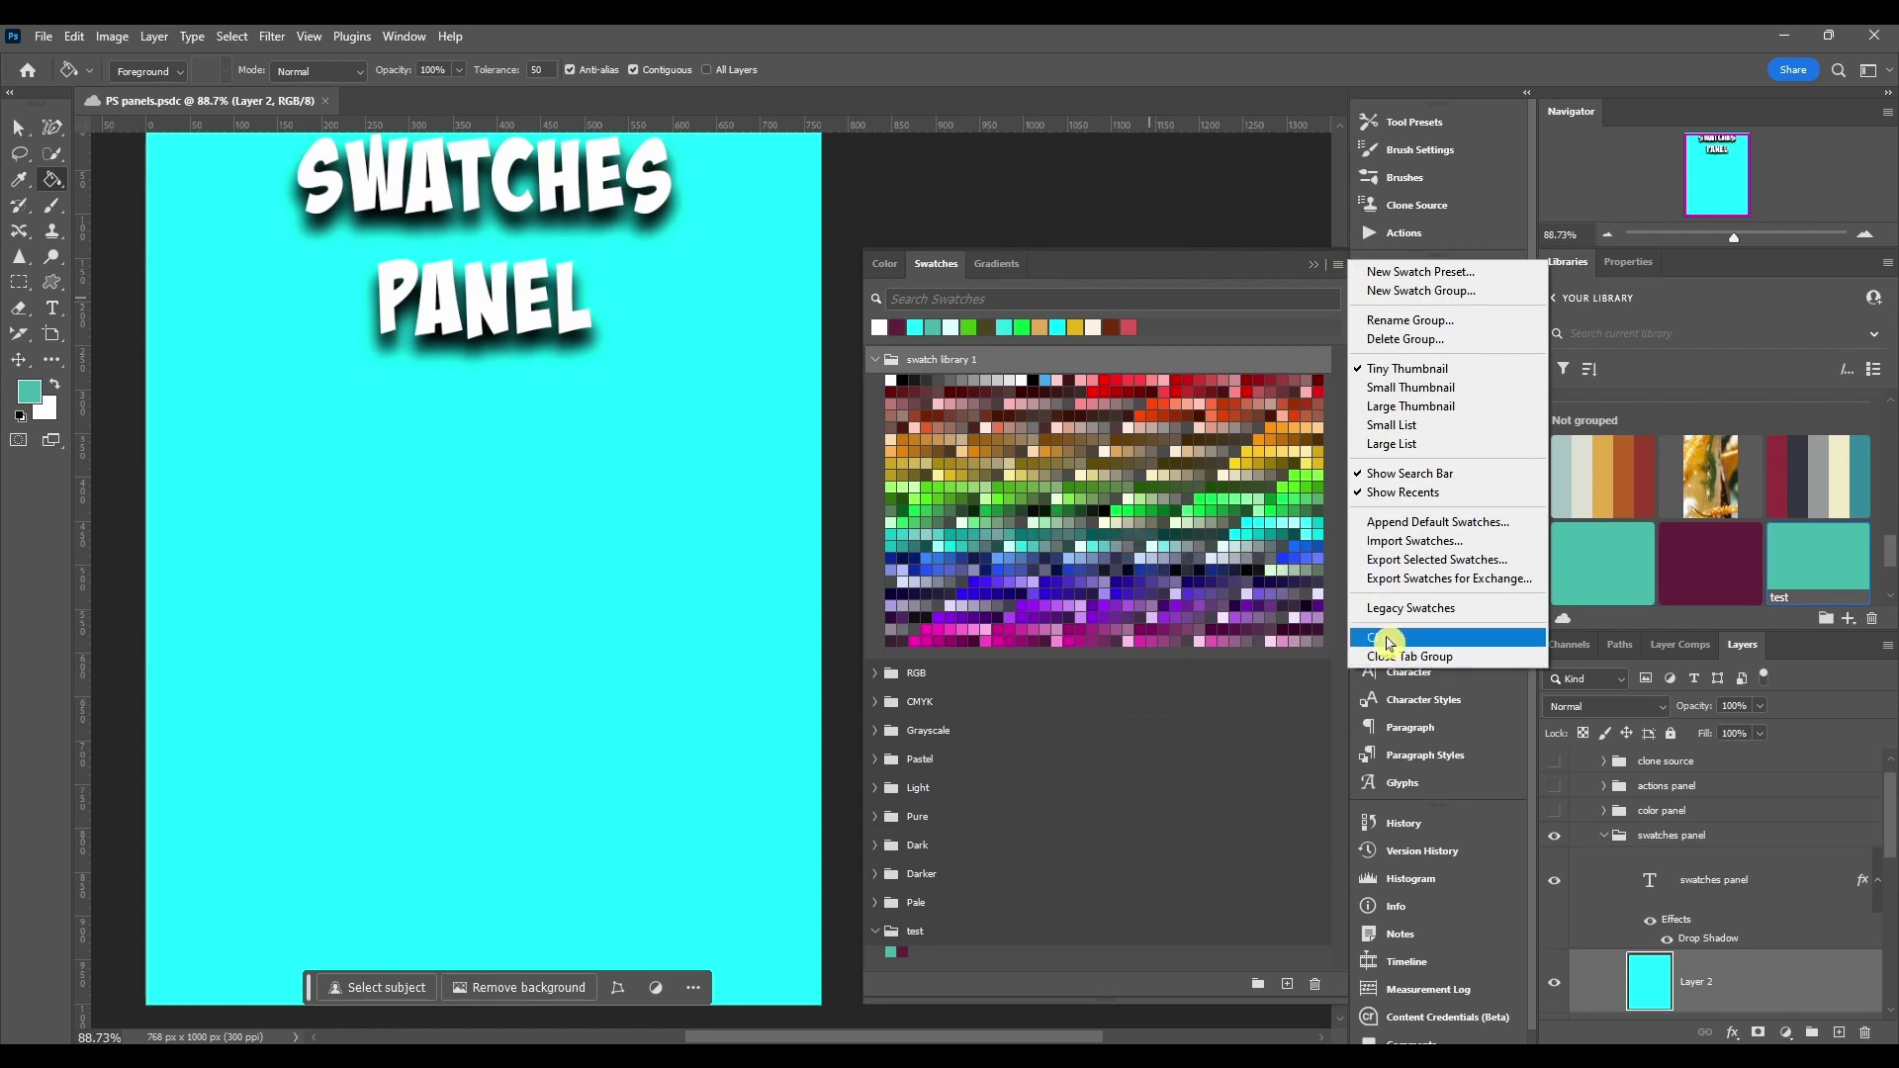
click(1521, 586)
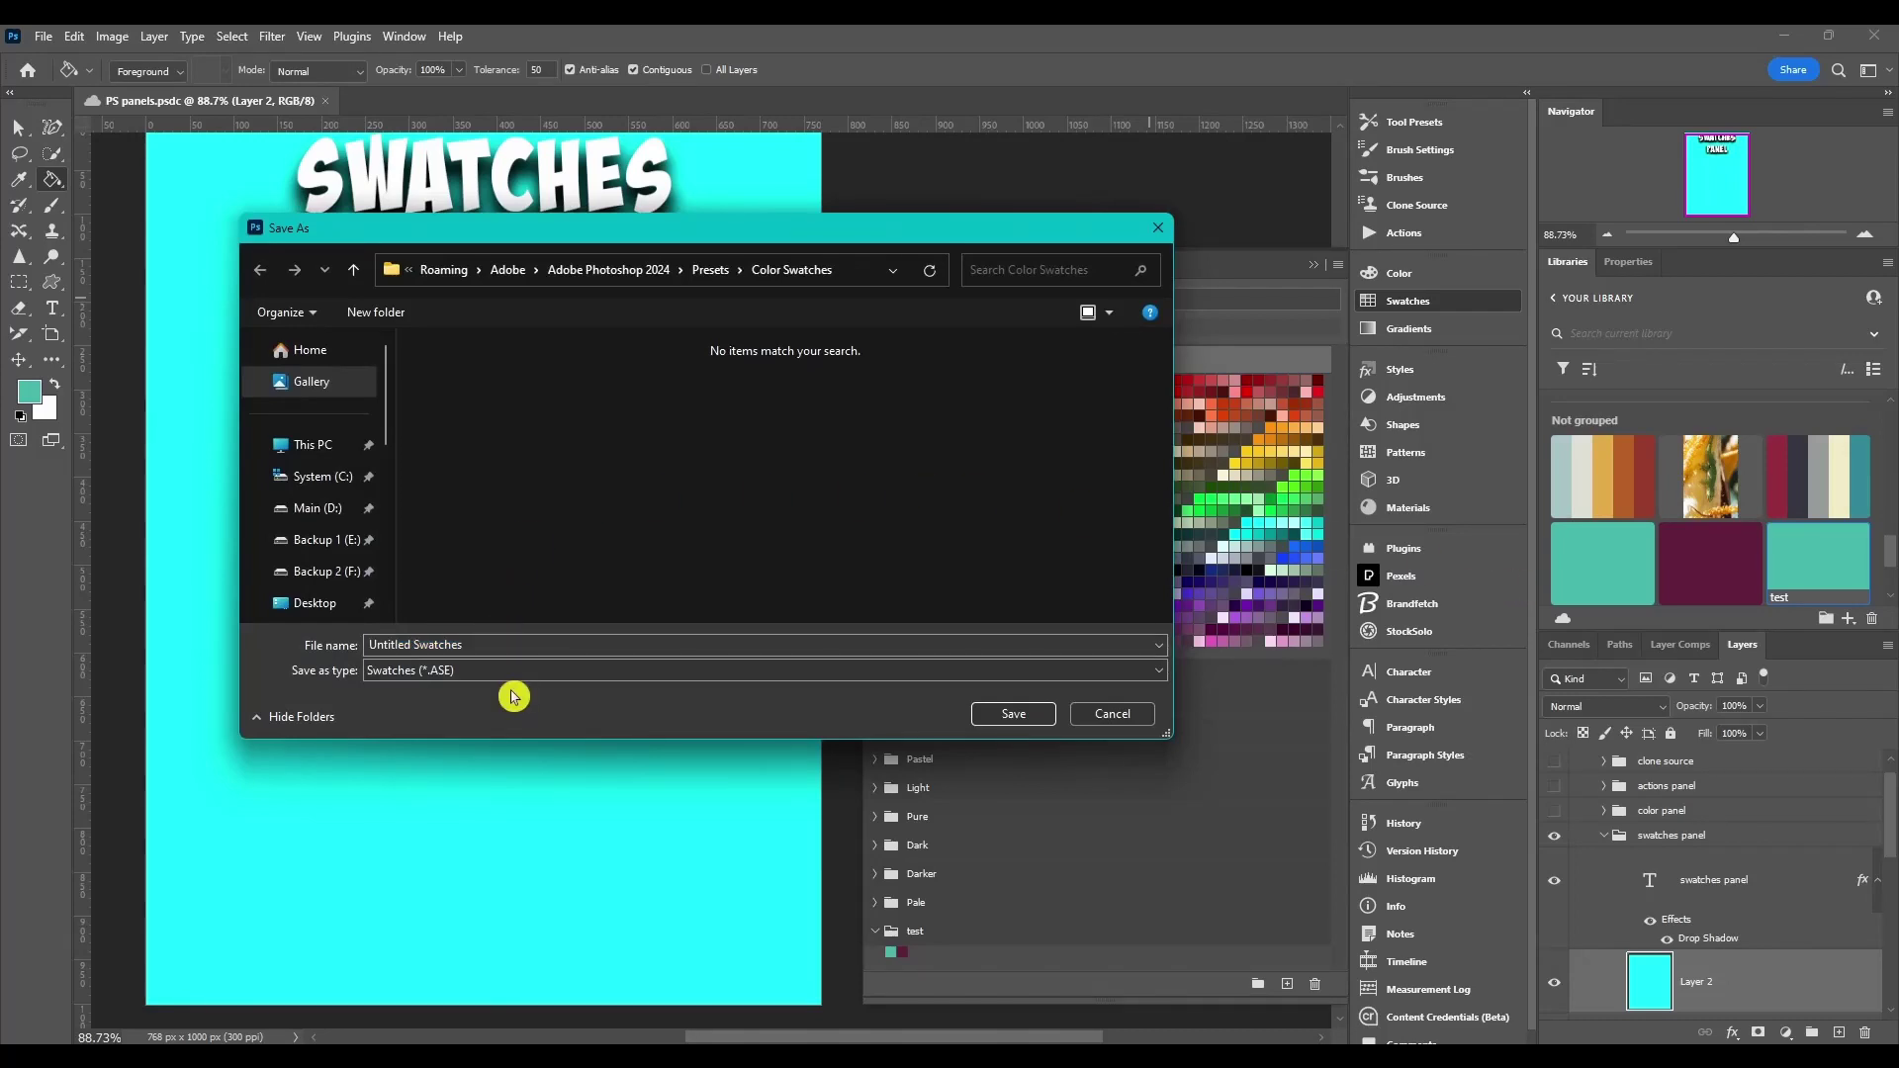
click(449, 683)
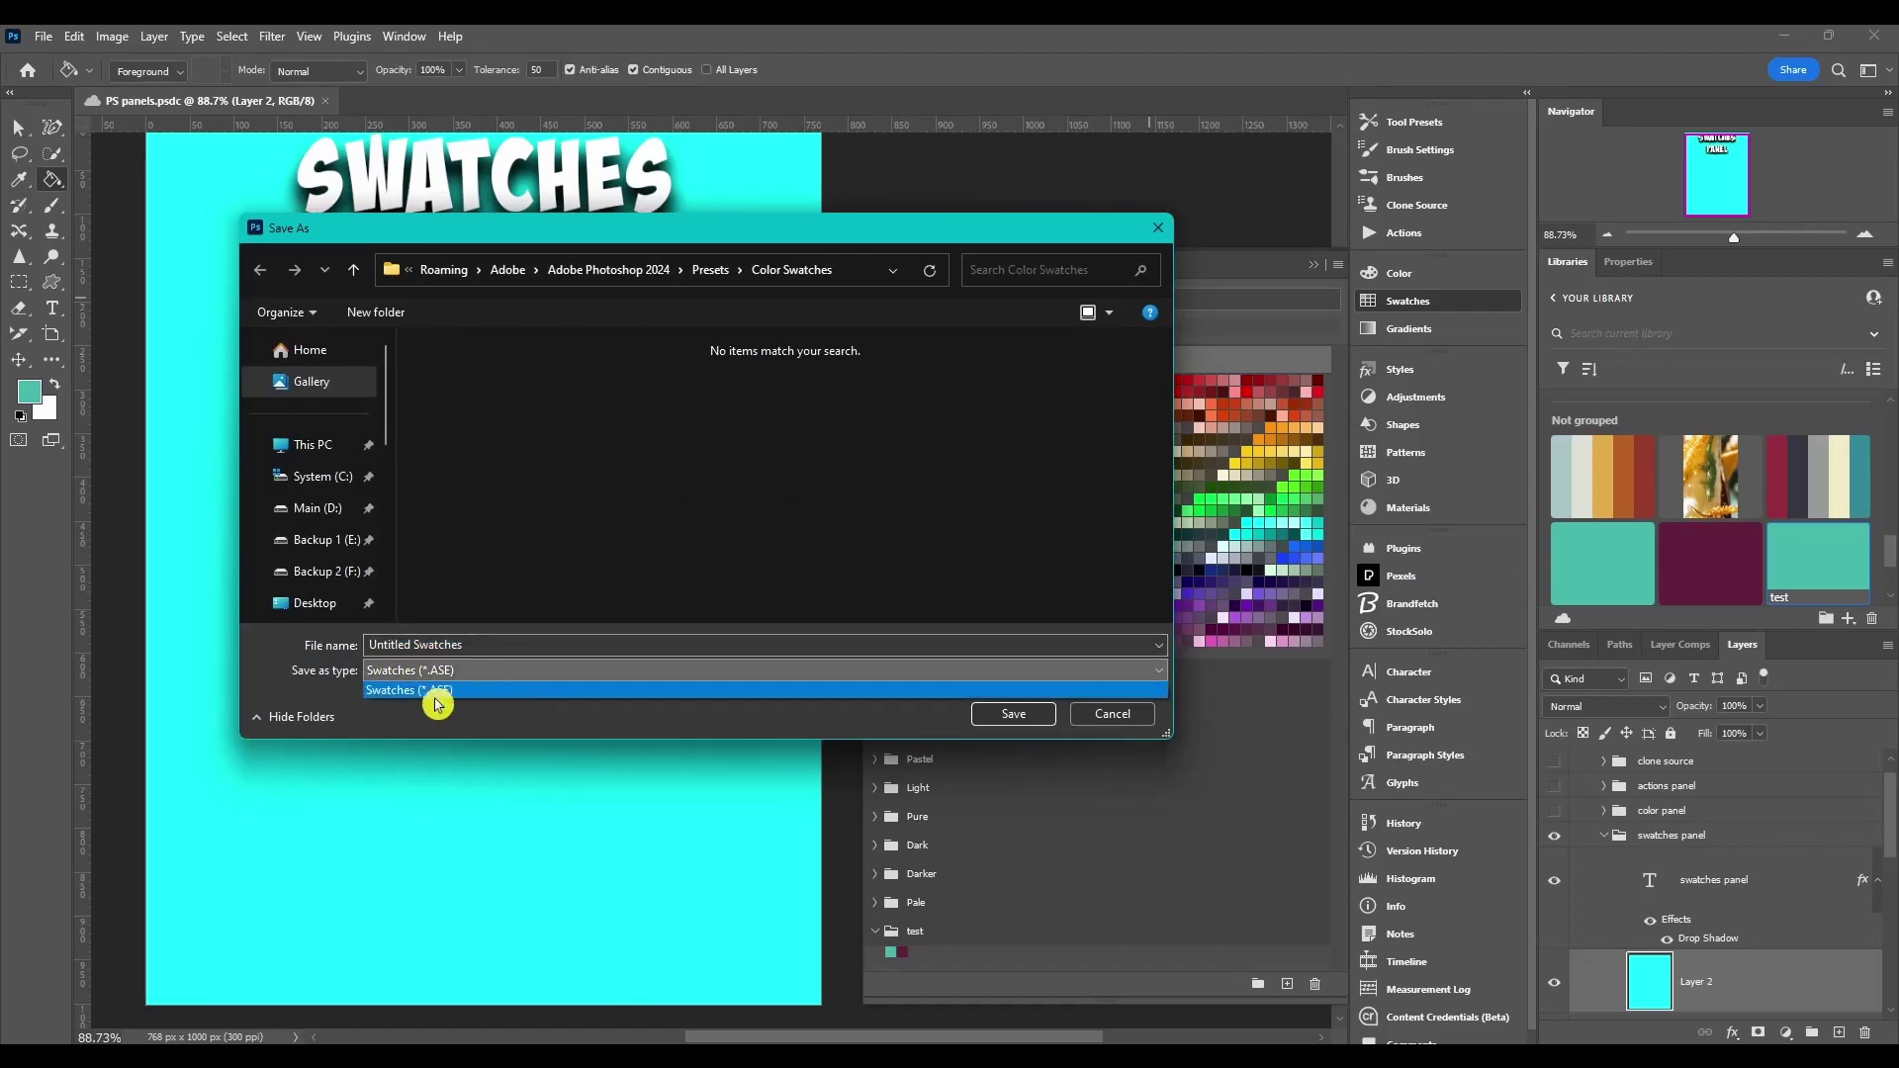
click(488, 675)
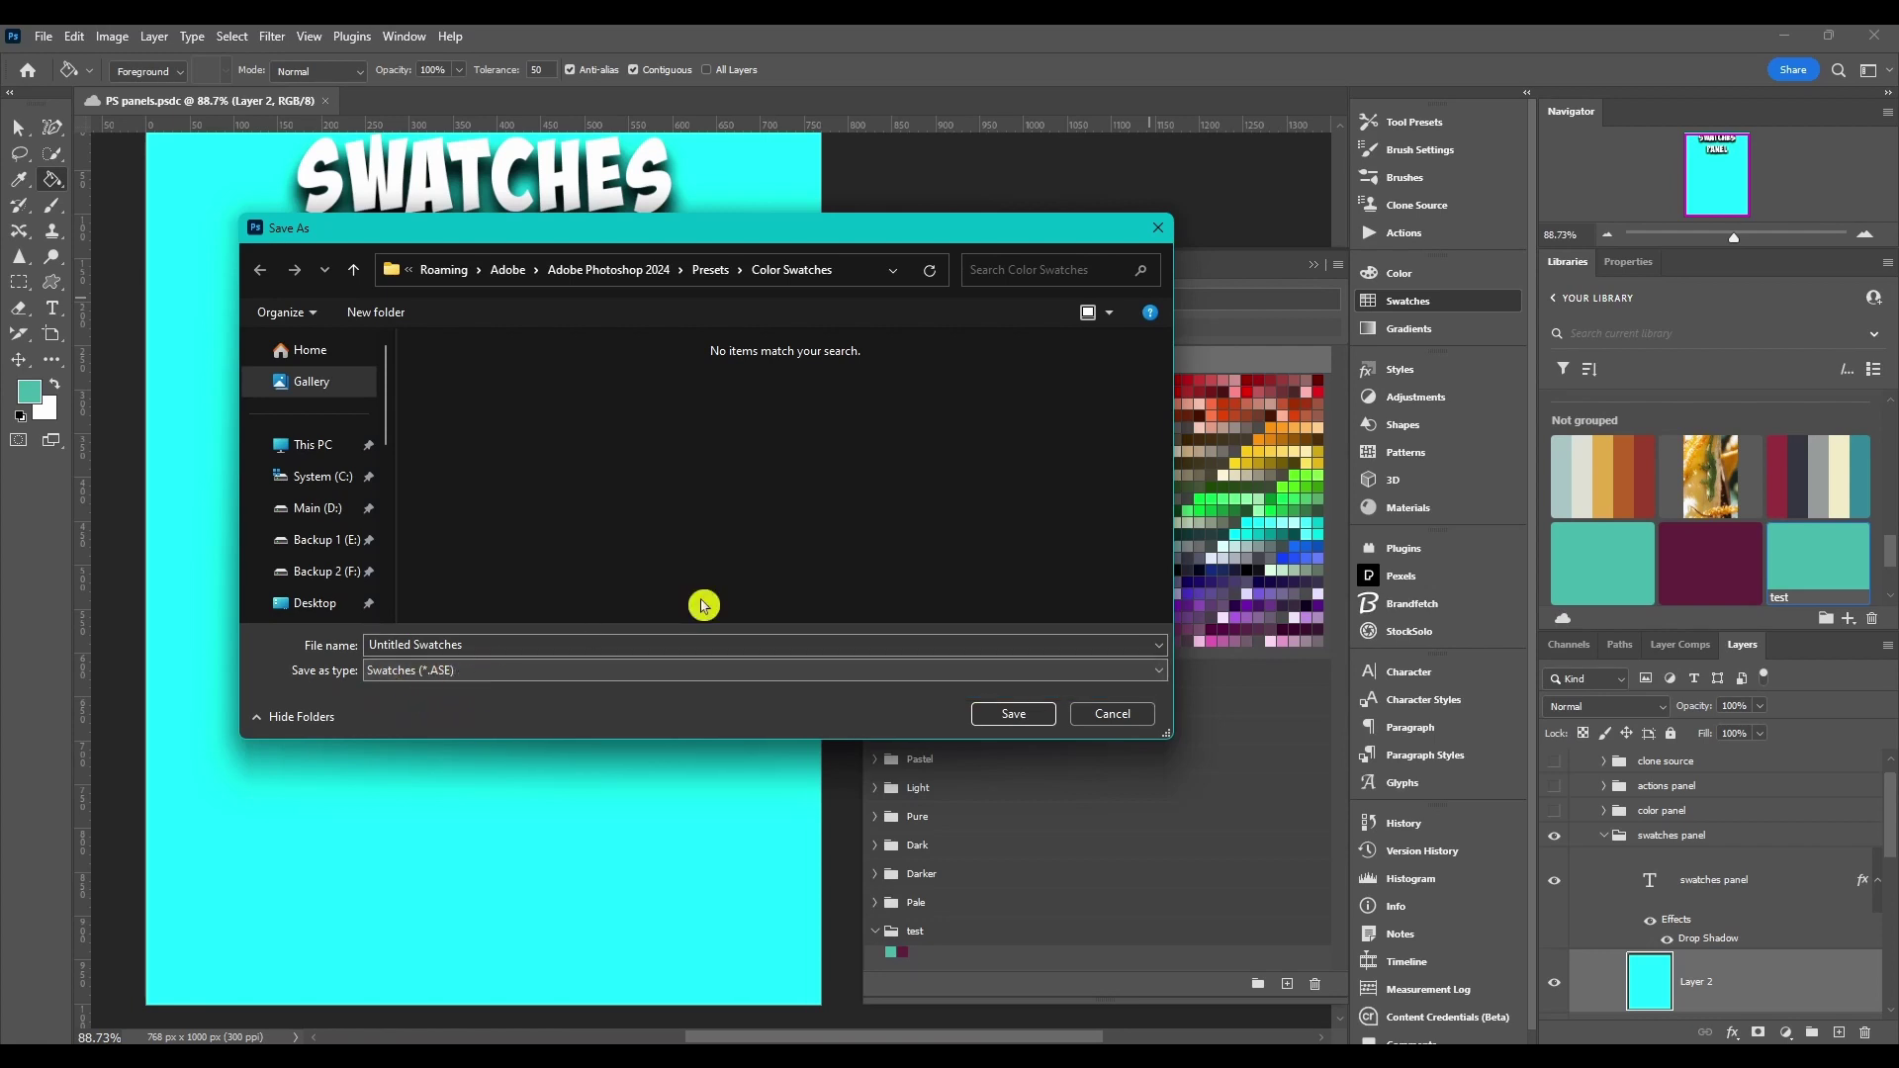
click(1156, 230)
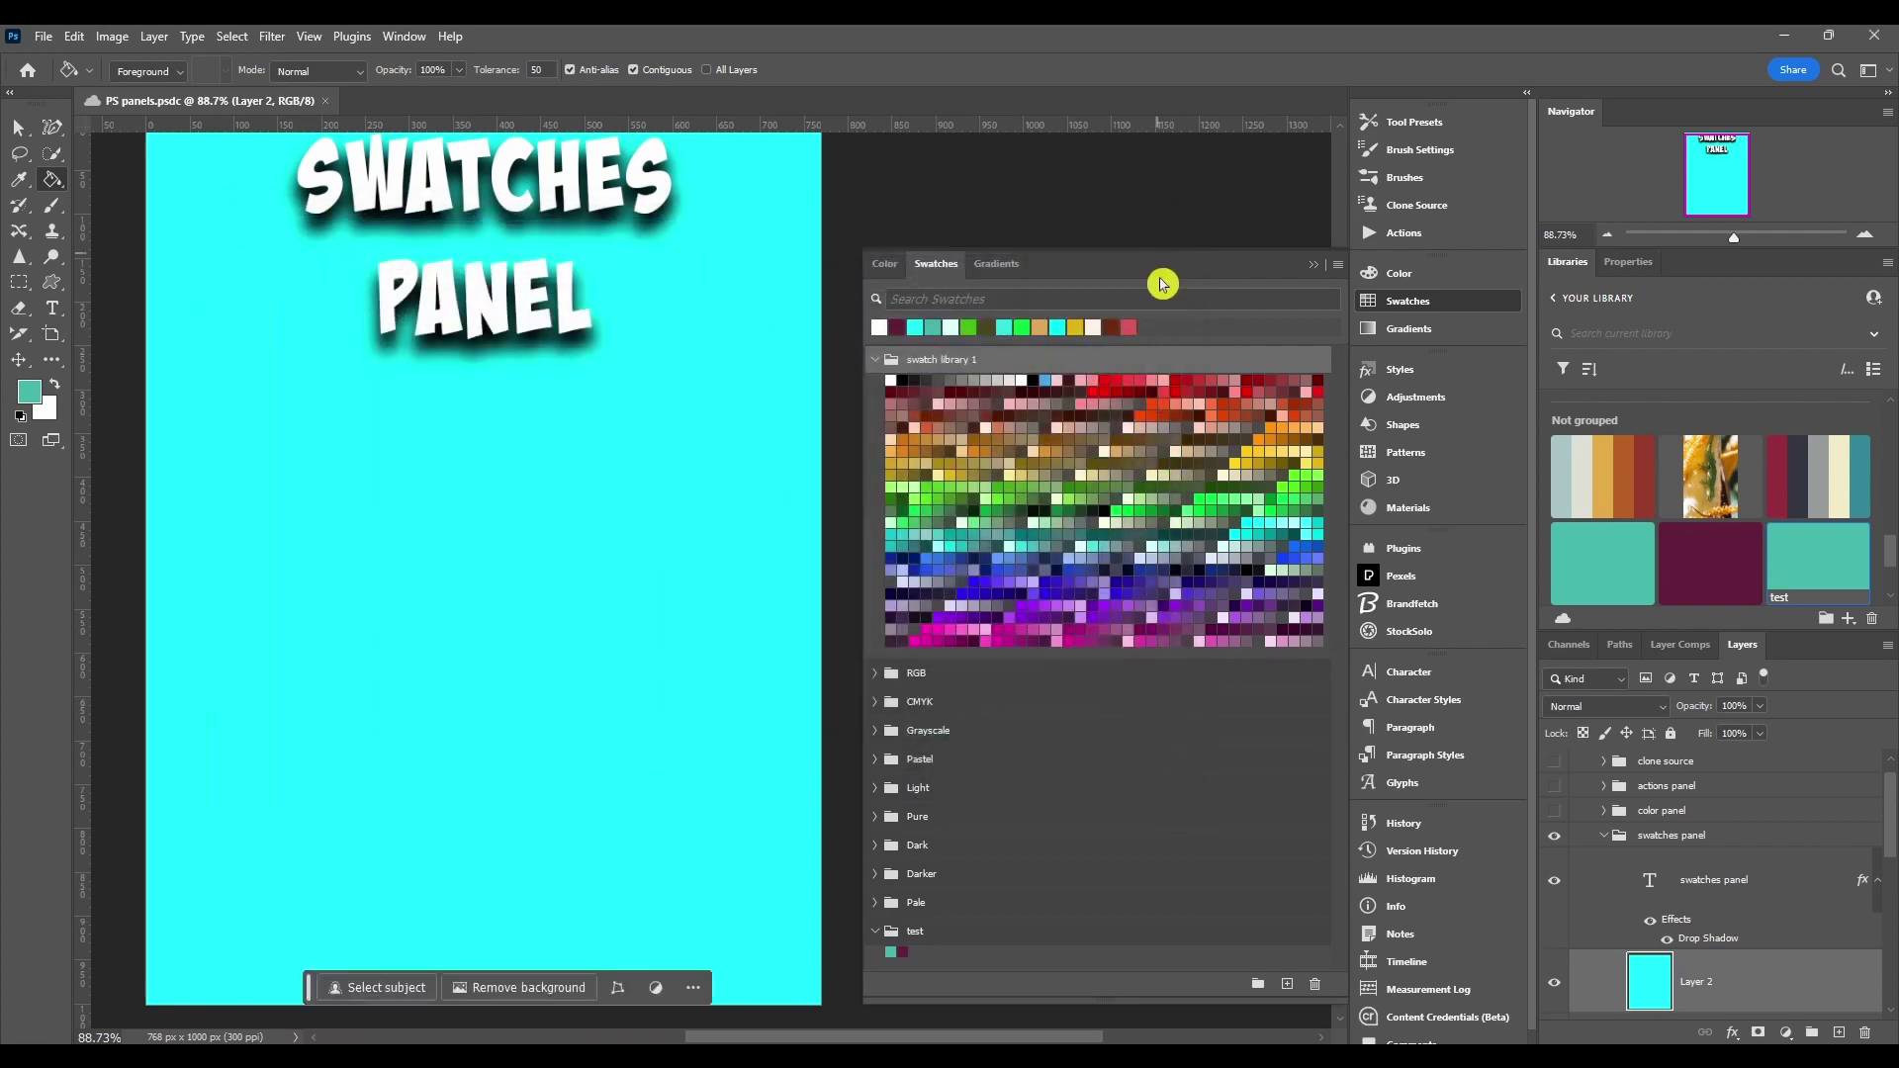
- Load the Legacy Swatches and expand their groups, from ANPA Colors to Photo Filter Colors, to look through the swatches
click(1338, 264)
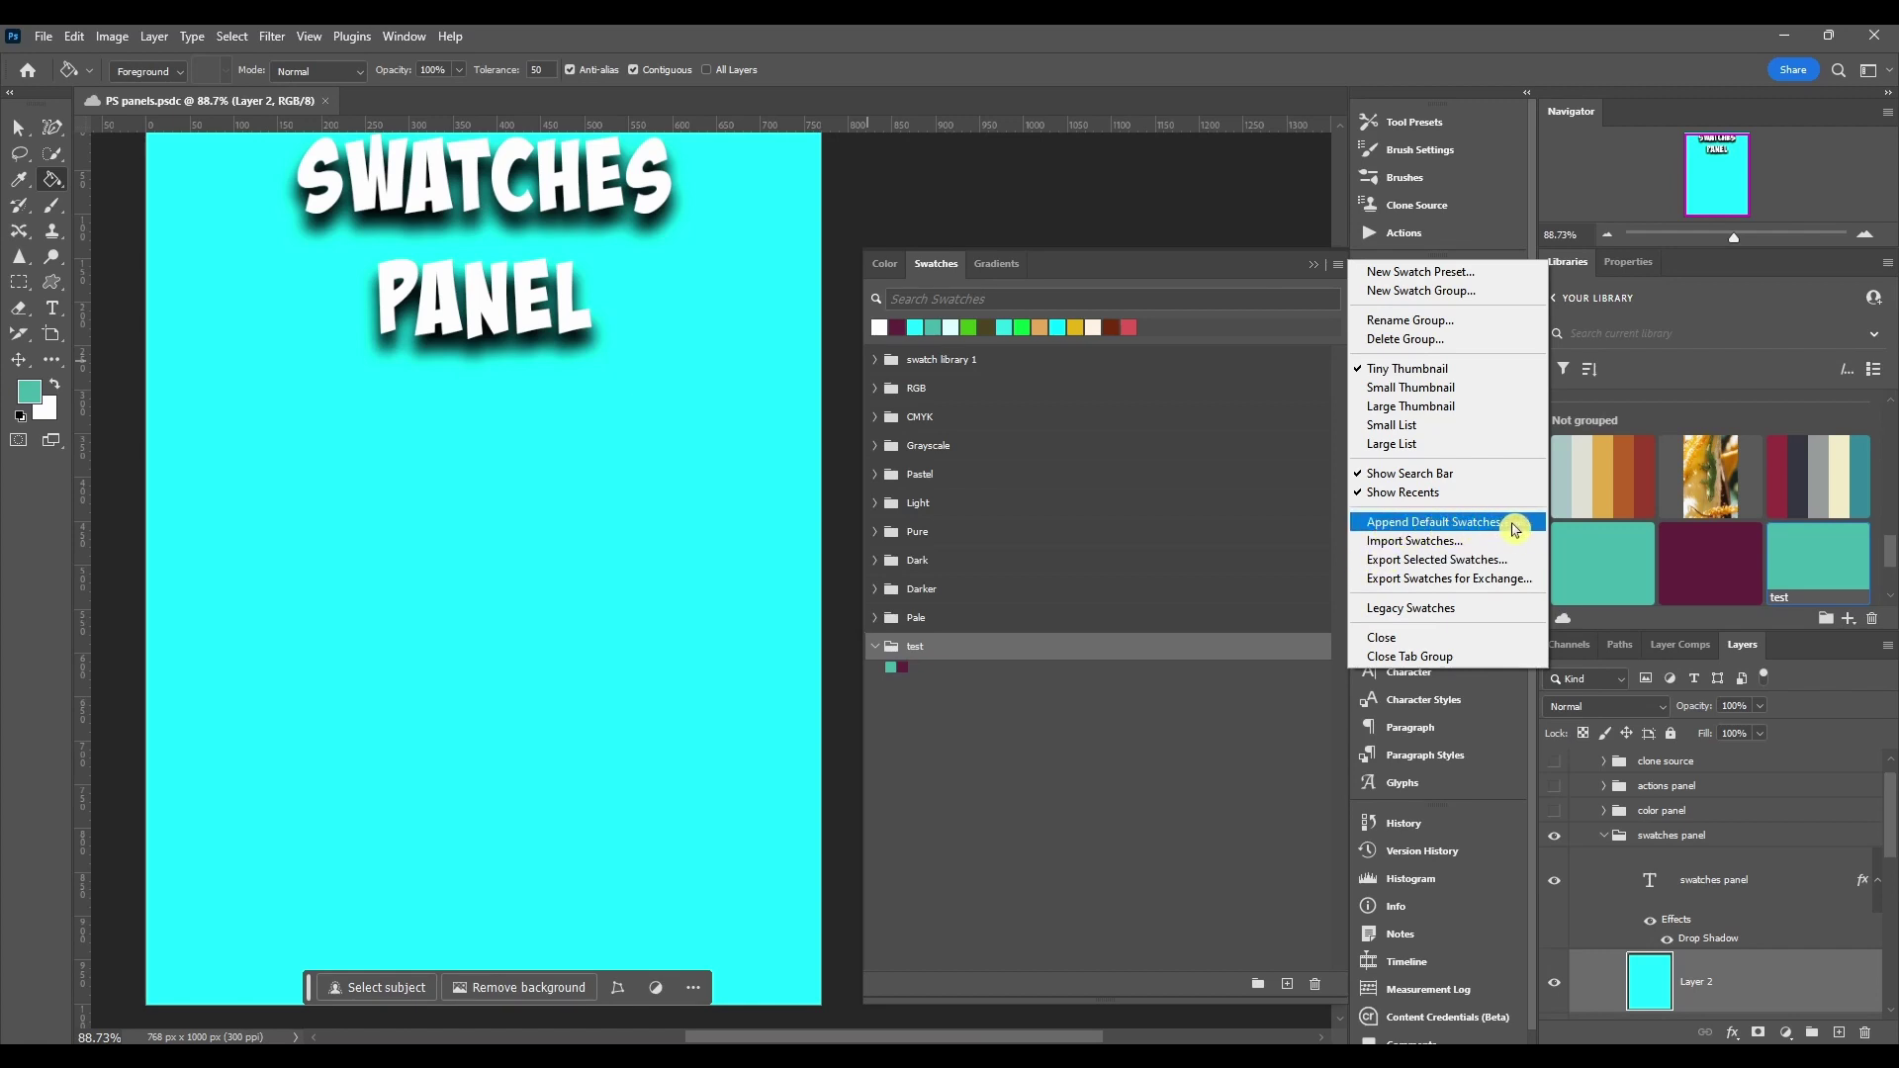
click(1462, 610)
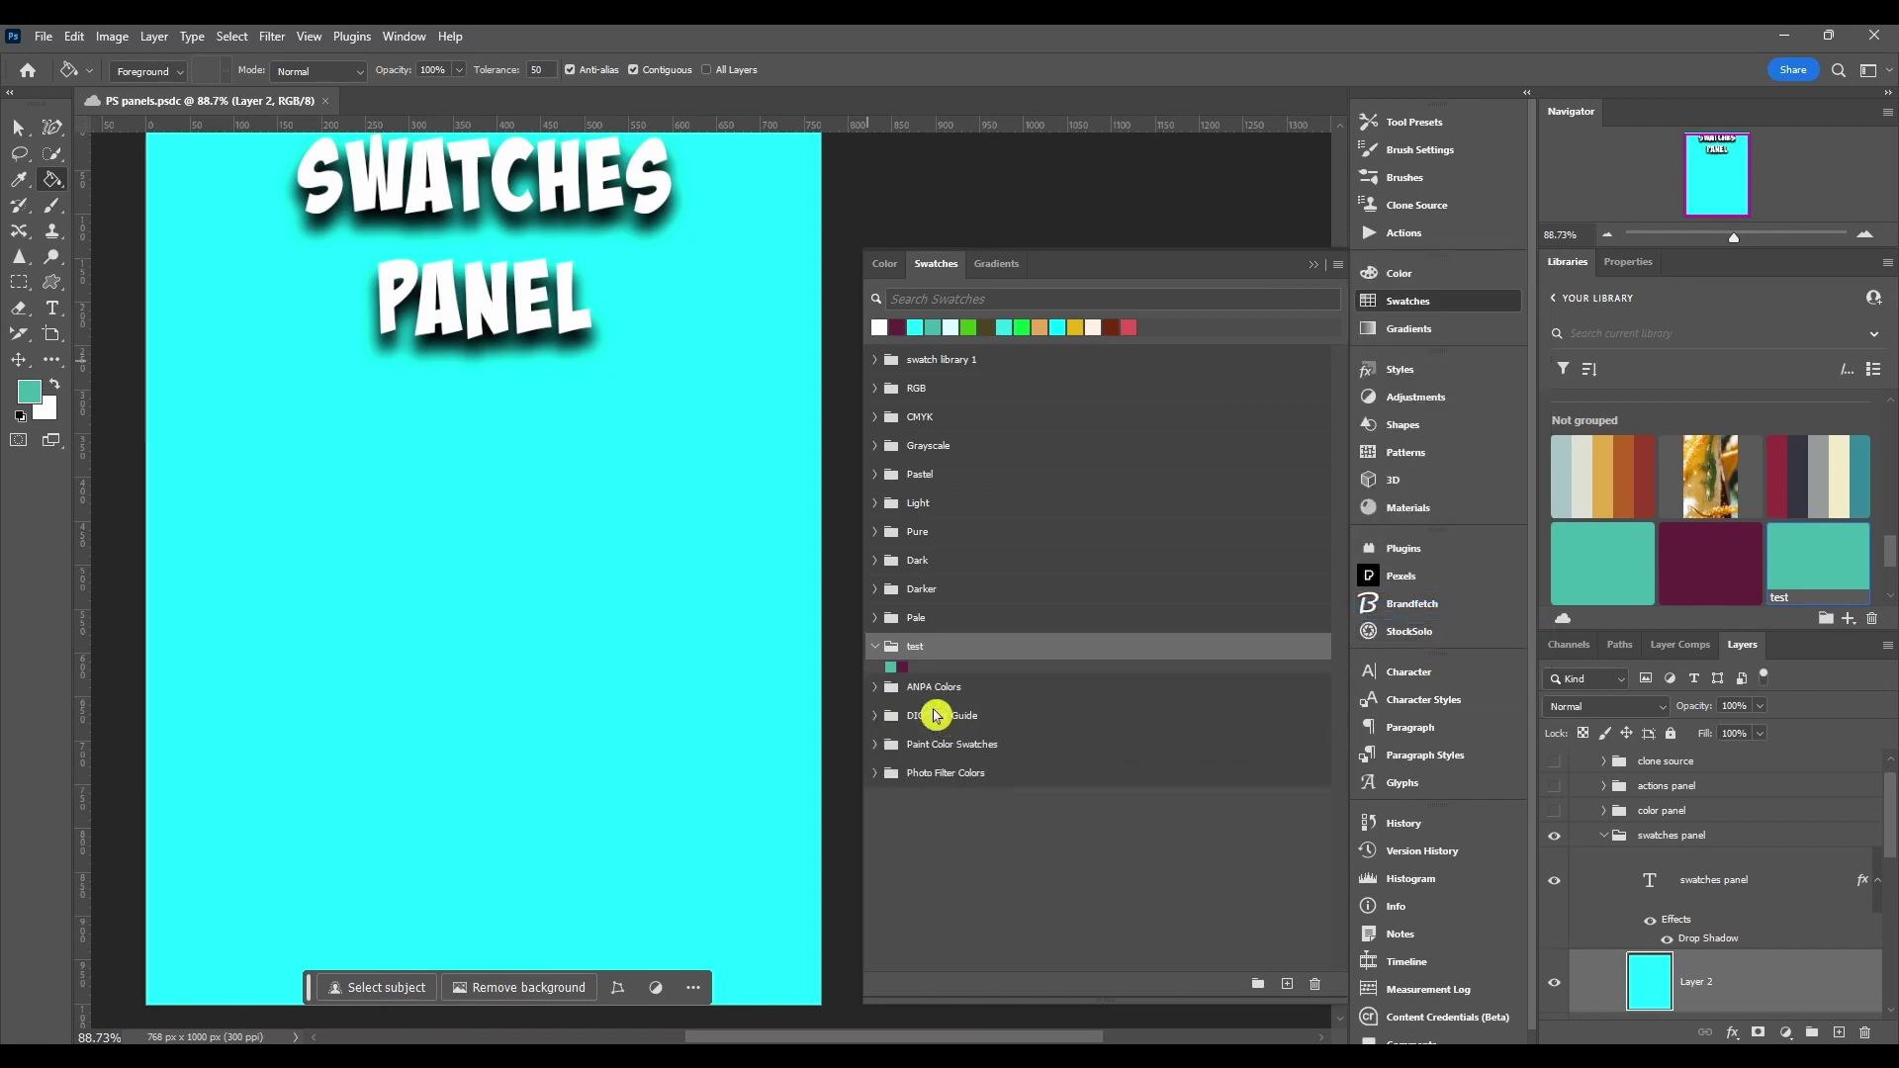
click(875, 688)
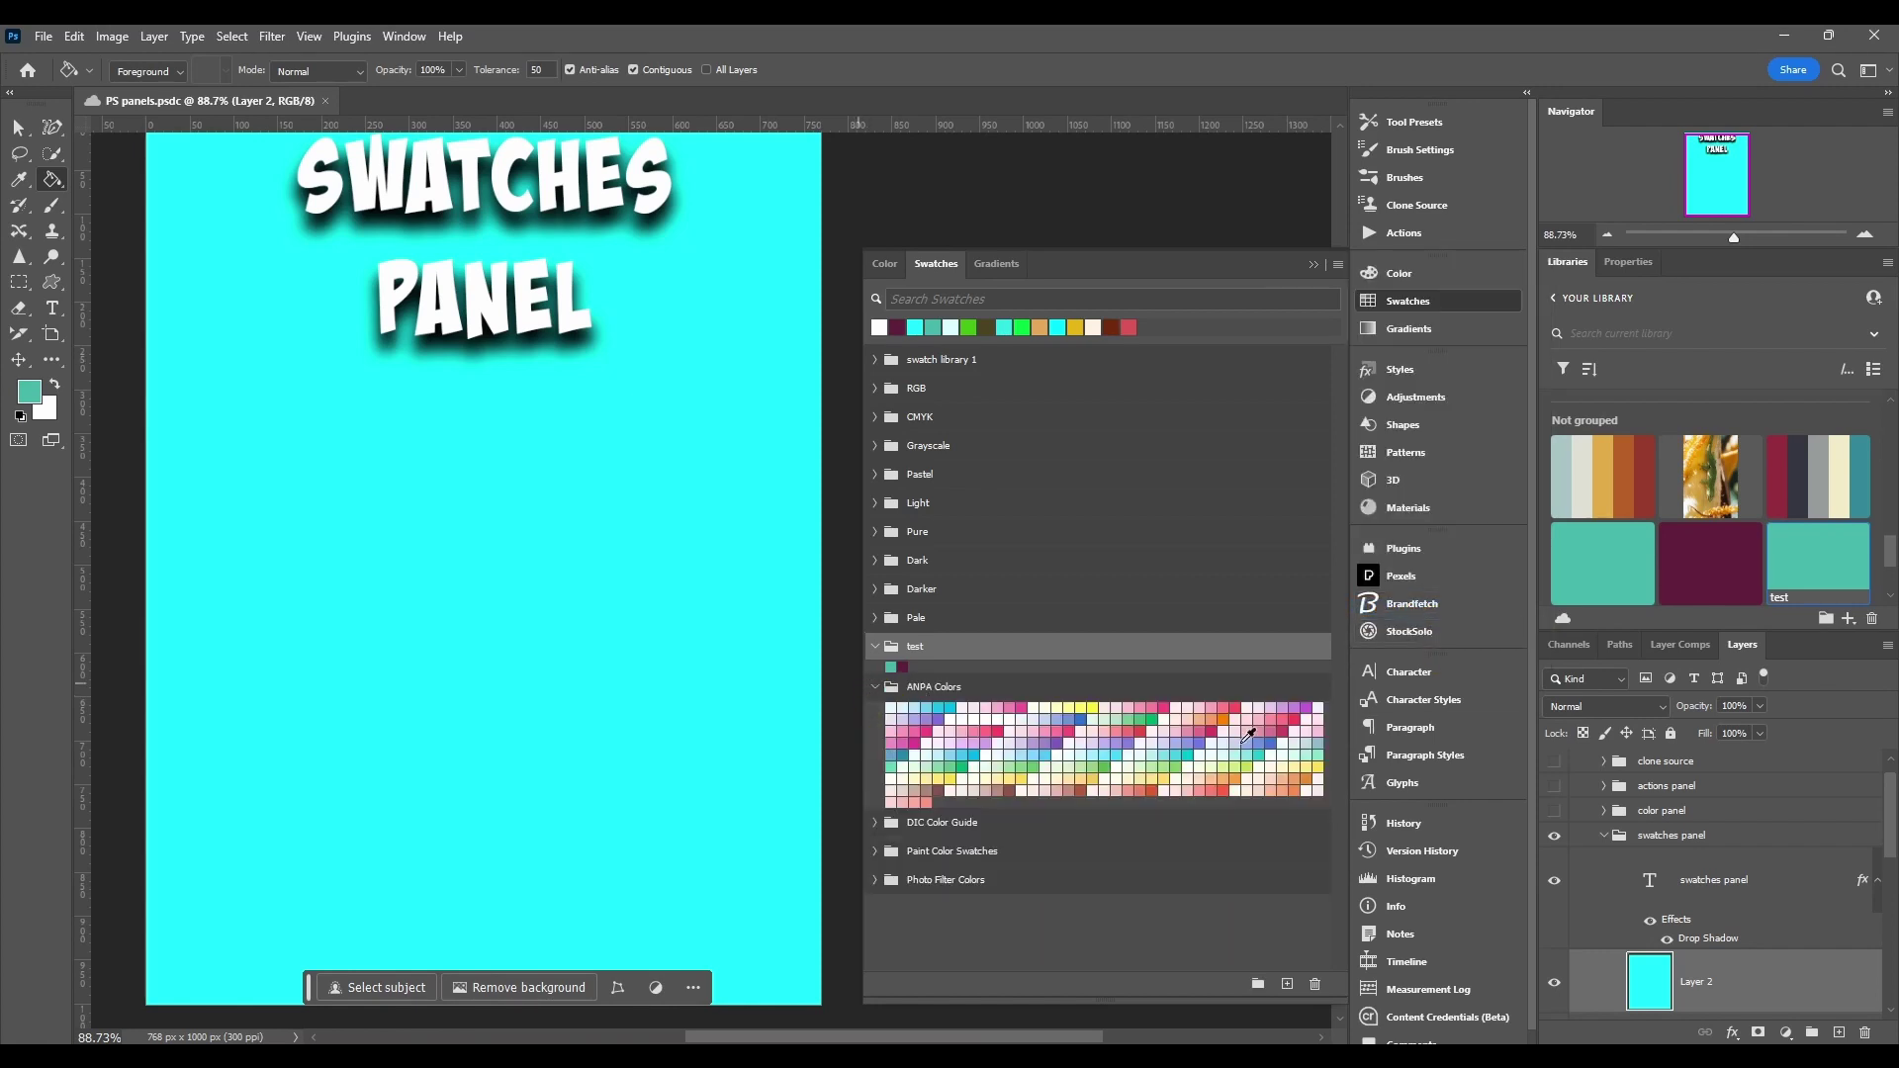
click(876, 823)
click(875, 960)
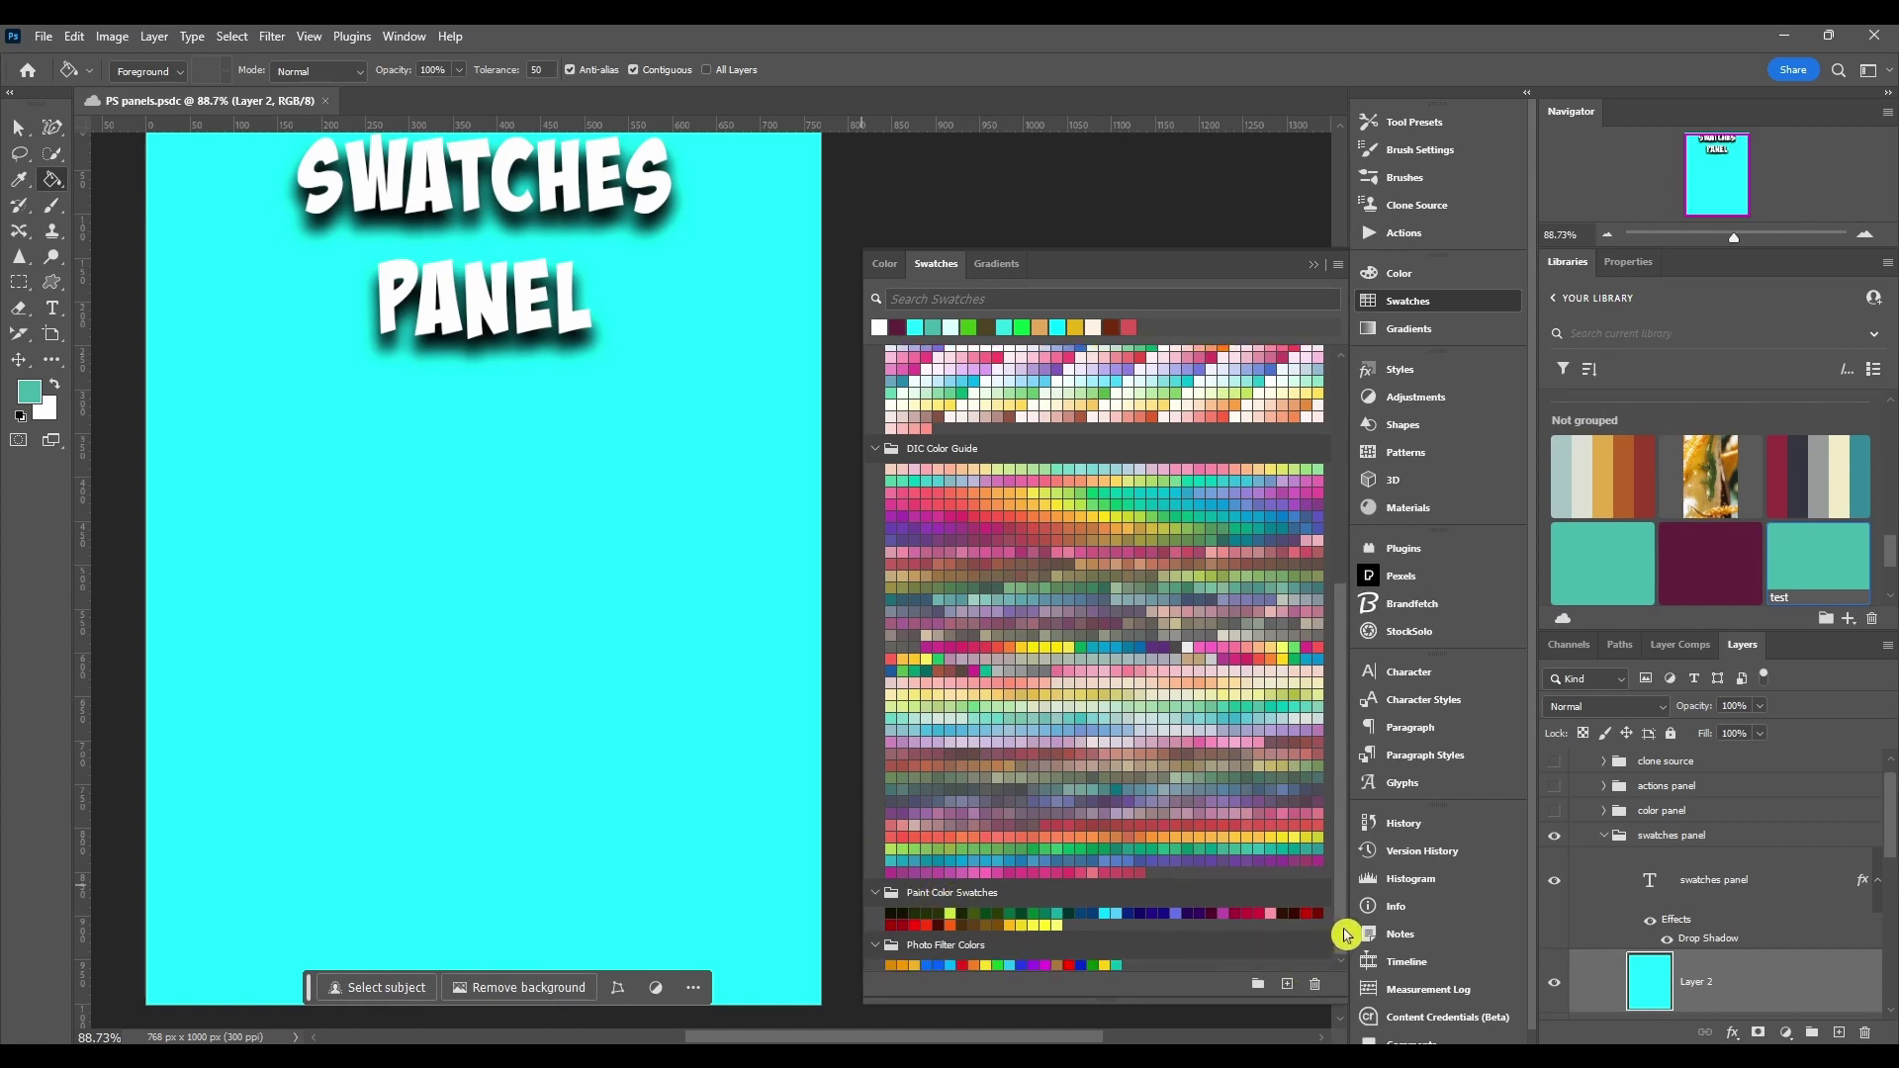
mouse_move(1346, 935)
mouse_down()
mouse_move(1347, 836)
mouse_move(1348, 966)
mouse_move(1343, 679)
mouse_move(1302, 636)
mouse_up()
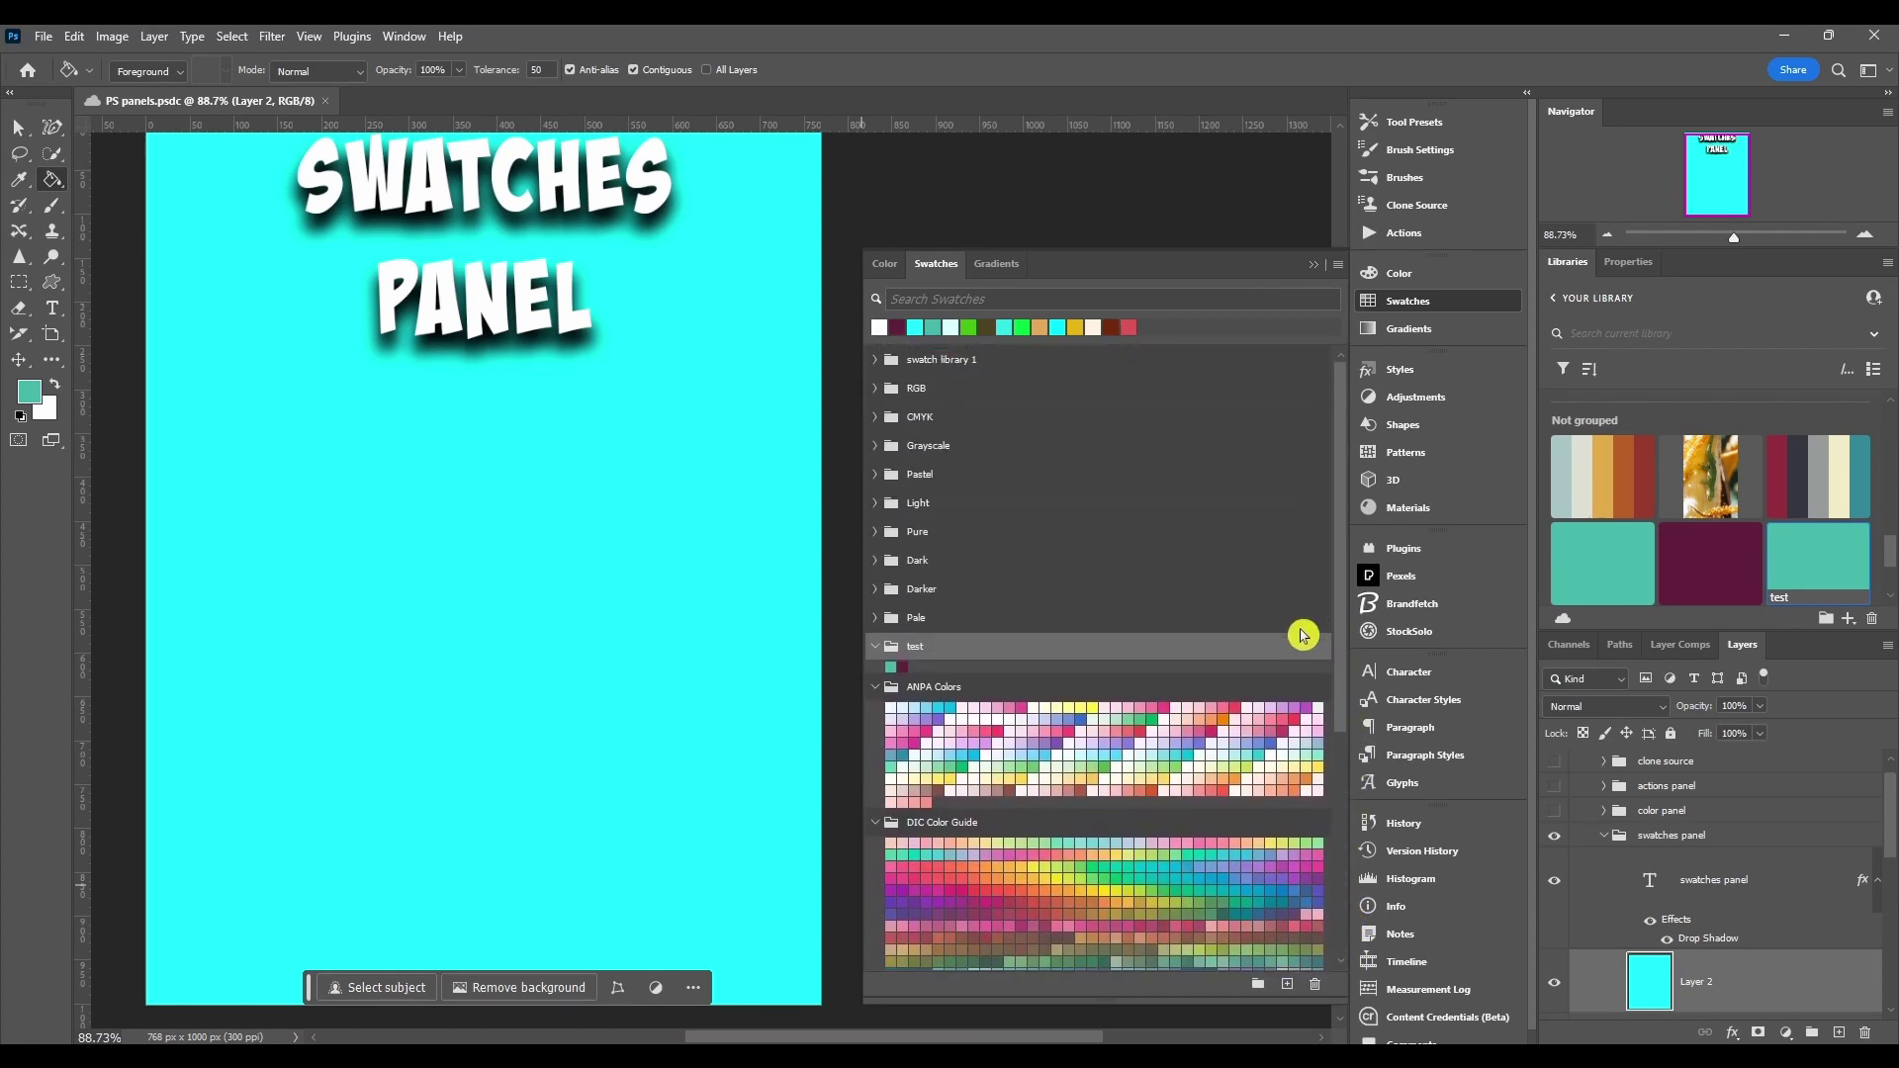
- Collapse the ANPA Colors, DIC Color Guide, Paint Color Swatches and Photo Filter Colors groups and move the test group below them
click(876, 687)
click(876, 715)
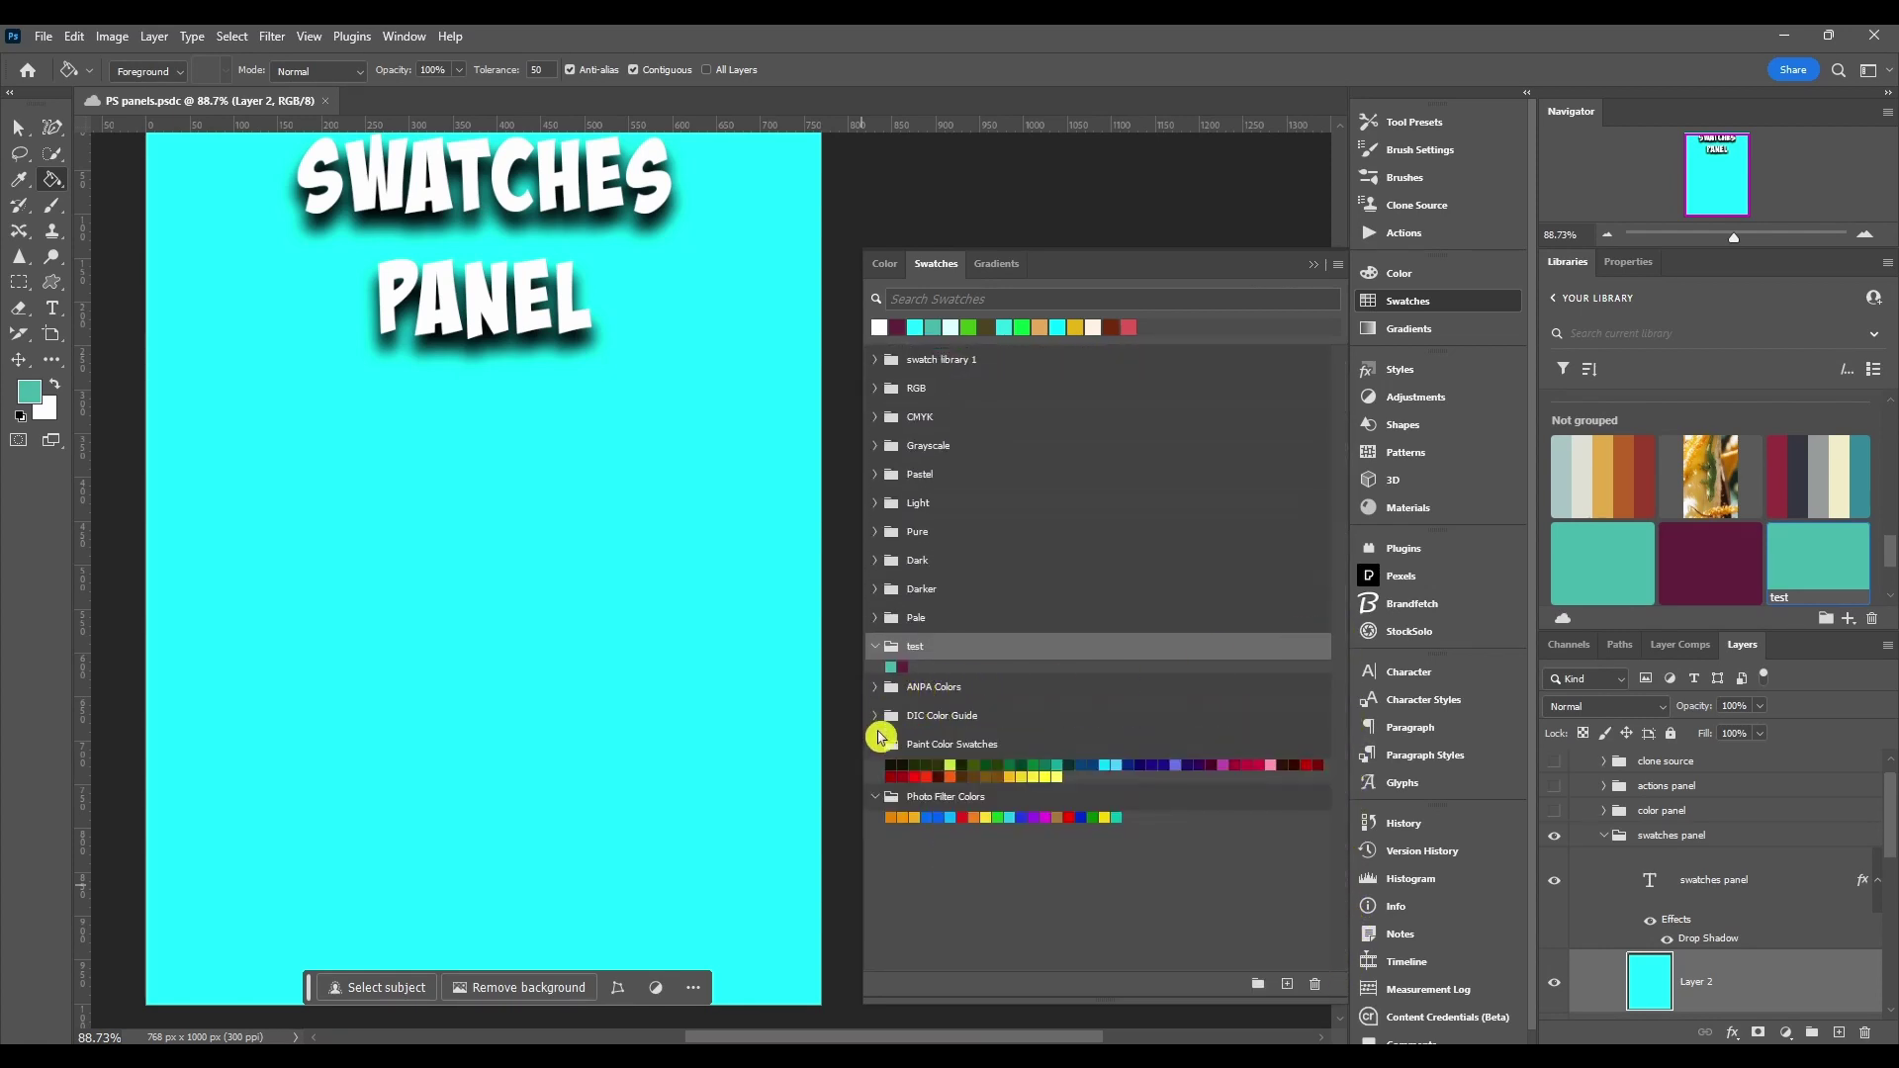
click(876, 744)
click(878, 775)
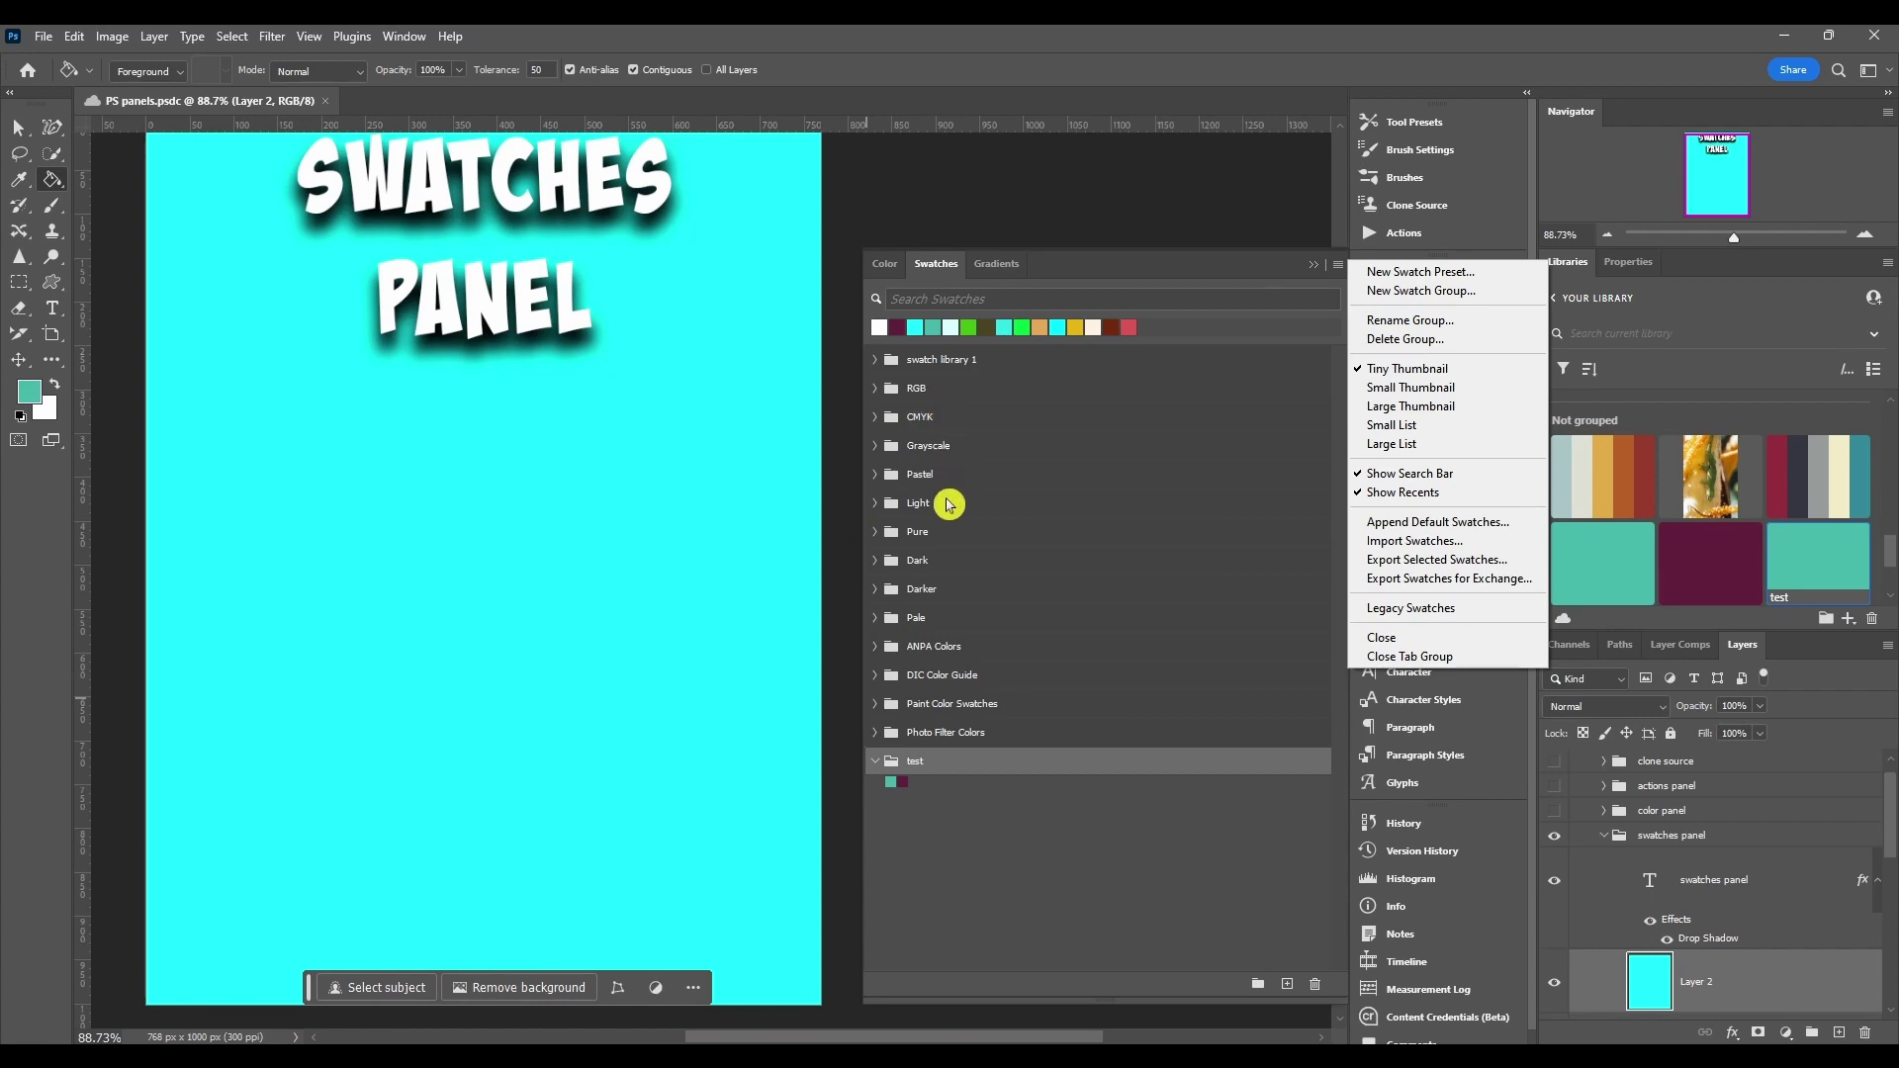
click(876, 436)
click(877, 439)
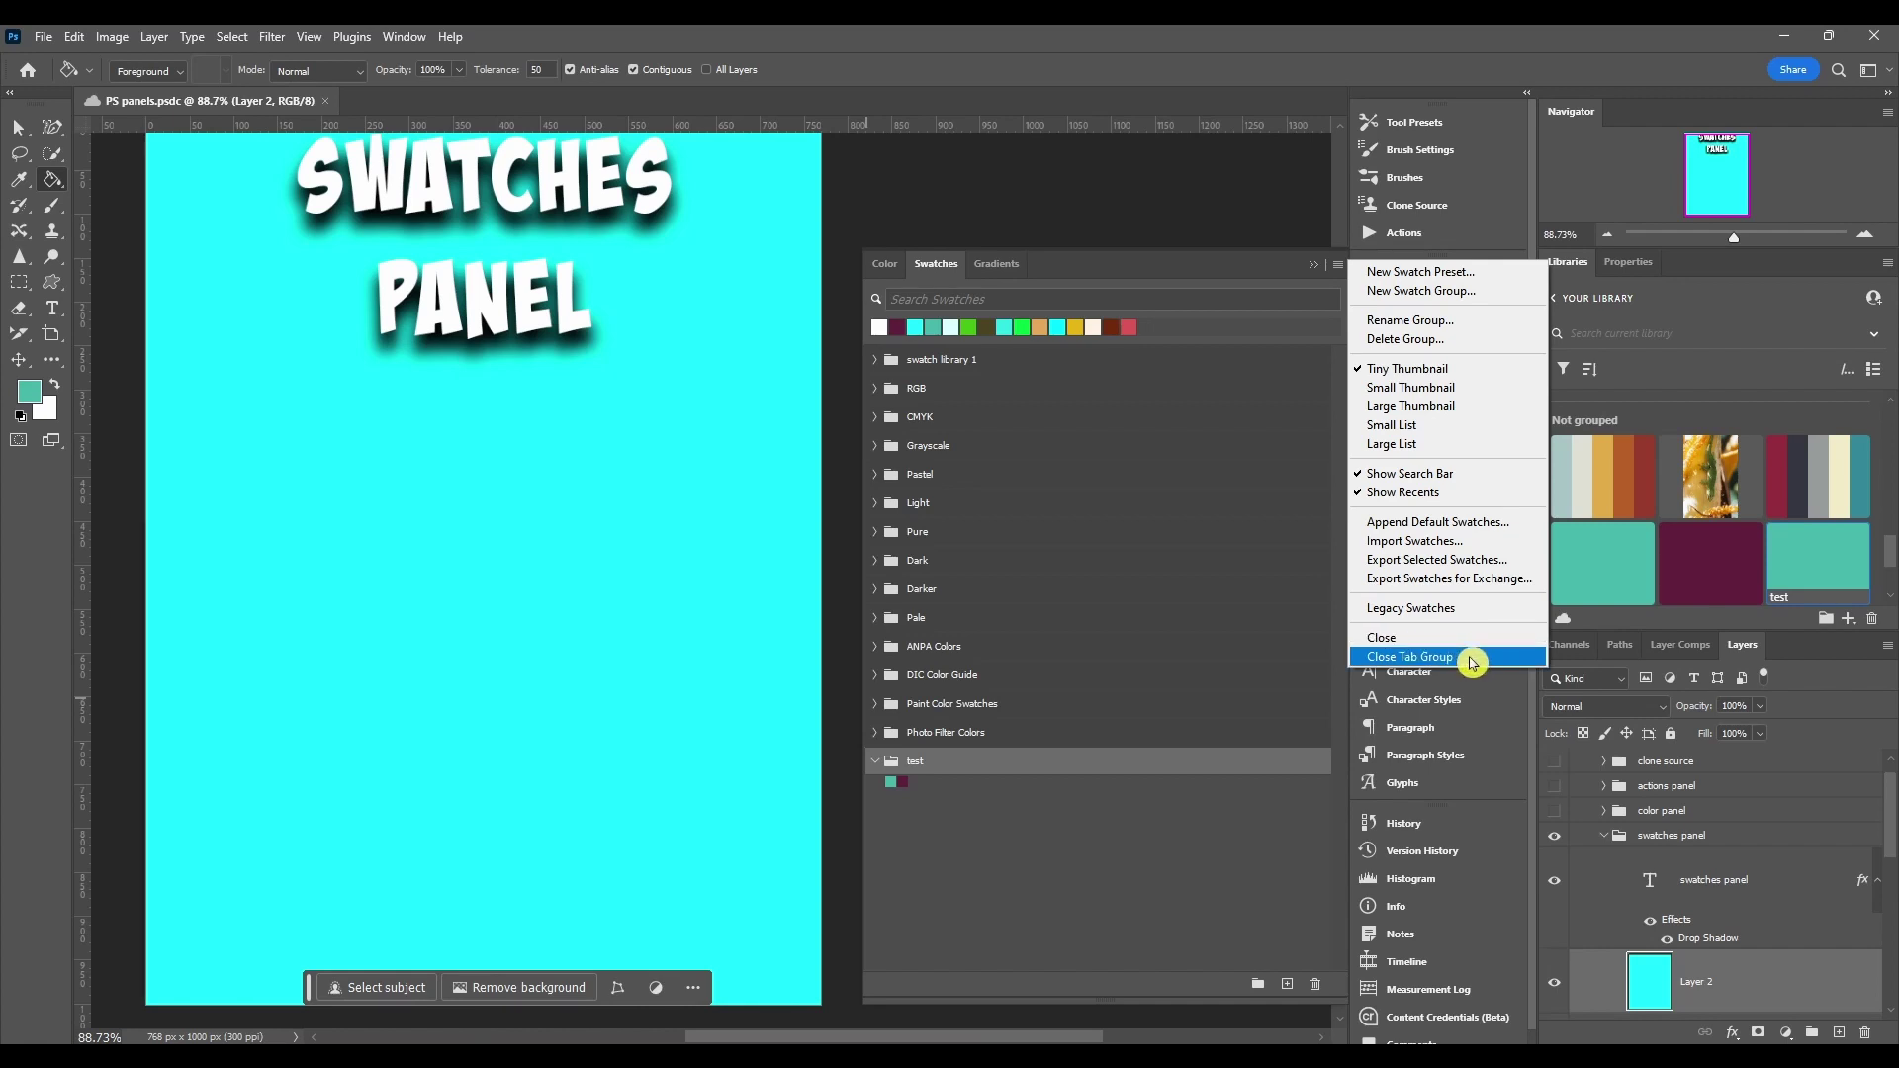
click(1243, 269)
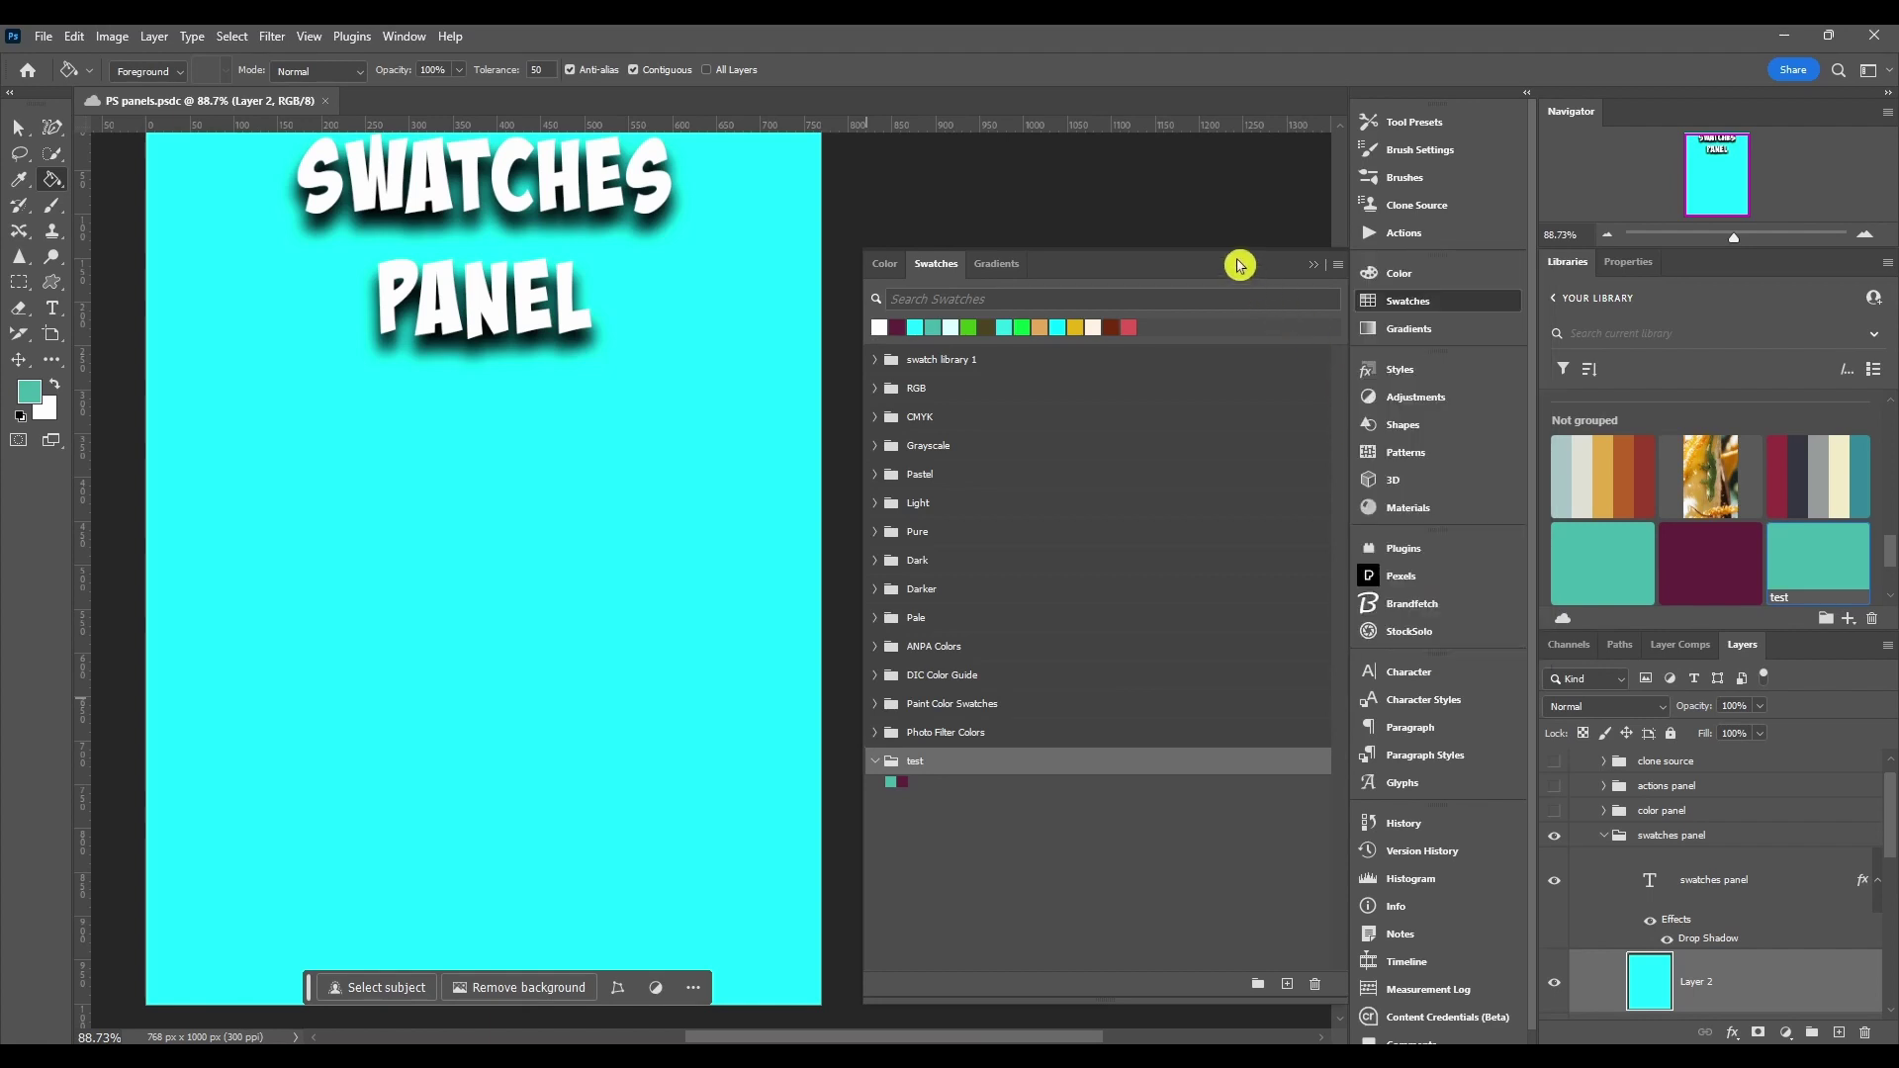
- Set the background colour to a blue from swatch library 1, swap it with the foreground colour, and fill Layer 2 with it
click(878, 362)
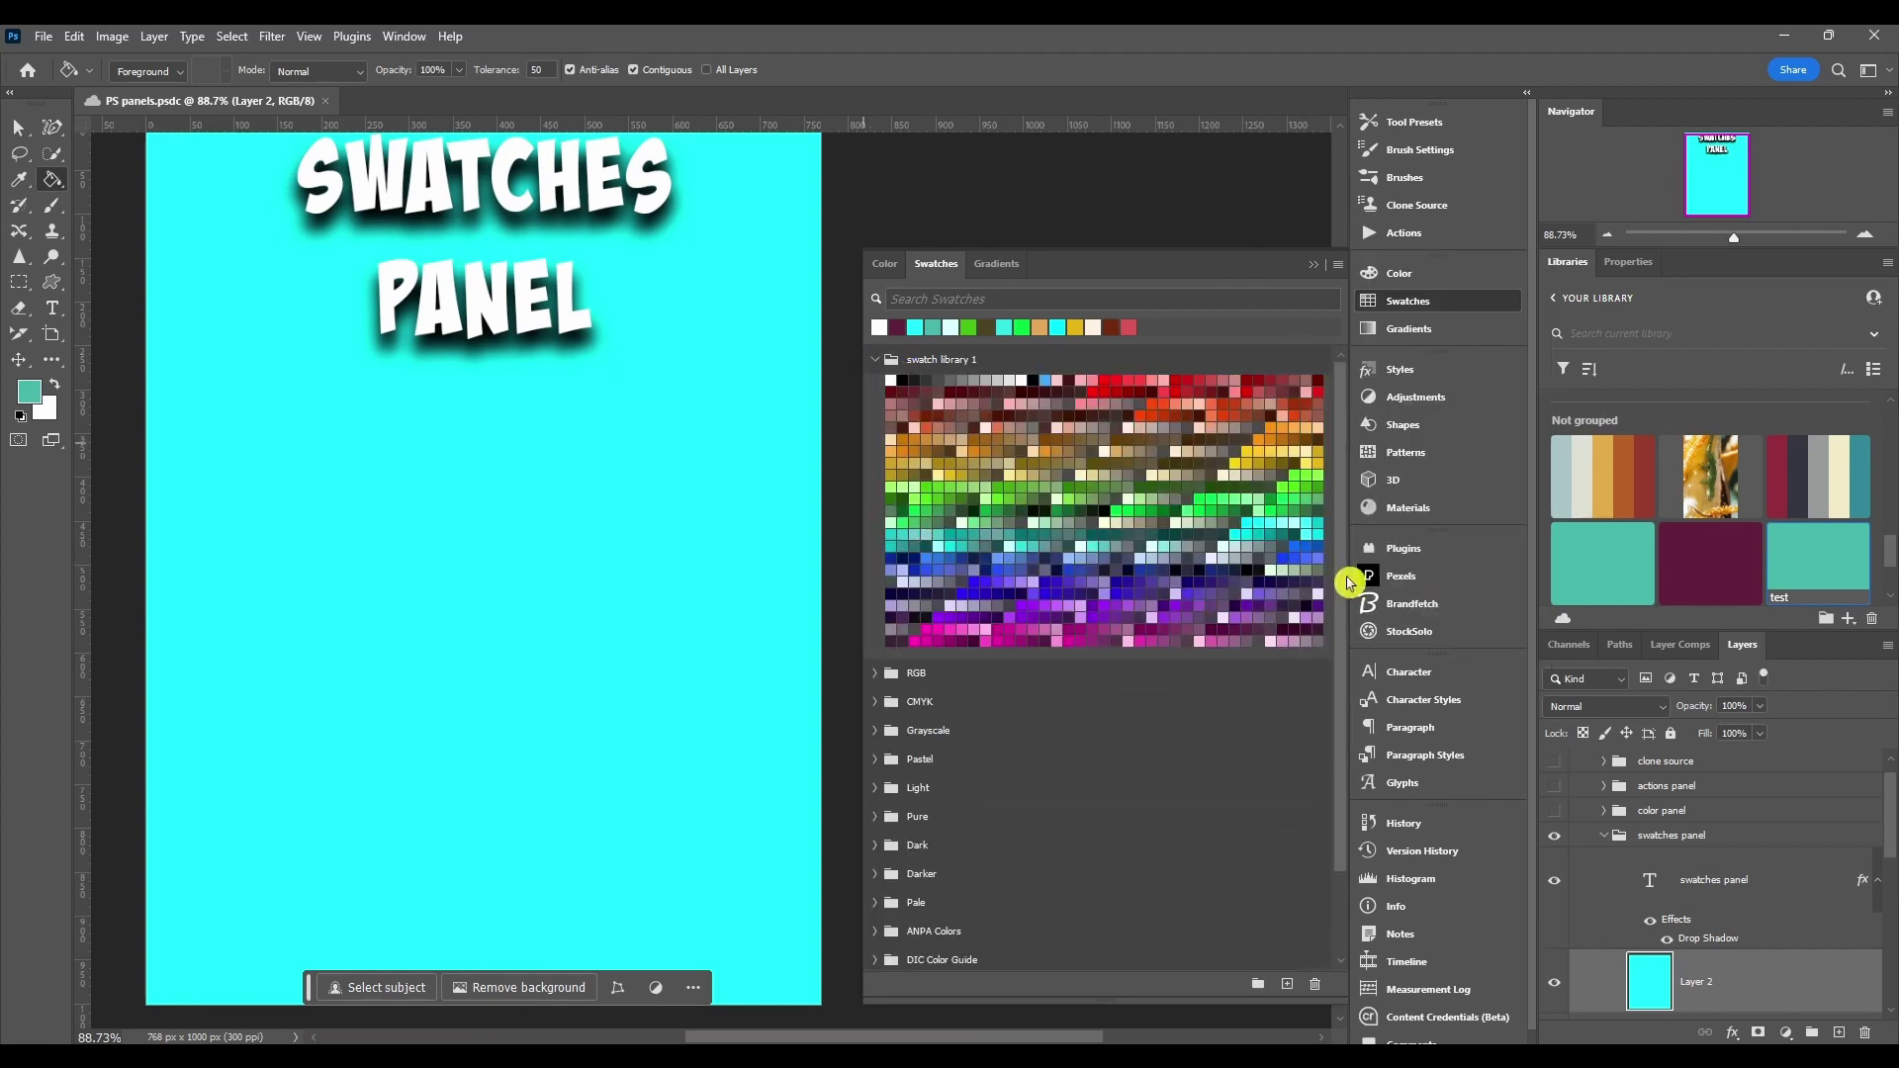
ctrl+click(1069, 570)
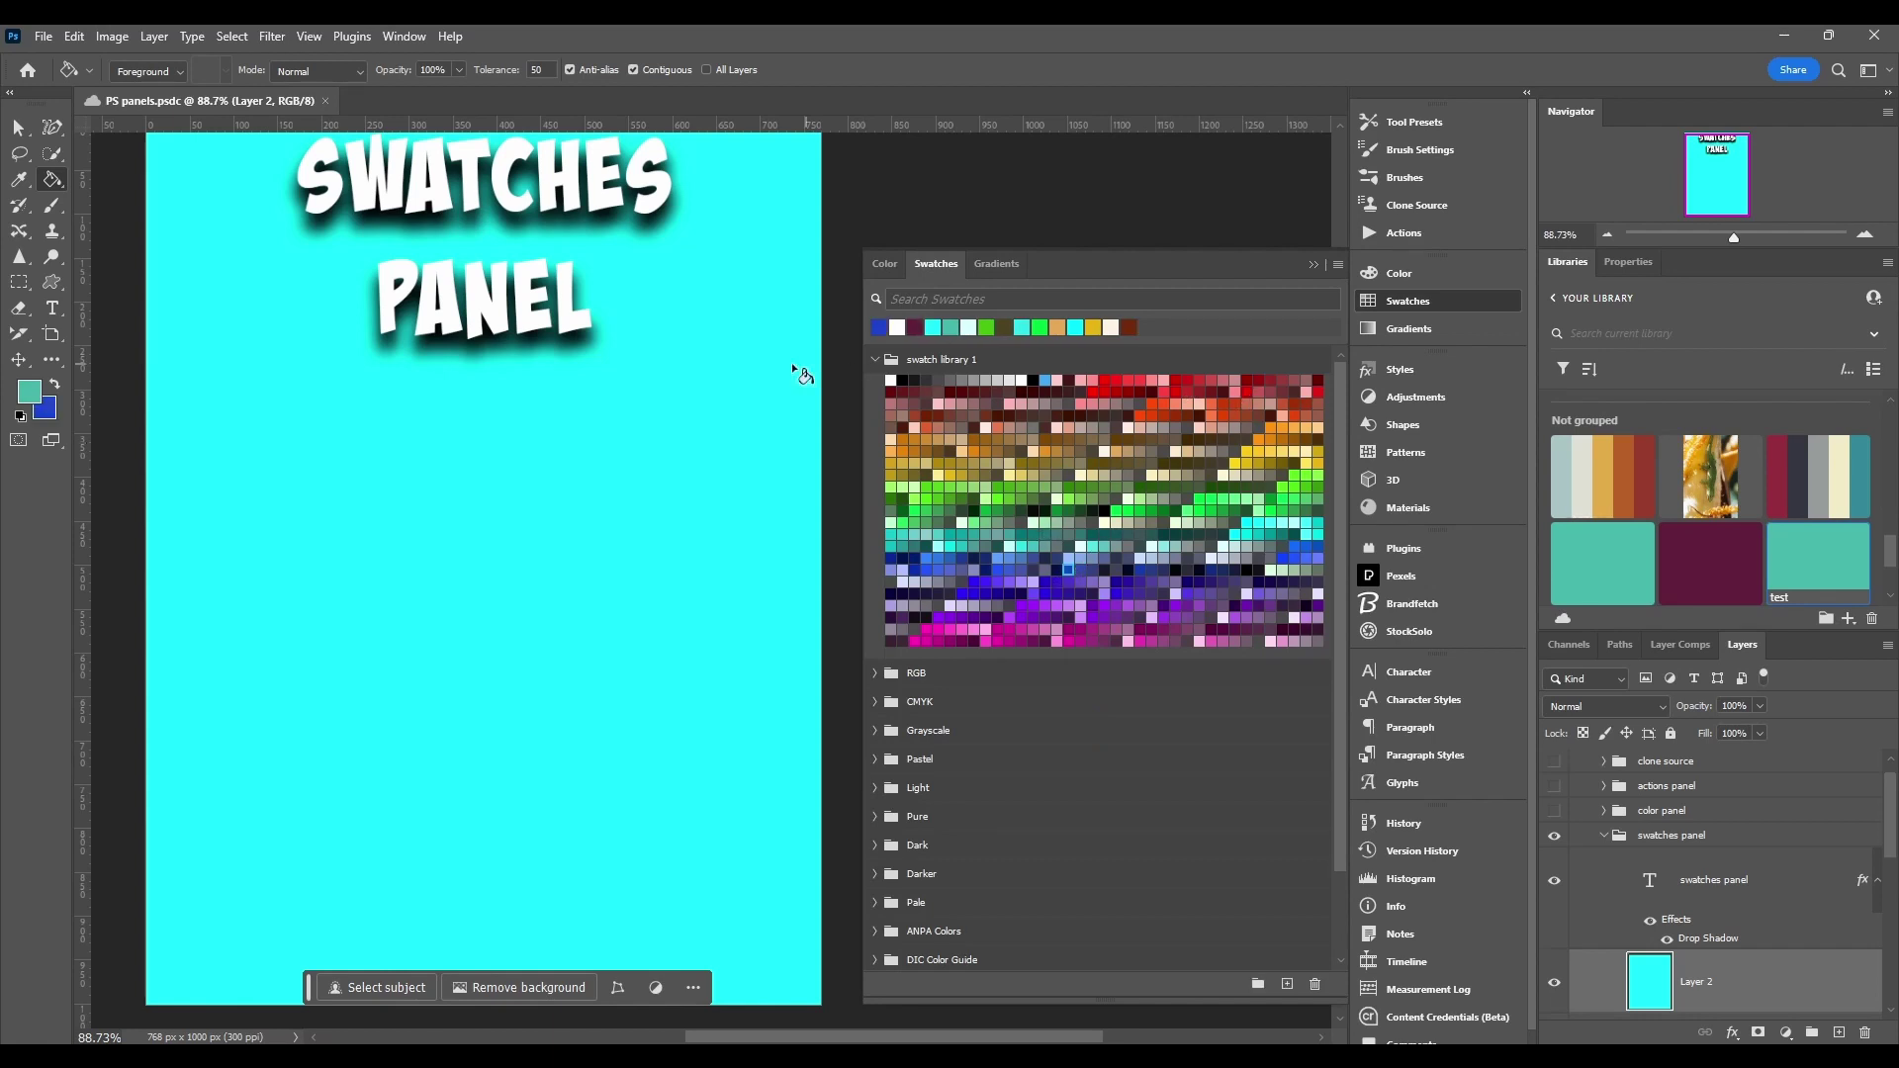
click(60, 390)
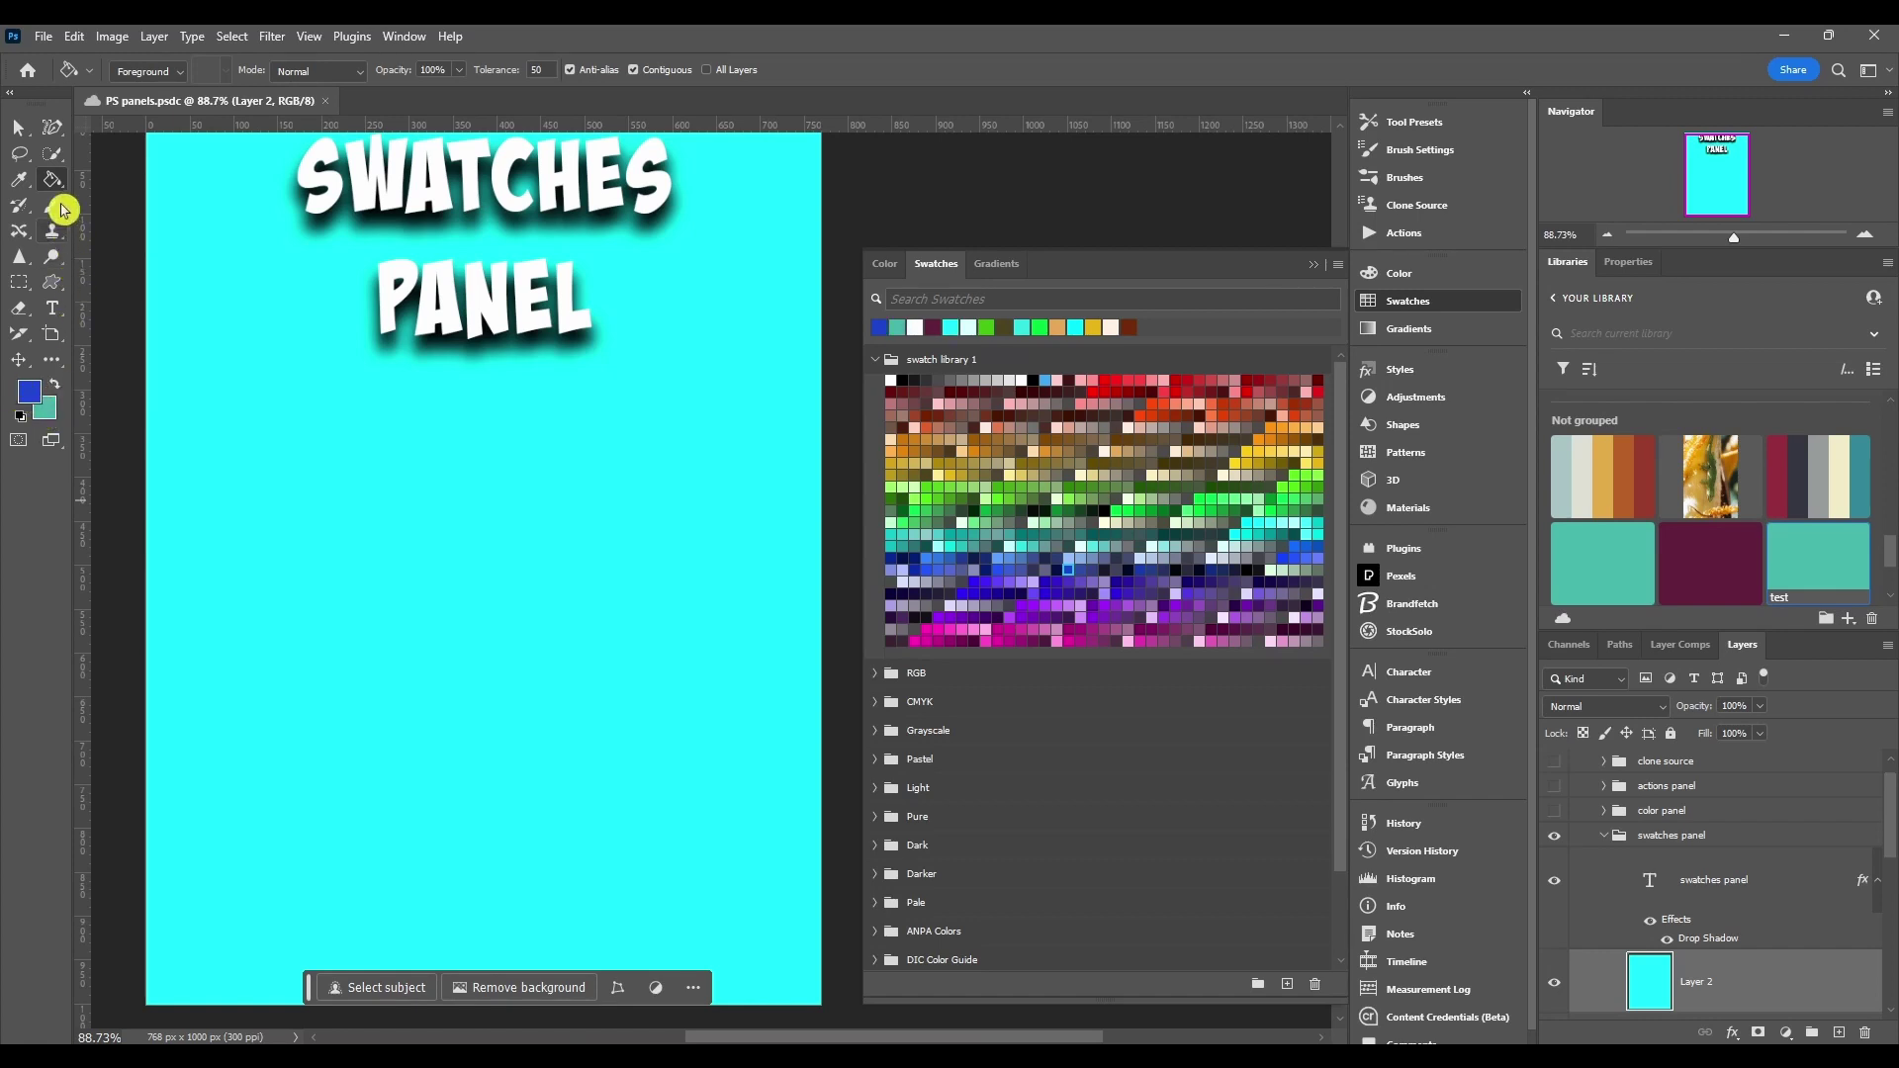
click(345, 533)
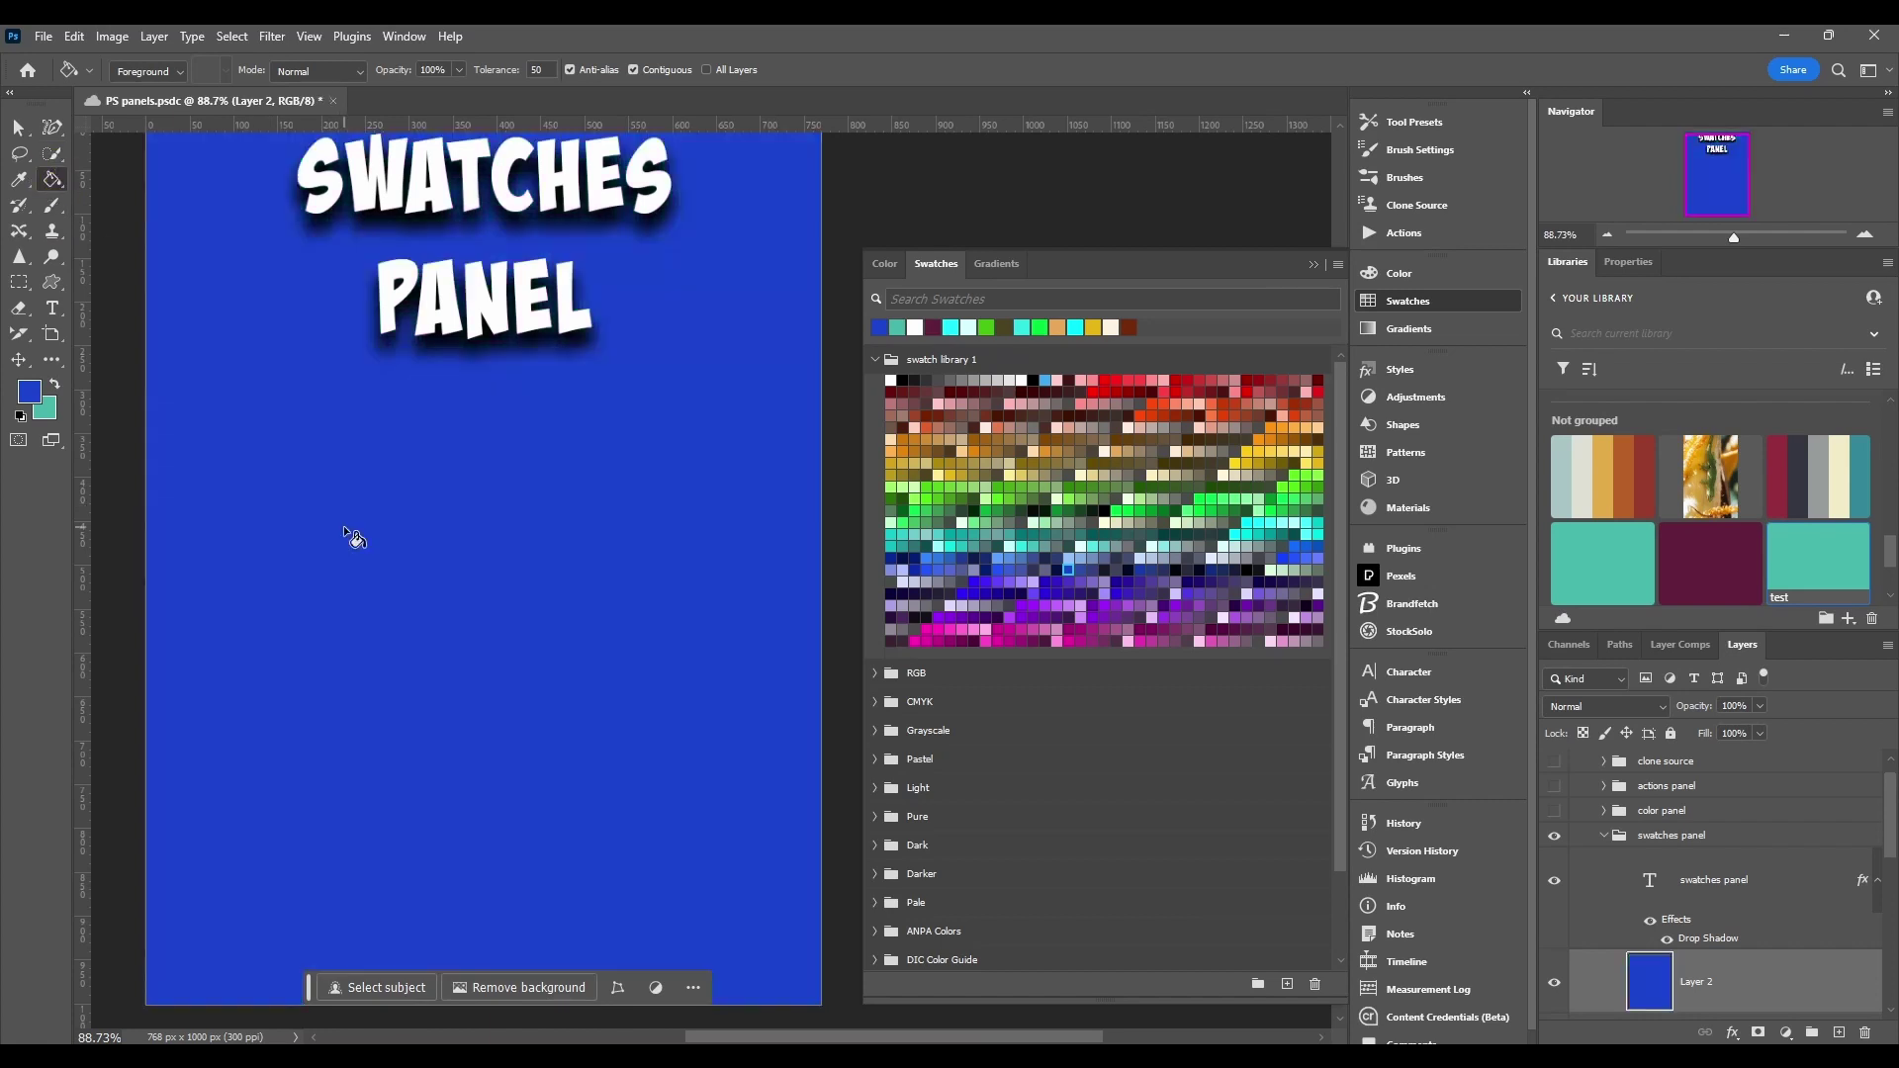
- Switch to the Brush tool, swap in a dark green swatch from swatch library 1, and paint a large blob below the title text
click(55, 206)
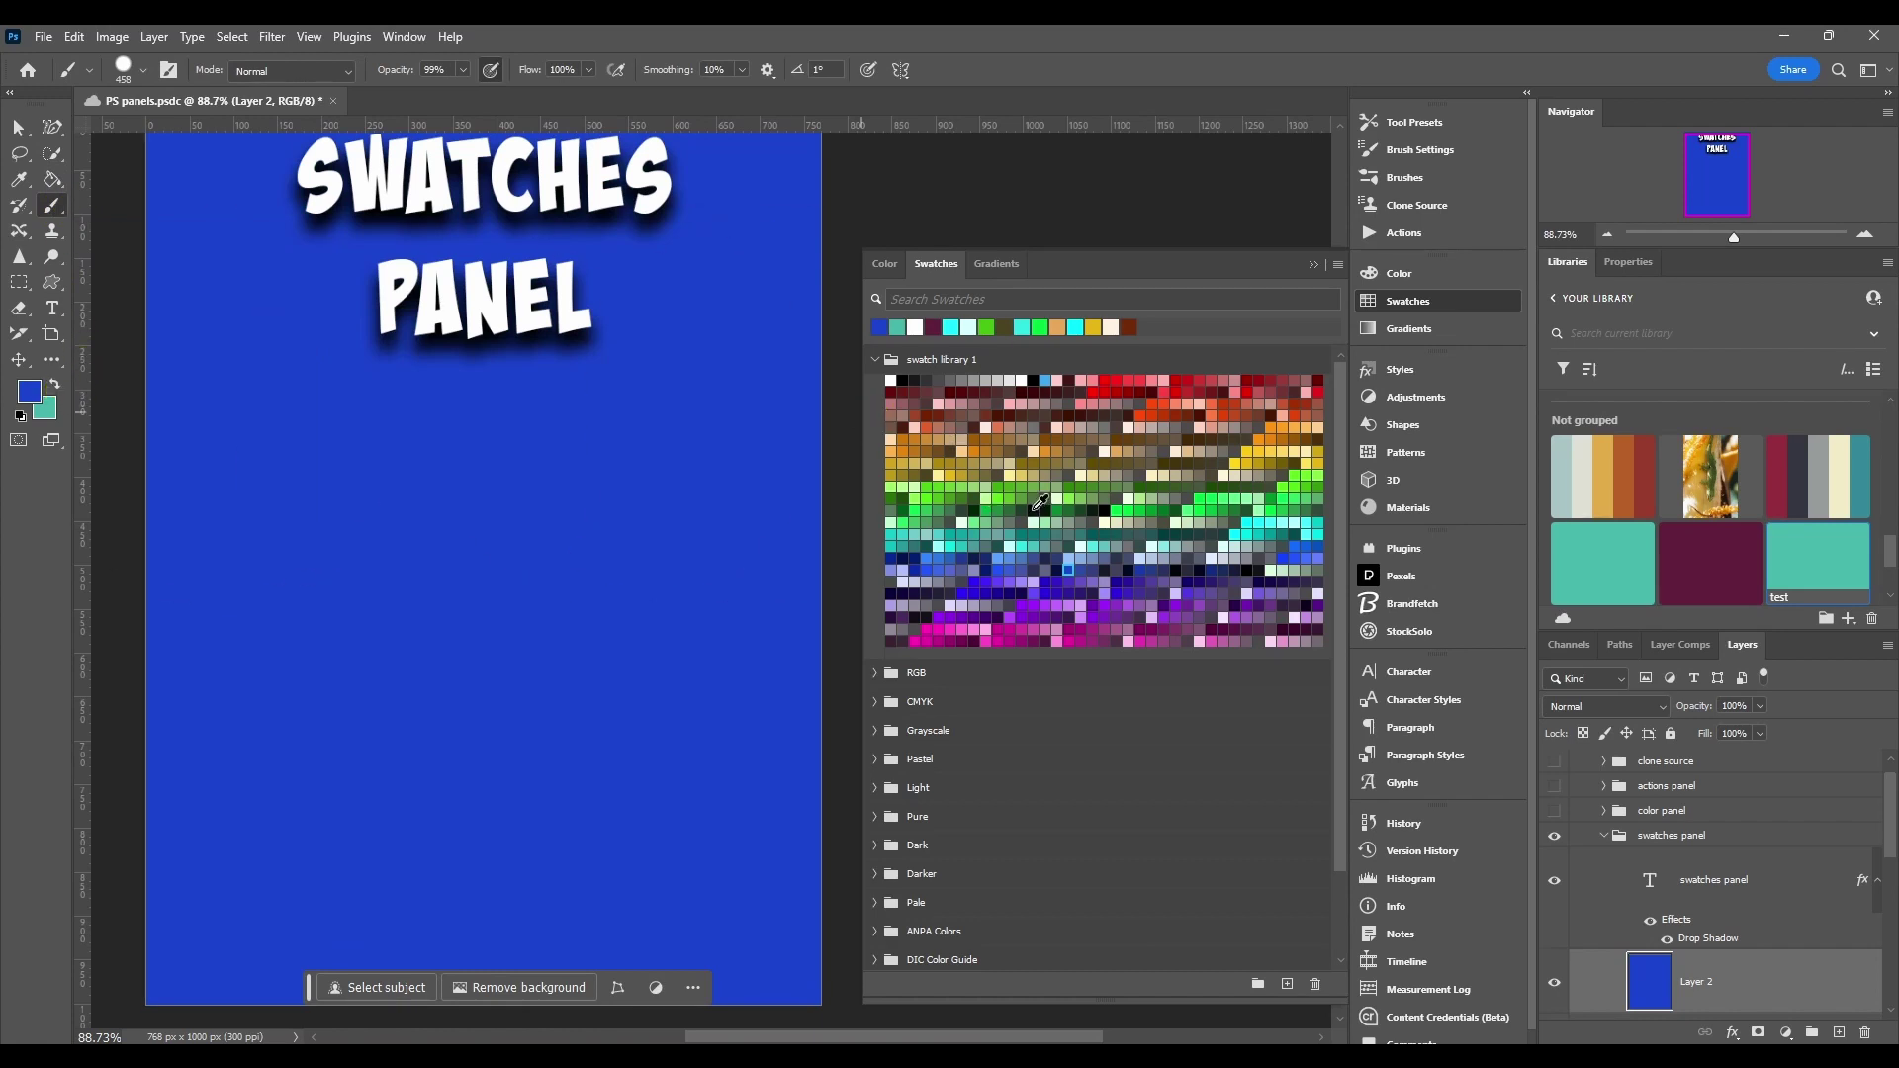
ctrl+click(1236, 512)
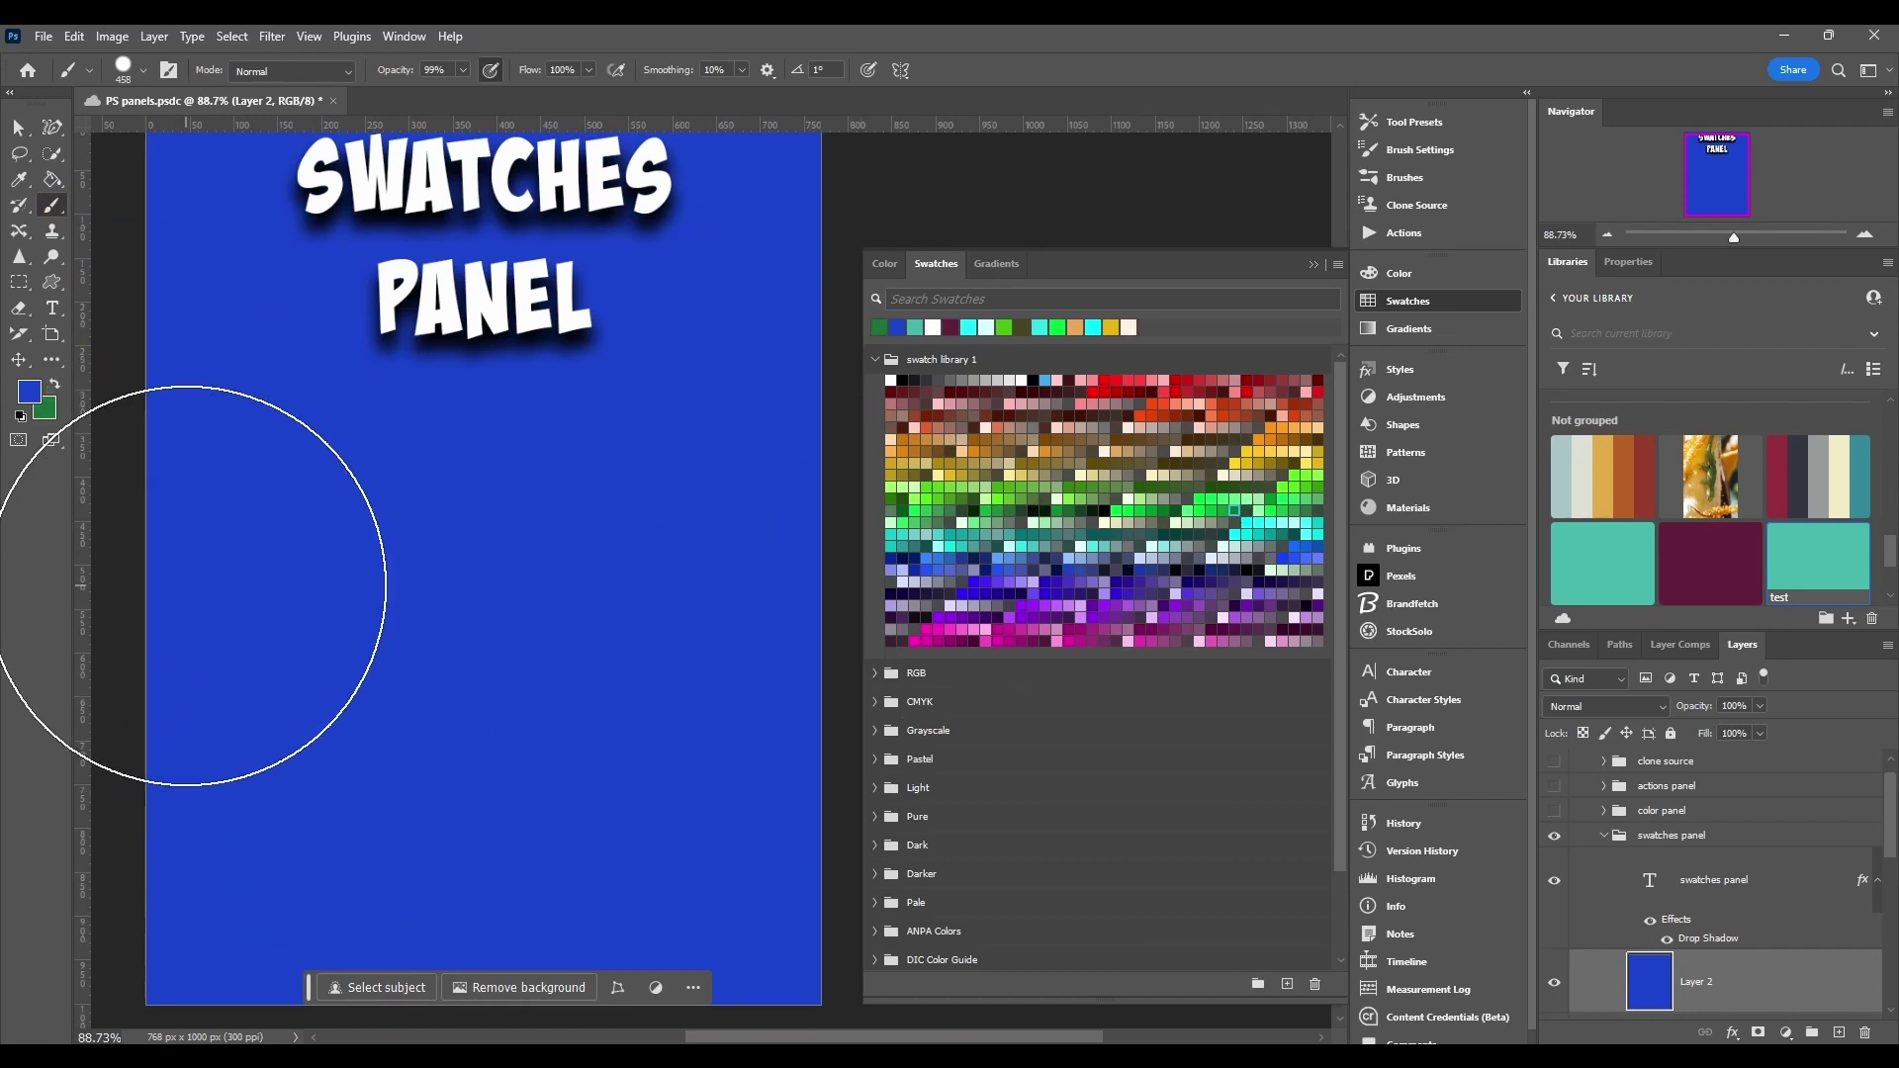
key(x)
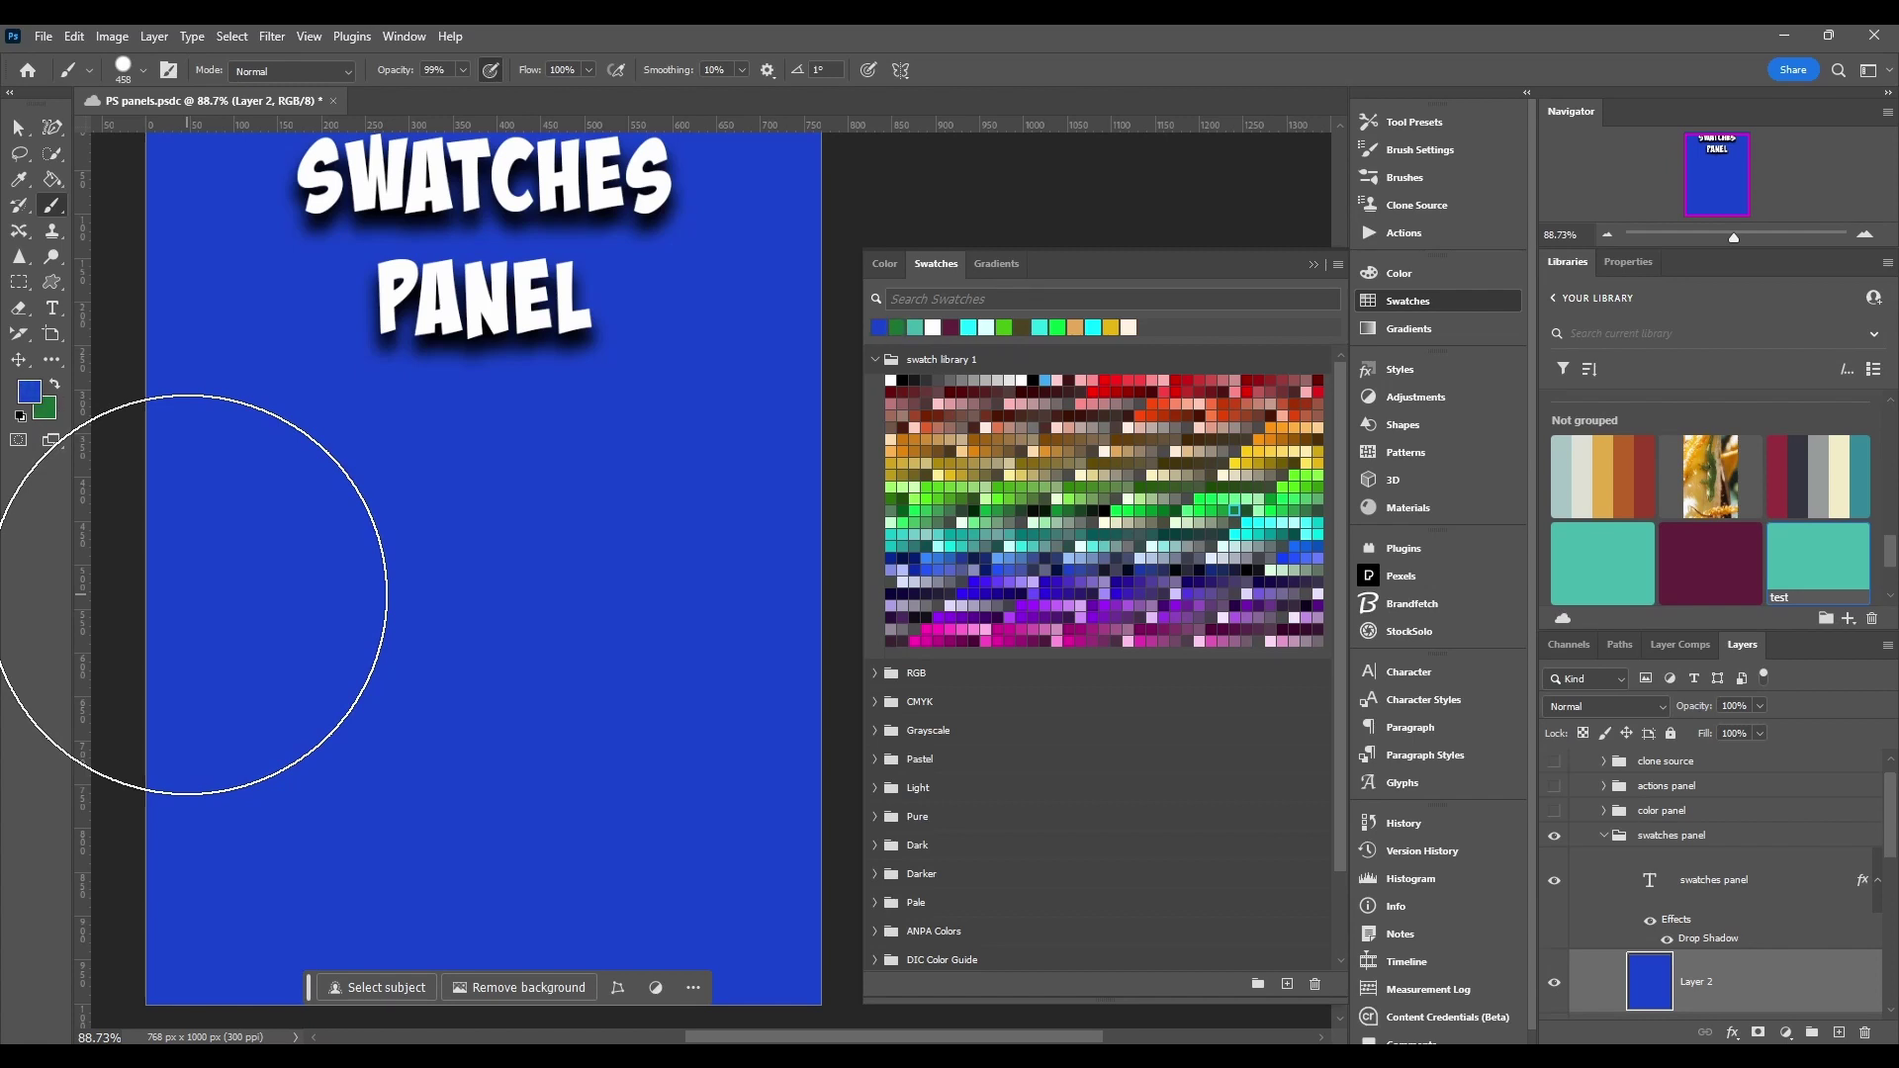
mouse_move(389, 593)
mouse_down()
mouse_move(305, 598)
mouse_move(614, 679)
mouse_move(857, 664)
mouse_up()
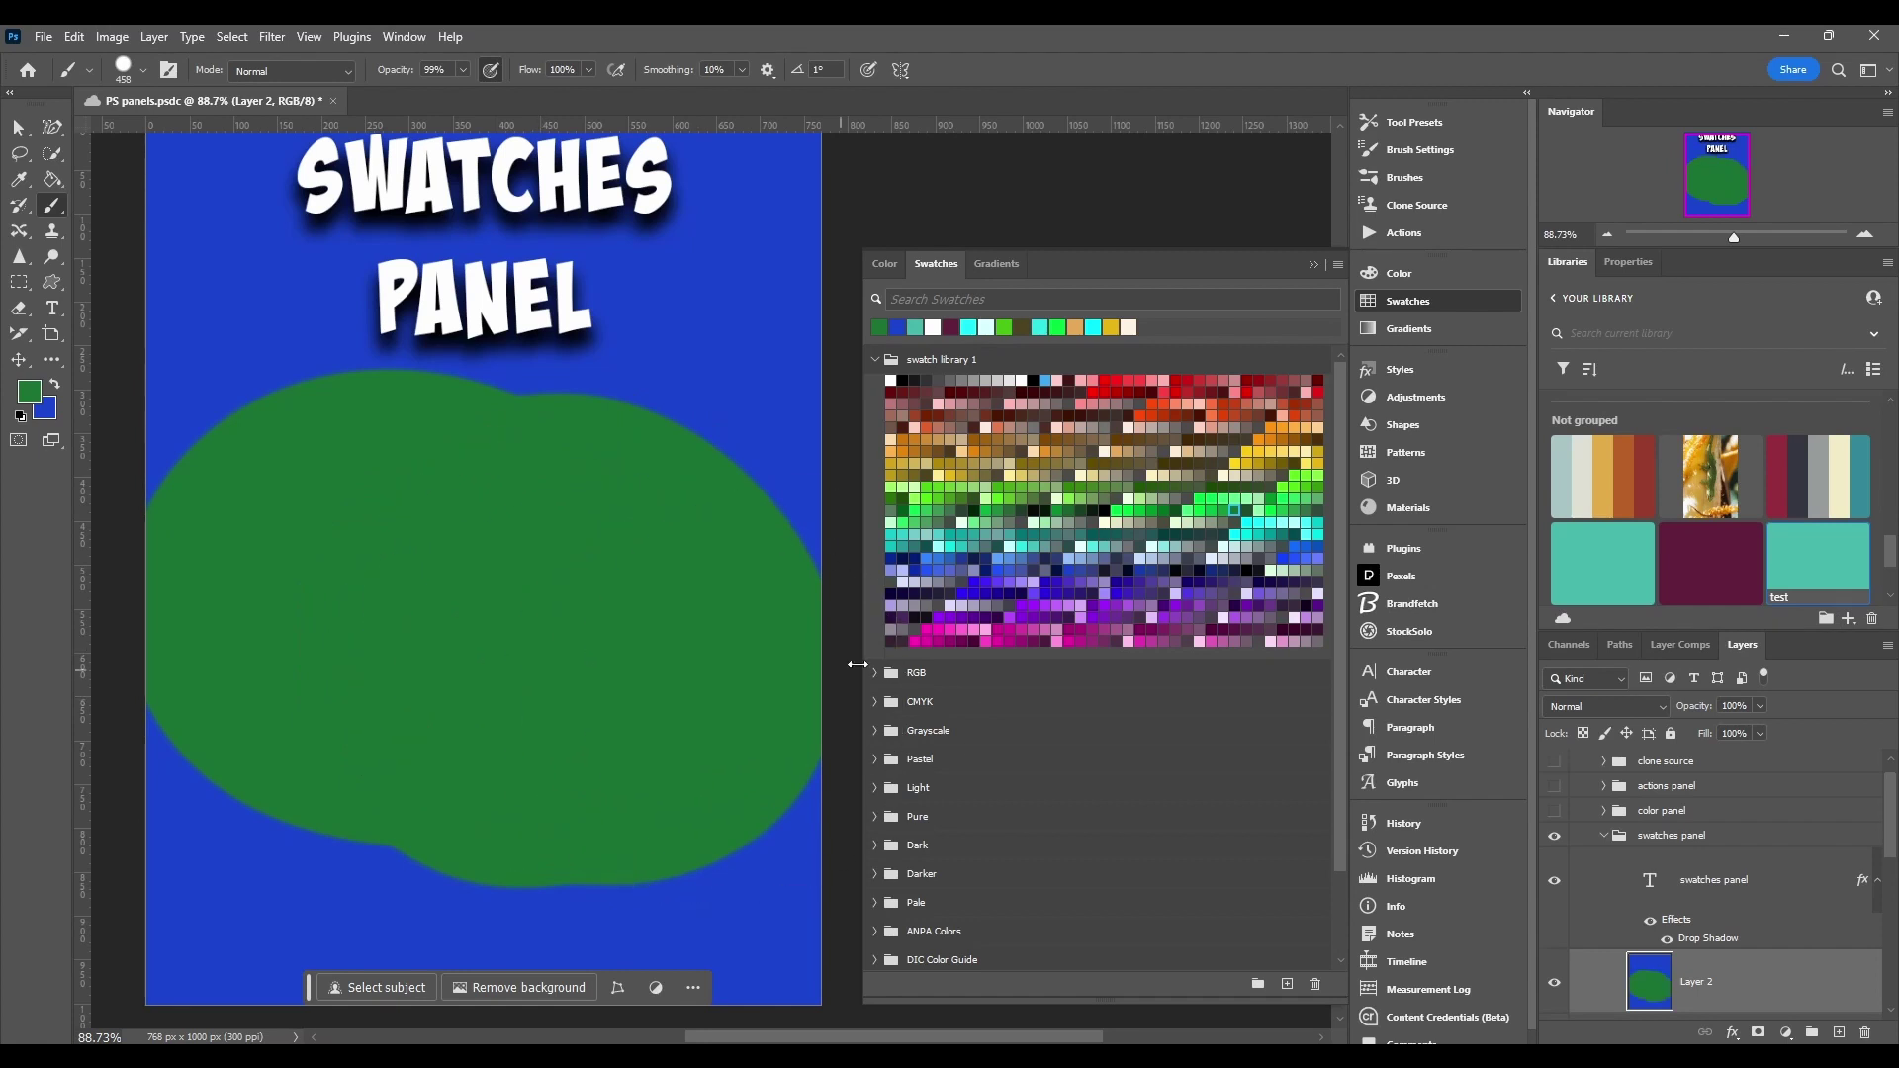
- Paint two overlapping blobs over the green area, the first with a turquoise swatch and the second with a pink swatch
click(1319, 521)
mouse_move(568, 624)
mouse_down()
mouse_move(443, 628)
mouse_move(410, 660)
mouse_move(542, 653)
mouse_up()
key(x)
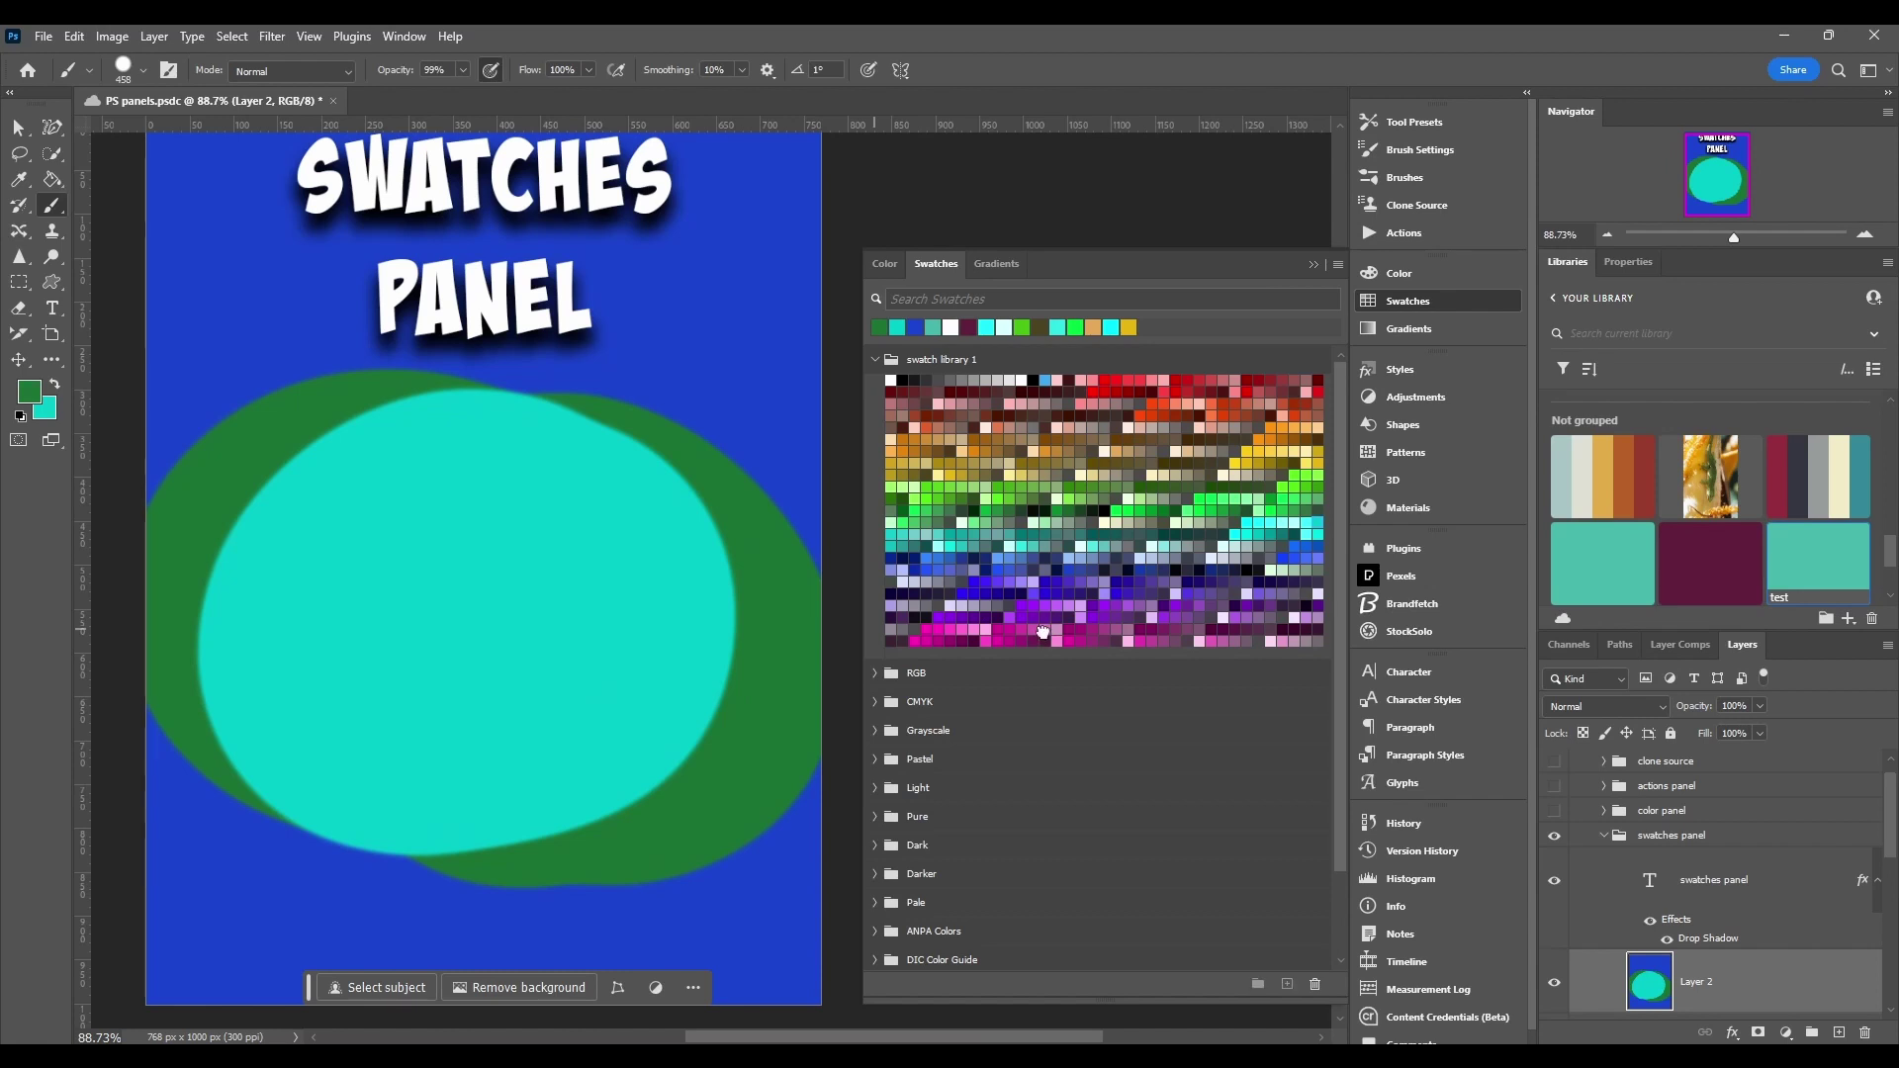
click(1043, 633)
mouse_move(458, 475)
mouse_down()
mouse_move(517, 479)
mouse_move(319, 696)
mouse_up()
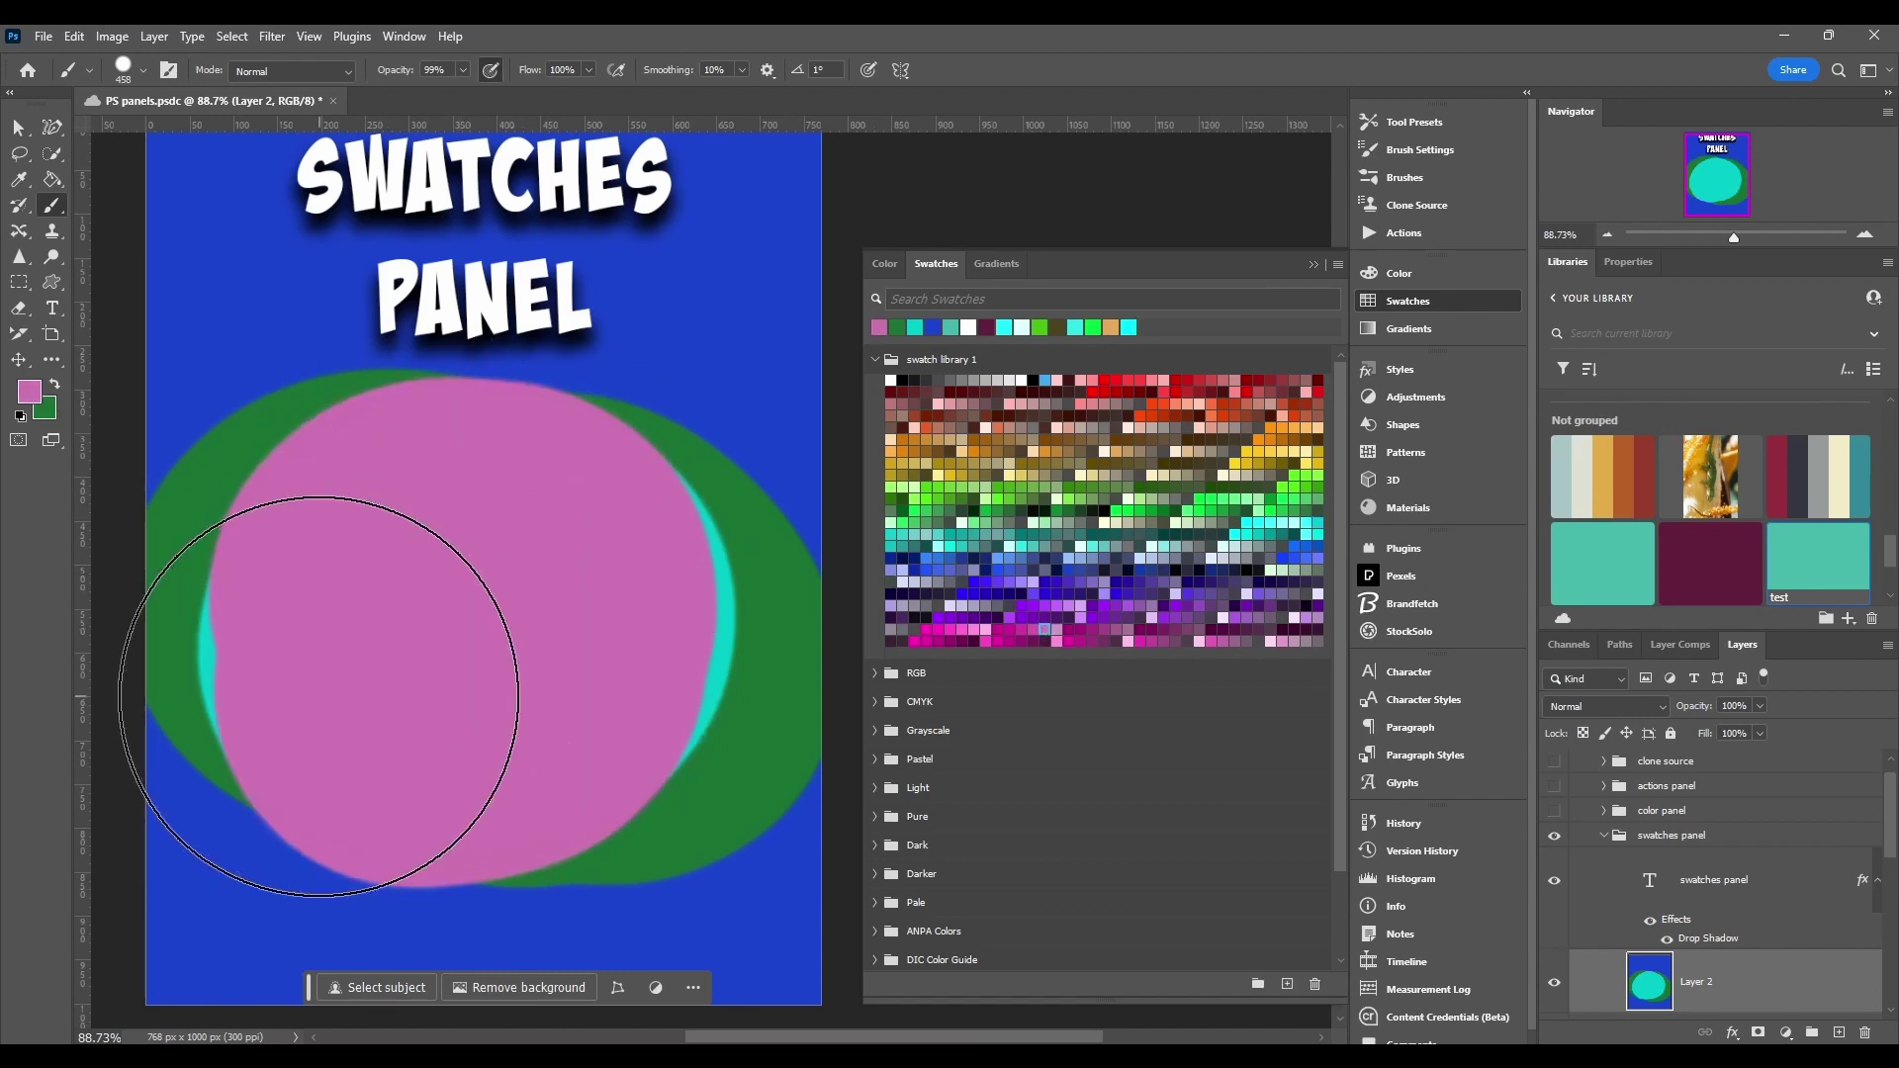
- Paint two more overlapping strokes over the pink blob, using a greyish mauve swatch and a dark brown swatch
key(x)
click(1292, 641)
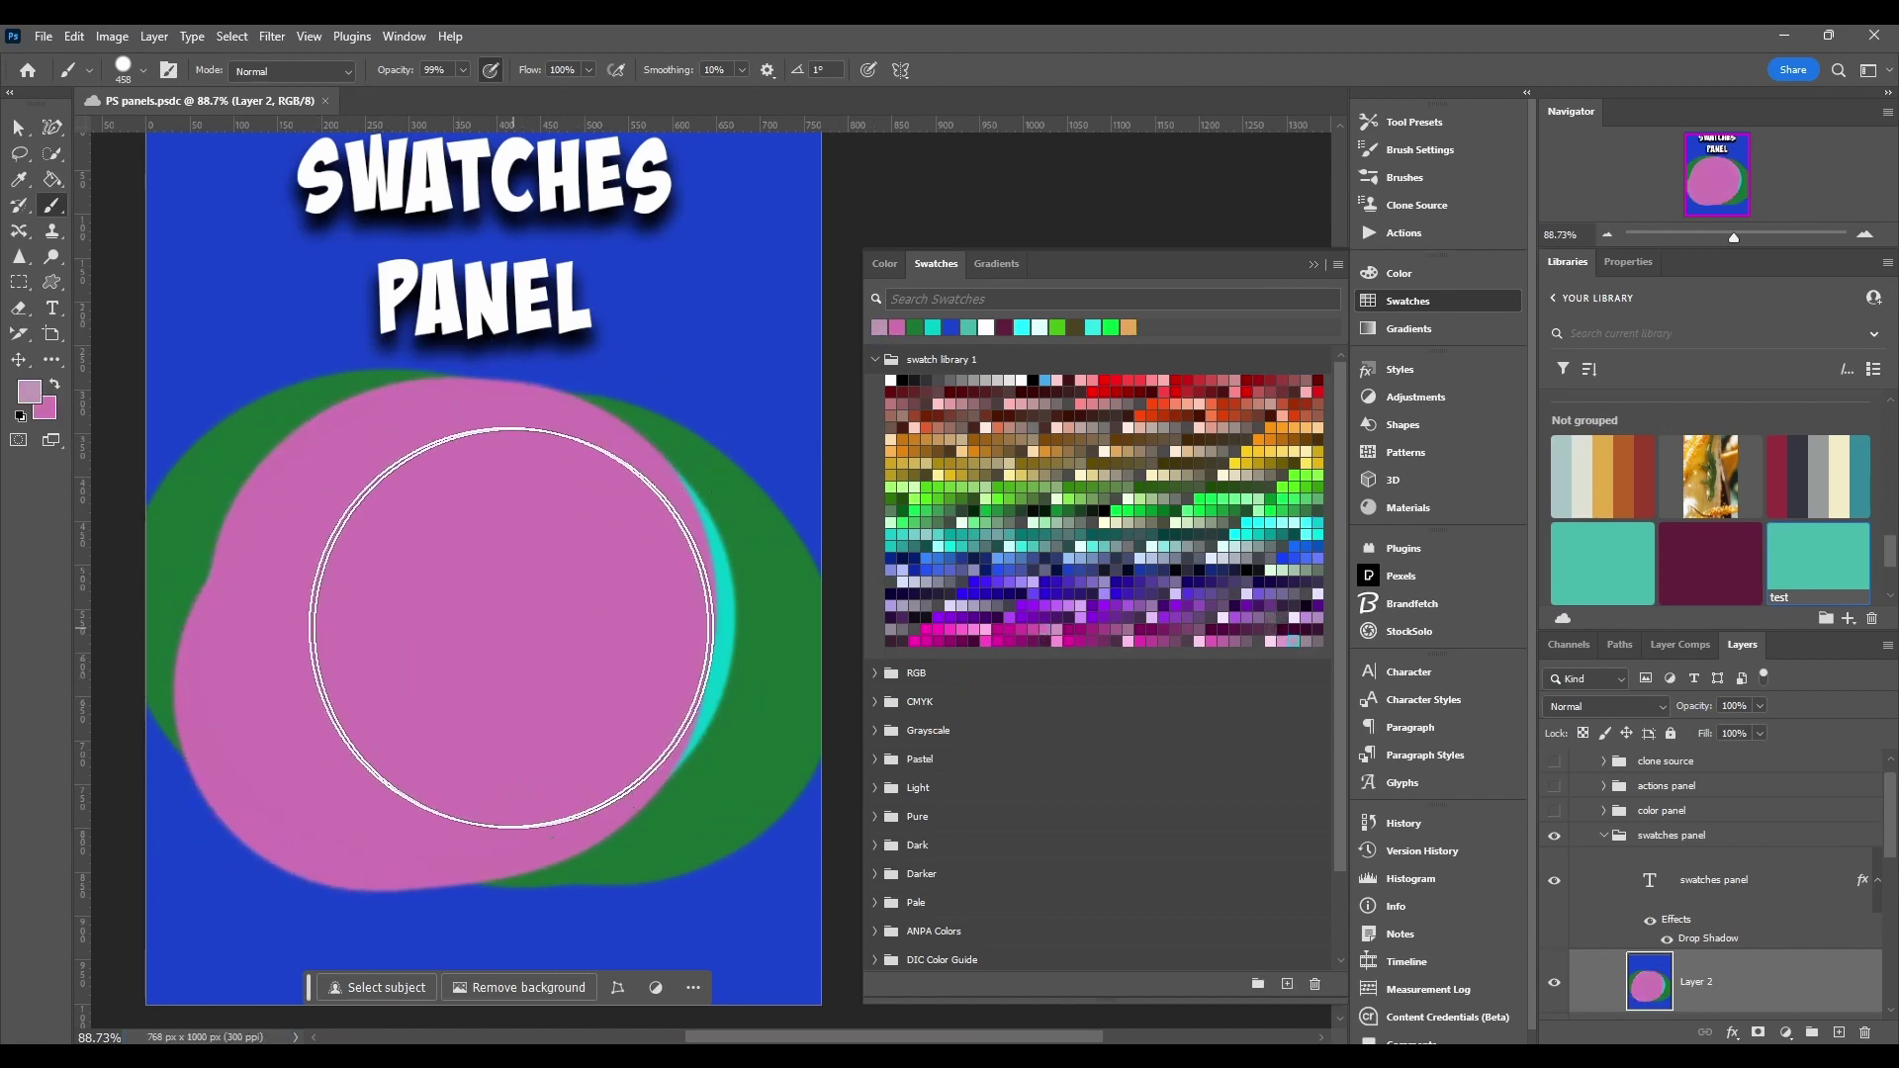
drag(511, 627, 435, 583)
key(x)
click(974, 426)
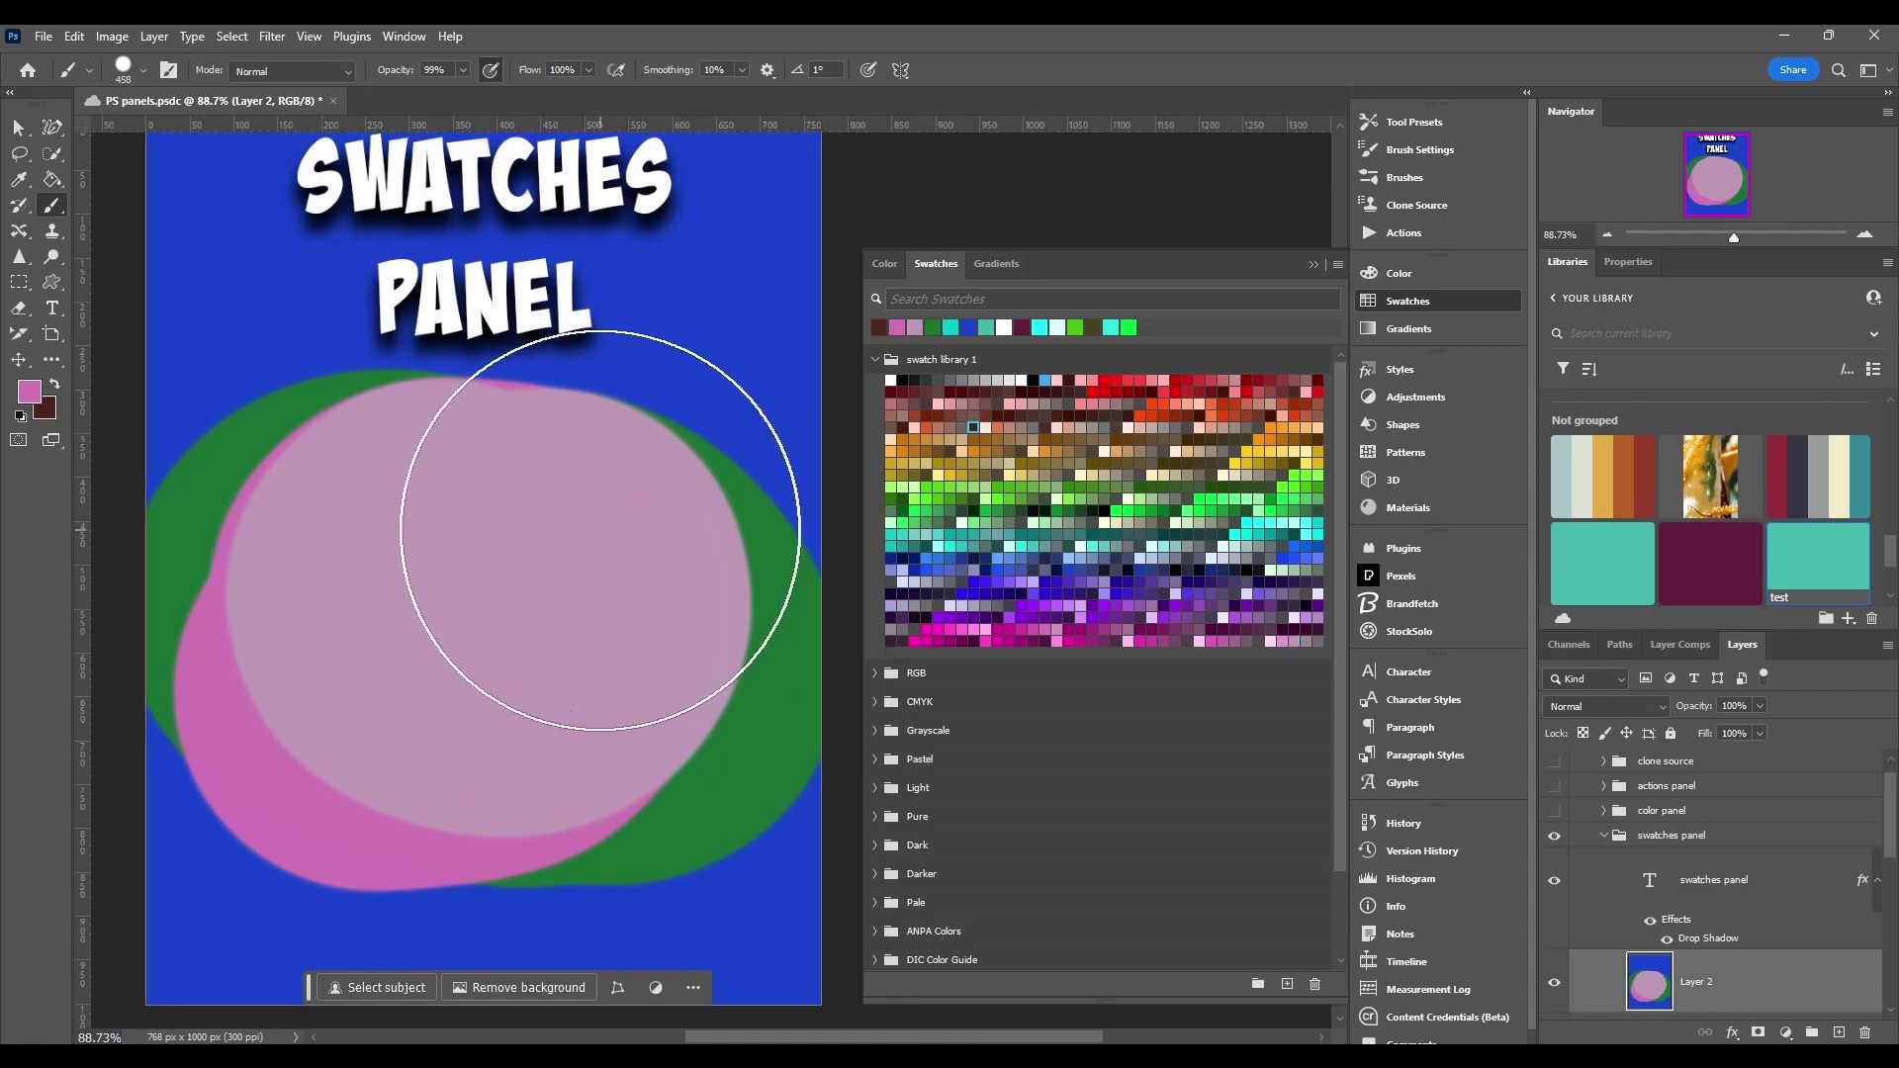
key(x)
drag(598, 532, 447, 581)
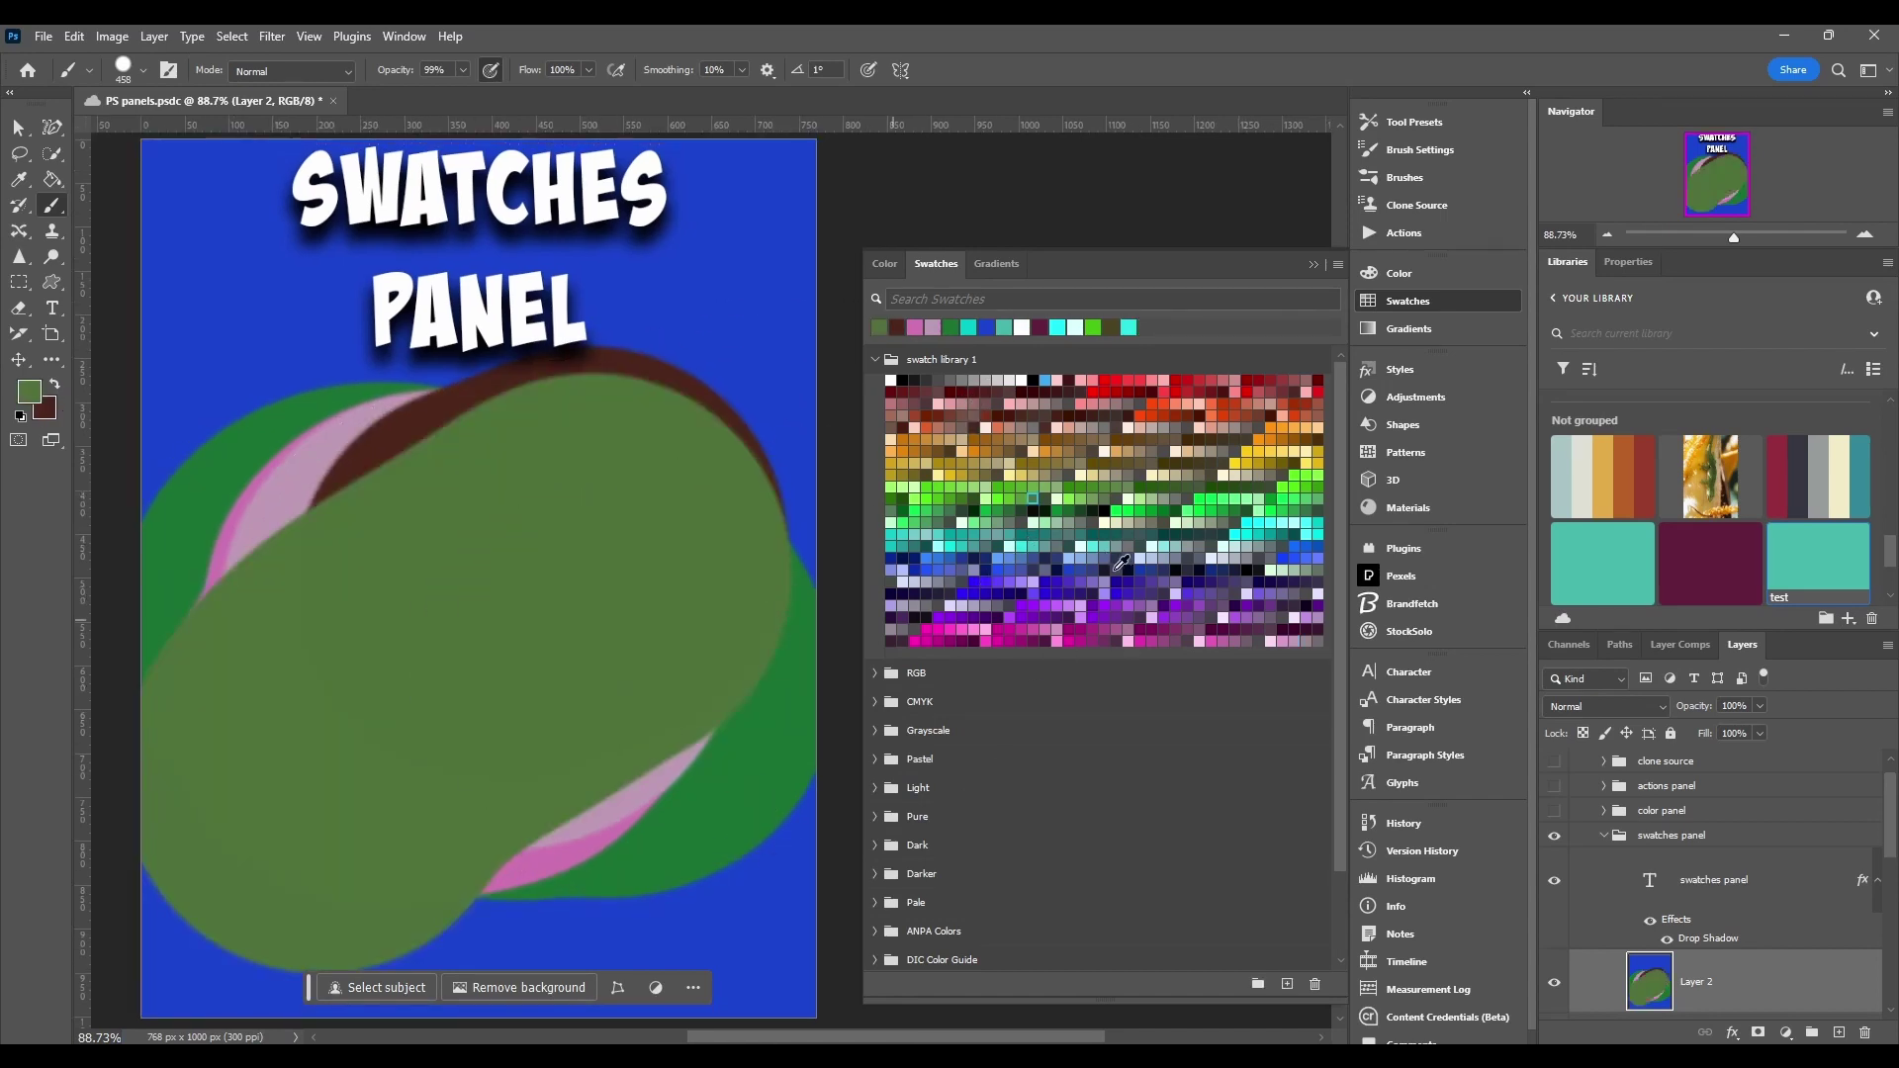